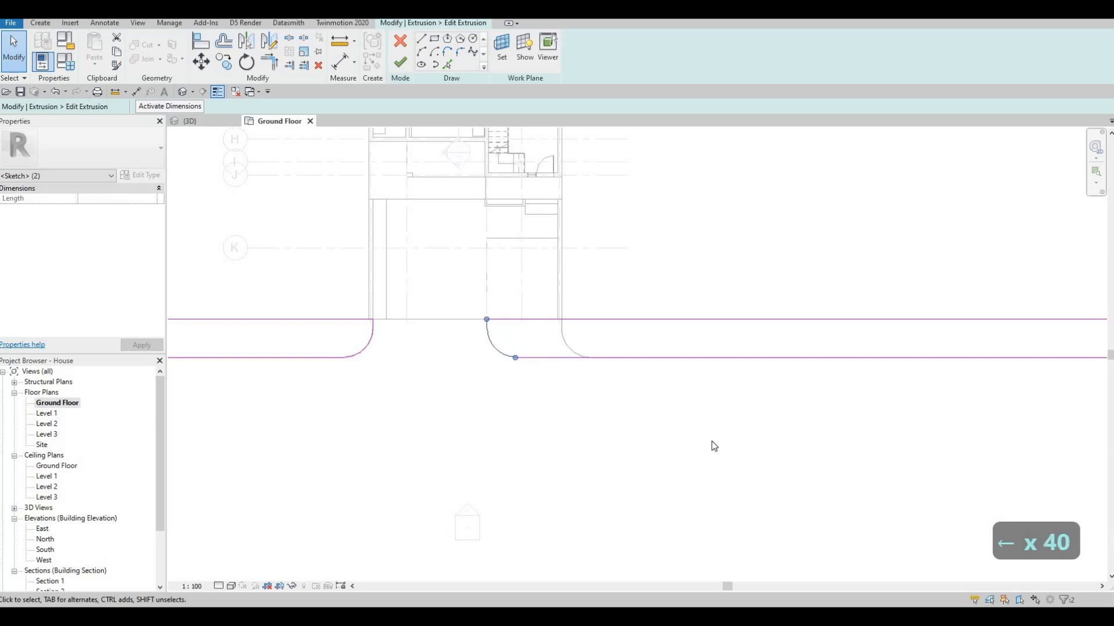
Nudge the curved corner on the driveway's right side slightly right, then finish the sidewalk extrusion sketch and the in-place model
key("Right")
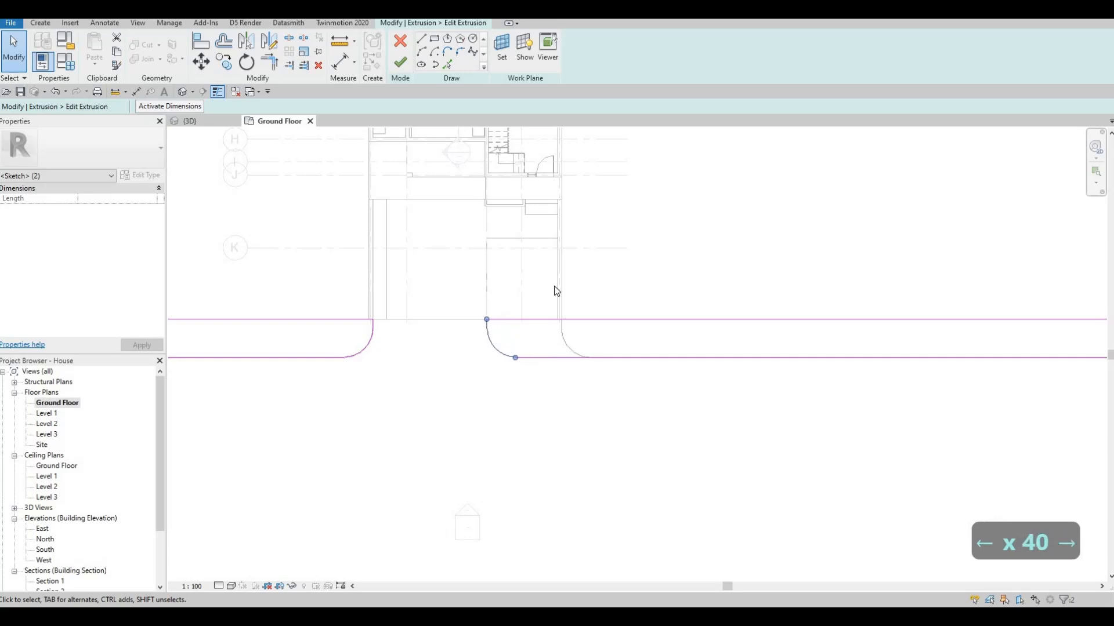
key("Right")
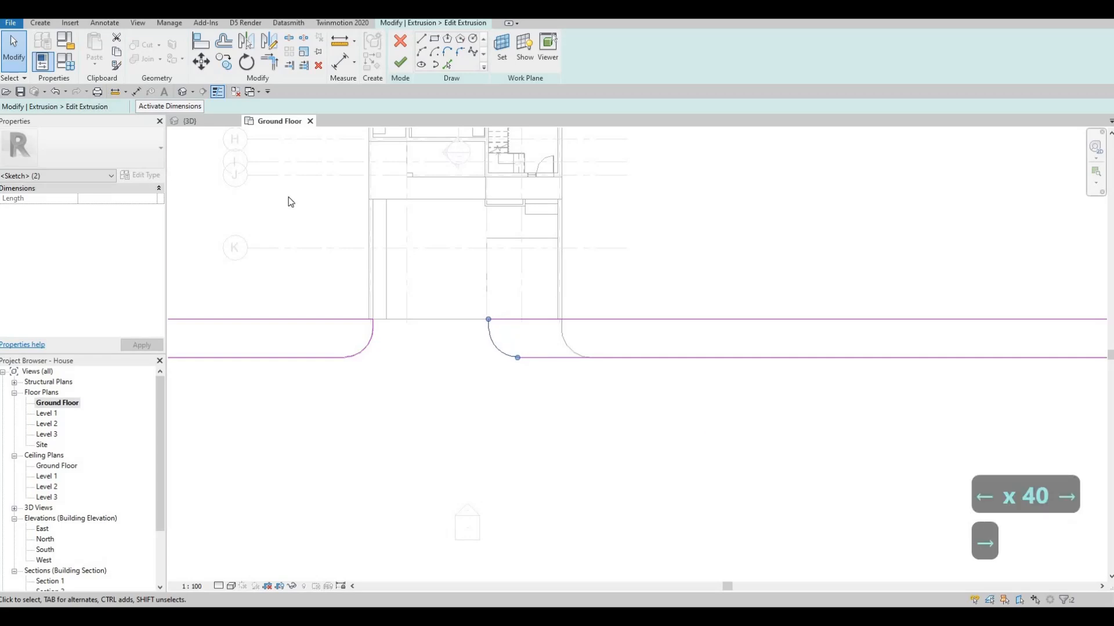
key("Escape")
left_click(406, 67)
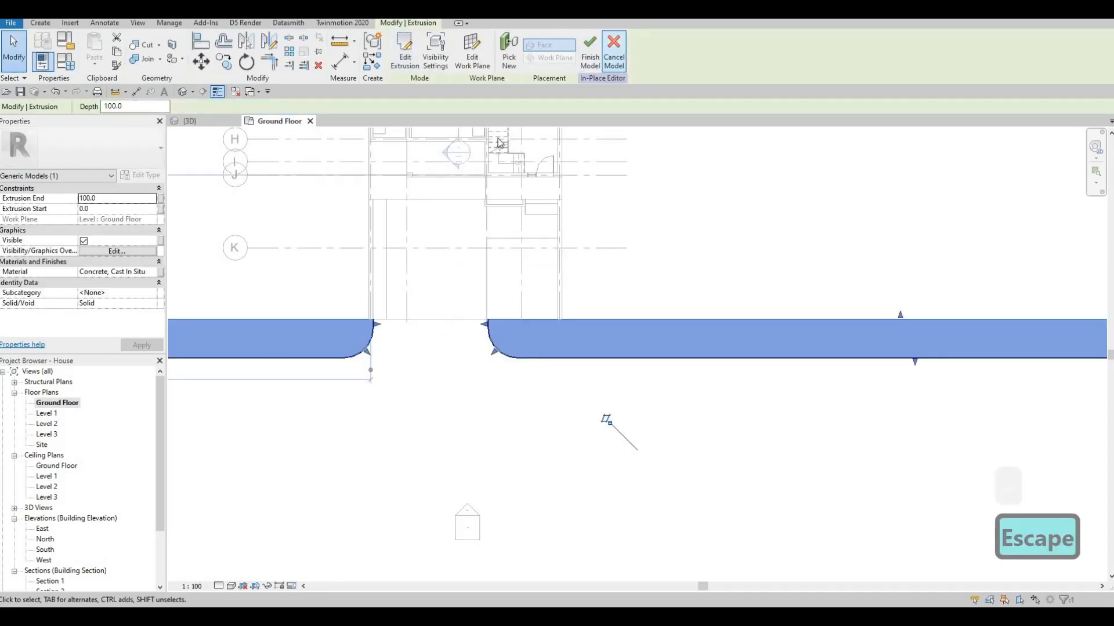
left_click(590, 58)
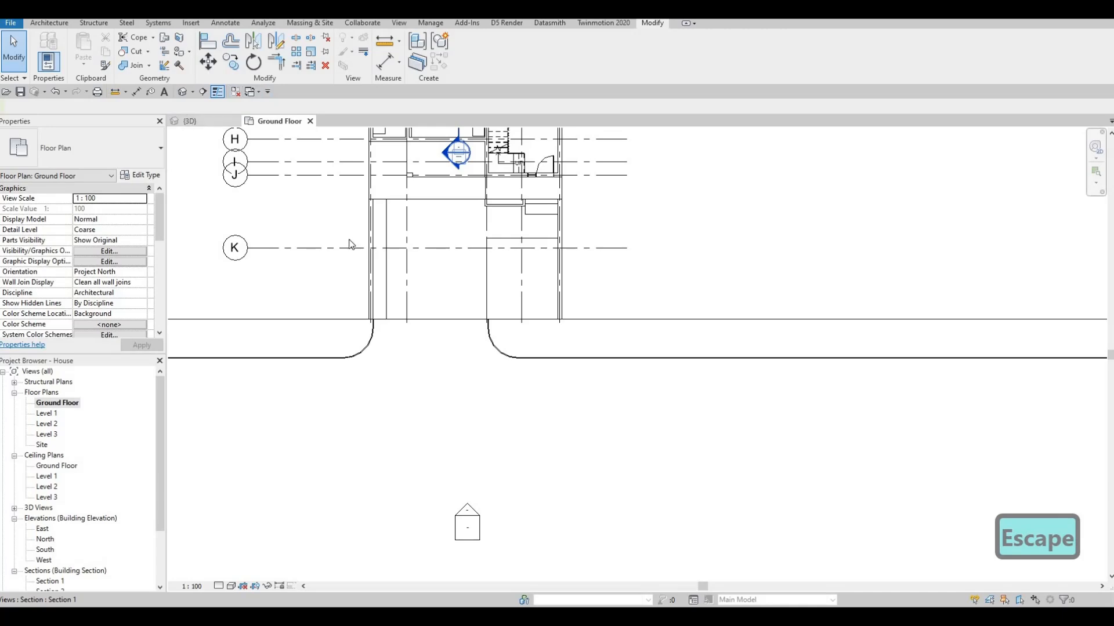
Examine the sidewalk's curved driveway corners and the empty ground on both sides of the house in the 3D view
left_click(179, 121)
key("Escape")
middle_click_drag(513, 419, 459, 322)
scroll(460, 323, "down", 1)
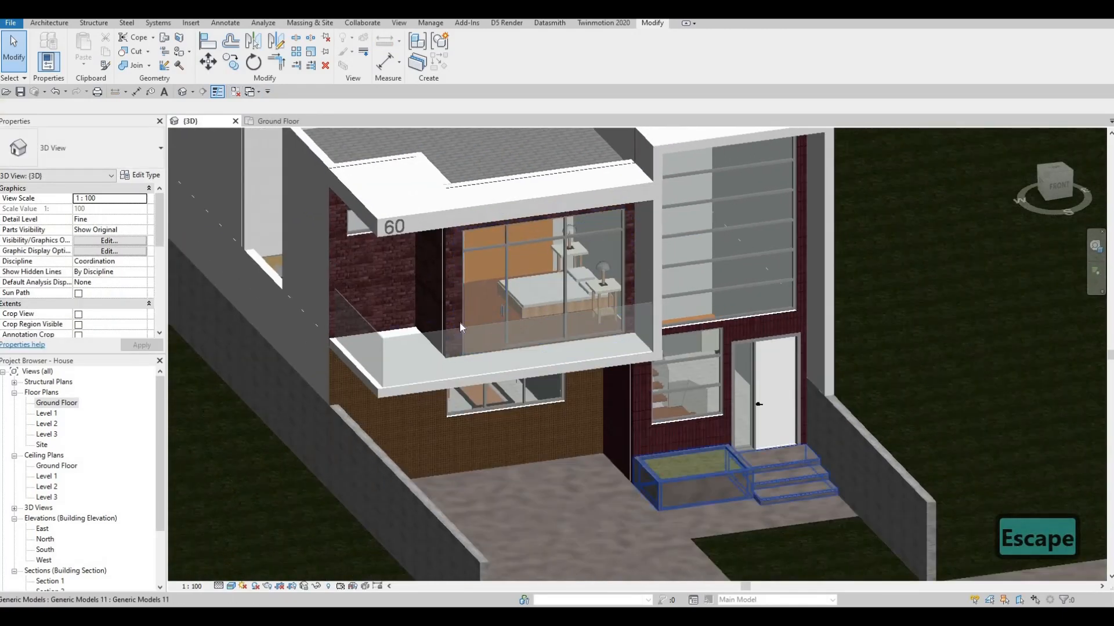
middle_click_drag(812, 551, 506, 243)
scroll(602, 323, "up", 2)
middle_click_drag(602, 323, 600, 422)
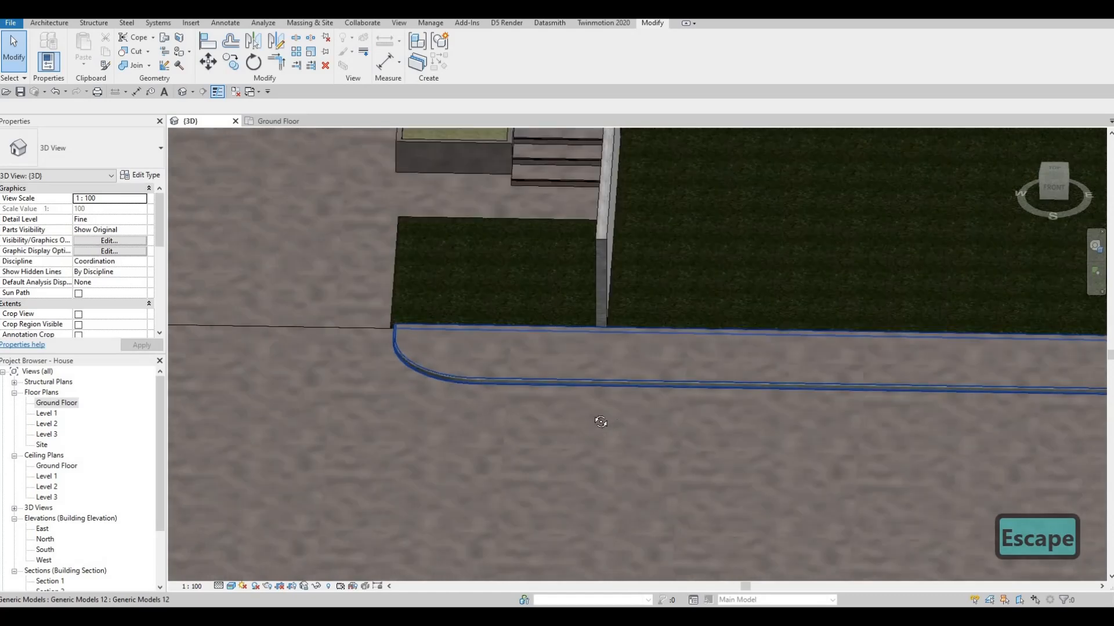
scroll(600, 422, "down", 2)
middle_click_drag(486, 307, 748, 377)
middle_click_drag(405, 370, 462, 370)
scroll(462, 369, "down", 1)
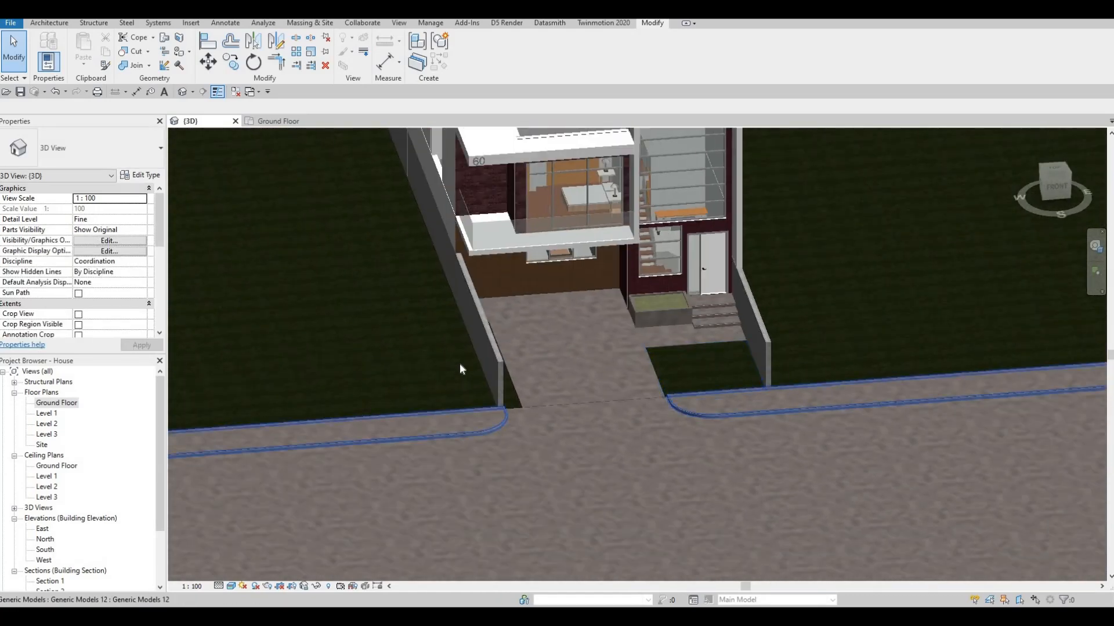
scroll(462, 369, "down", 1)
middle_click_drag(831, 352, 512, 381)
middle_click_drag(488, 287, 544, 341)
scroll(544, 341, "down", 2)
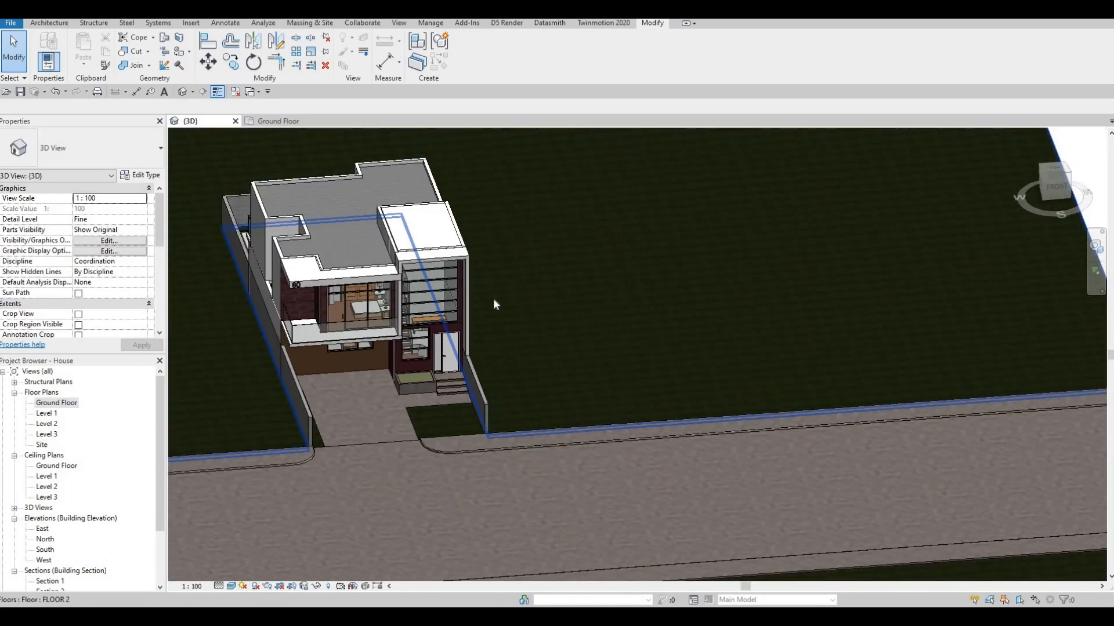
middle_click_drag(475, 315, 677, 289)
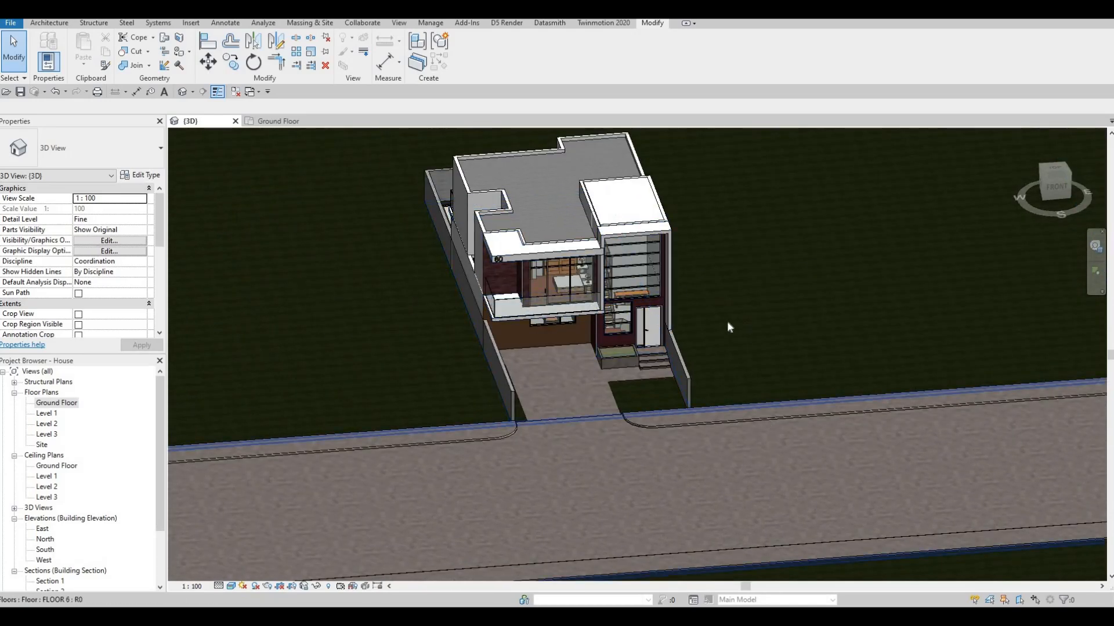
middle_click_drag(343, 296, 285, 302)
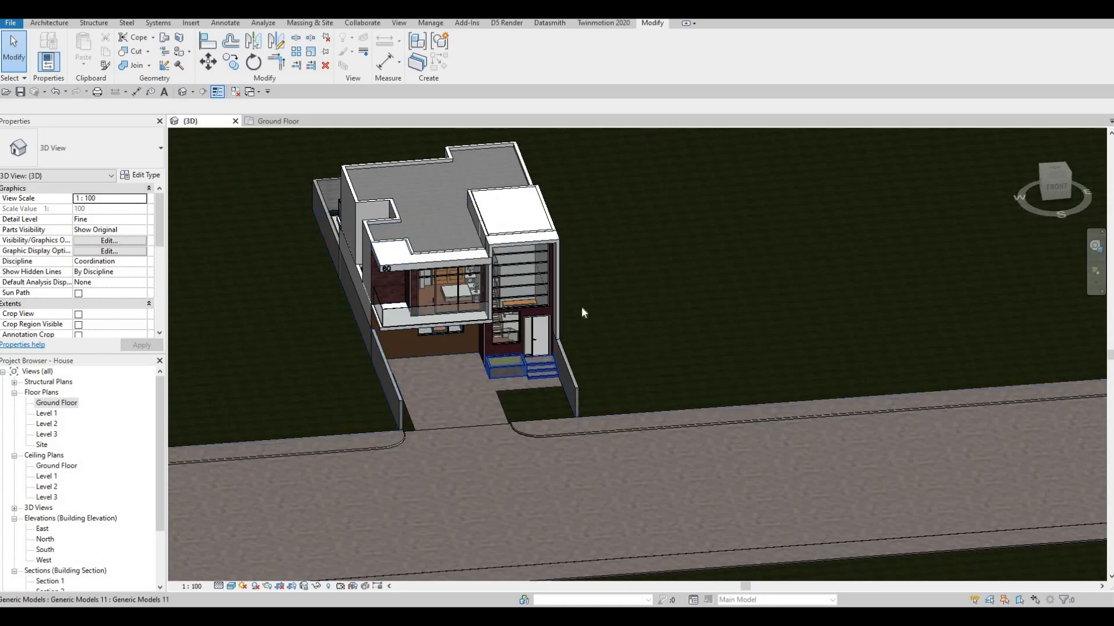
middle_click_drag(581, 306, 769, 293)
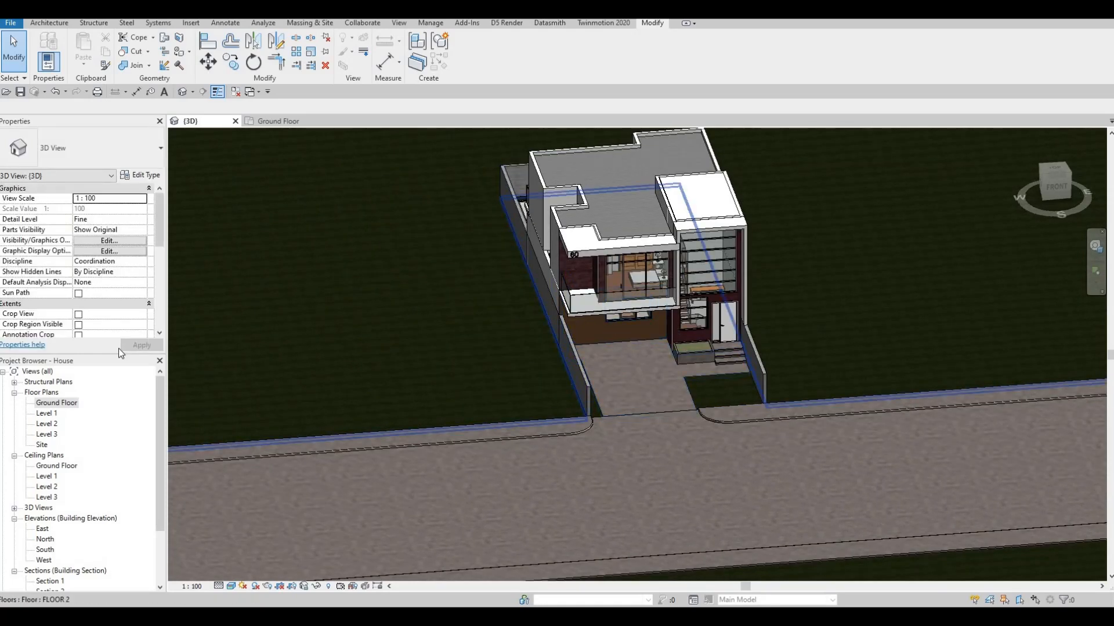
Open the Ground Floor plan showing the whole house and its surrounding ground
double_click(52, 406)
scroll(462, 353, "down", 1)
middle_click_drag(462, 354, 420, 421)
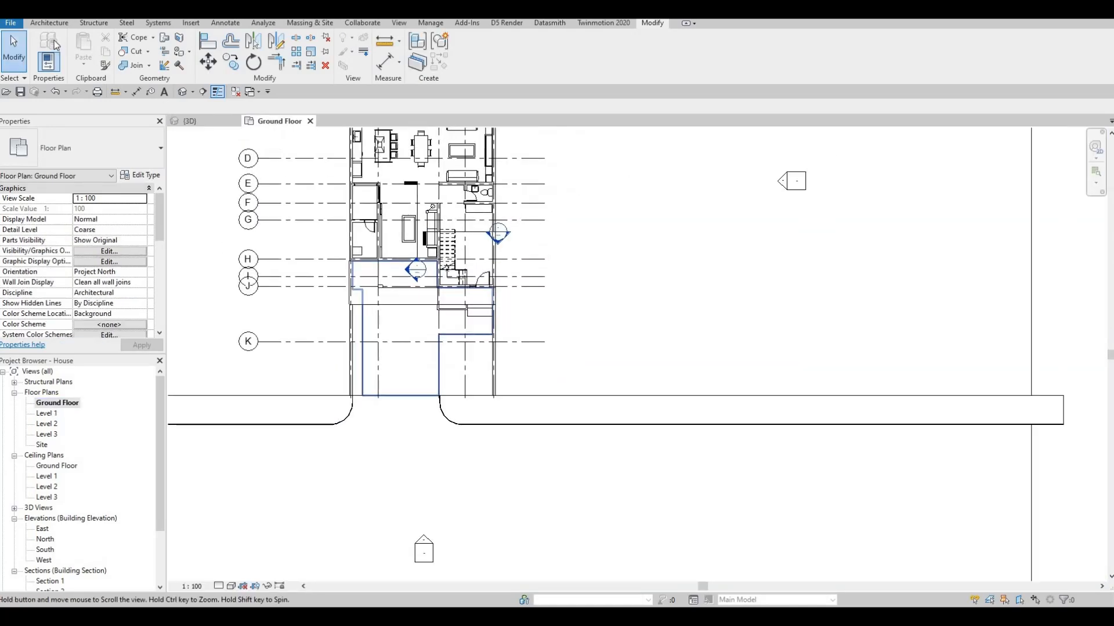
key("Escape")
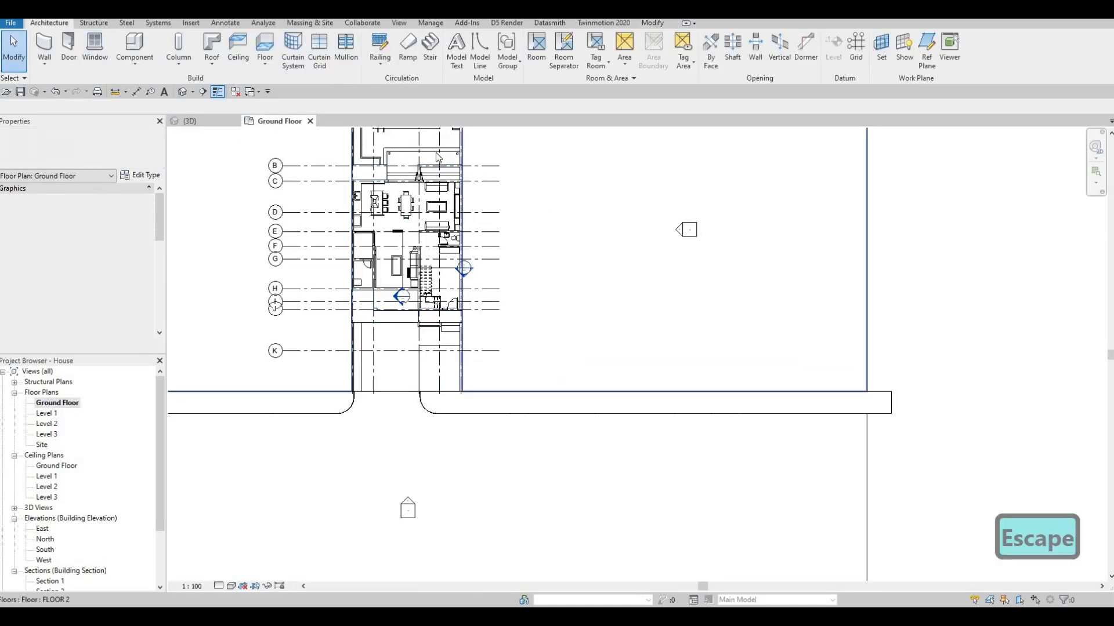
middle_click_drag(418, 135, 426, 272)
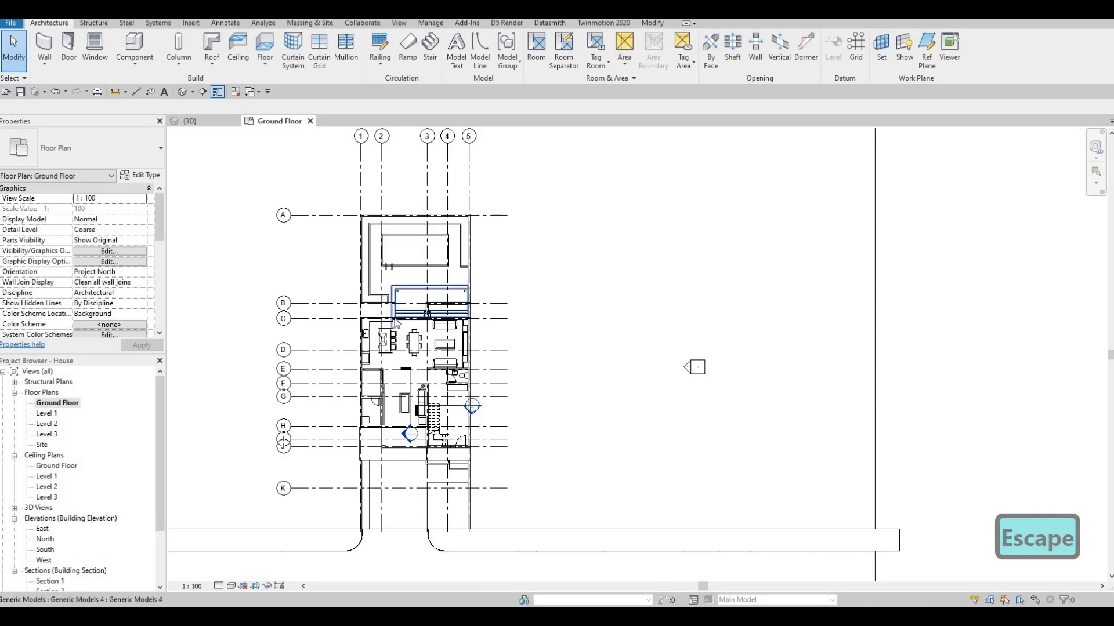
Draw a rectangle of EXTERIOR WALL 1 walls about 14400 mm wide on the ground east of the house, matching the rear wall
scroll(395, 323, "up", 2)
left_click(414, 315)
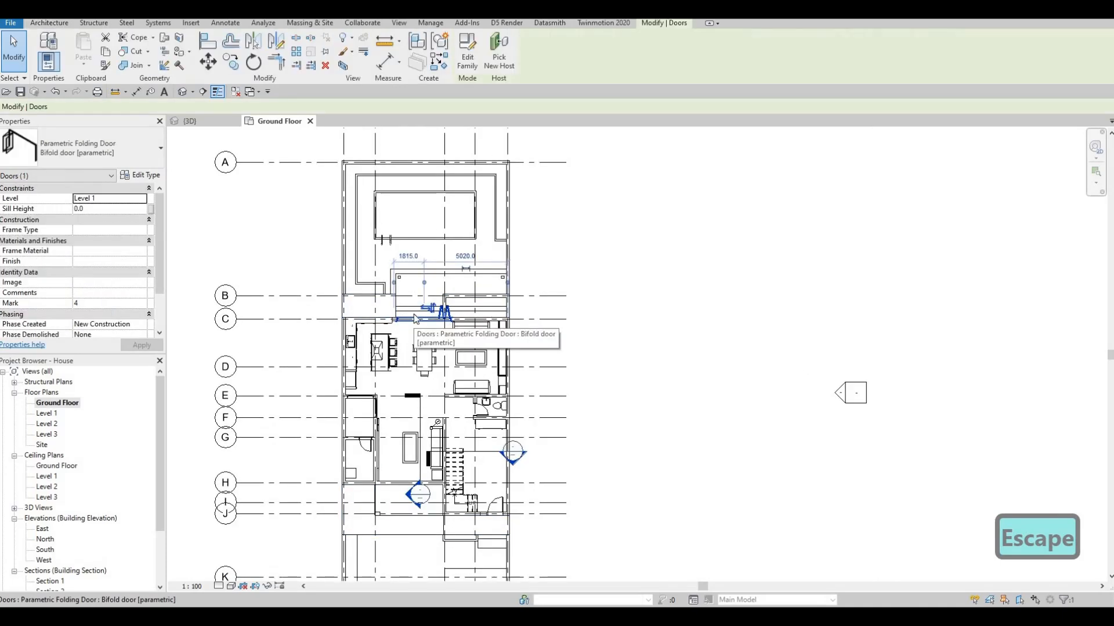
key("Escape")
scroll(397, 313, "up", 2)
scroll(551, 322, "up", 3)
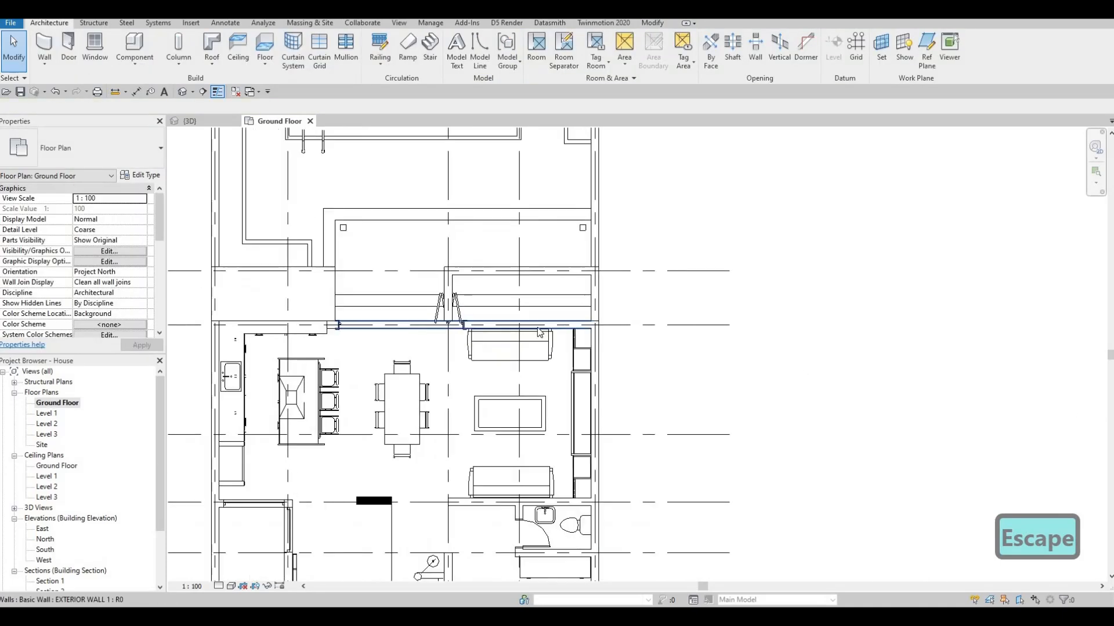
left_click(536, 326)
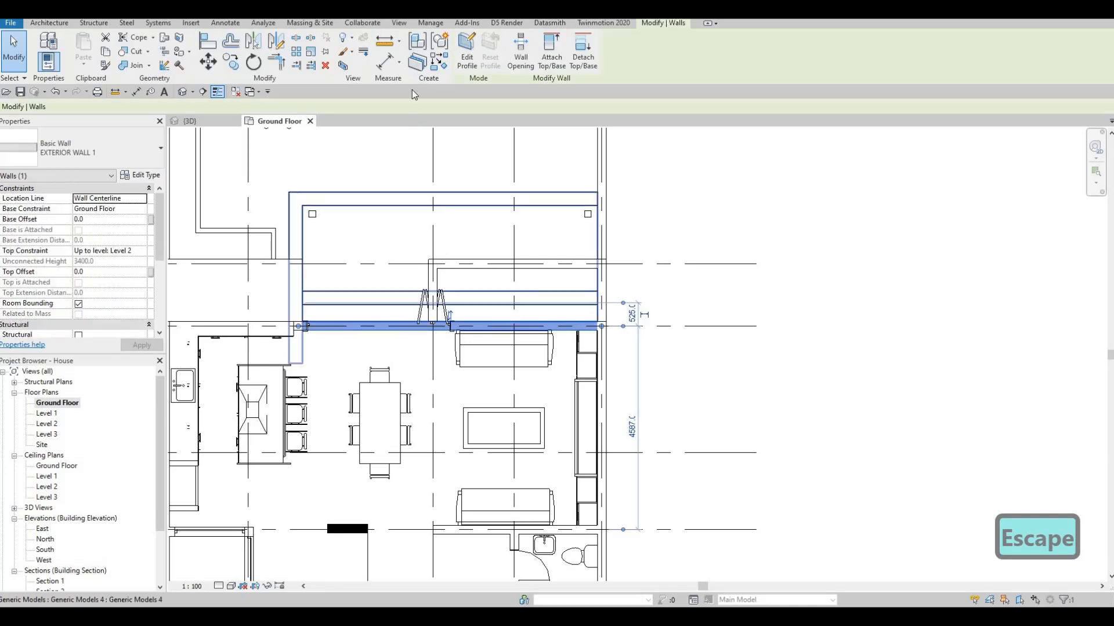
key("c")
key("s")
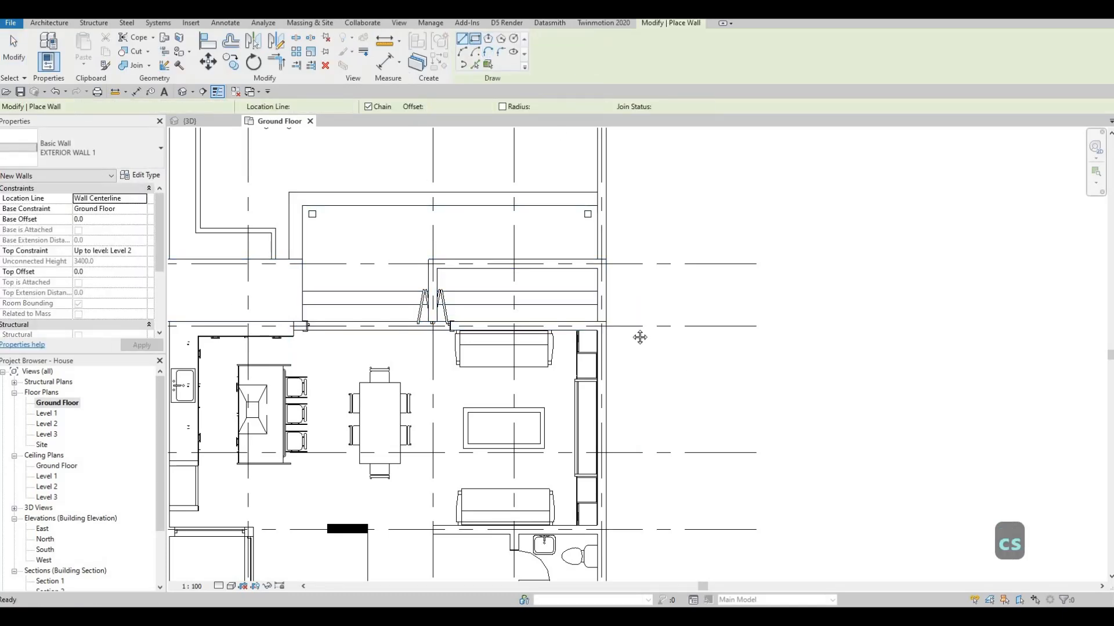
scroll(649, 347, "down", 2)
mouse_move(638, 336)
middle_mouse_down()
mouse_move(559, 286)
mouse_move(493, 271)
middle_mouse_up()
scroll(584, 277, "down", 2)
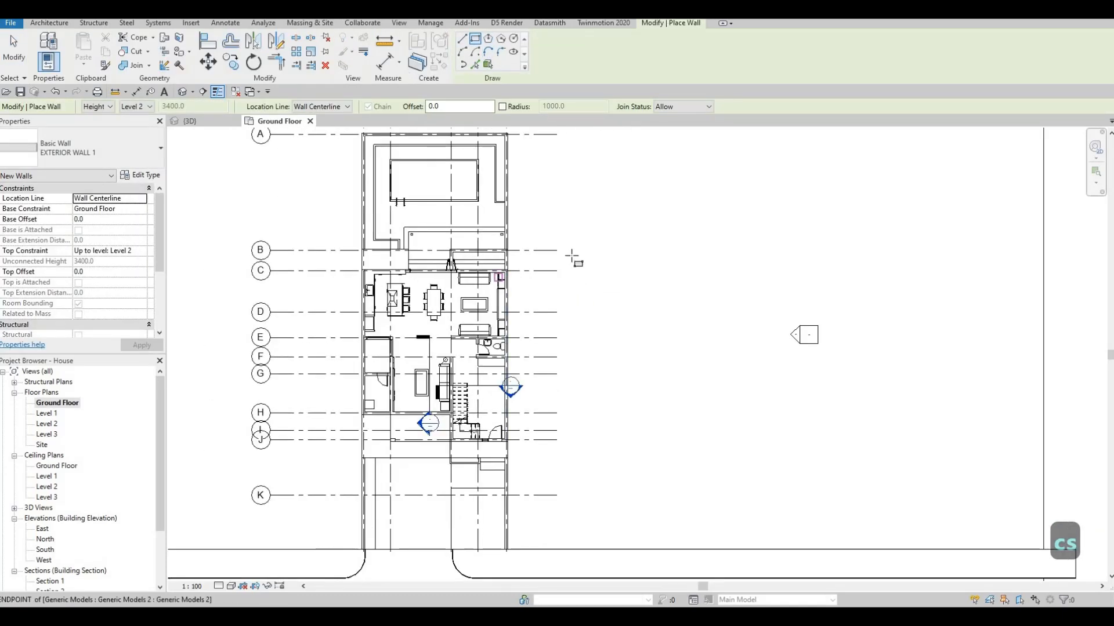
left_click(571, 257)
left_click(732, 440)
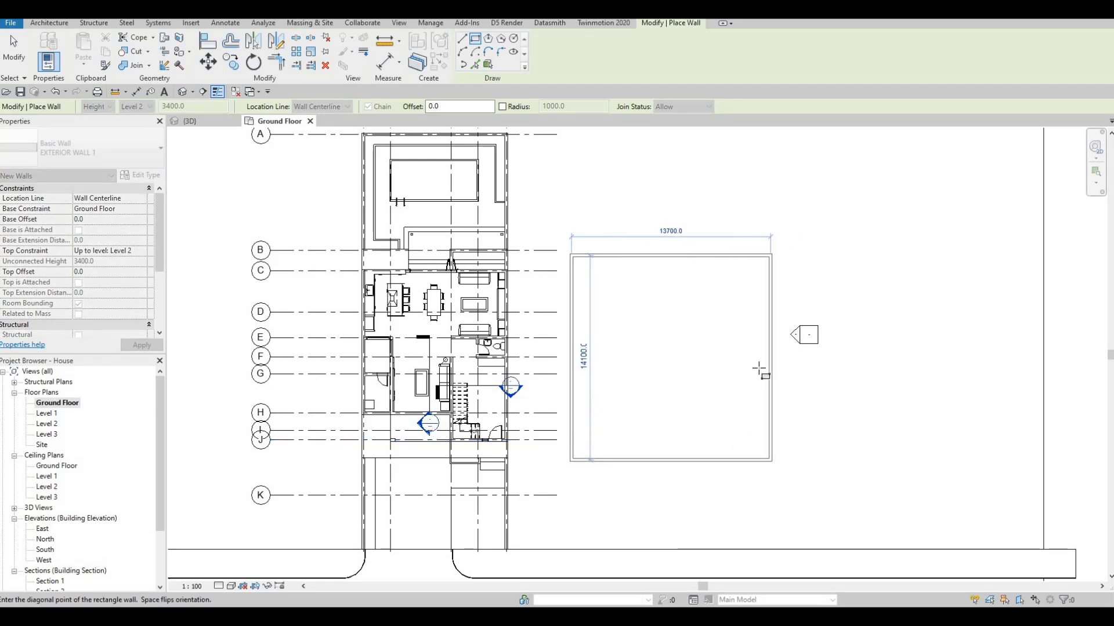
left_click(781, 440)
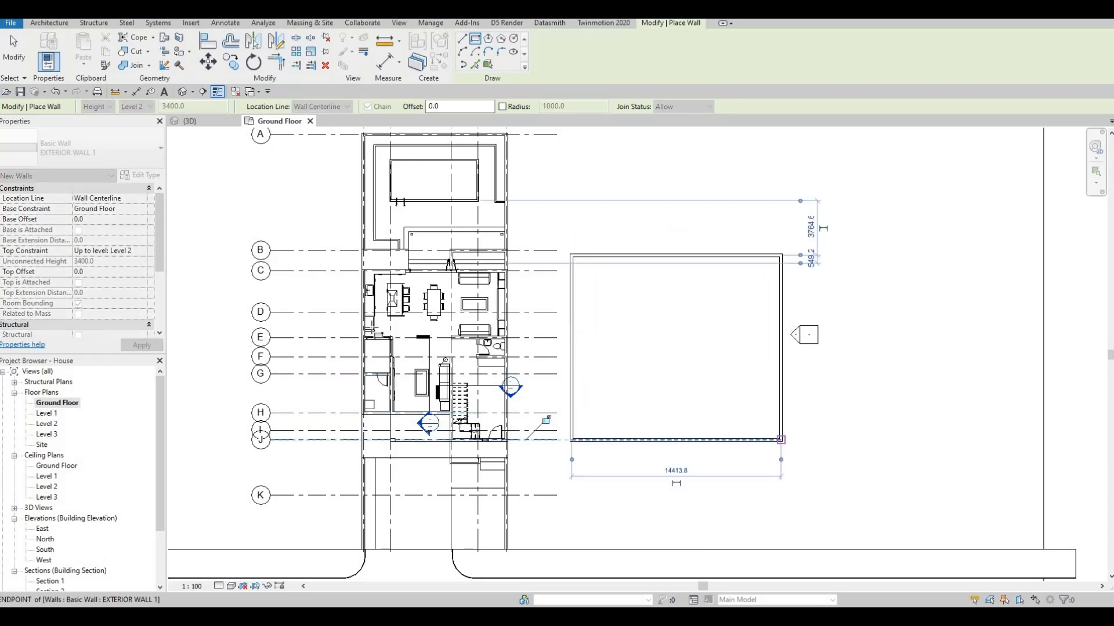
key("Escape")
Draw a second rectangle of EXTERIOR WALL 1 walls 16000 mm wide on the ground west of the house
scroll(728, 365, "down", 3)
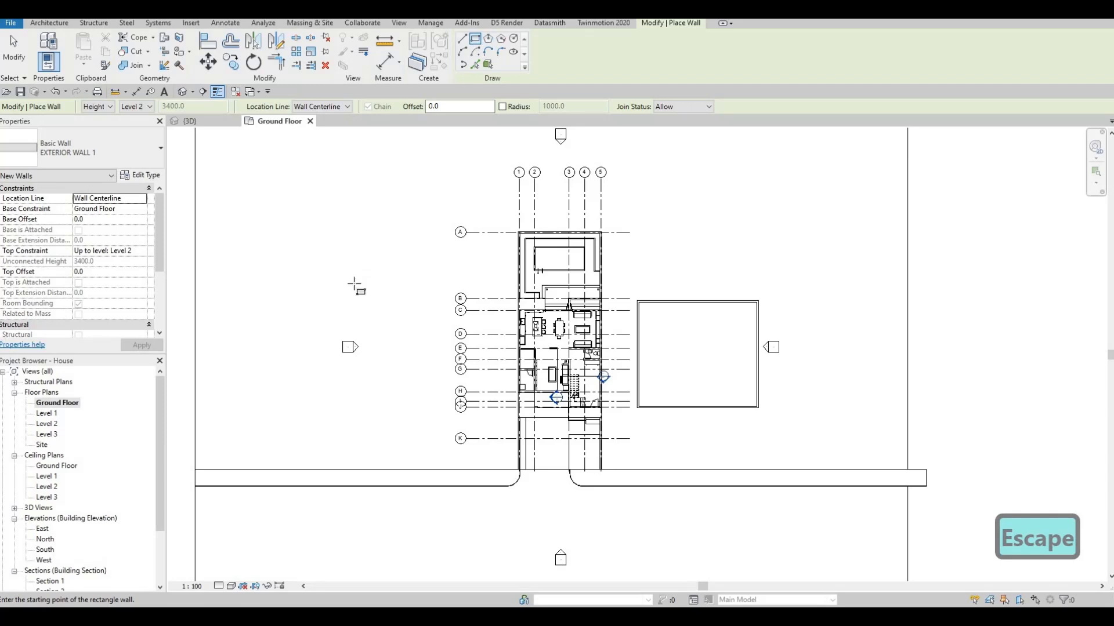
left_click(297, 270)
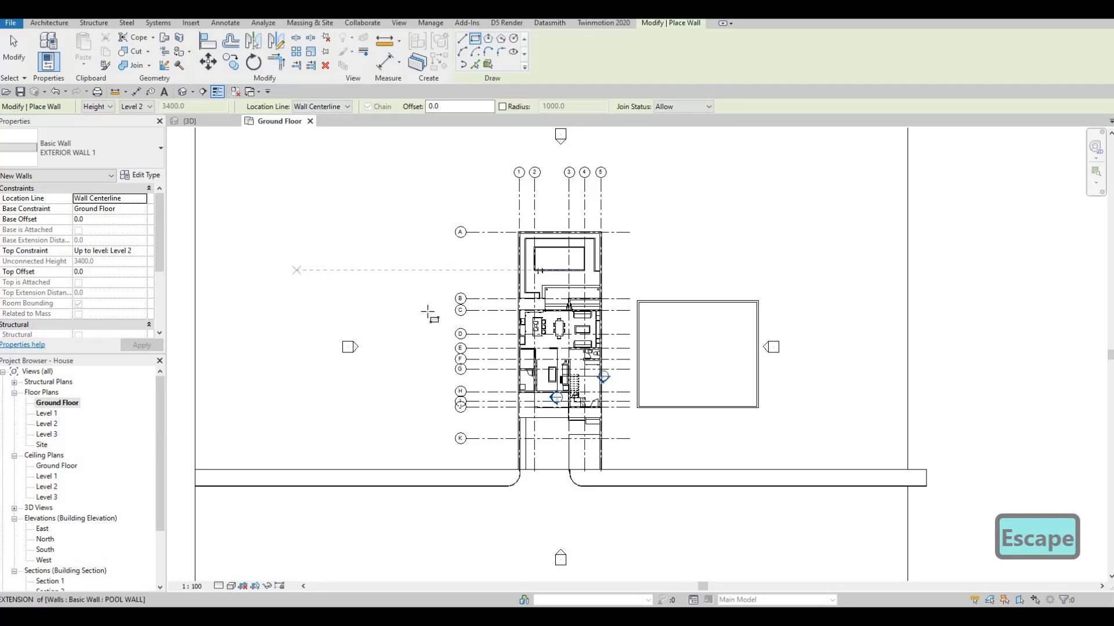
left_click(429, 345)
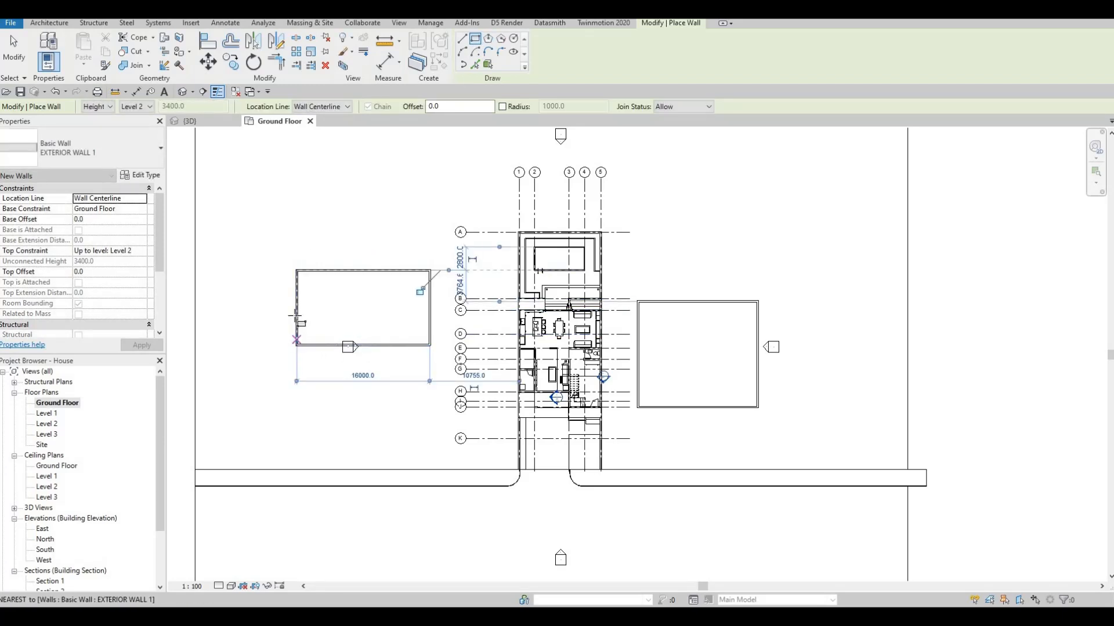
Add an 8000 by 12000 mm rectangle of walls adjoining the lower part of the western rectangle's left wall
left_click(297, 316)
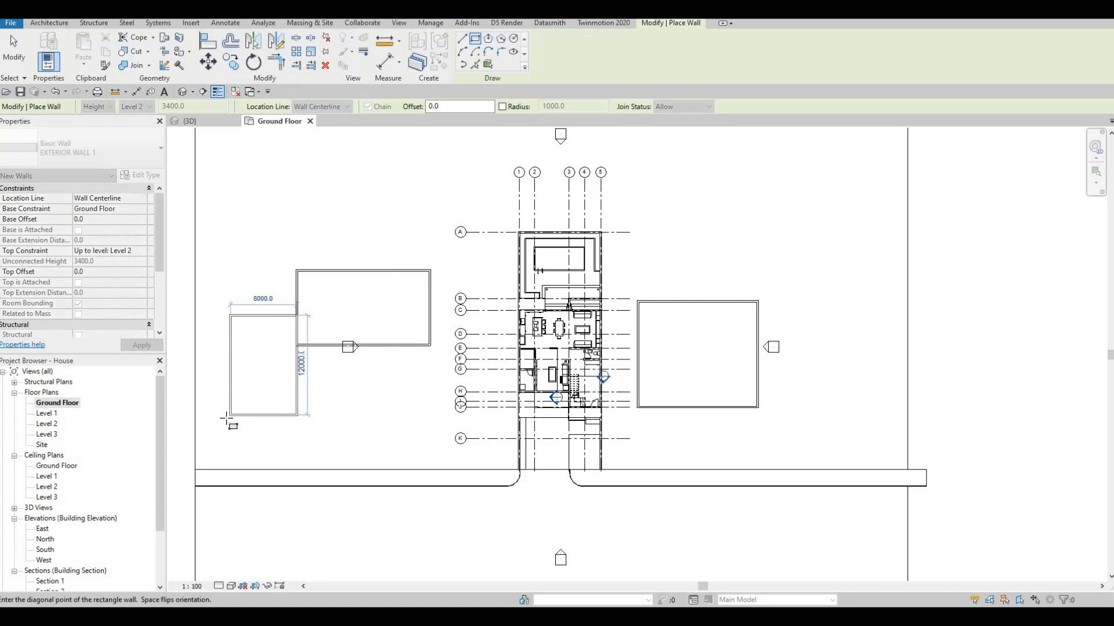
left_click(228, 416)
key("Escape")
key("Escape")
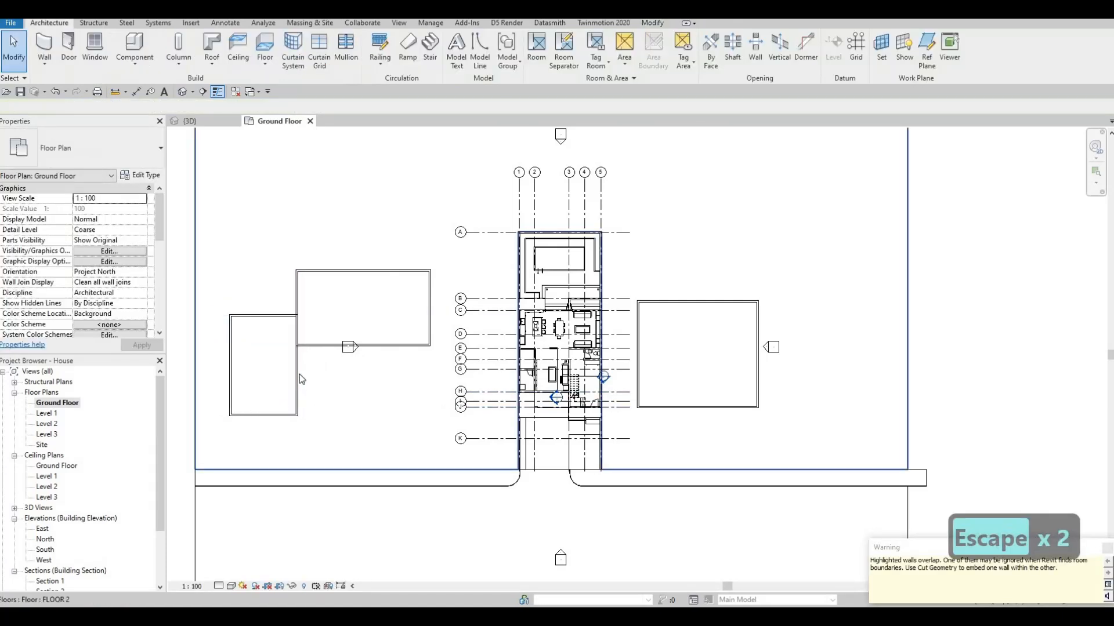
Delete all four walls of the smaller rectangle adjoining the western building
left_click(296, 381)
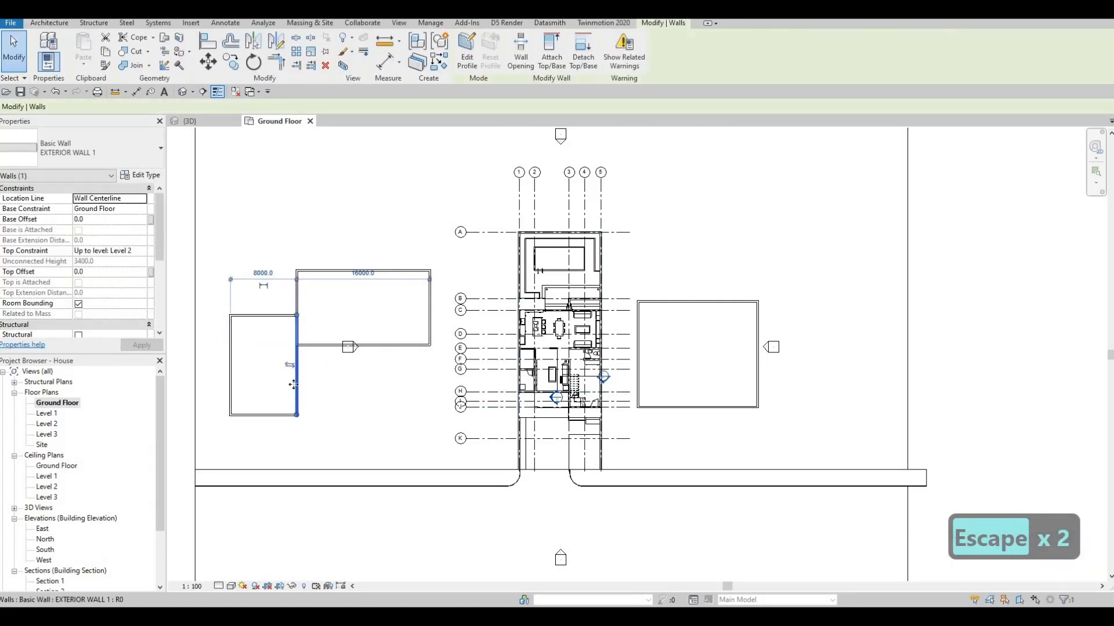
key("Escape")
key("Tab")
left_click(294, 384)
key("Return")
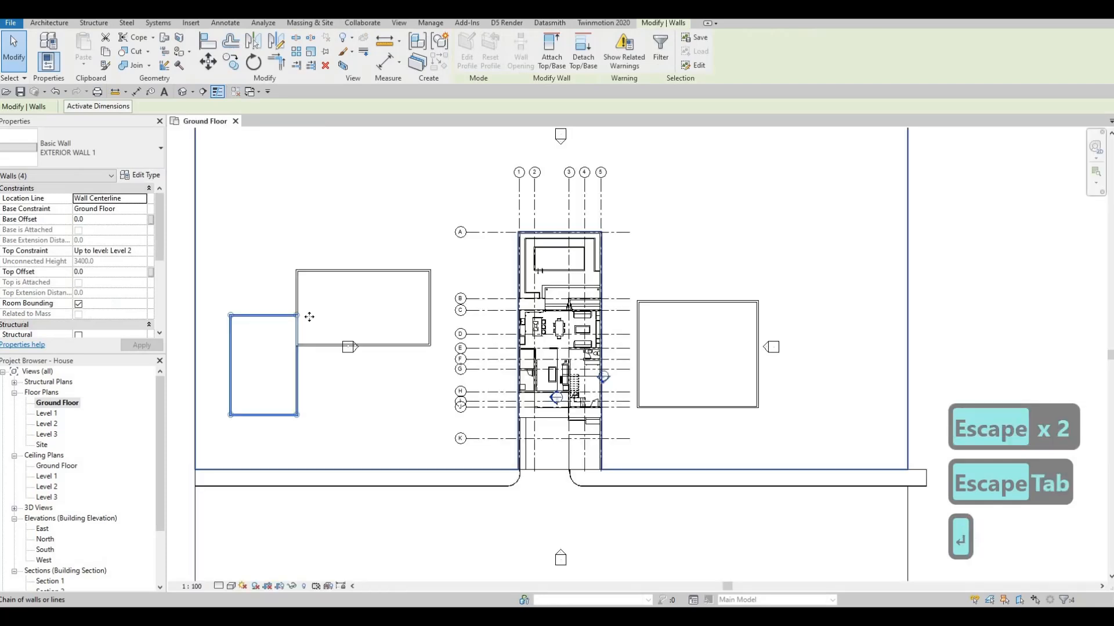
key("Delete")
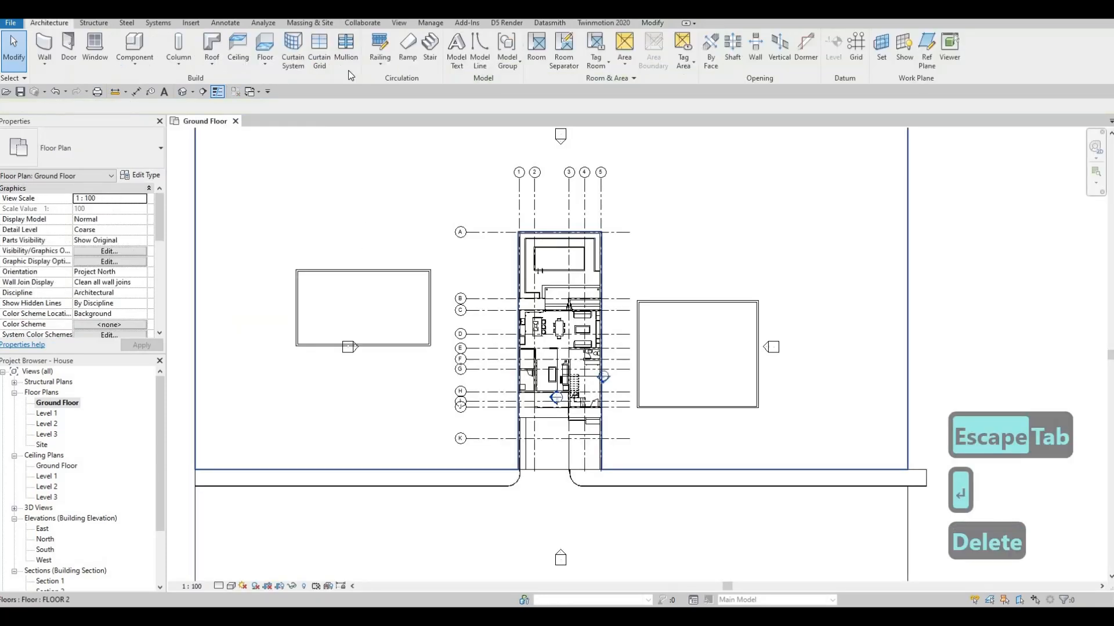
key("Escape")
key("Escape")
left_click(382, 271)
key("Escape")
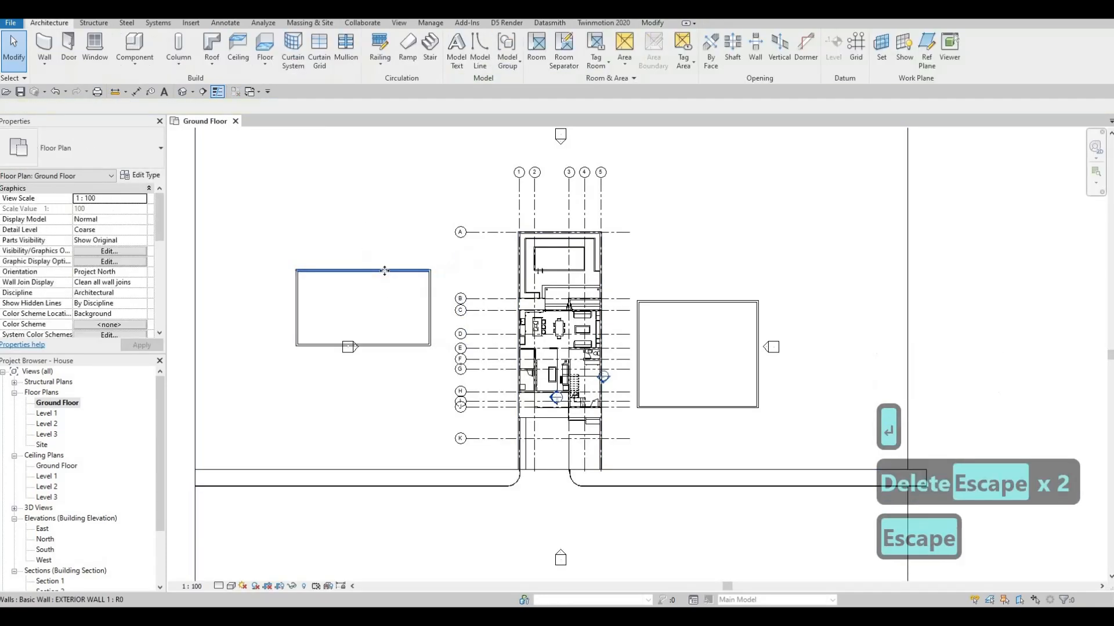
key("Tab")
left_click(374, 270)
left_click_drag(377, 271, 433, 293)
key("Escape")
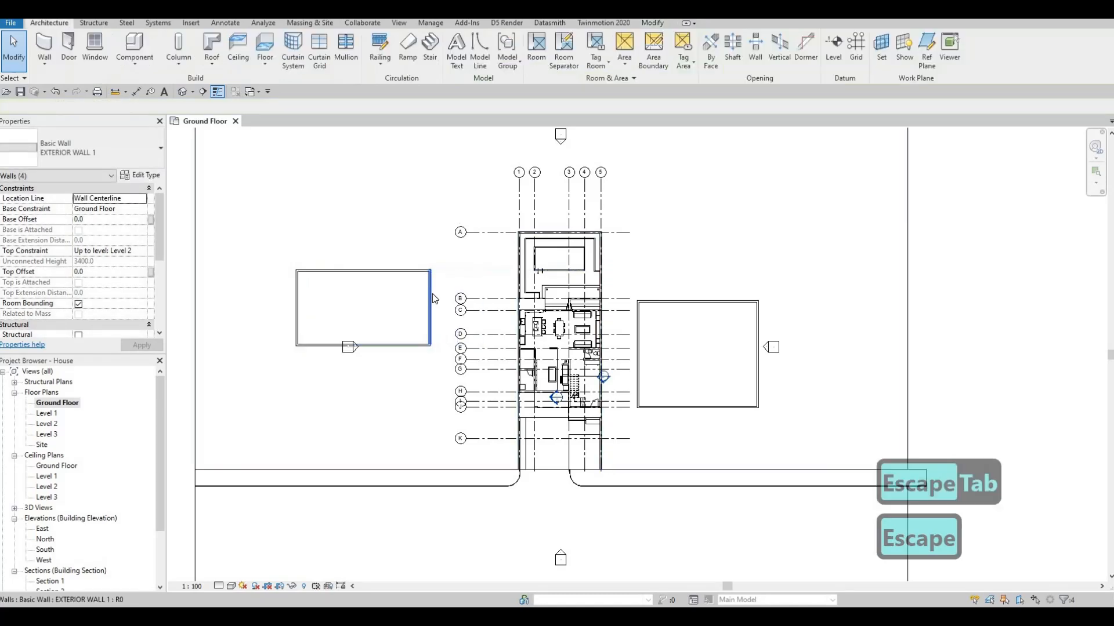
key("Escape")
Draw EXTERIOR WALL 1 walls for a front wing about 15000 mm long off the western building's right wall
left_click(433, 306)
key("c")
key("s")
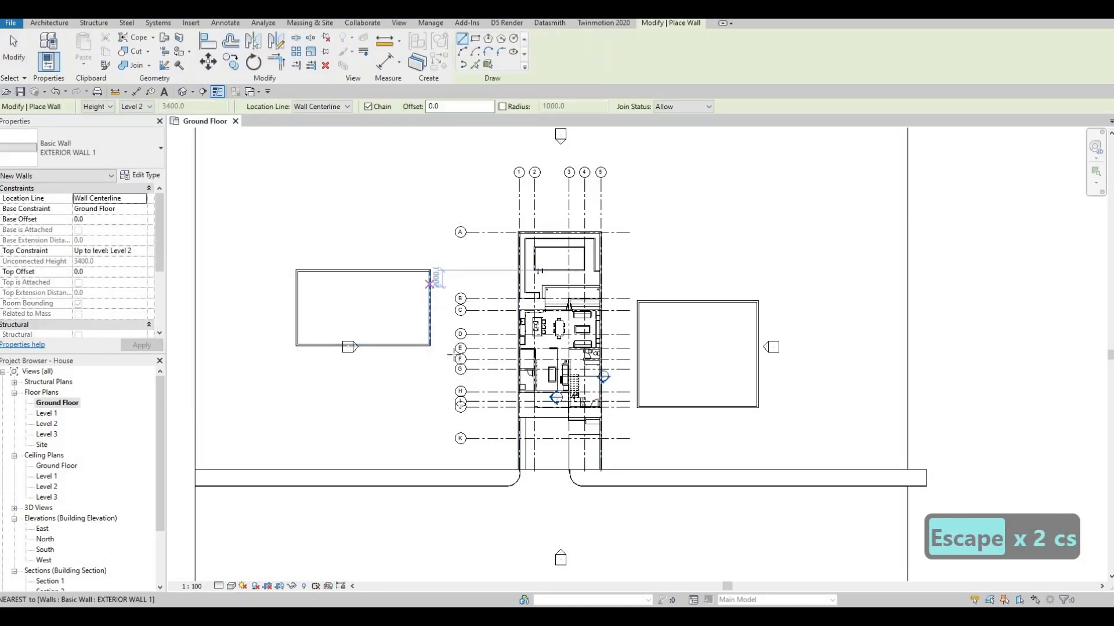
left_click(430, 287)
key("Escape")
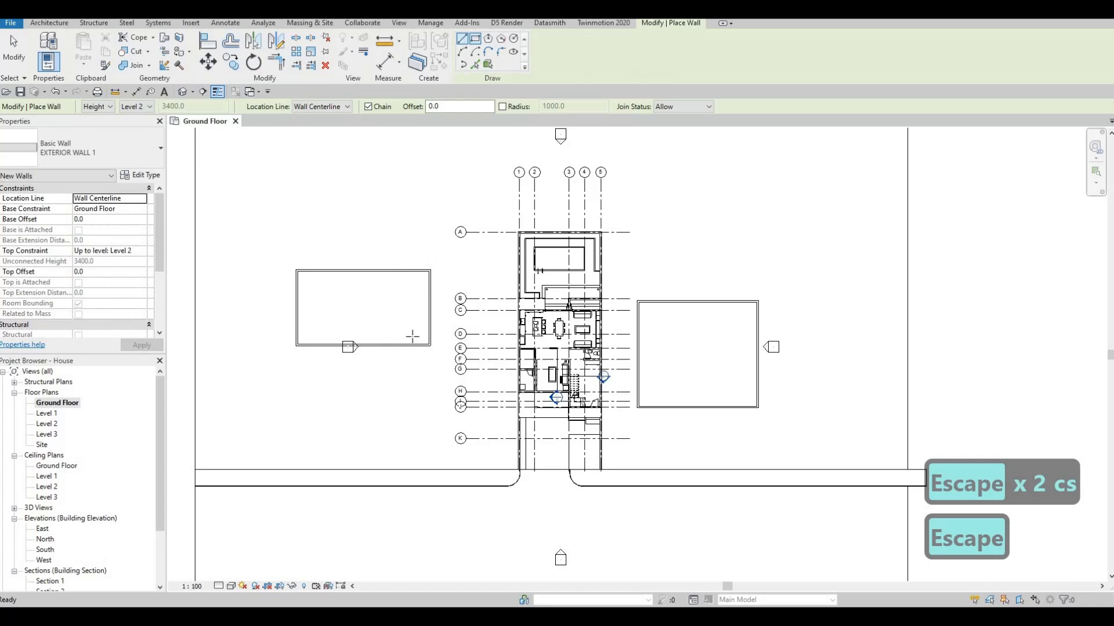
left_click(430, 302)
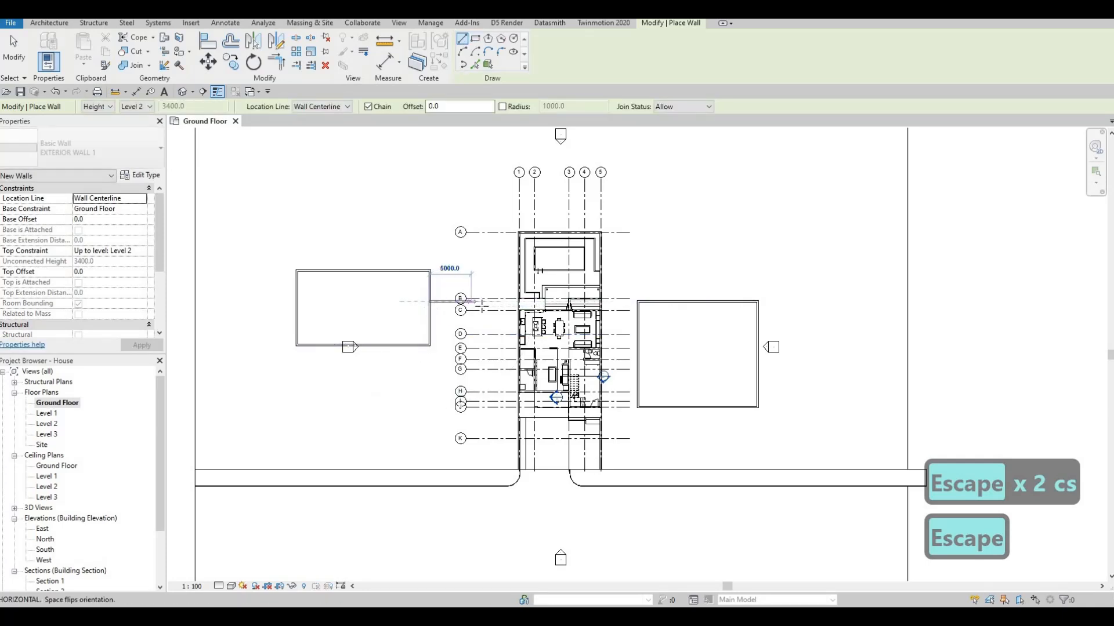
left_click(479, 302)
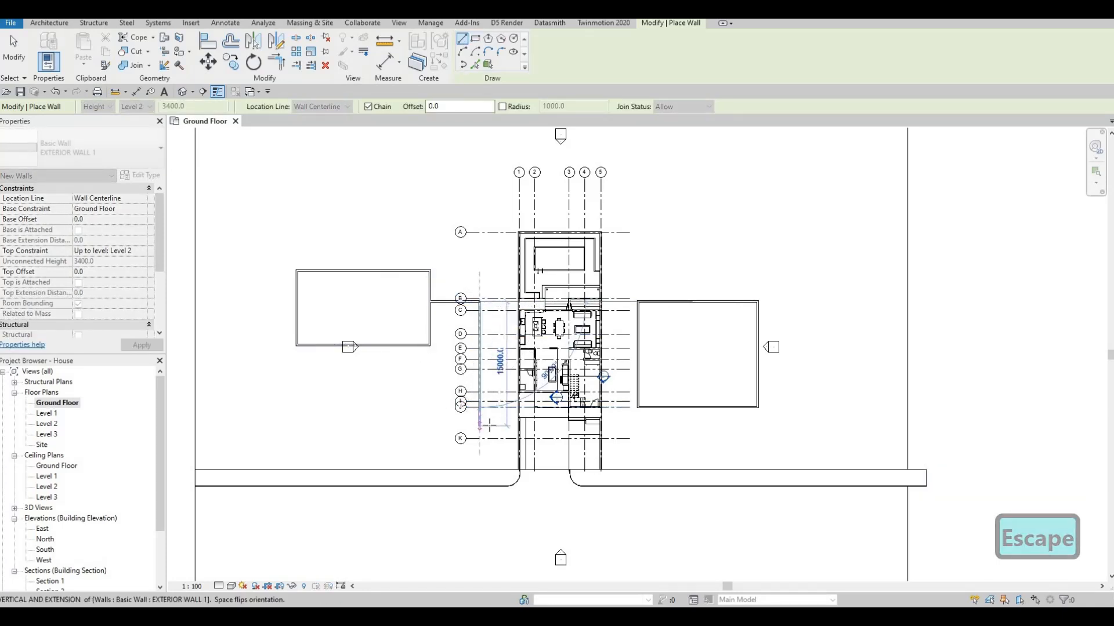
left_click(479, 427)
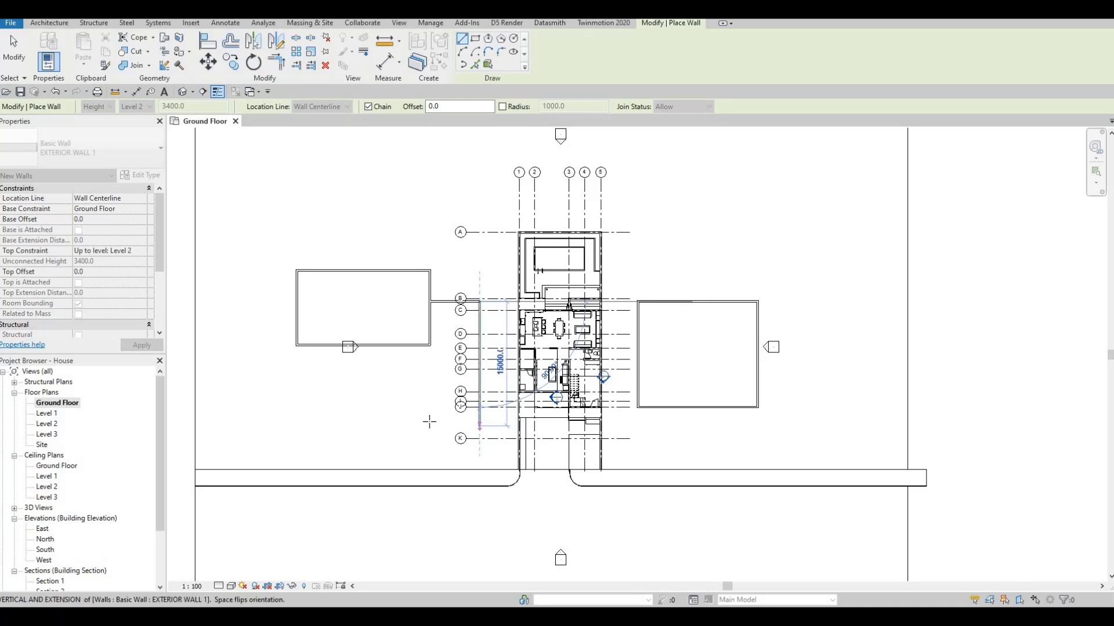
left_click(431, 398)
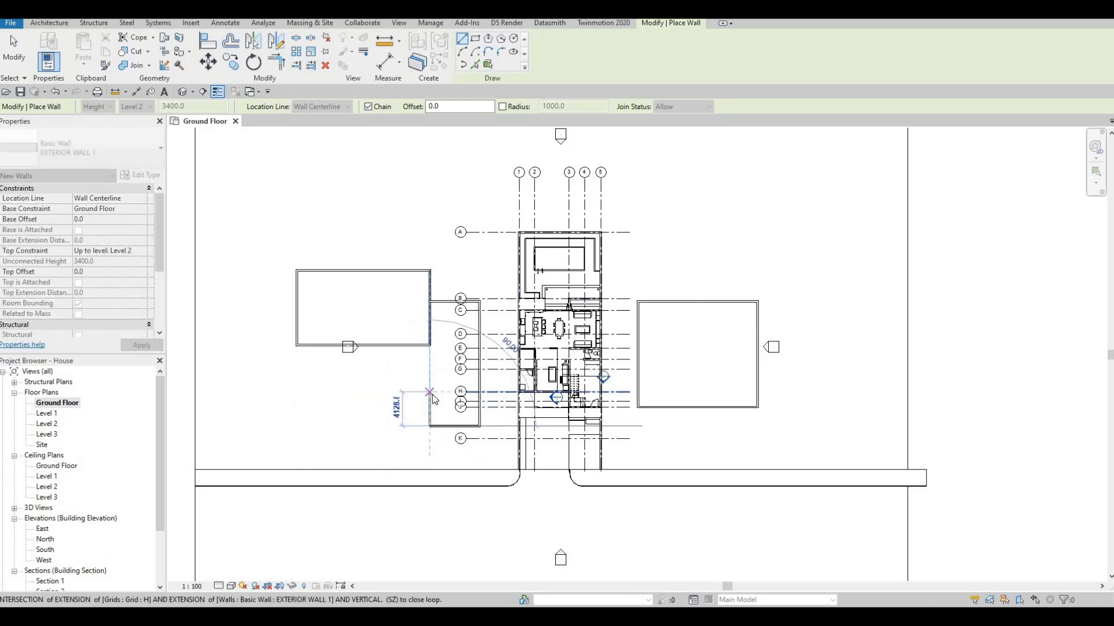
left_click(430, 392)
key("Escape")
key("Escape")
Trim the western building's right wall and the wing's short left wall together, and view both neighbouring buildings in 3D
key("t")
key("r")
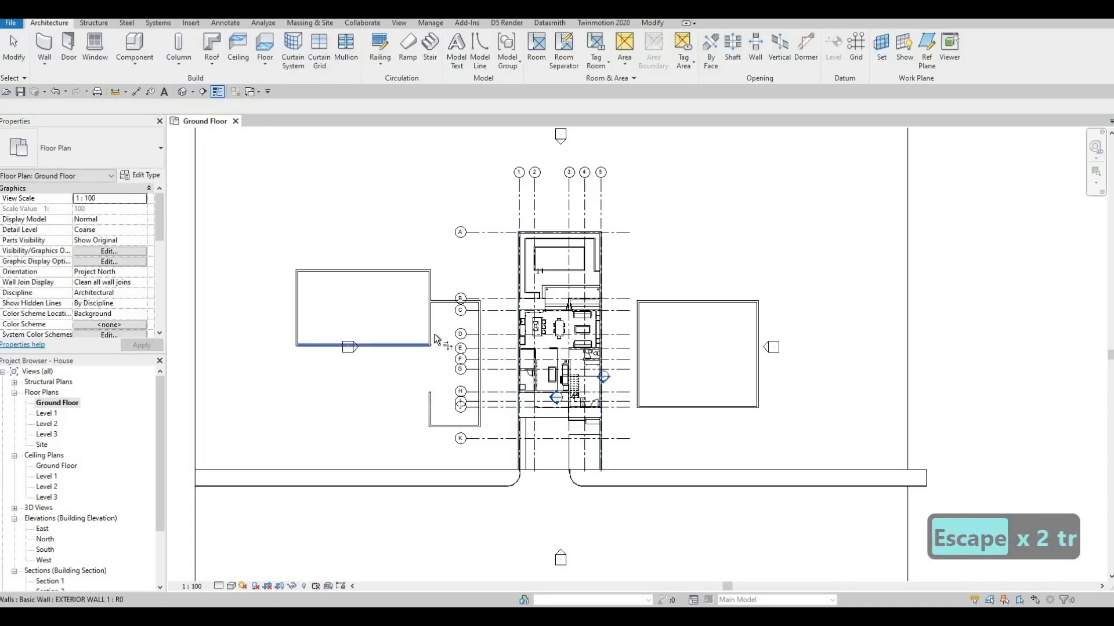
left_click(426, 405)
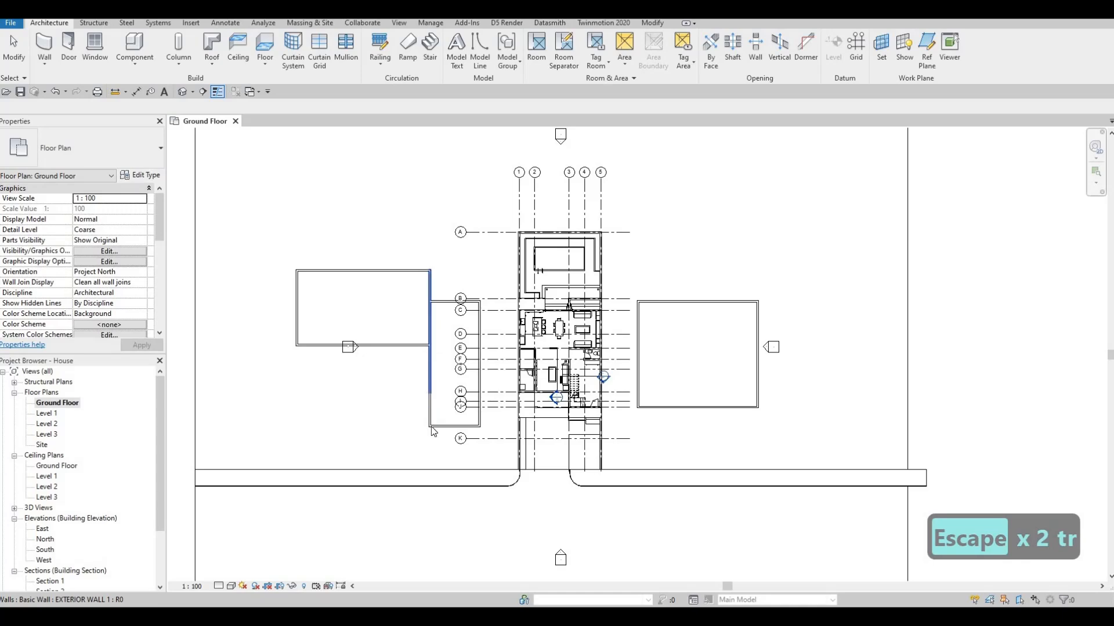
key("Escape")
key("Escape")
middle_click_drag(446, 351, 455, 319)
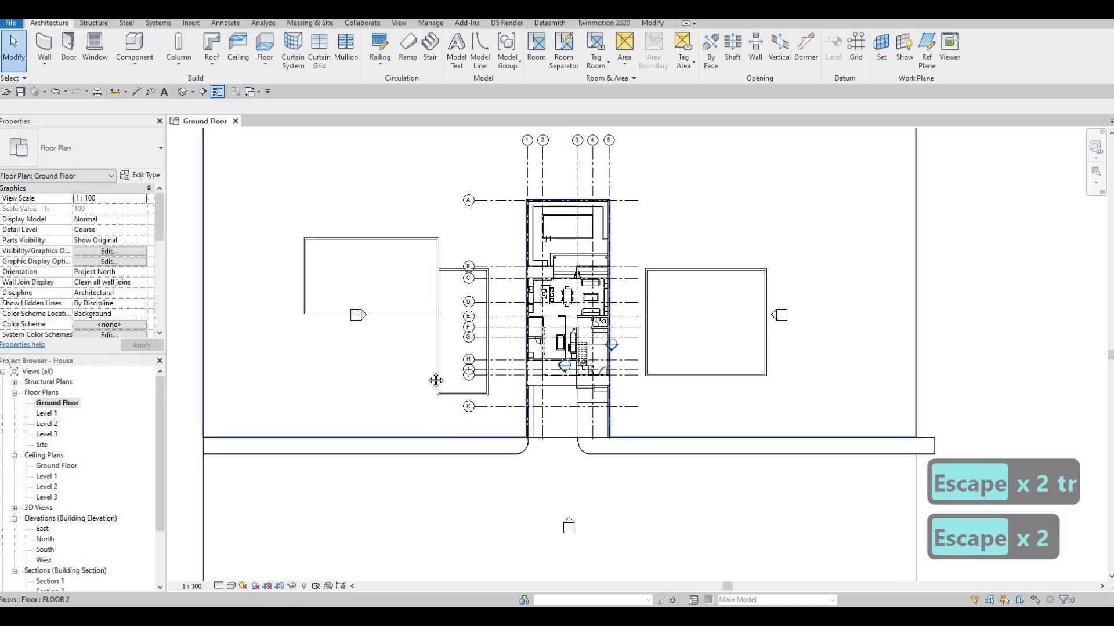
scroll(416, 383, "down", 2)
key("Escape")
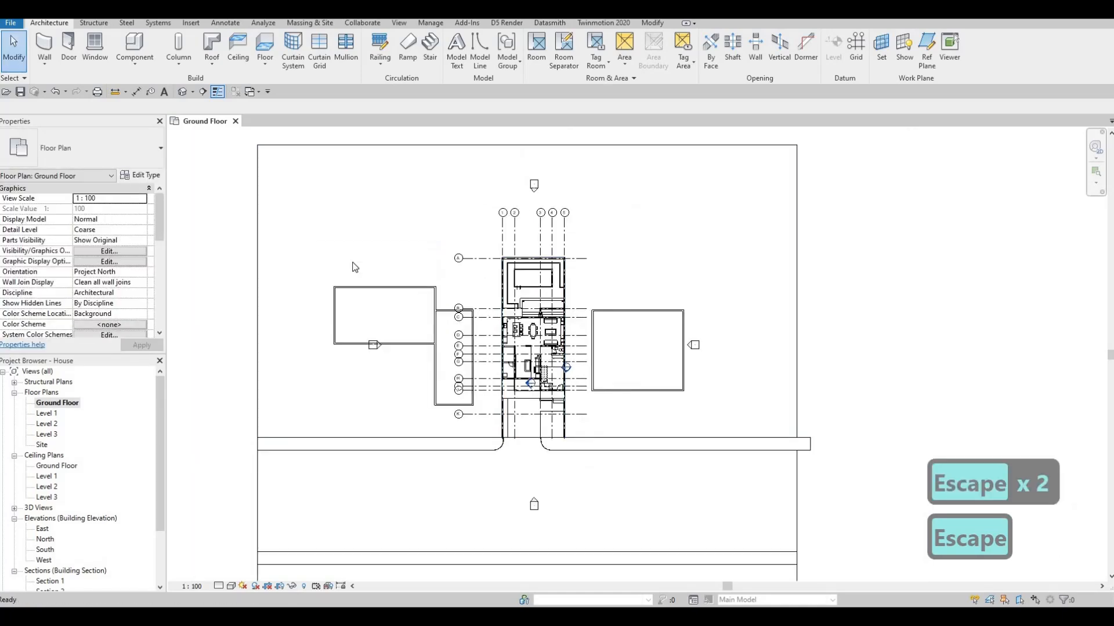
left_click(183, 91)
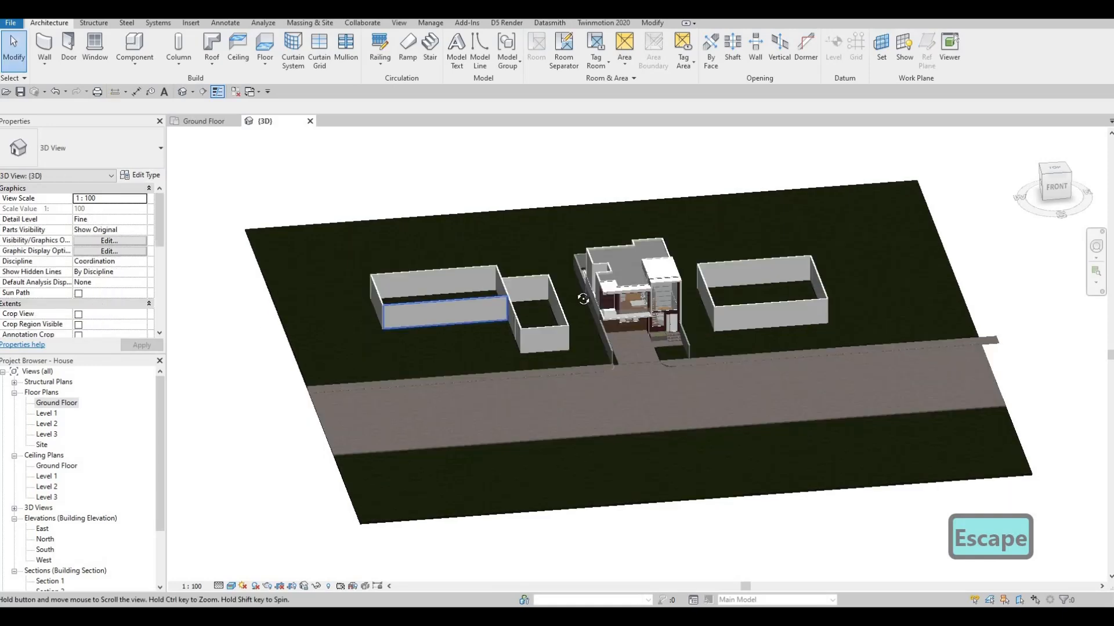
middle_click_drag(583, 299, 551, 284, "shift")
middle_click_drag(652, 208, 261, 169, "shift")
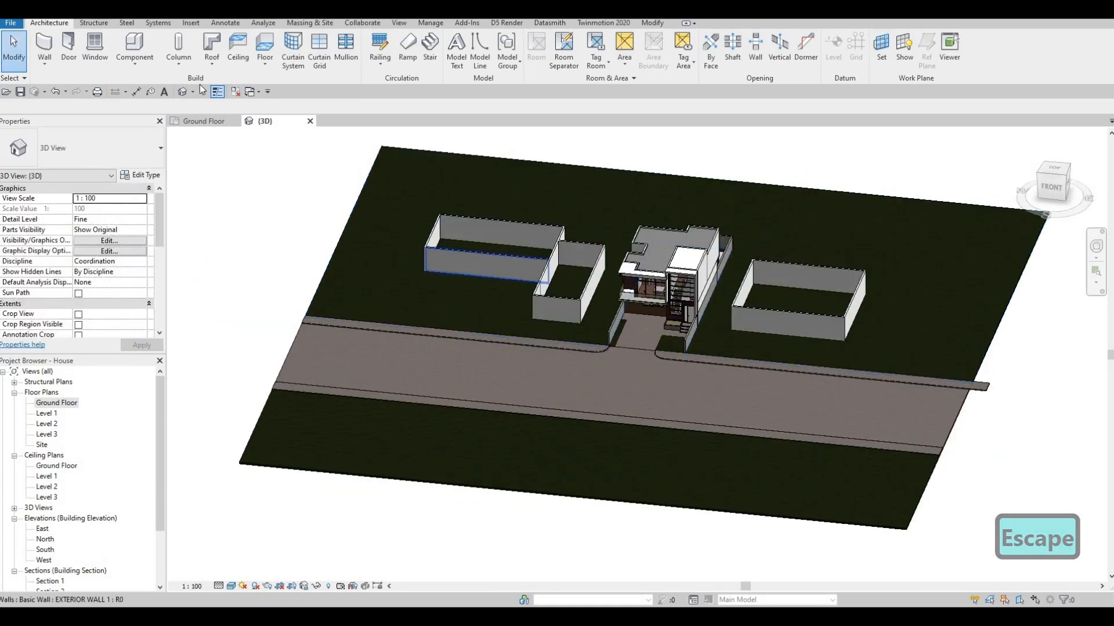
From the Ground Floor plan, start a ROOF 1 footprint roof on Level 2 and pick the western building's outer walls as sloped boundaries
double_click(57, 404)
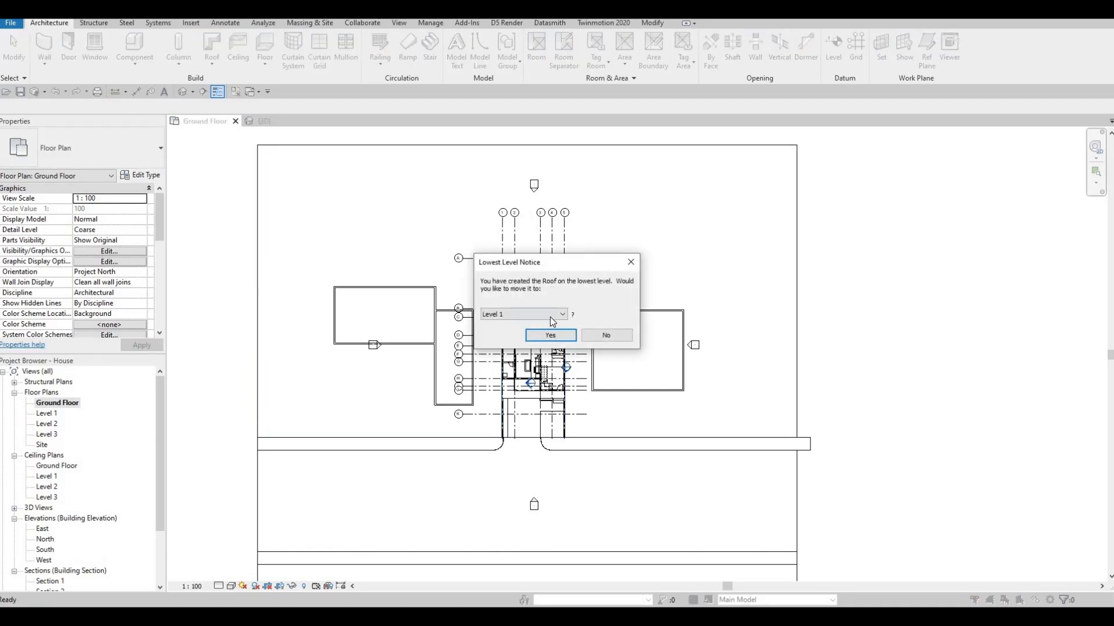
left_click(507, 314)
left_click(508, 316)
left_click(499, 341)
left_click(552, 334)
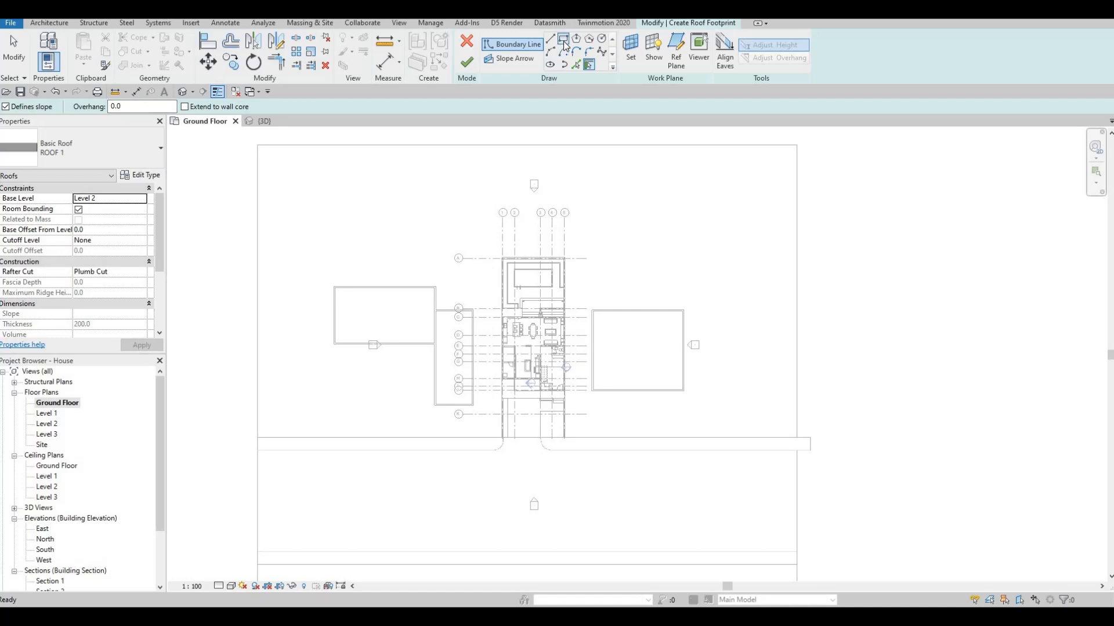
left_click(576, 65)
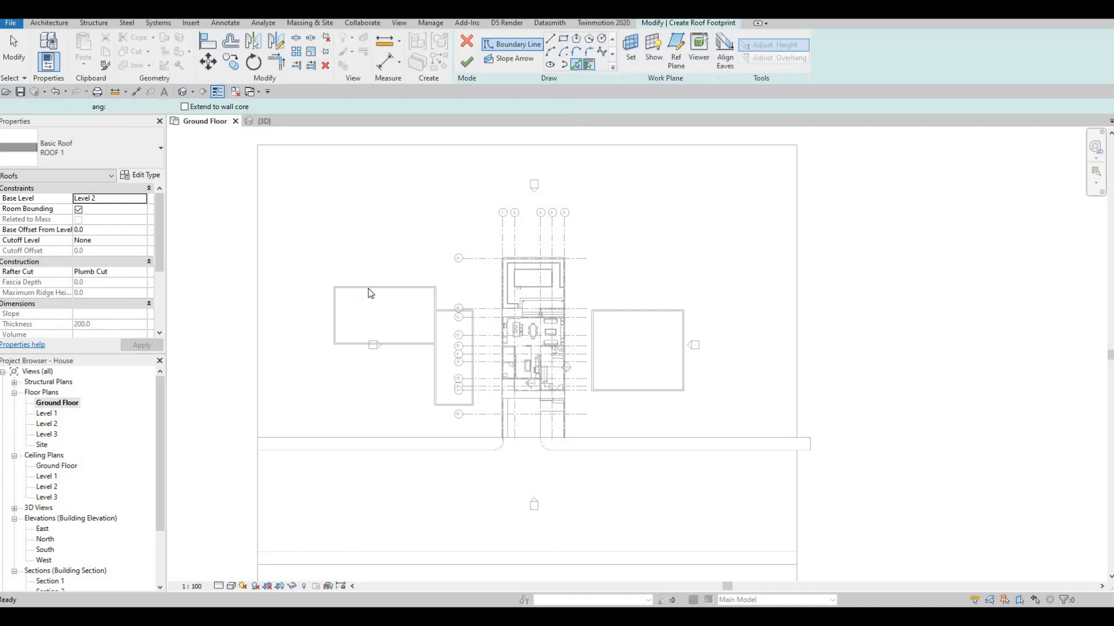
left_click(405, 345)
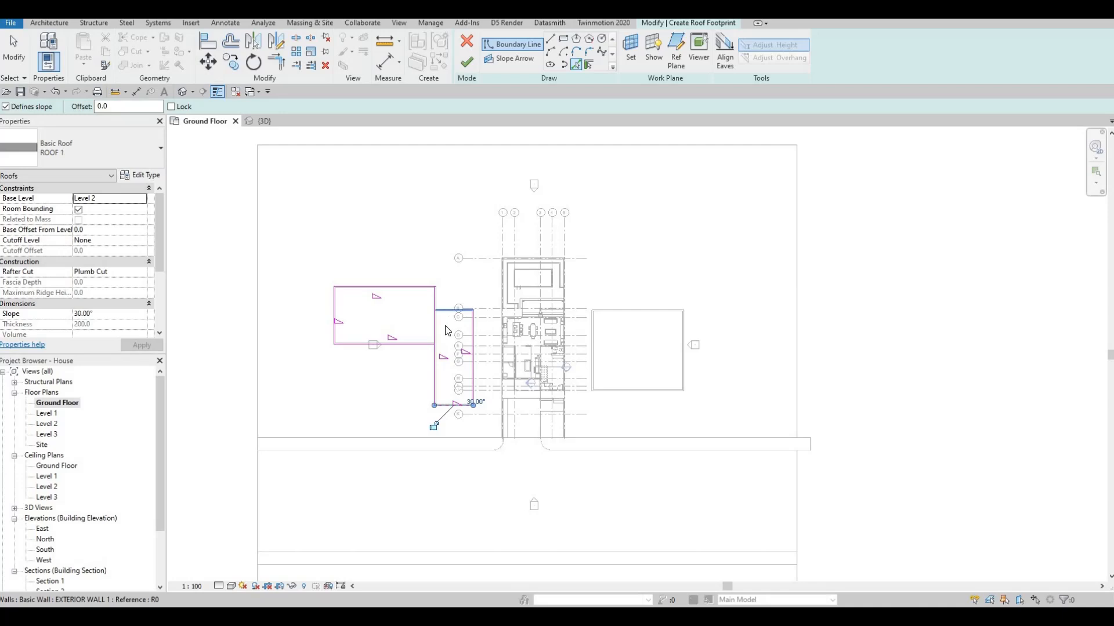
Trim the boundary lines into a closed outline around the western building with its wing, including the missing edge, and finish the roof
key("Escape")
key("Escape")
key("t")
key("r")
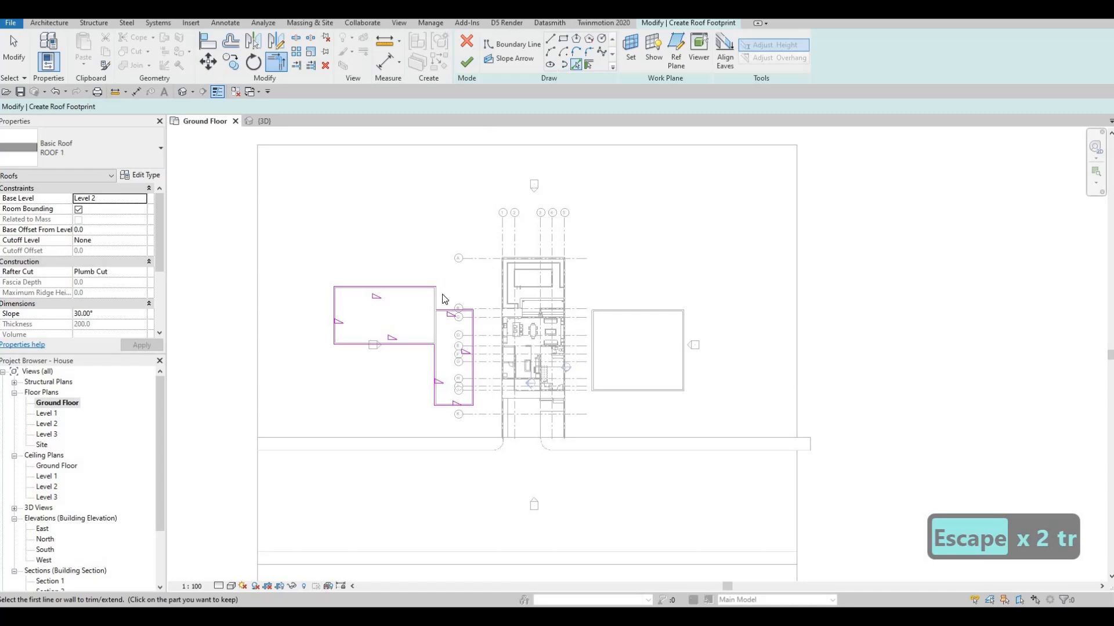
key("Escape")
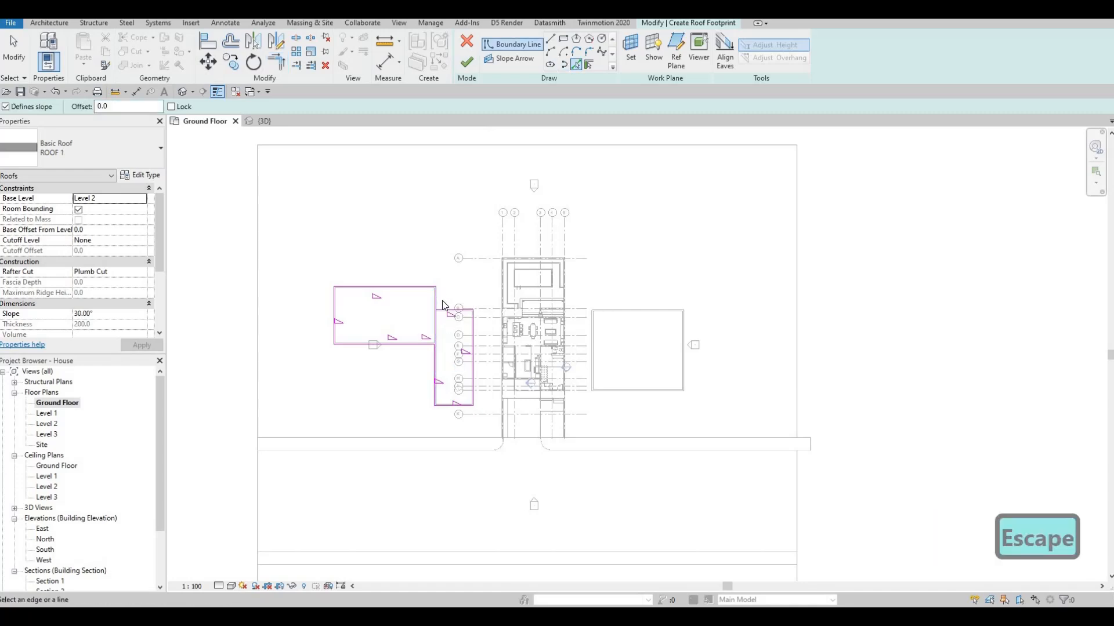
key("Escape")
key("Escape")
key("t")
key("r")
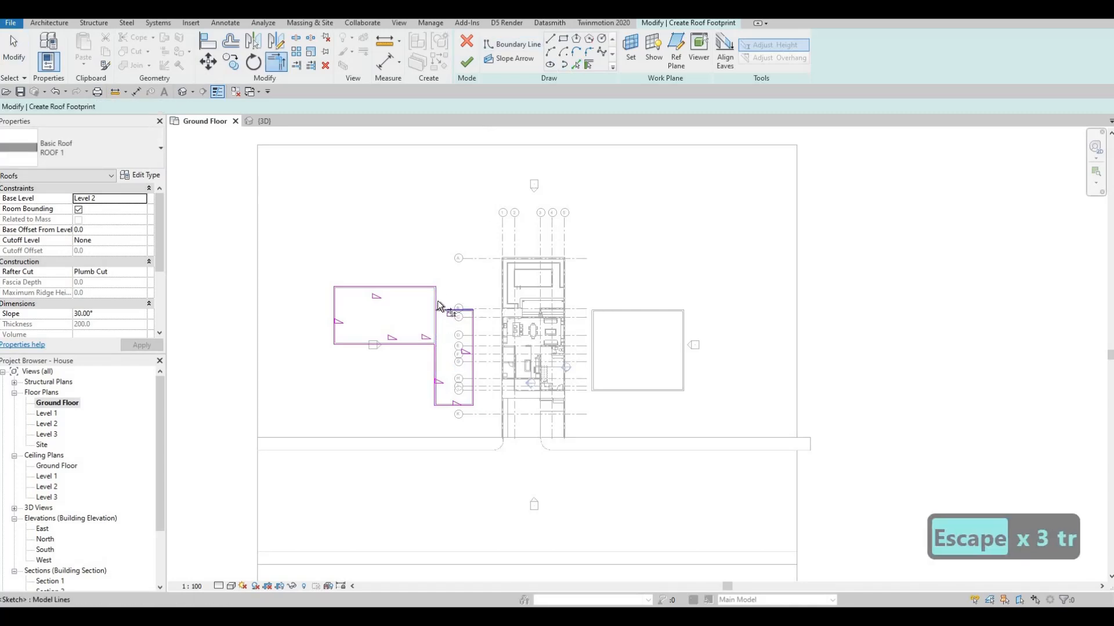
left_click(438, 303)
left_click(466, 61)
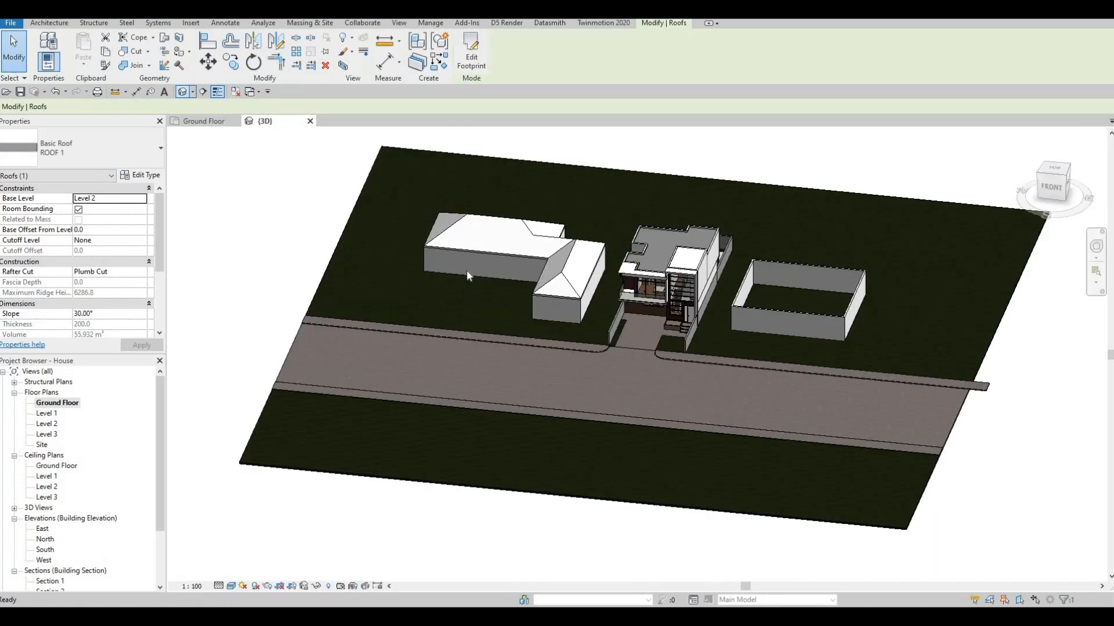
Examine the western building's new roof in 3D and check its ROOF 1 type properties
key("Escape")
middle_click_drag(488, 266, 508, 283)
left_click(509, 283)
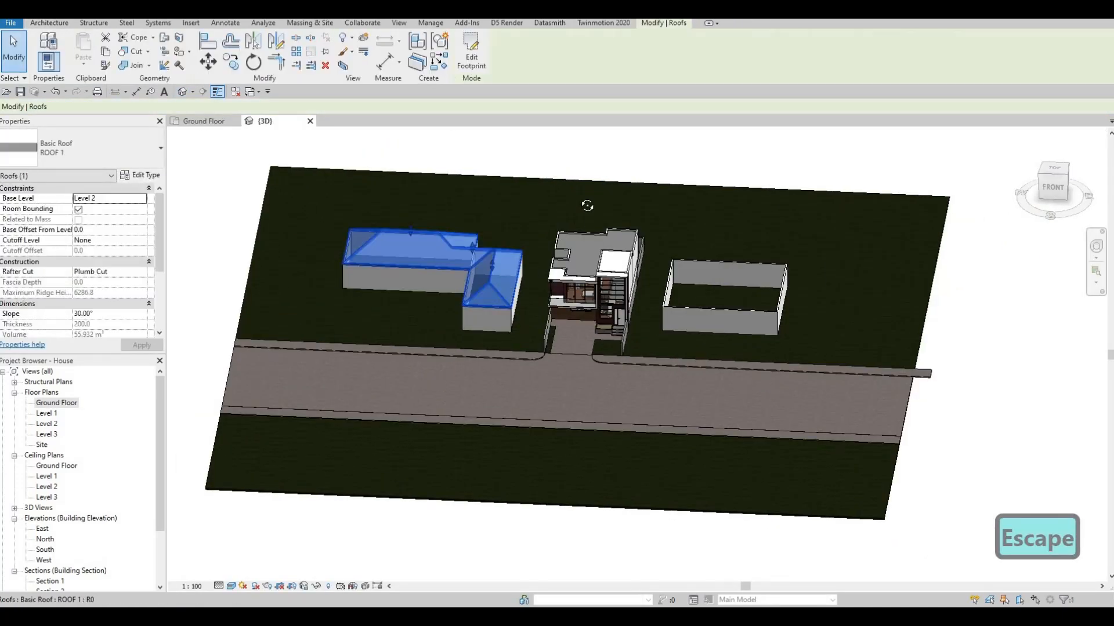
middle_click_drag(584, 204, 312, 315, "shift")
key("Escape")
left_click(279, 309)
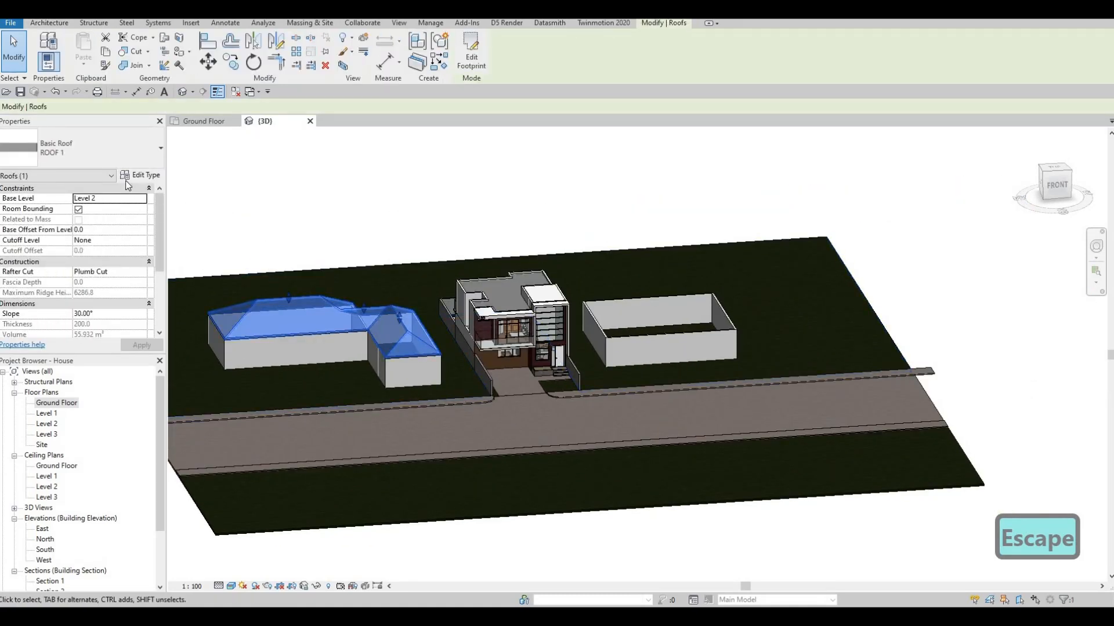
left_click(141, 175)
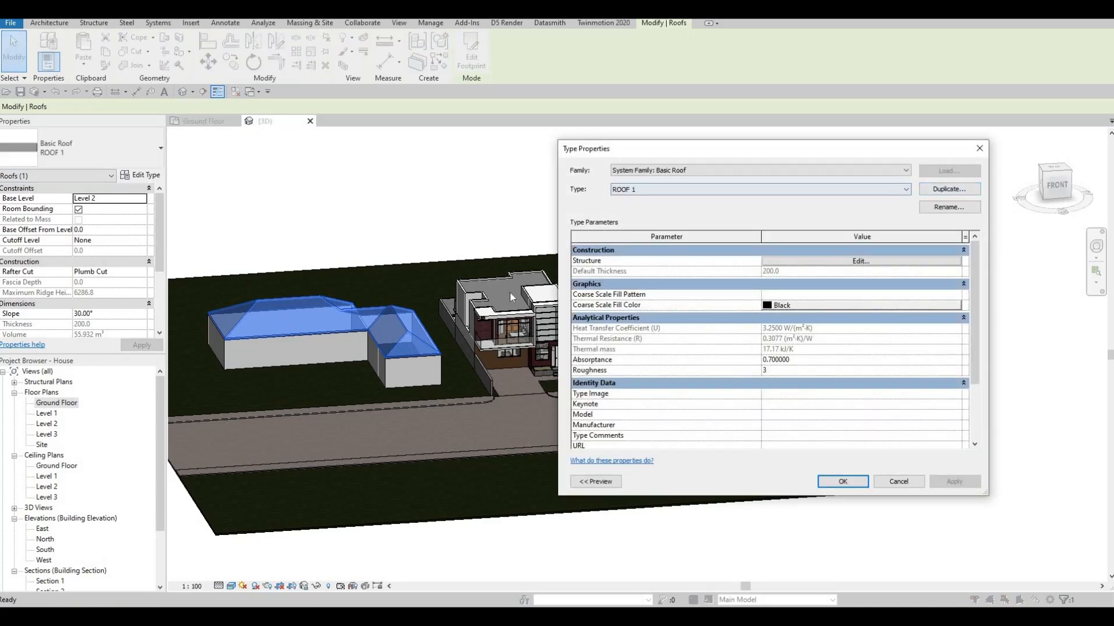
key("Escape")
key("Escape")
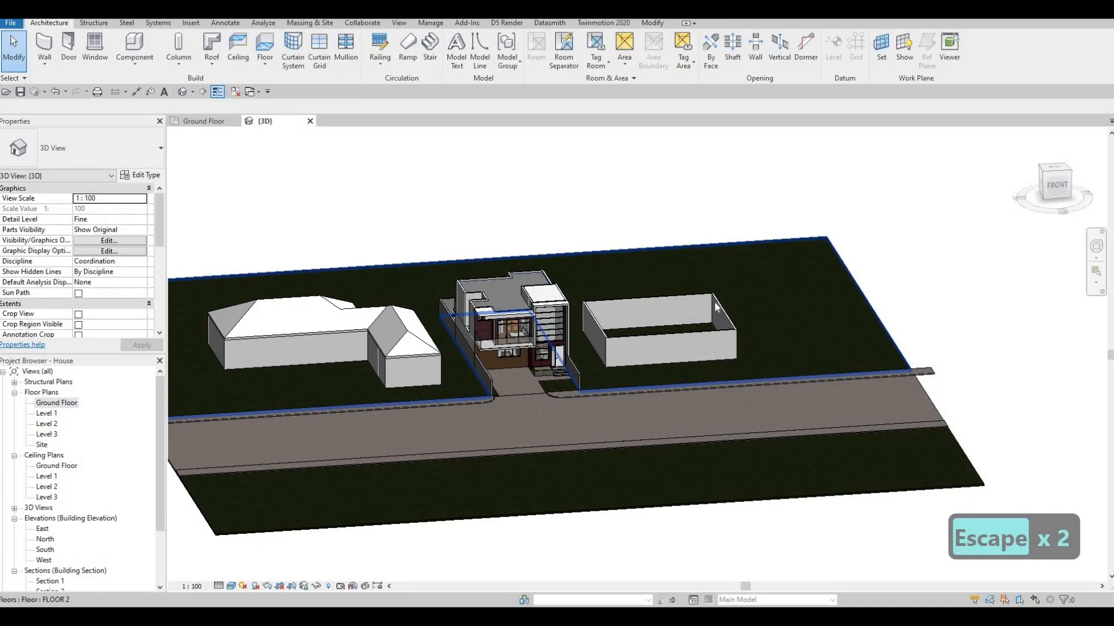
middle_click_drag(425, 347, 405, 359, "shift")
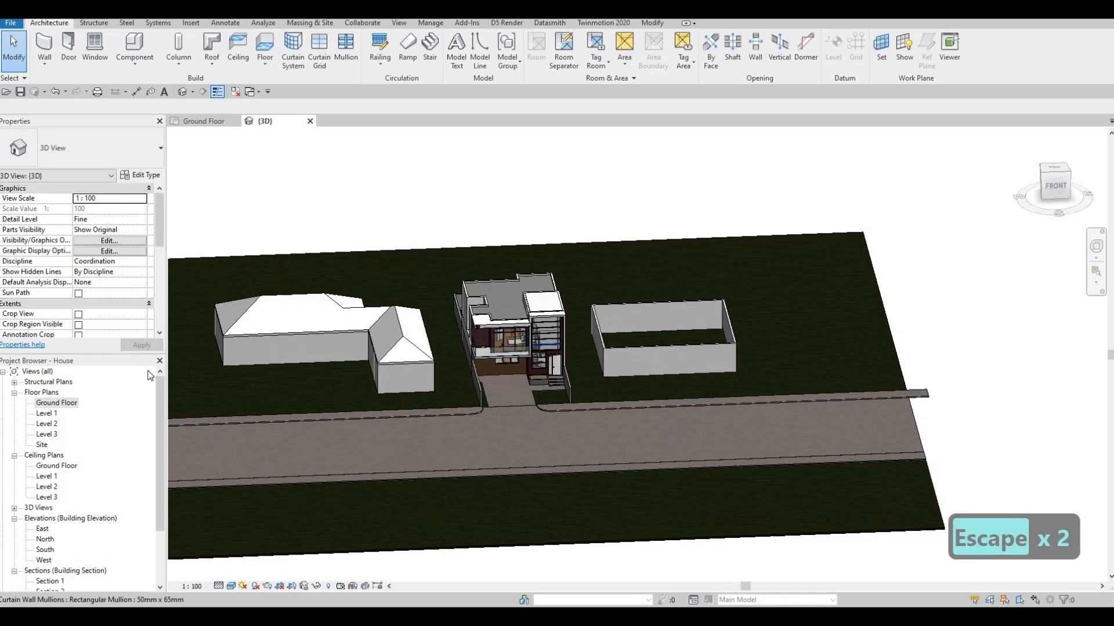
Create a ROOF 1 gable roof on Level 2 over the eastern building's four walls, sloping only the left and right edges at 30°
double_click(52, 404)
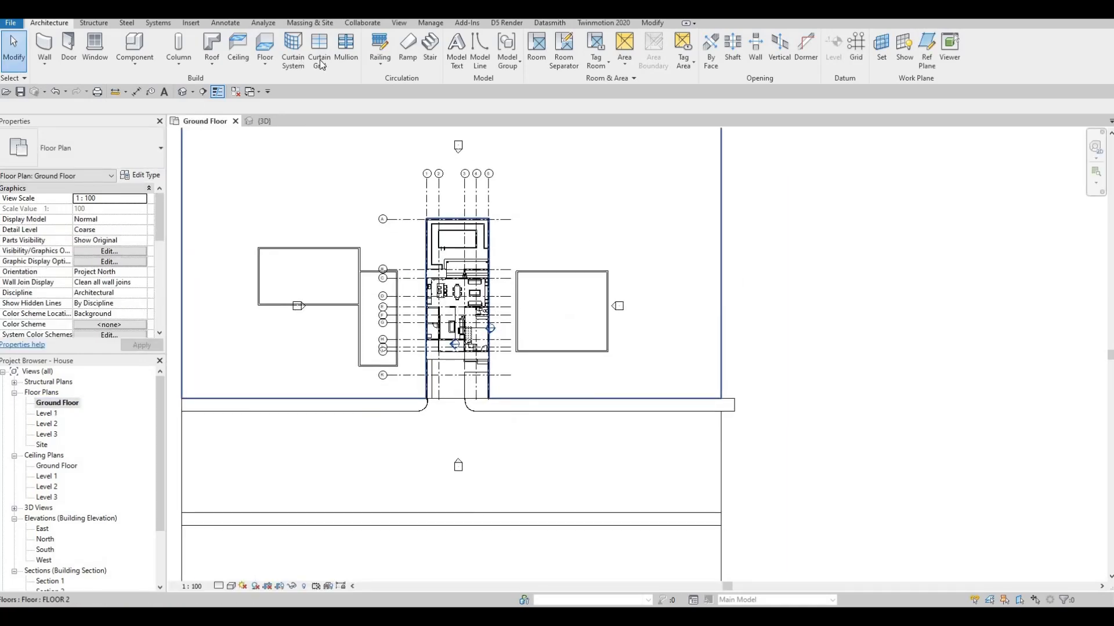
left_click(213, 43)
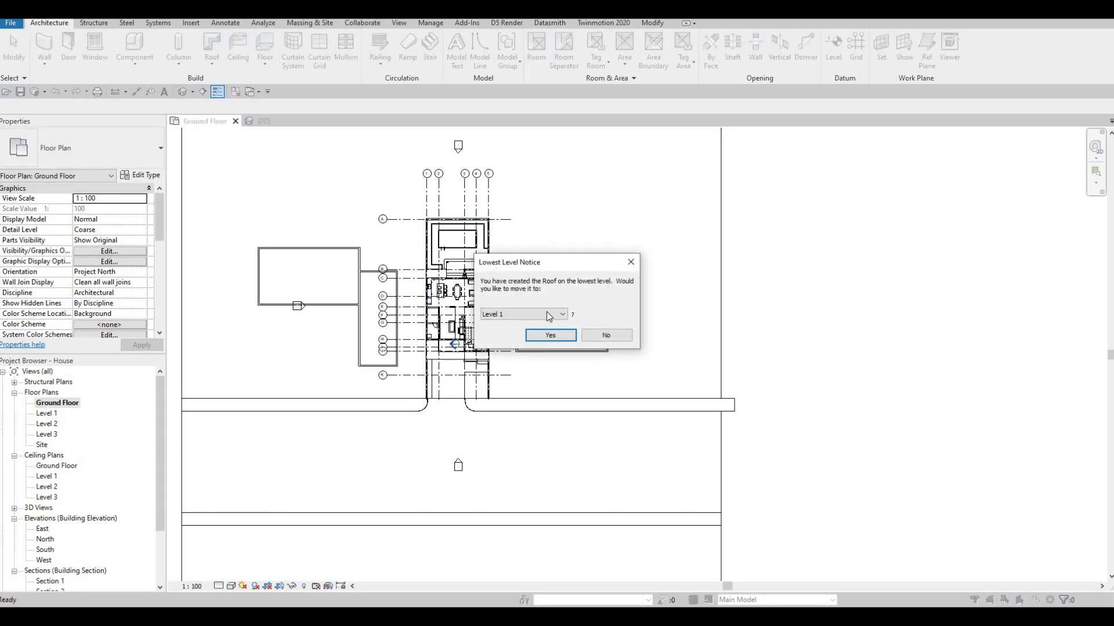
left_click(546, 314)
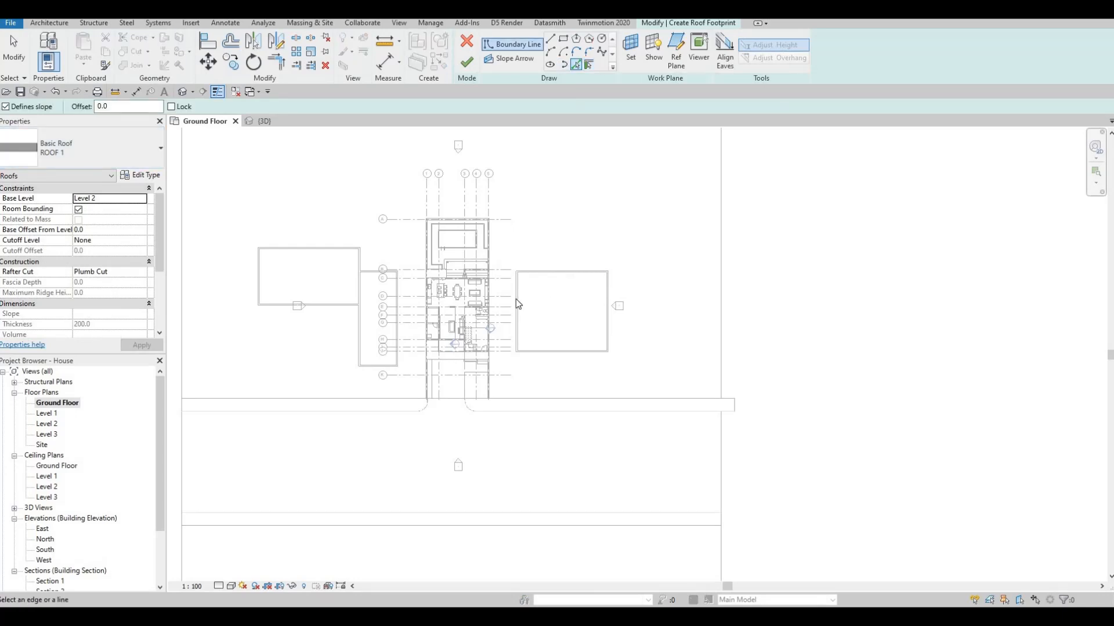
left_click(580, 303)
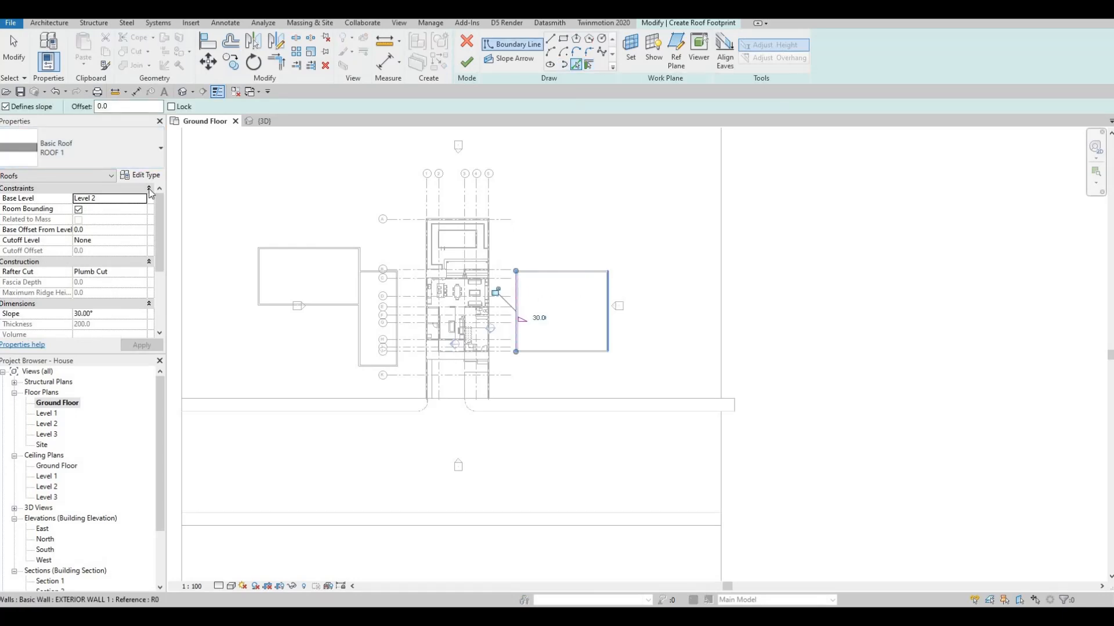
left_click(608, 314)
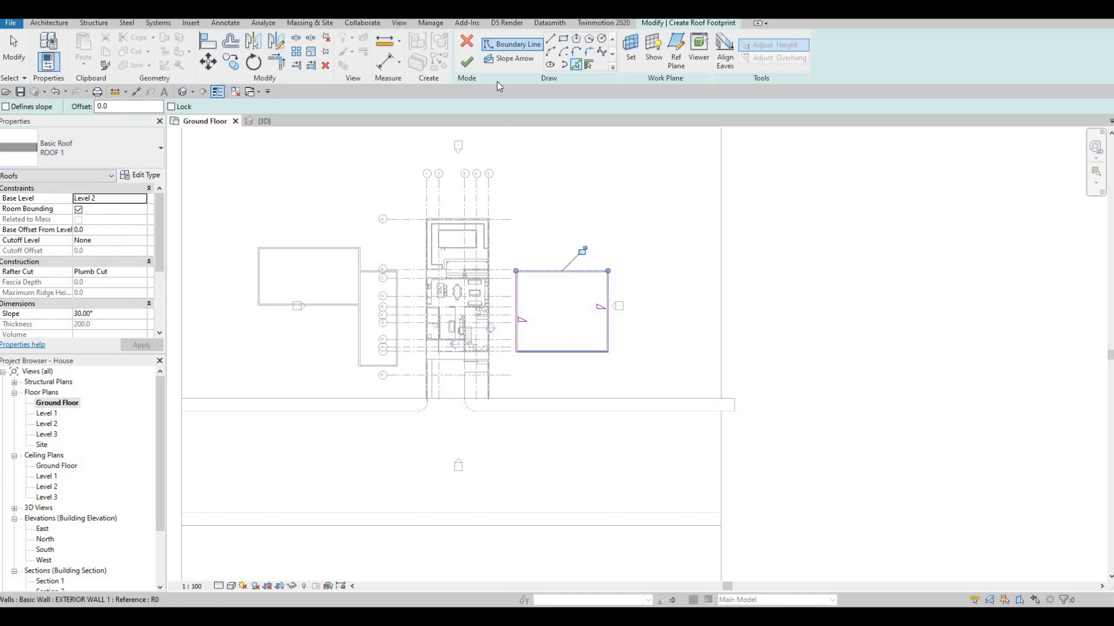
left_click(467, 62)
Attach the top of the eastern building's front wall to its gable roof in the 3D view
left_click(271, 121)
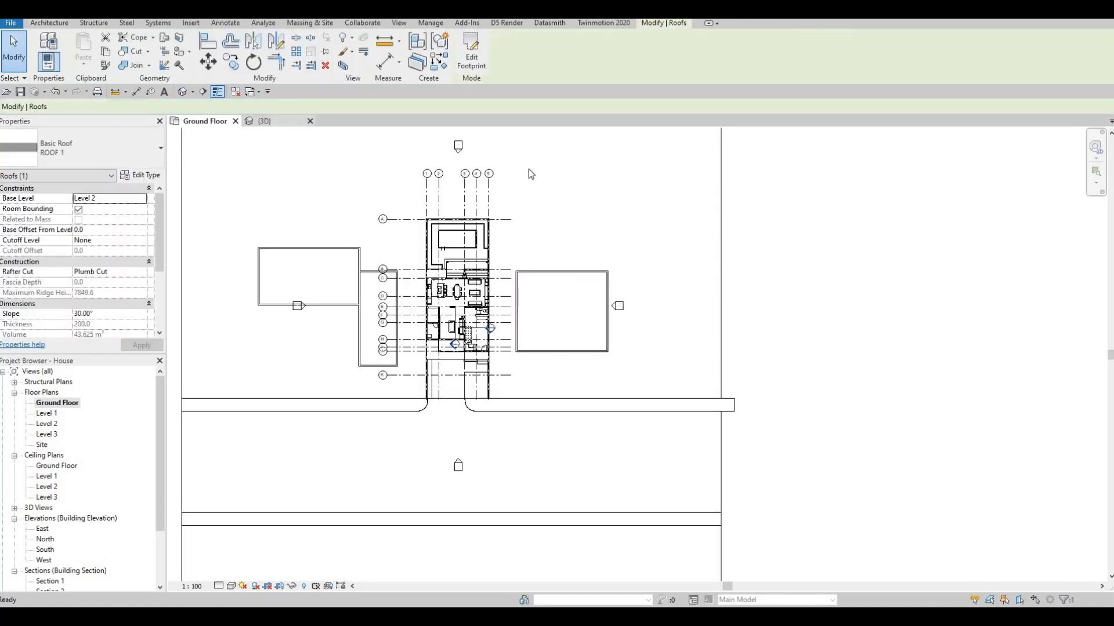
middle_click_drag(708, 372, 634, 340)
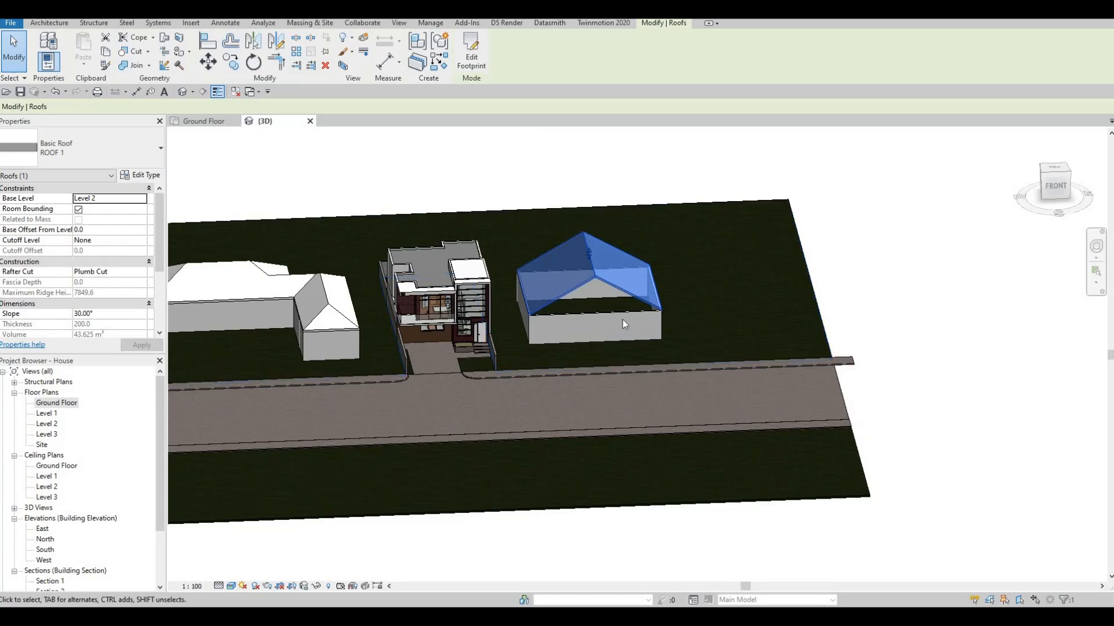
key("Escape")
left_click(615, 290)
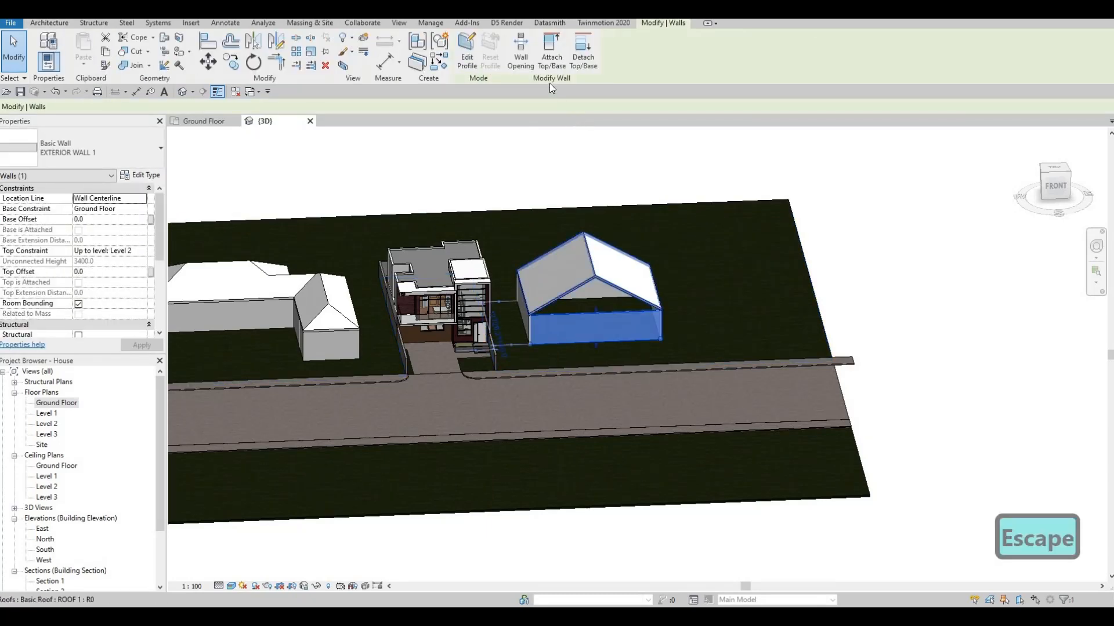
left_click(550, 60)
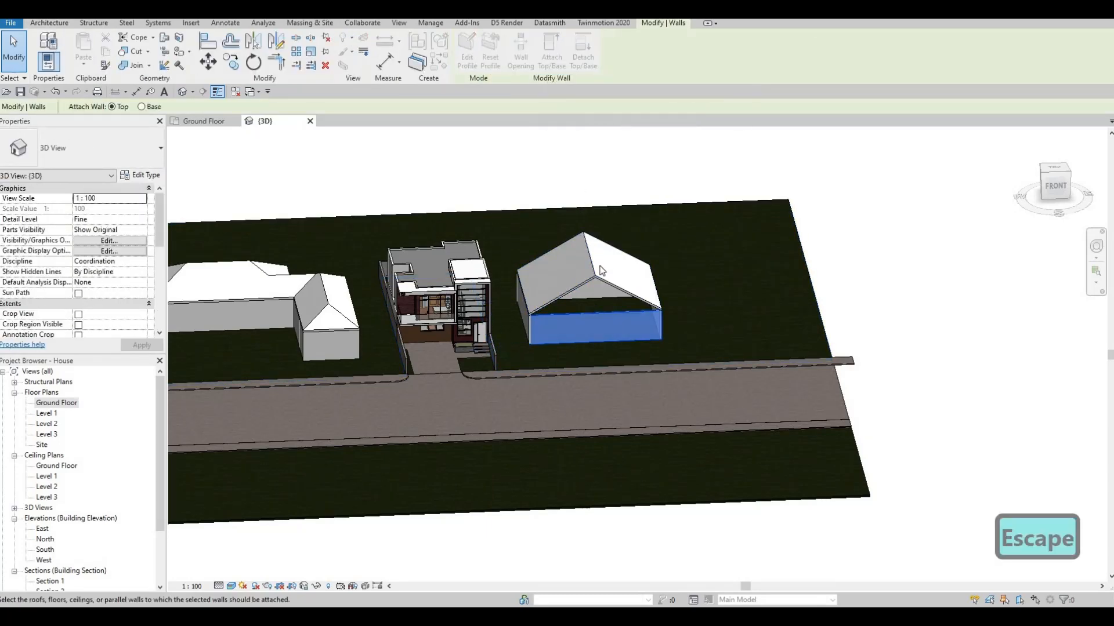
left_click(603, 271)
middle_click_drag(603, 271, 499, 347, "shift")
key("Escape")
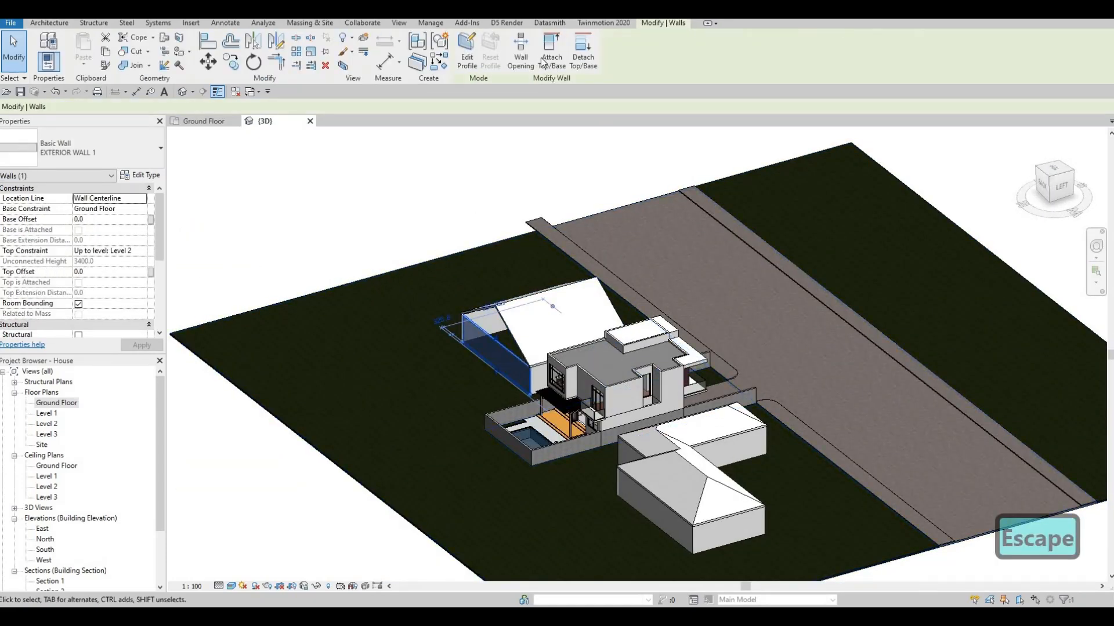
Attach the top of the eastern building's rear wall to its gable roof
key("Escape")
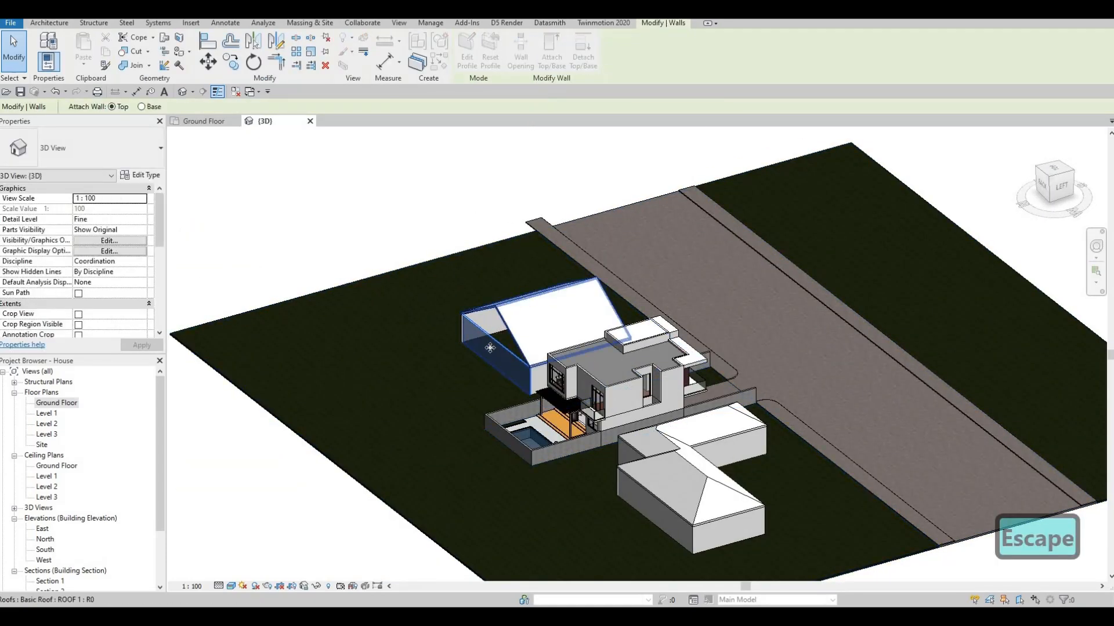
middle_click_drag(605, 324, 580, 272, "shift")
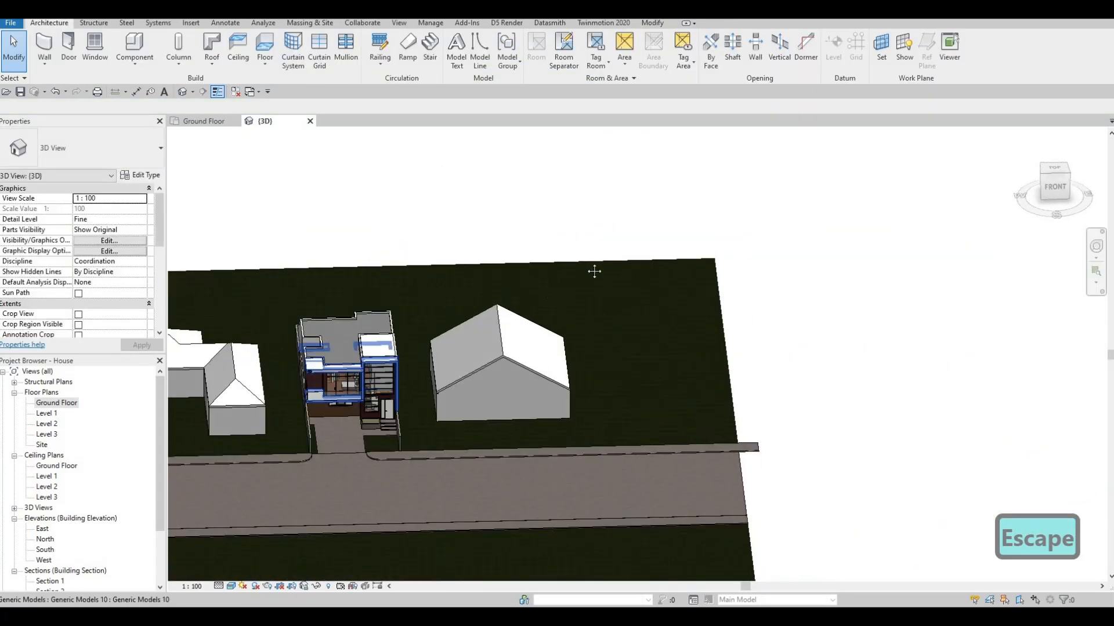
middle_click_drag(495, 262, 698, 170)
Duplicate the wall type of the western building's whole wall chain as EXTERIOR WALL 3
key("Tab")
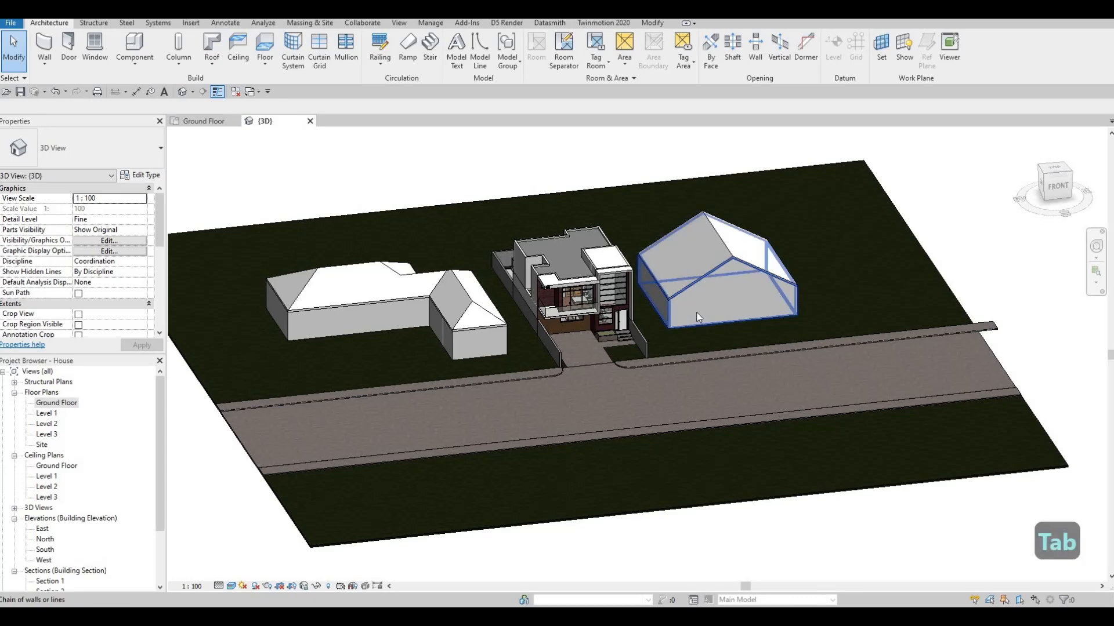
key("Escape")
key("Escape")
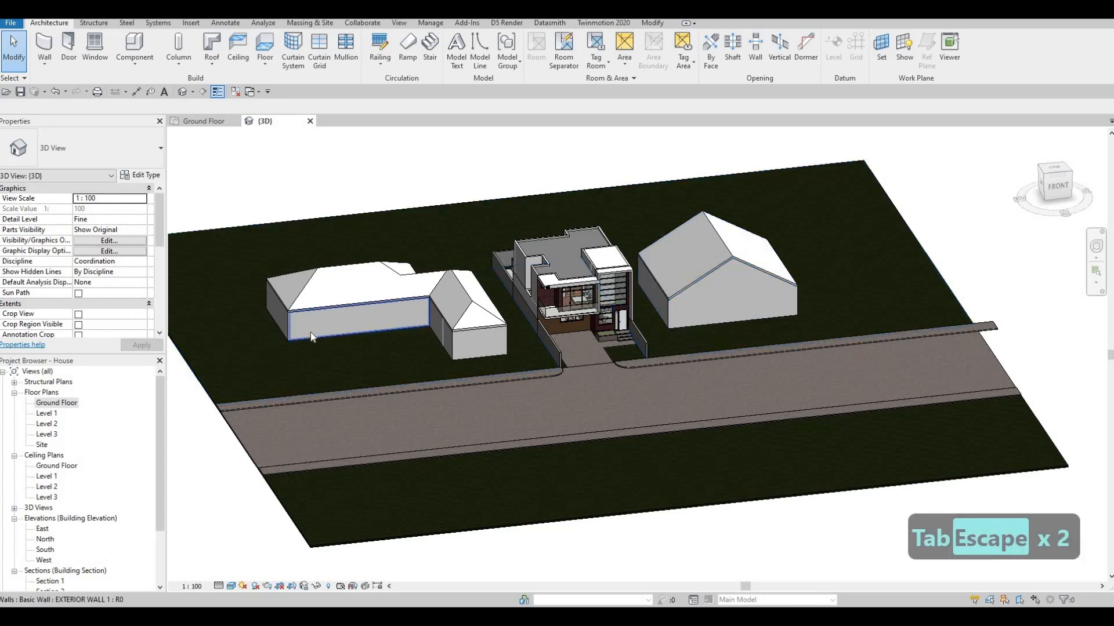
key("Tab")
left_click(348, 319)
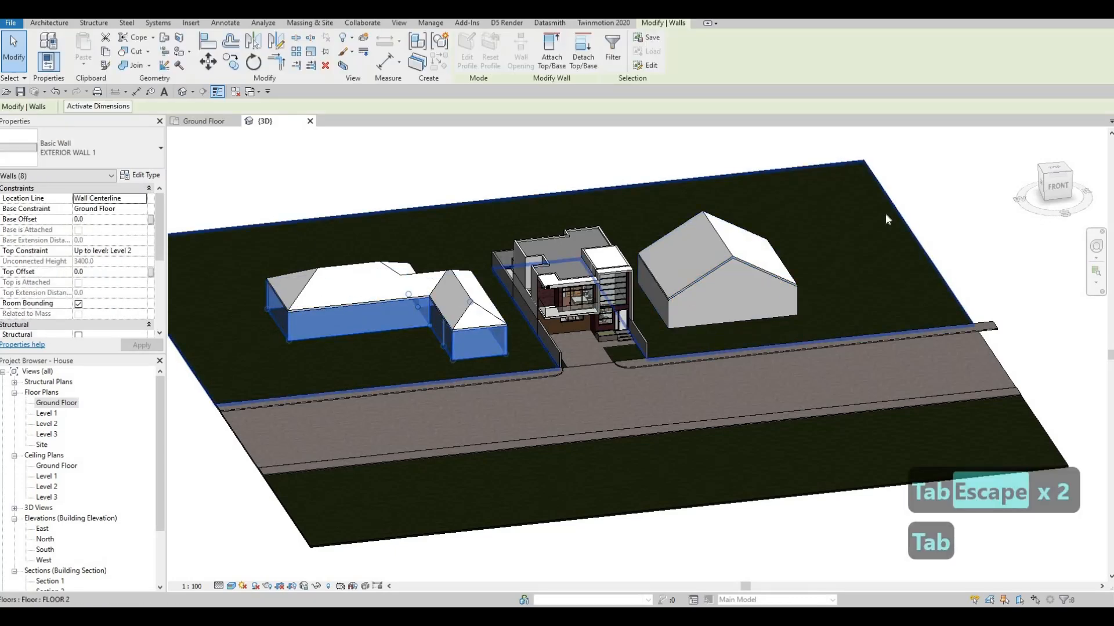
left_click(949, 190)
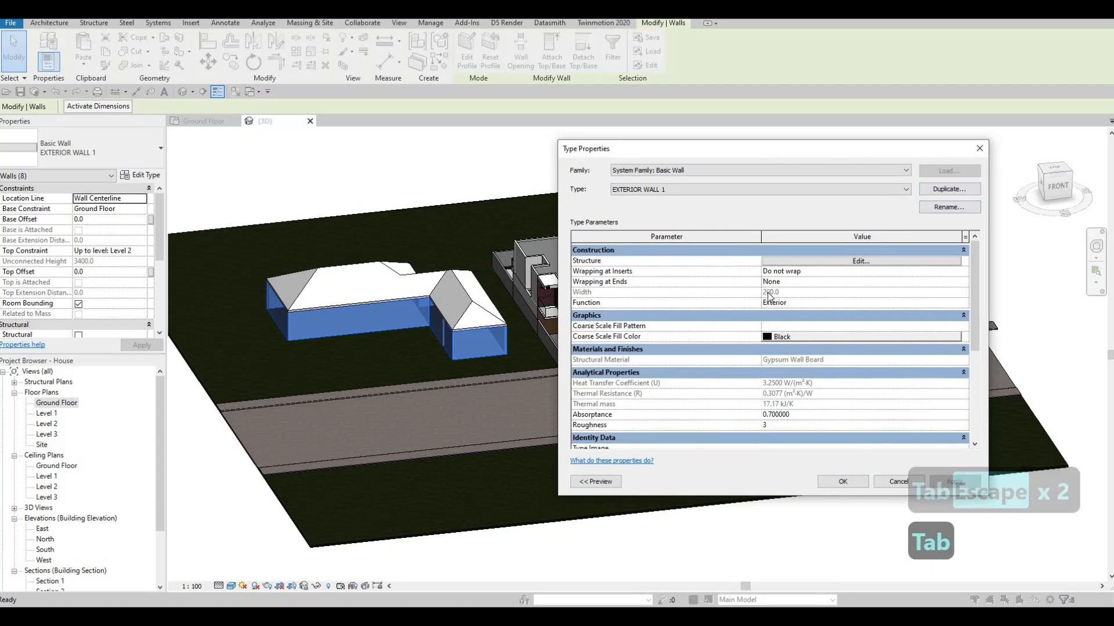
left_click(771, 346)
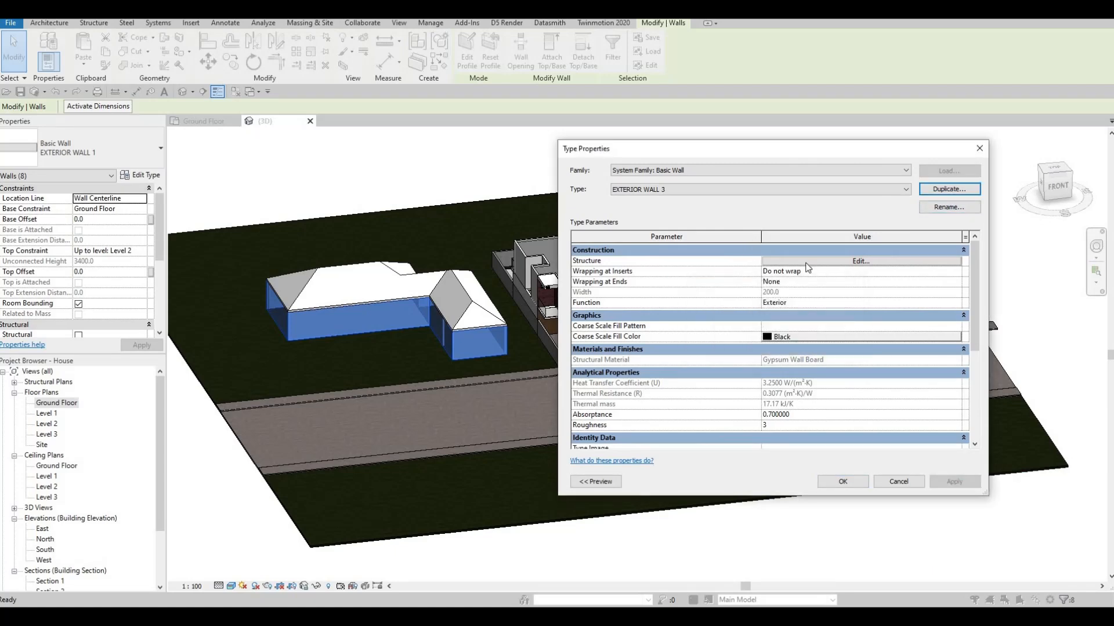
Assign the masonry library material Brick, Common, Grey to the structure layer of EXTERIOR WALL 3 and apply the type to the western walls
left_click(808, 266)
left_click(765, 259)
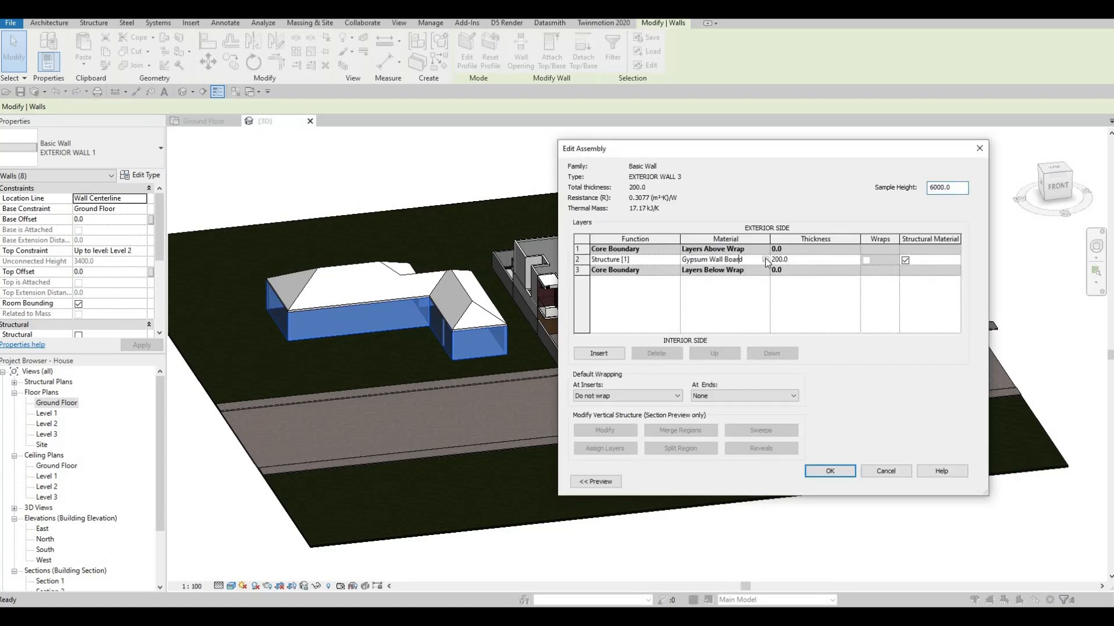
left_click(764, 259)
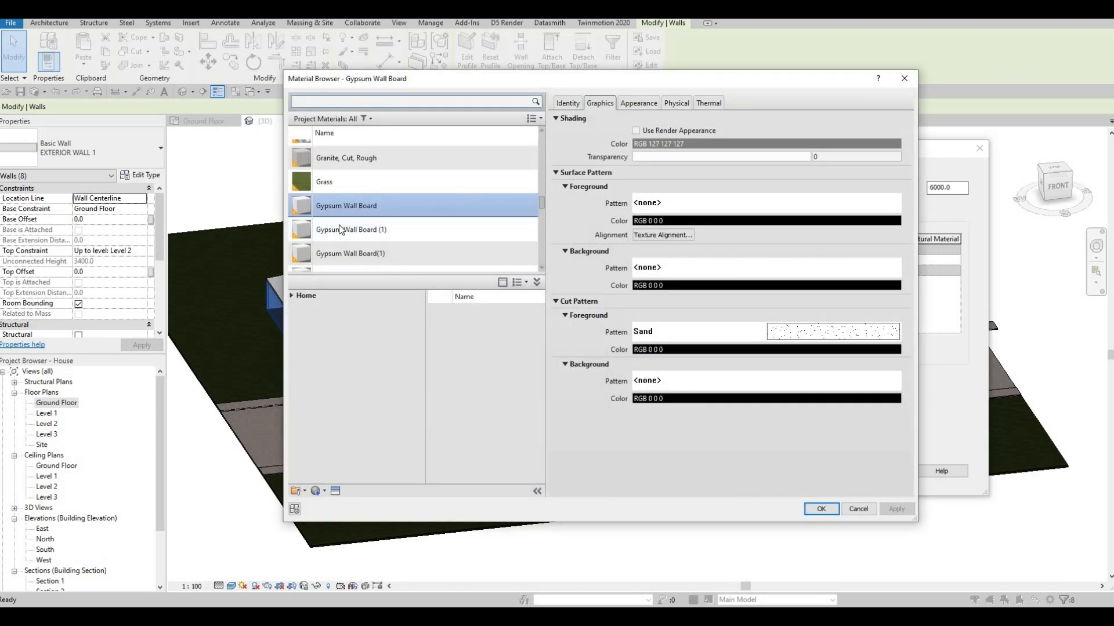
scroll(337, 227, "down", 10)
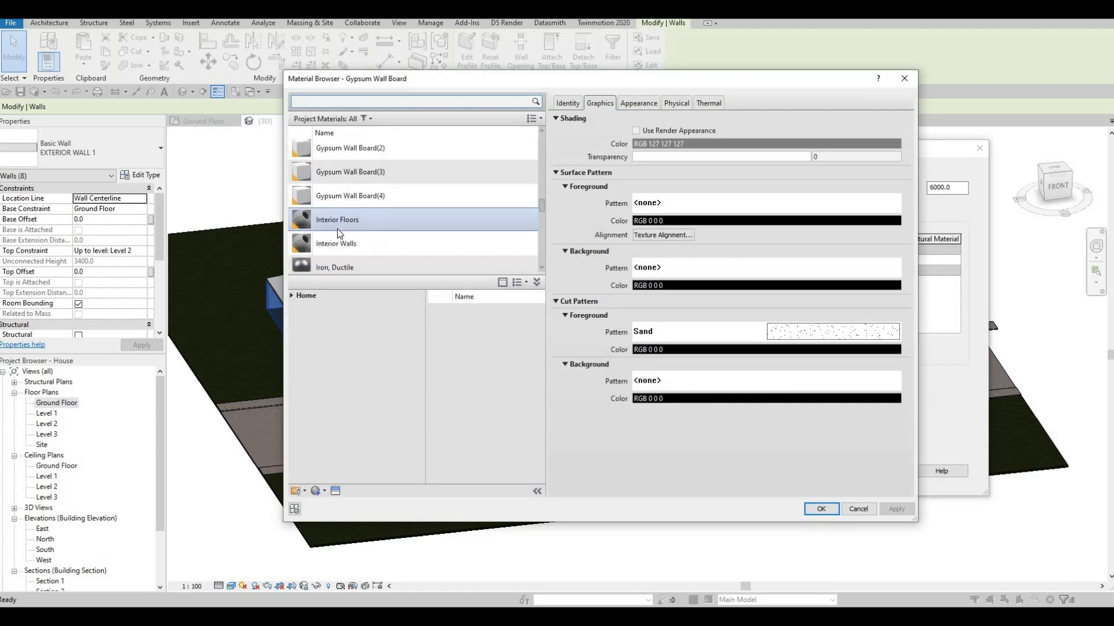
scroll(348, 155, "up", 1)
left_click(345, 104)
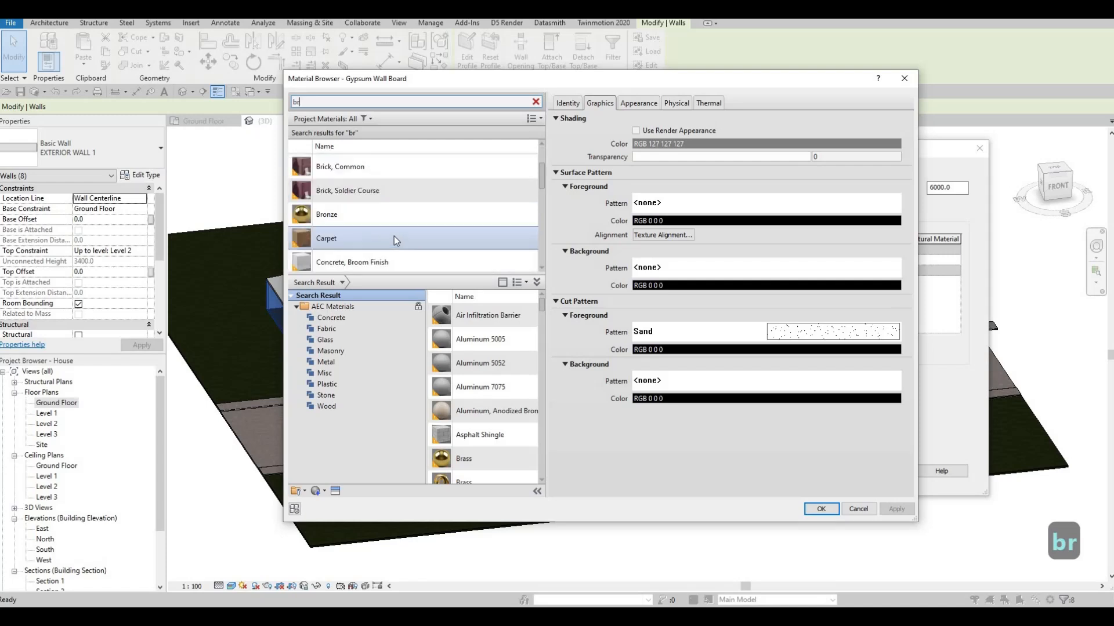
left_click(339, 352)
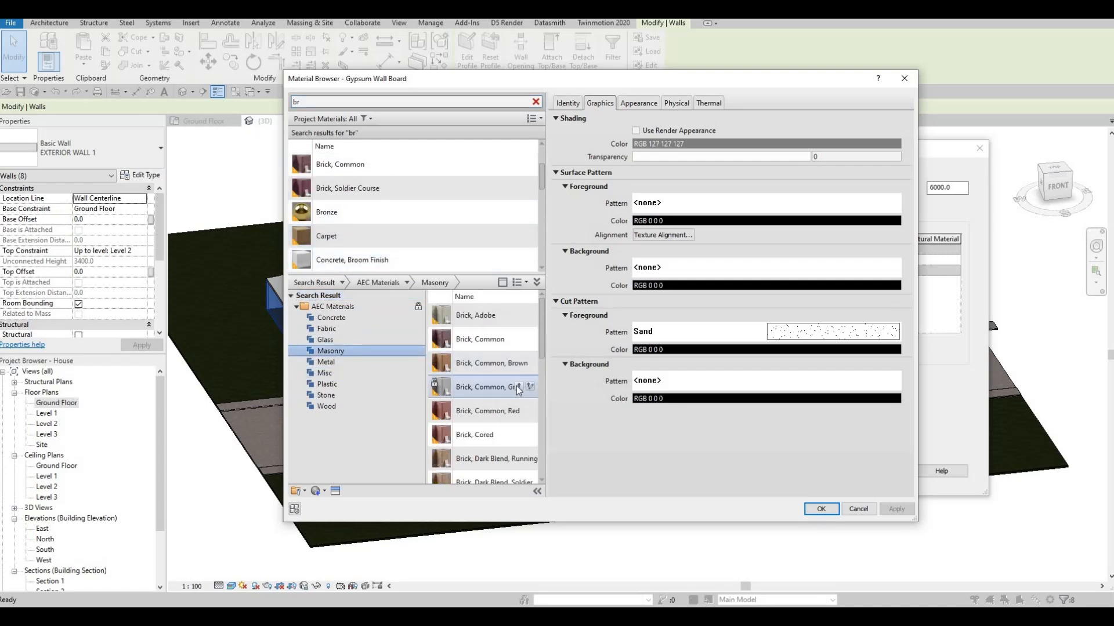
left_click(895, 509)
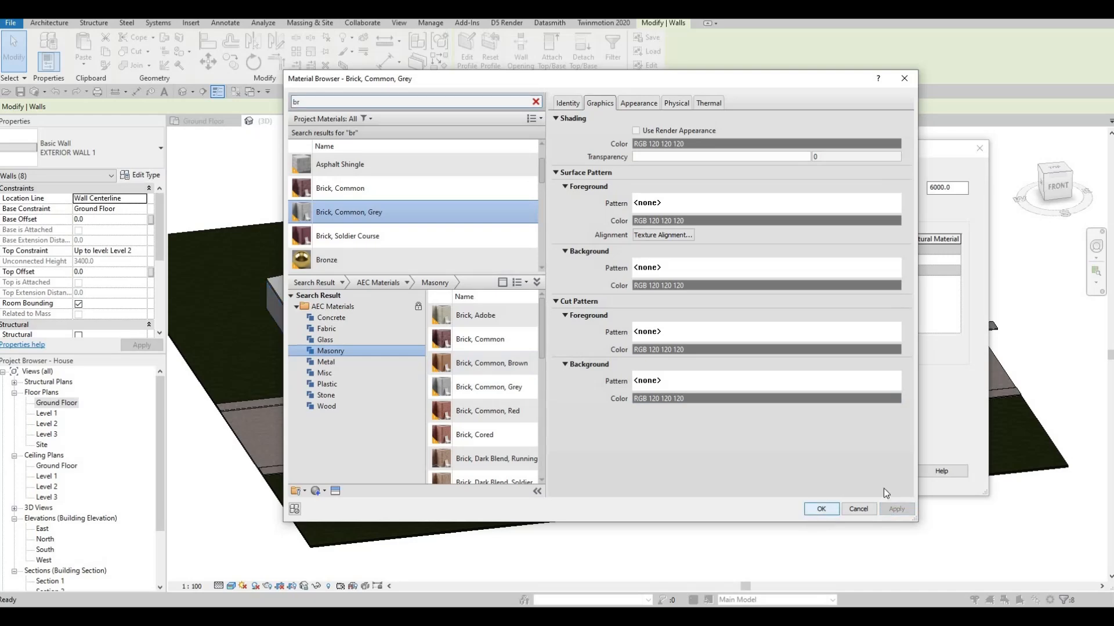
key("Return")
left_click(835, 471)
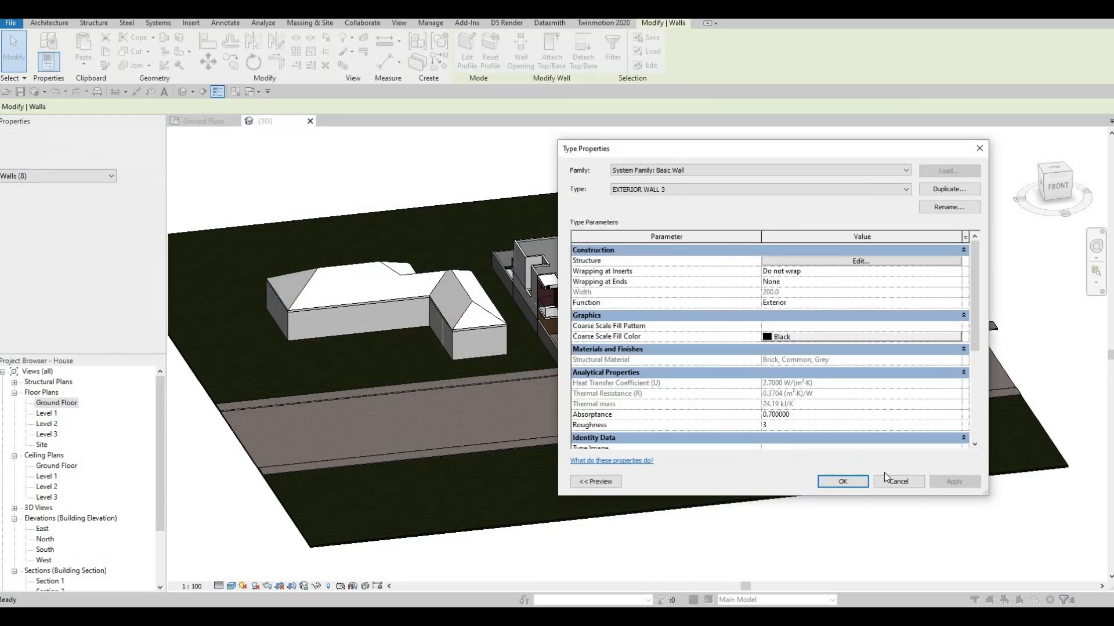
left_click(841, 482)
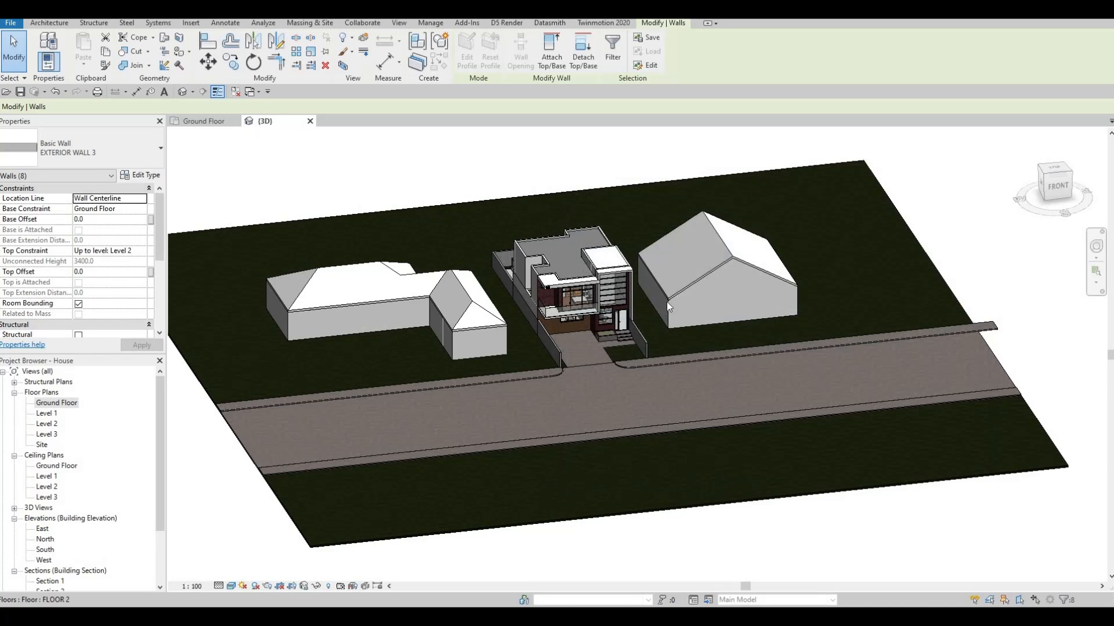
key("Escape")
key("Escape")
Duplicate the wall type of the eastern building's four walls as EXTERIOR WALL 4
key("Tab")
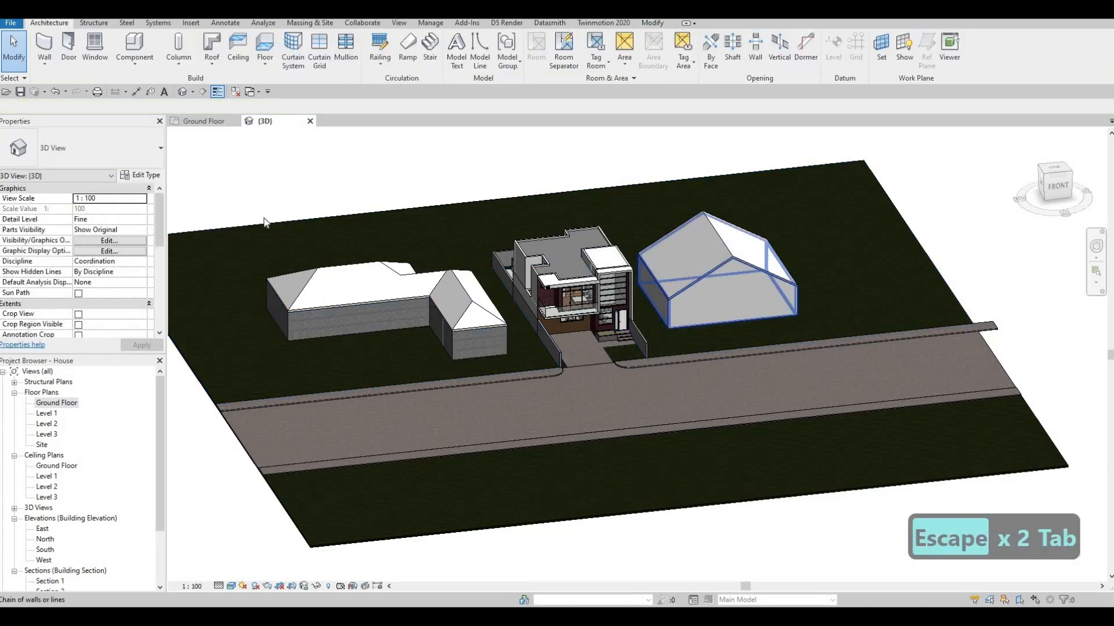
left_click(264, 222)
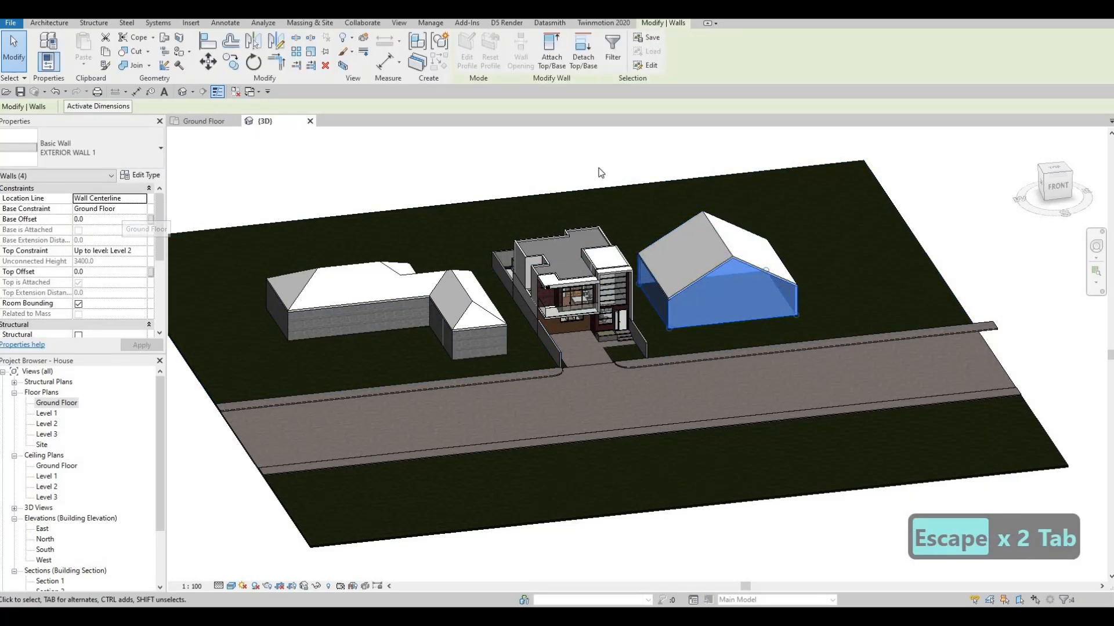
left_click(949, 189)
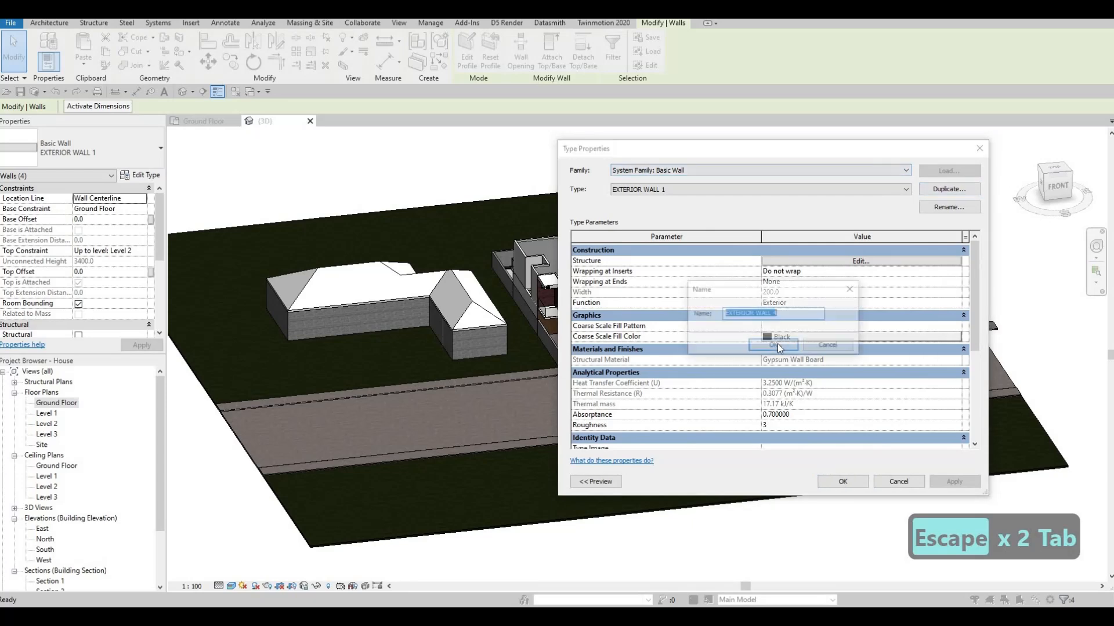
left_click(777, 344)
Assign the masonry library material Brick, Dark Blend, Running to the structure layer of EXTERIOR WALL 4 and apply the type to the eastern walls
left_click(850, 260)
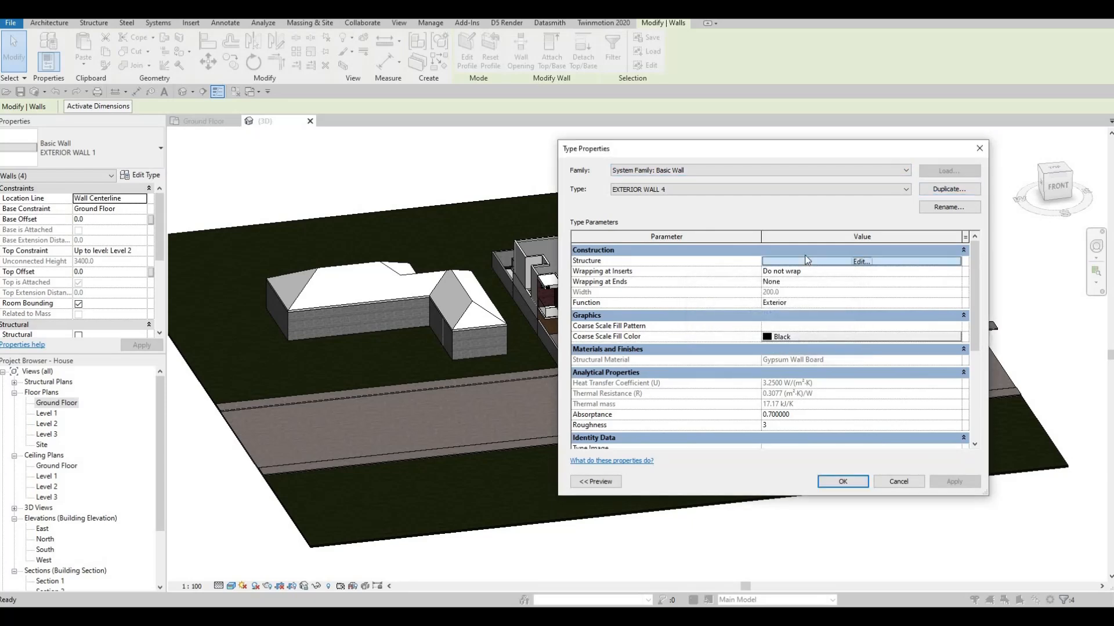
left_click(754, 260)
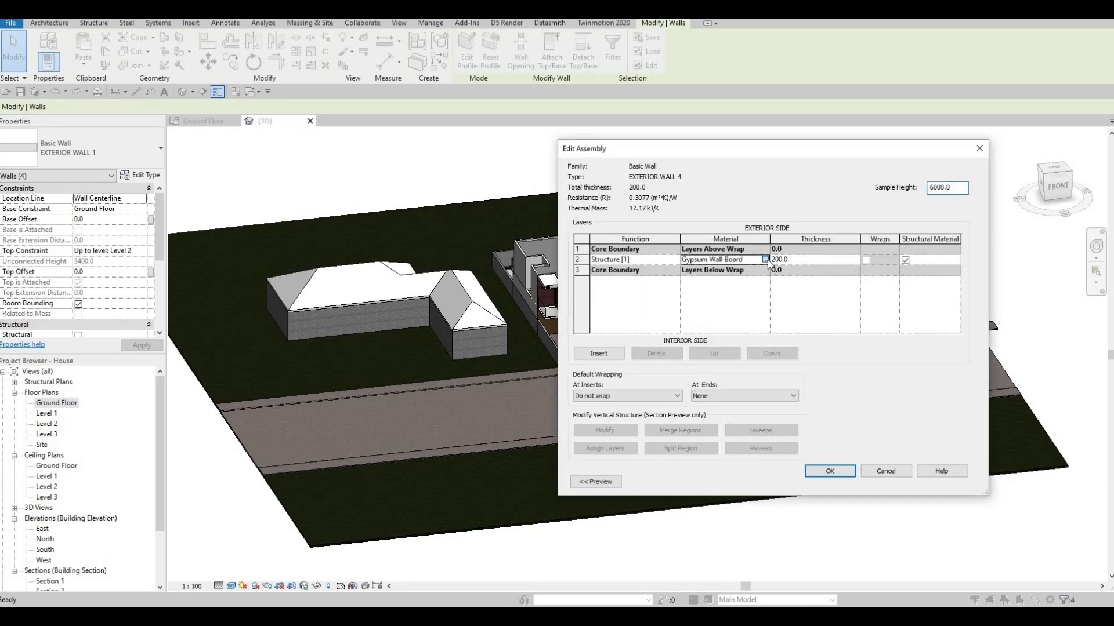
left_click(765, 260)
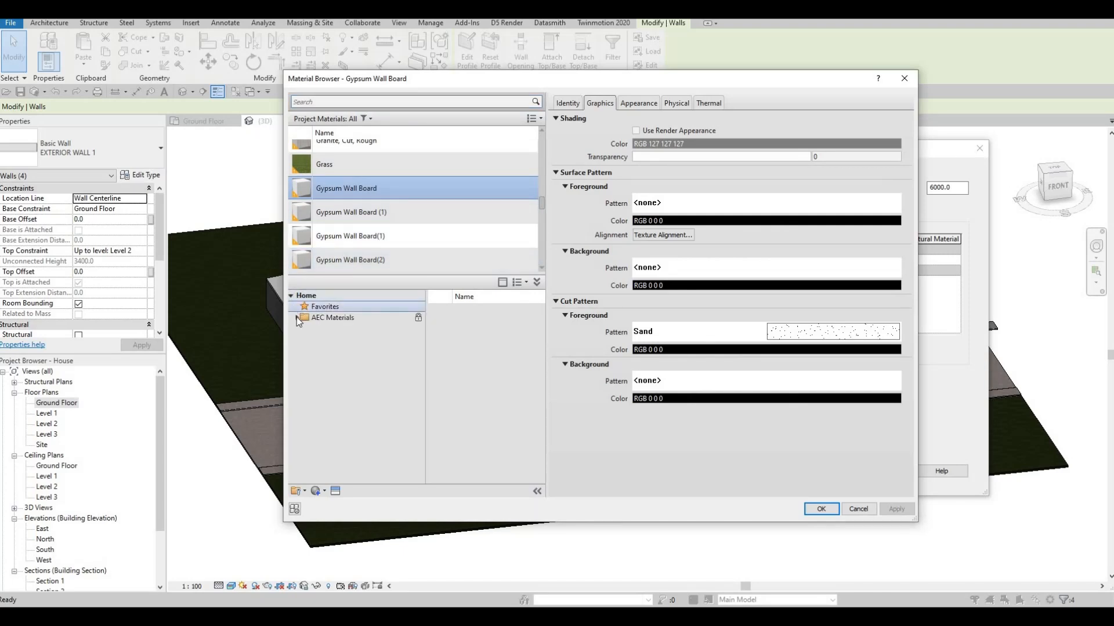
left_click(297, 318)
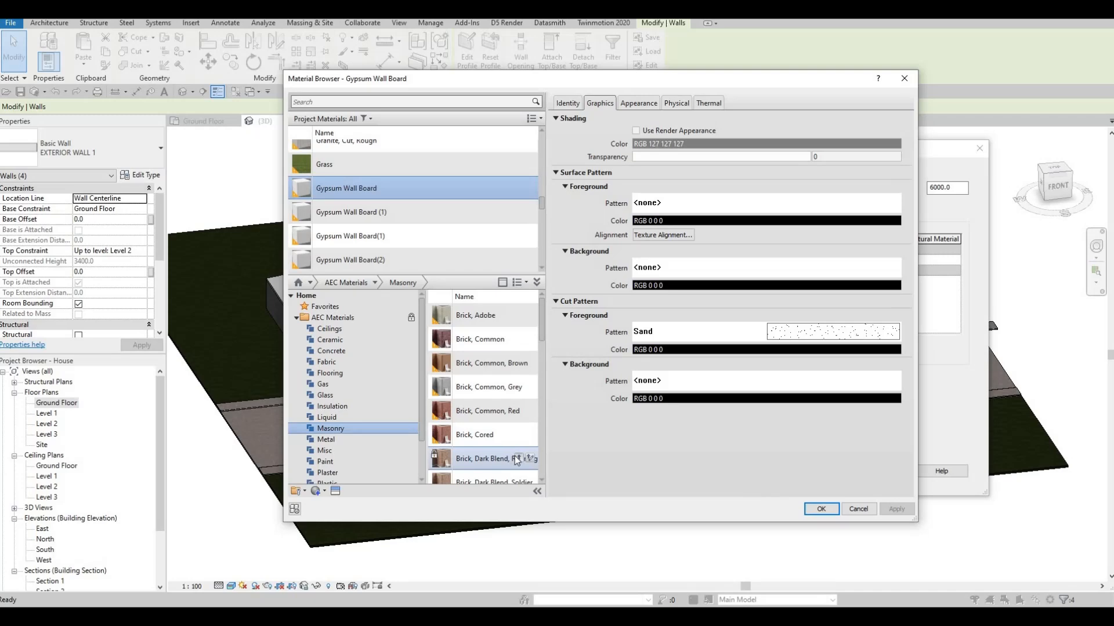
left_click(517, 458)
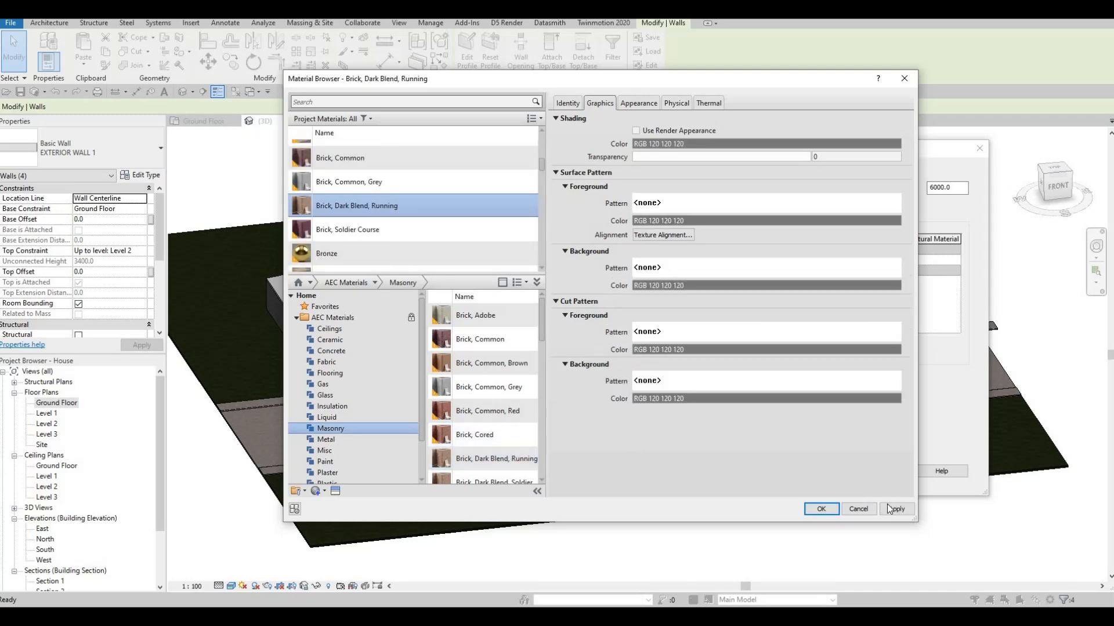
left_click(820, 509)
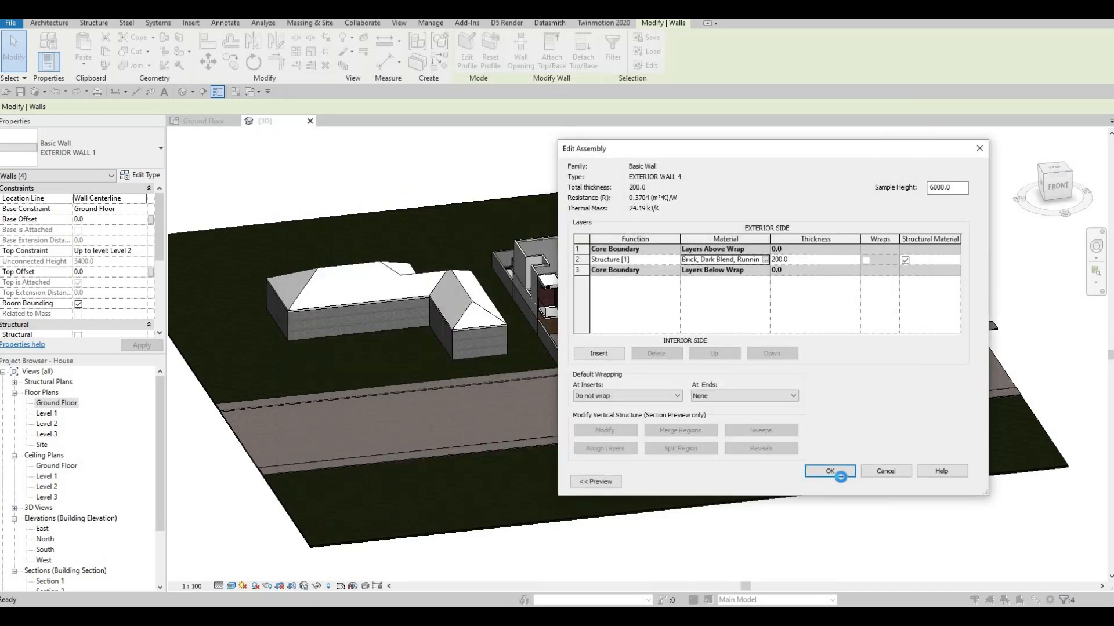
left_click(843, 472)
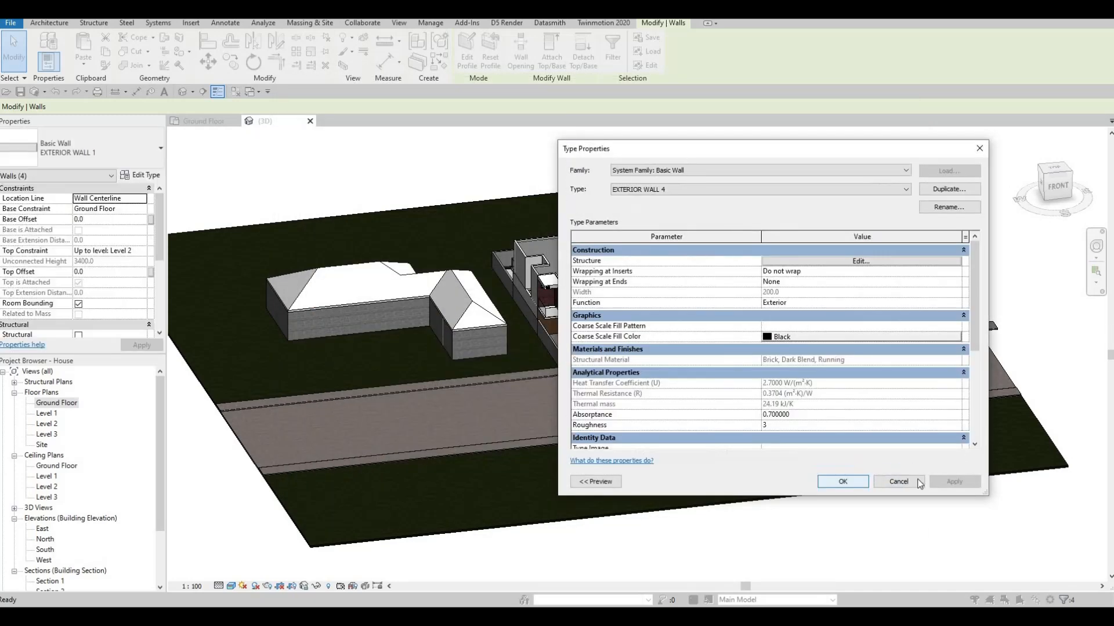
left_click(843, 482)
scroll(698, 241, "up", 3)
key("Escape")
key("Escape")
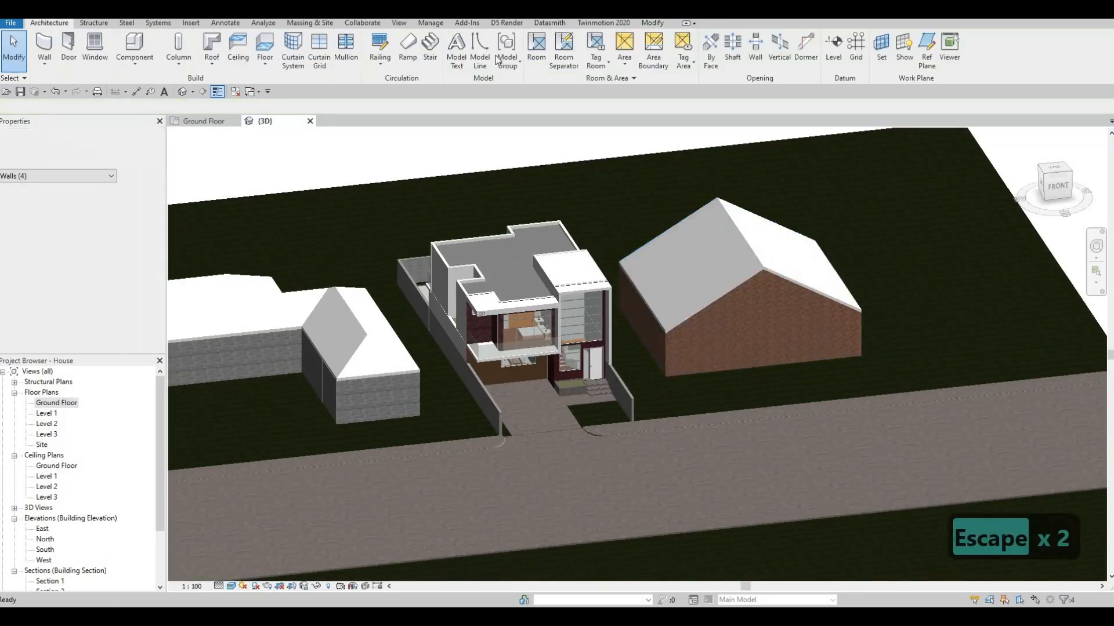
Paint both slopes of the eastern building's roof with Plywood, Maple, Finish Grade, Unfinished
left_click(652, 23)
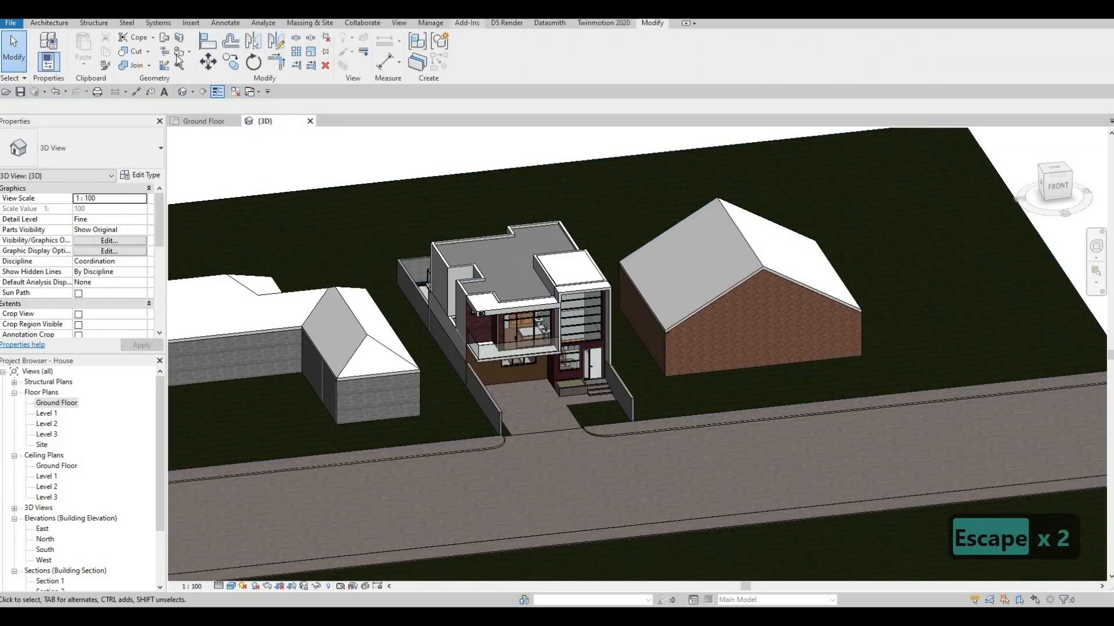
key("p")
key("t")
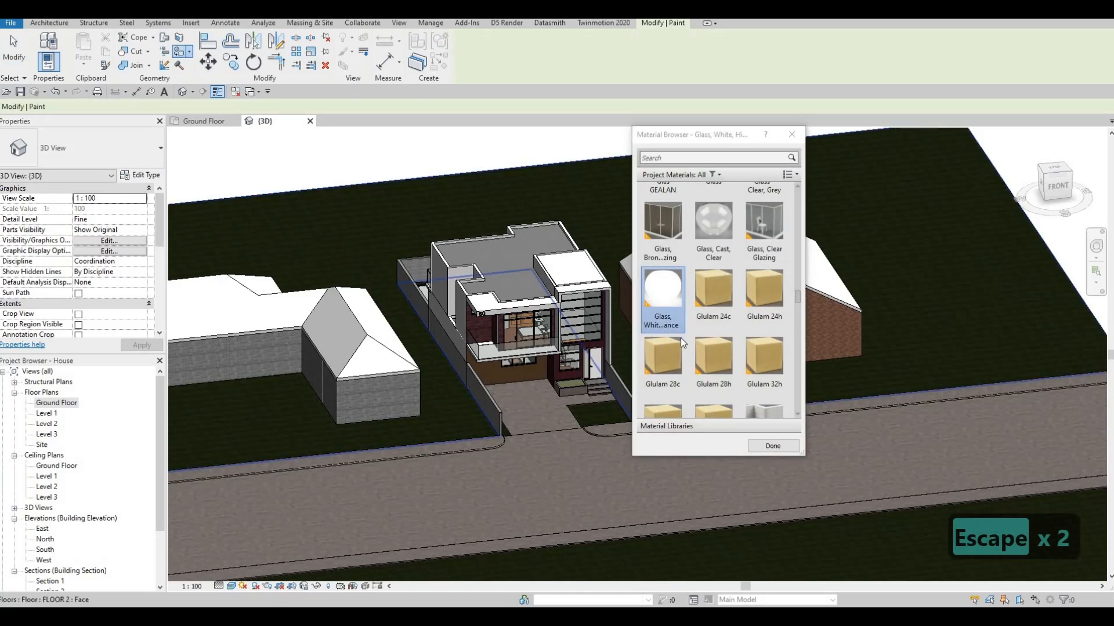
scroll(684, 336, "up", 3)
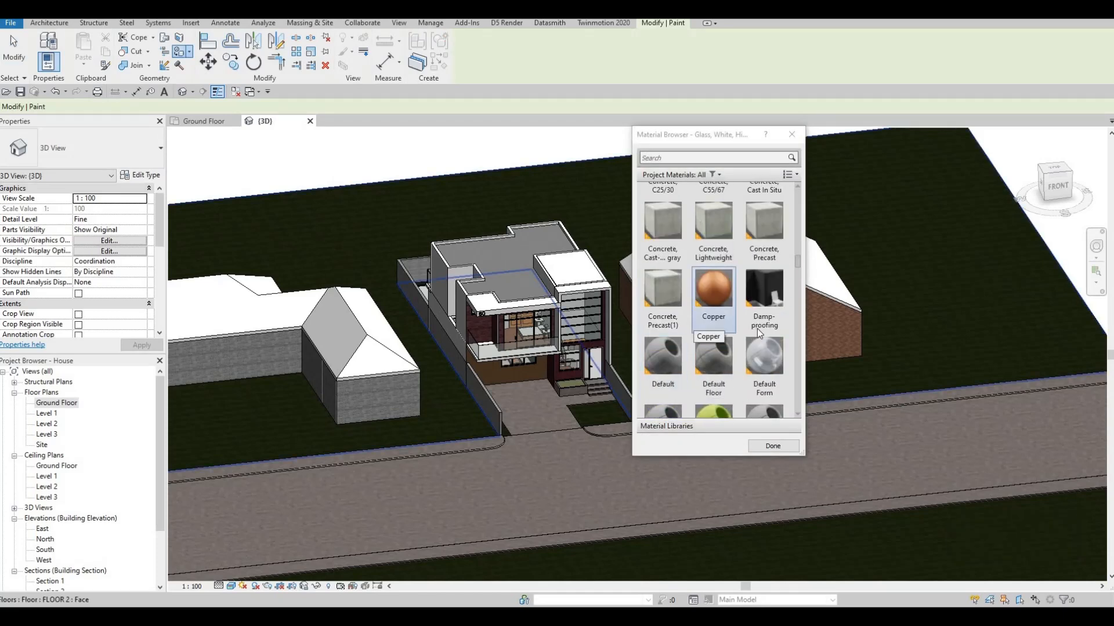
scroll(764, 343, "down", 3)
scroll(770, 352, "down", 3)
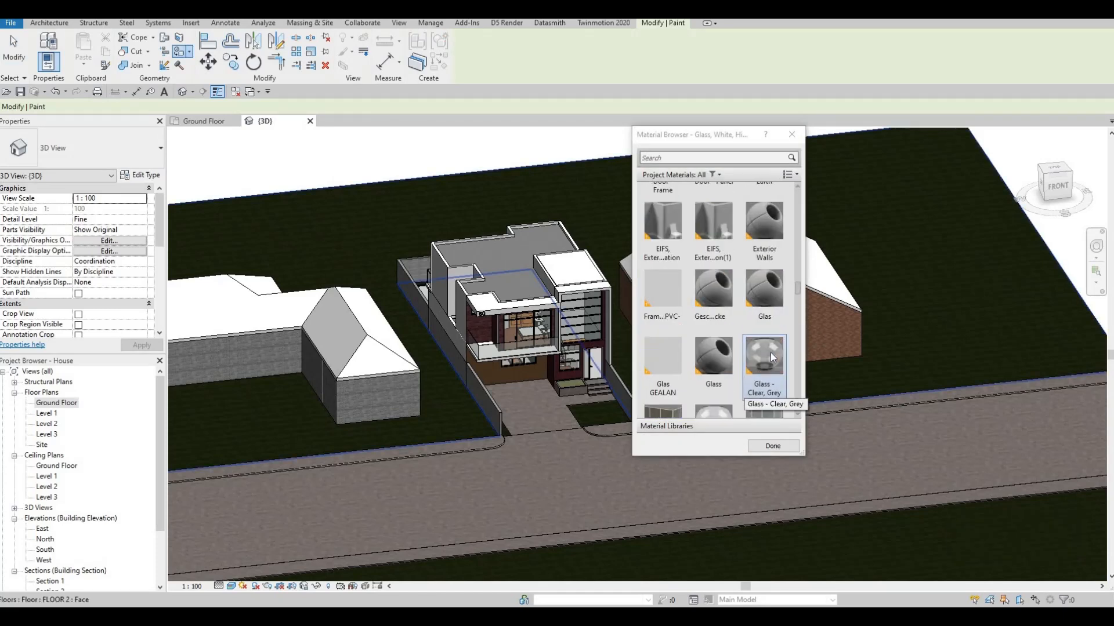
scroll(765, 351, "down", 3)
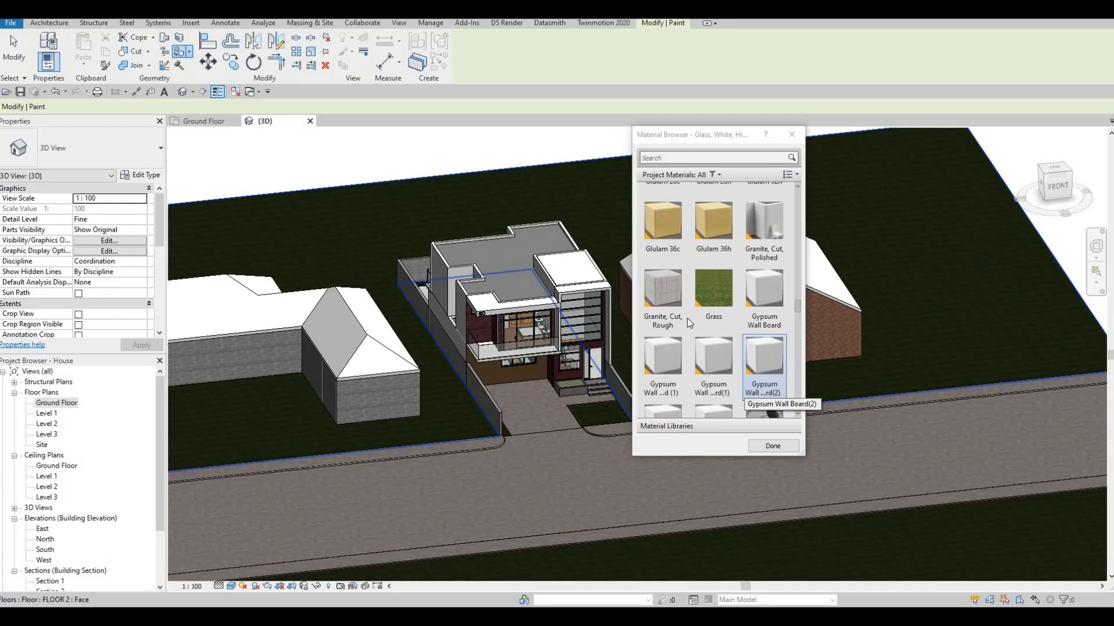
scroll(767, 339, "down", 5)
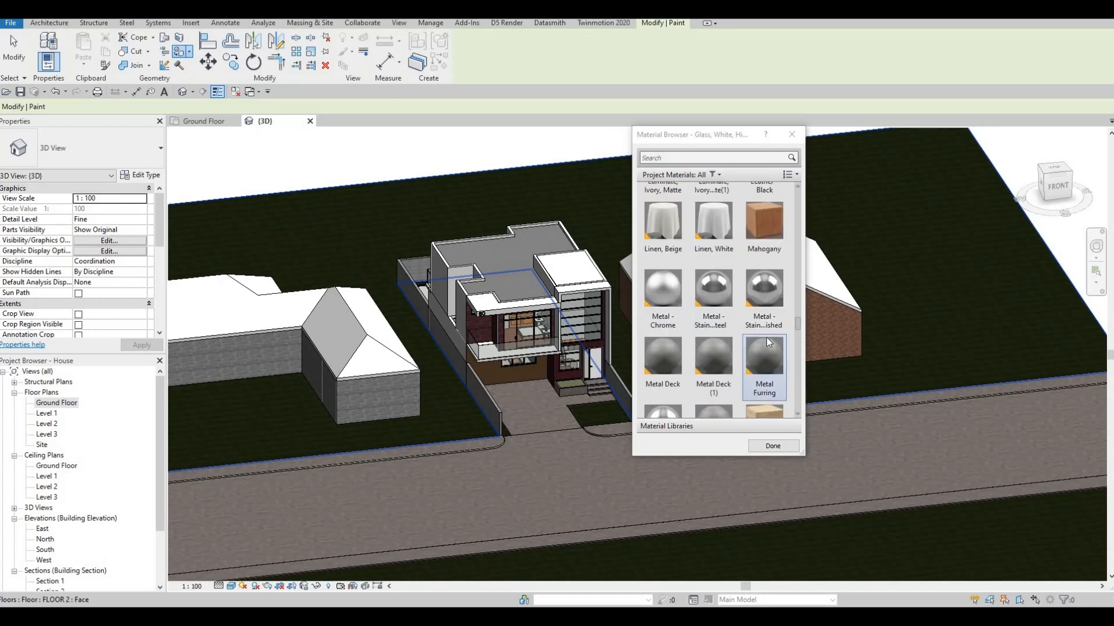
scroll(767, 337, "down", 5)
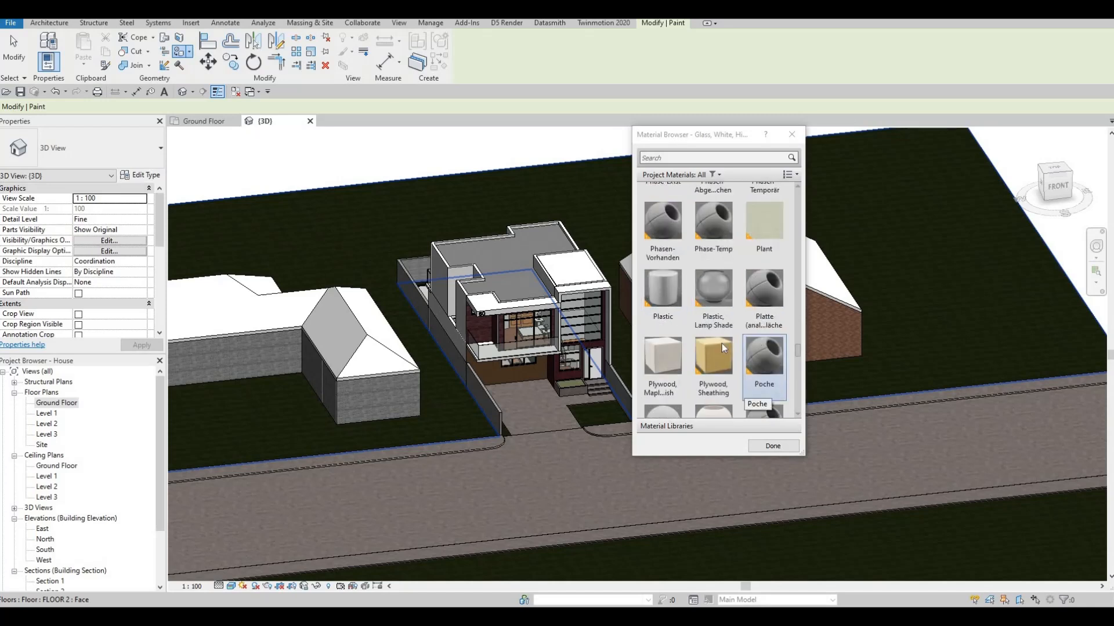
left_click(667, 368)
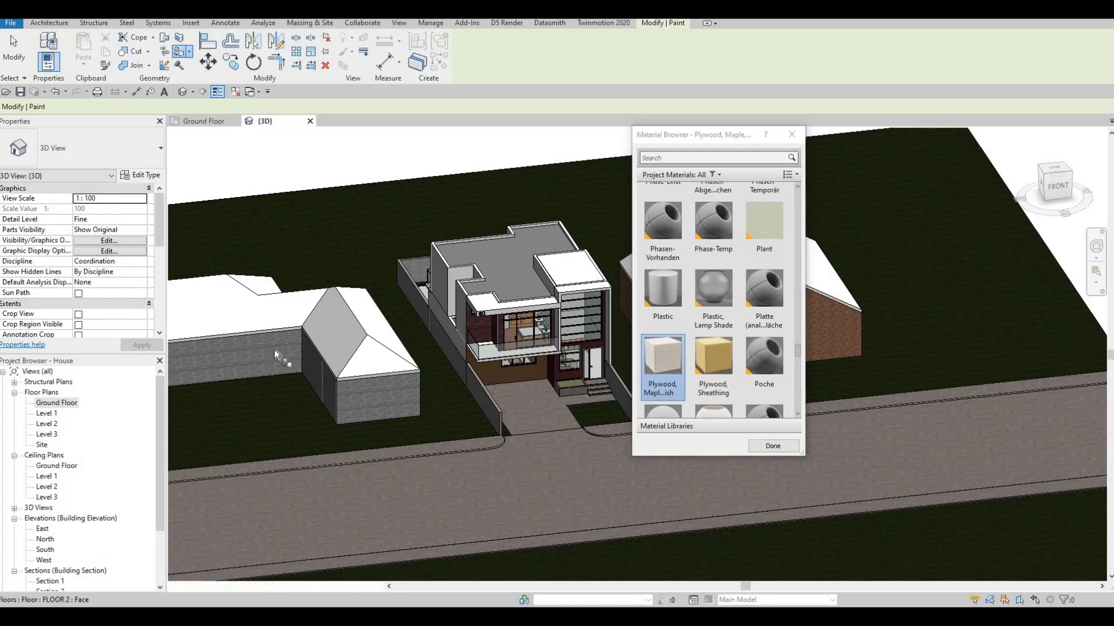
middle_click_drag(985, 320, 997, 319)
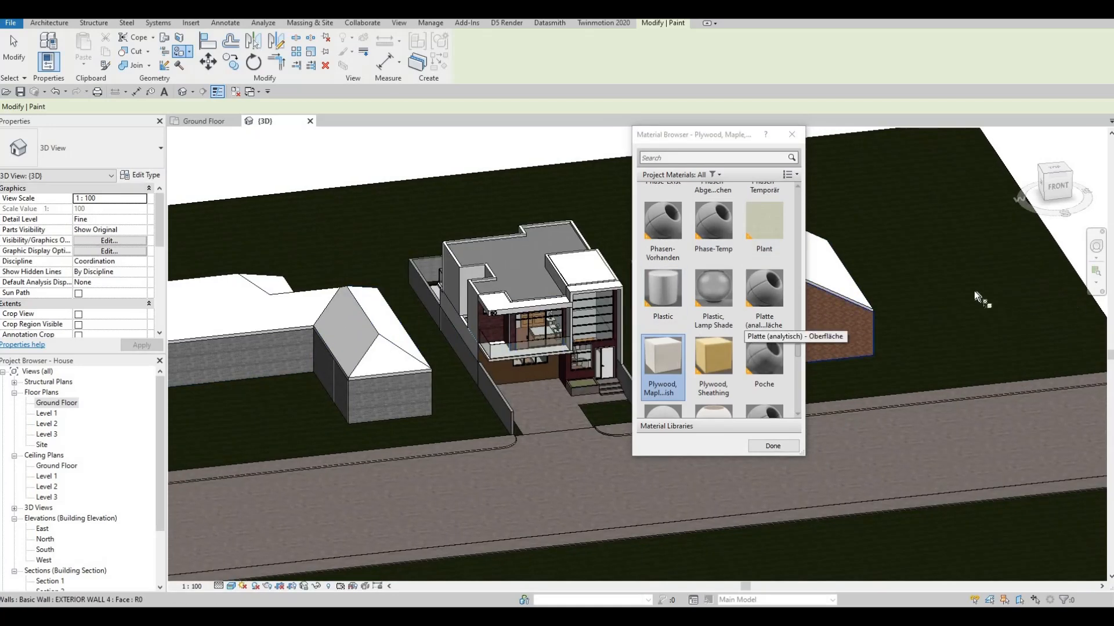
middle_click_drag(838, 282, 1061, 271)
left_click(937, 260)
left_click(1004, 236)
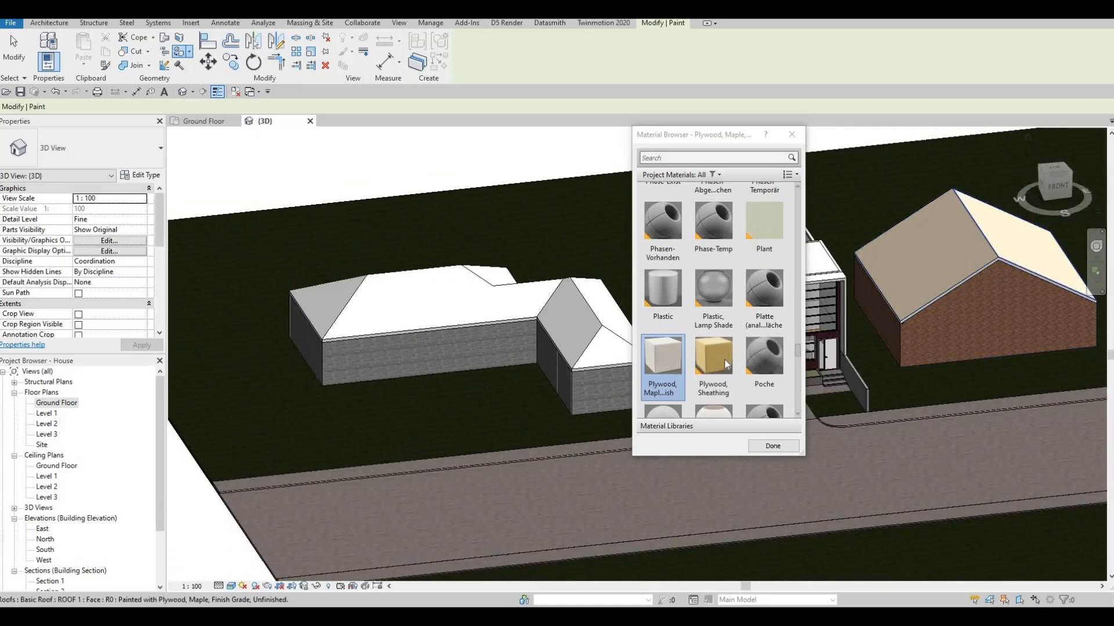
Paint the street-side and end roof faces of the western building with Rendermaterial 255-0-0
scroll(731, 361, "down", 3)
left_click(758, 369)
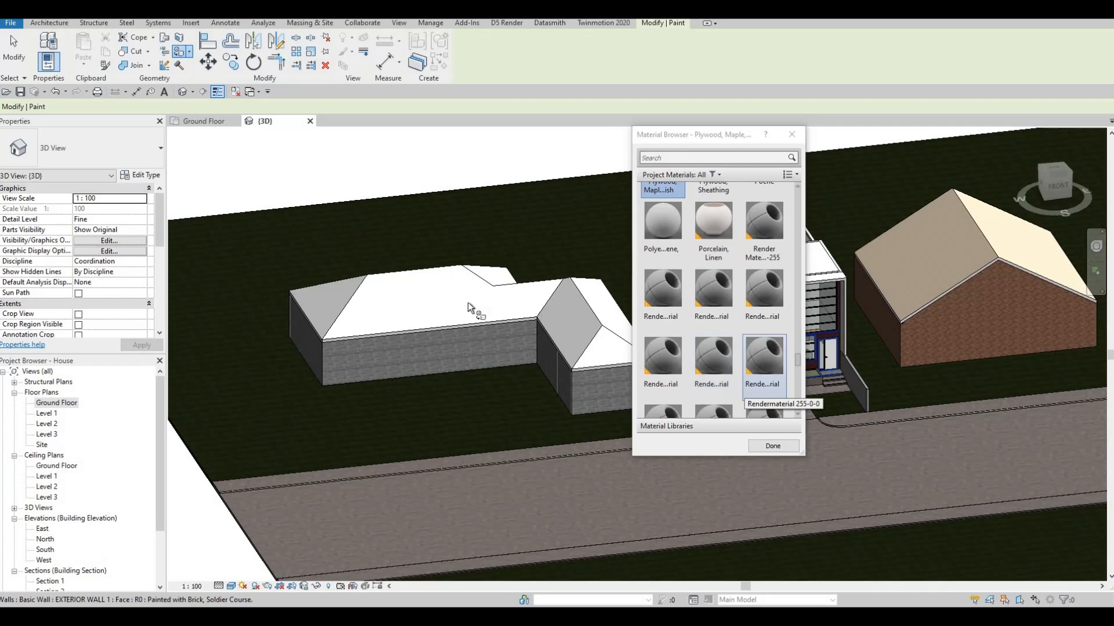
left_click(496, 301)
left_click(328, 303)
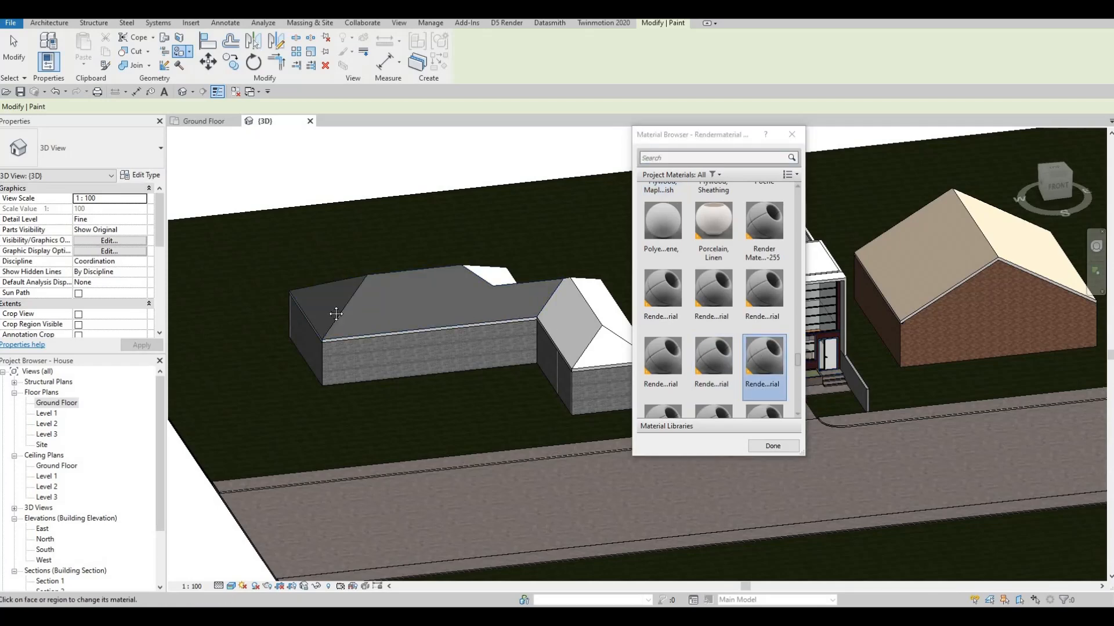
middle_click_drag(574, 319, 391, 322)
left_click(422, 345)
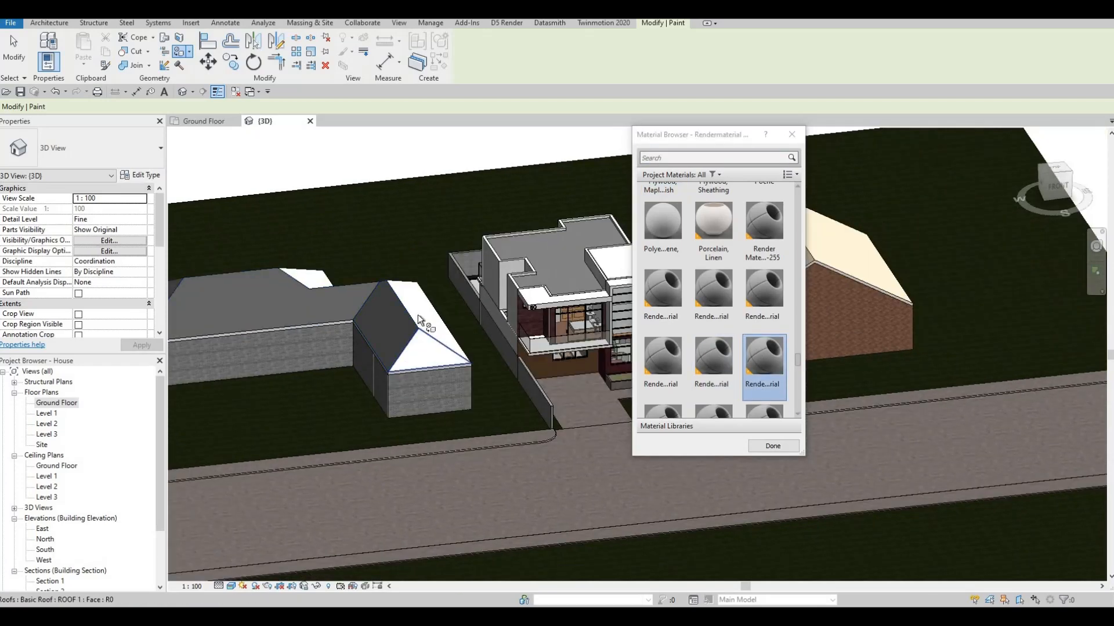
left_click(420, 317)
Paint the remaining rear roof faces of the western building with the same render material
middle_click_drag(615, 442, 61, 269, "shift")
middle_click_drag(876, 539, 276, 336)
middle_click_drag(353, 298, 523, 263)
left_click(303, 344)
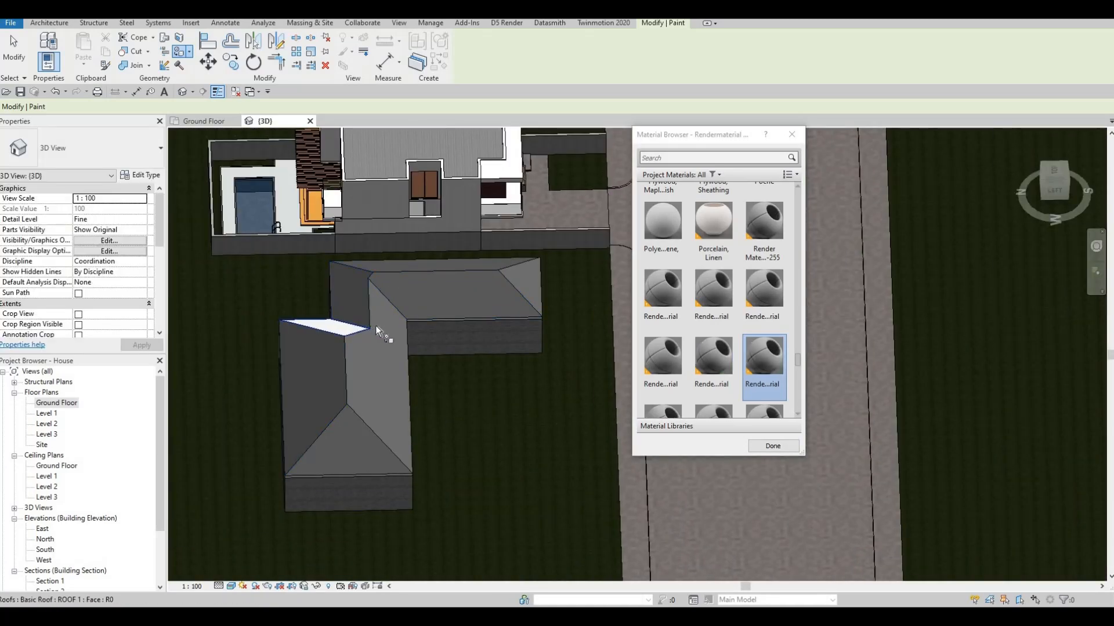
left_click(360, 328)
Paint both slopes of the eastern building's roof with the Shades material and finish painting
mouse_move(477, 325)
middle_mouse_down("shift")
mouse_move(686, 310)
mouse_move(597, 304)
mouse_move(691, 437)
middle_mouse_up("shift")
left_click(713, 296)
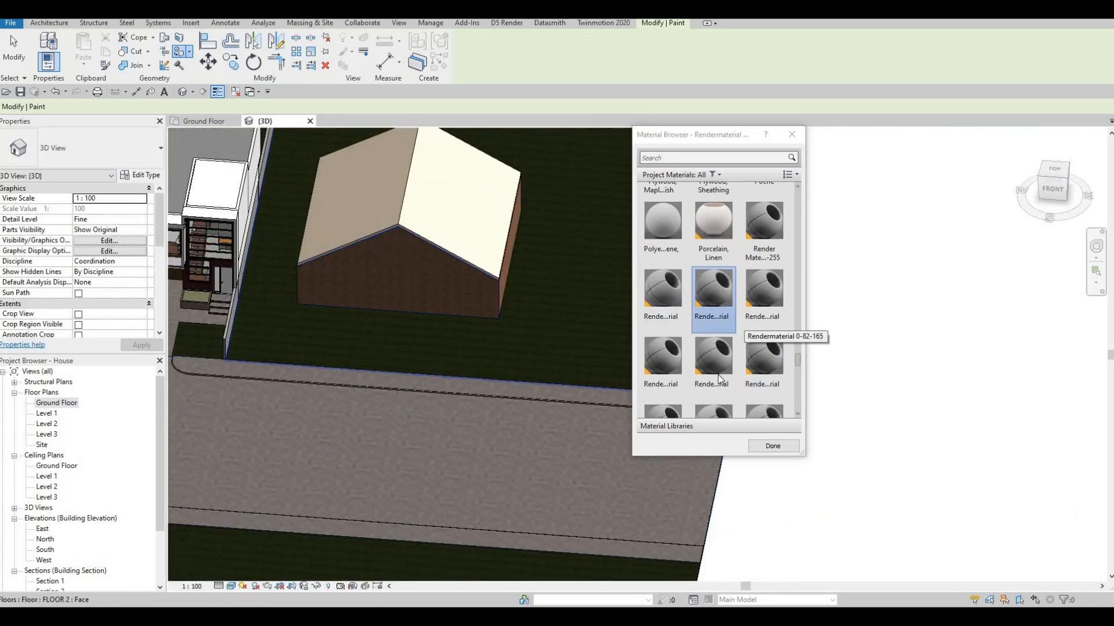
scroll(716, 360, "down", 5)
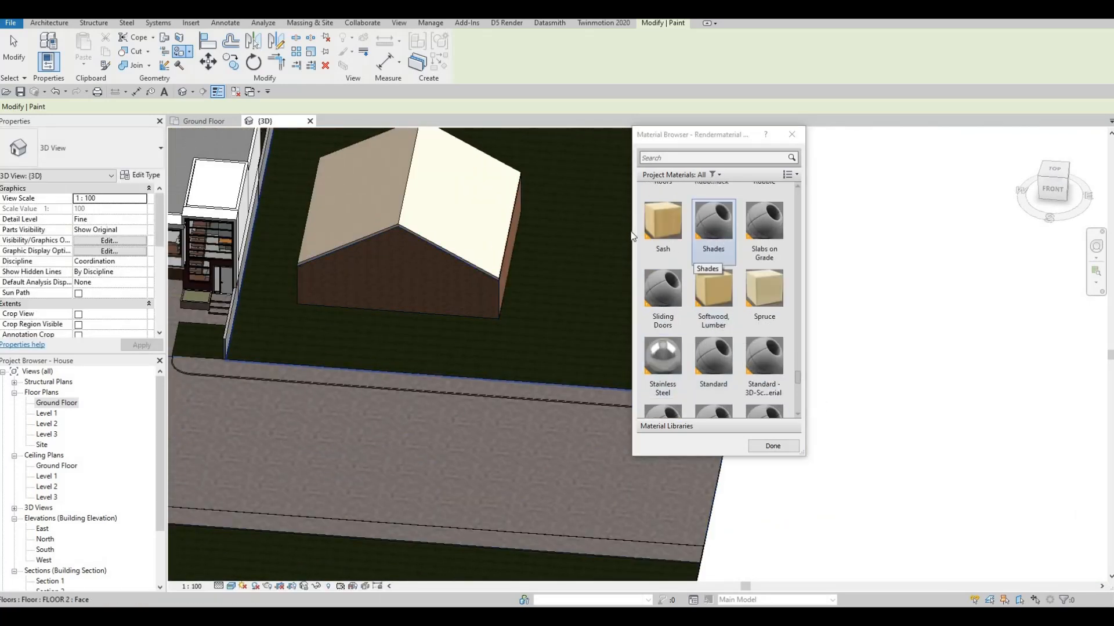
left_click(713, 232)
left_click(479, 220)
left_click(364, 208)
middle_click_drag(356, 327, 578, 378)
scroll(713, 262, "down", 1)
scroll(717, 389, "down", 1)
left_click(774, 444)
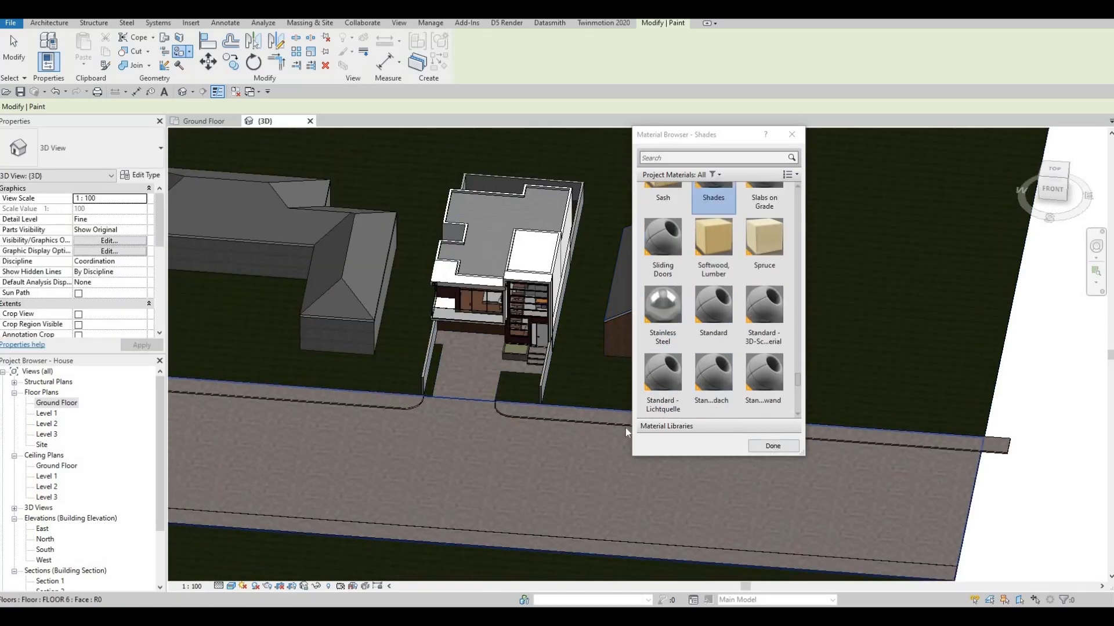
key("Escape")
mouse_move(579, 363)
middle_mouse_down("shift")
mouse_move(635, 316)
mouse_move(519, 370)
mouse_move(499, 289)
mouse_move(323, 102)
middle_mouse_up("shift")
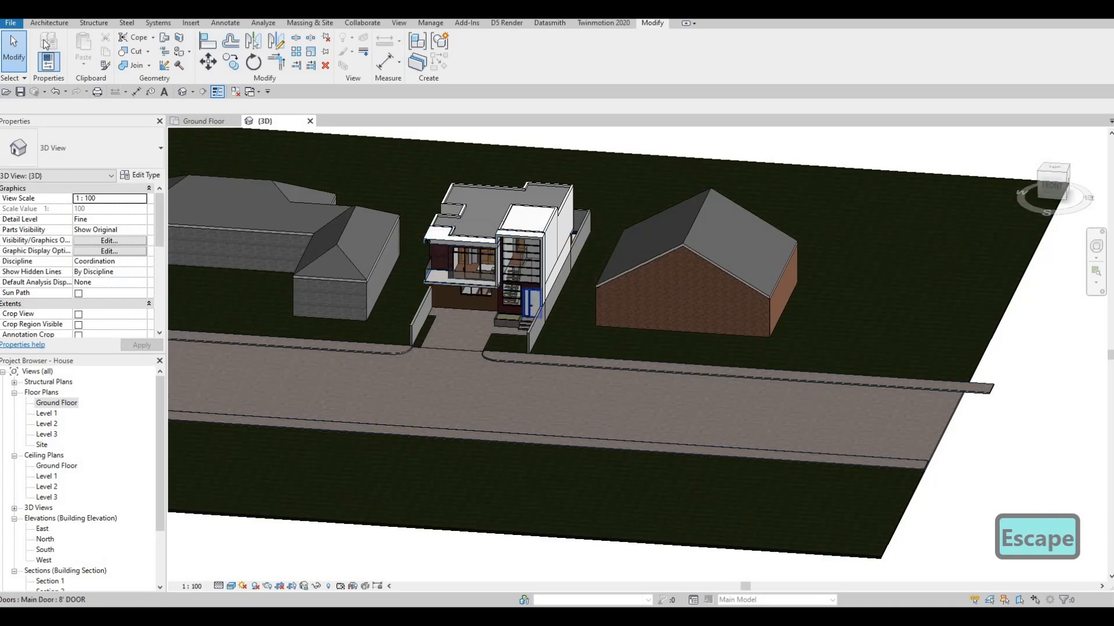
key("Escape")
left_click(533, 333)
key("c")
key("s")
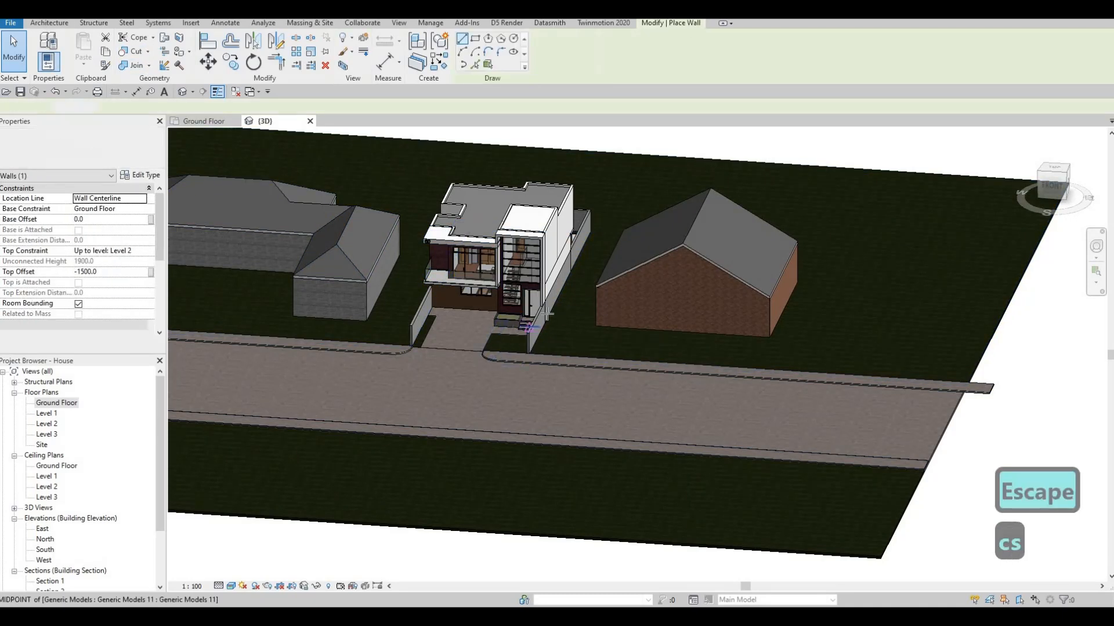
scroll(543, 321, "up", 2)
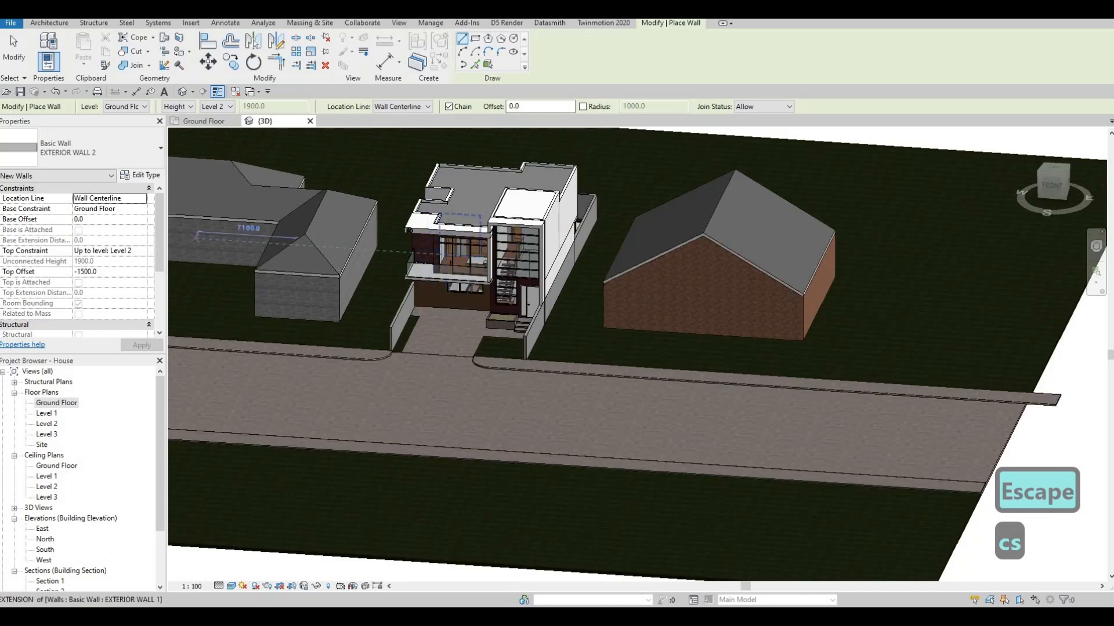
Open the Ground Floor floor plan
double_click(62, 405)
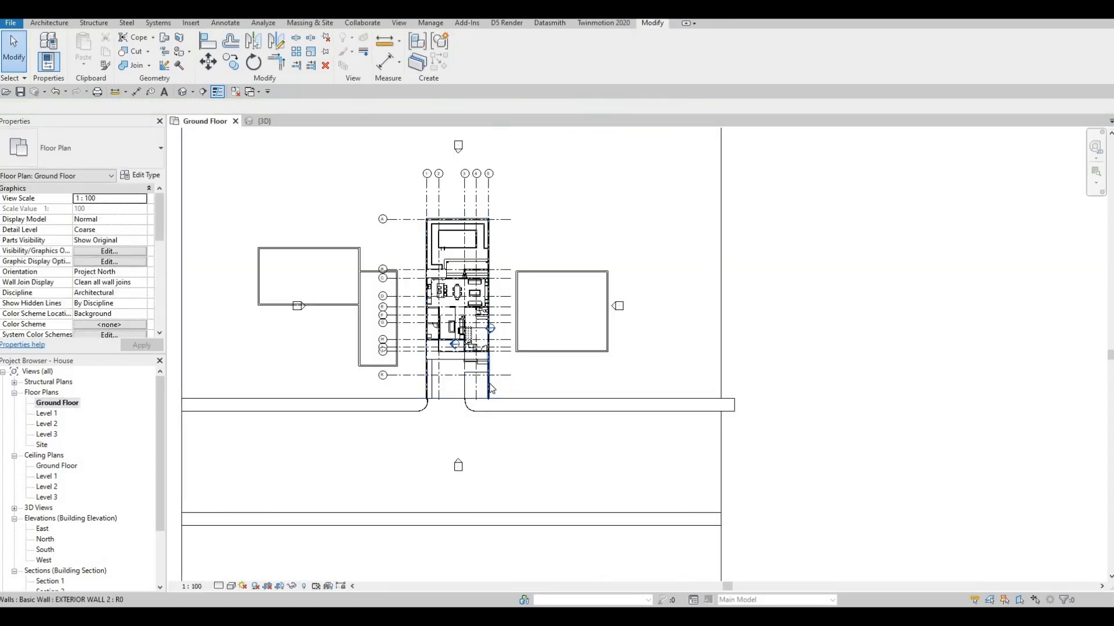
scroll(491, 388, "up", 1)
left_click(489, 397)
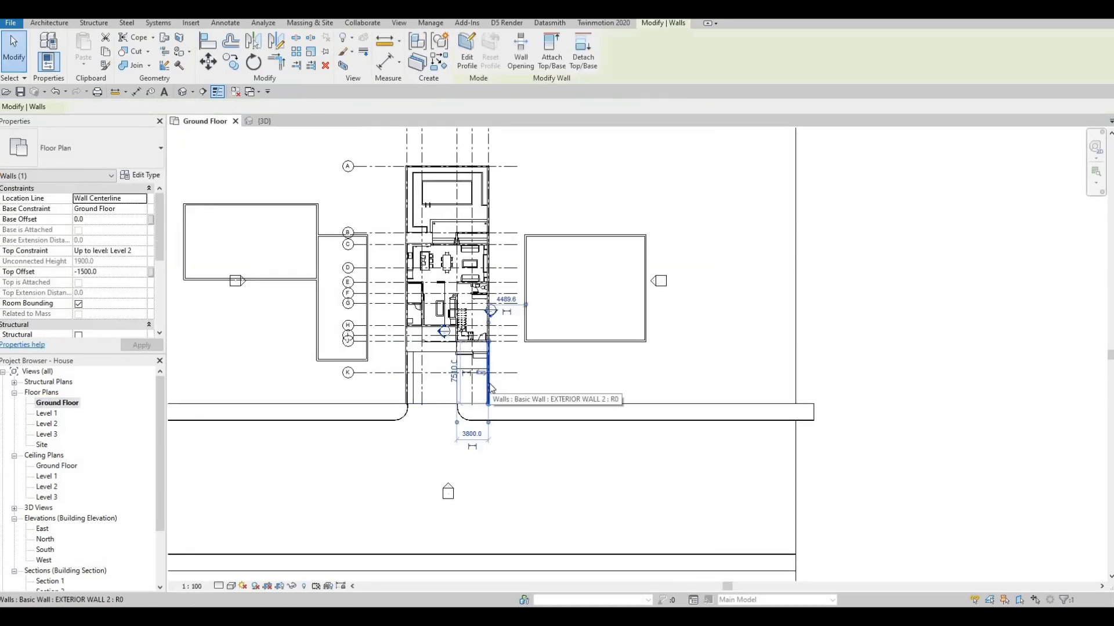
key("d")
key("Escape")
key("Escape")
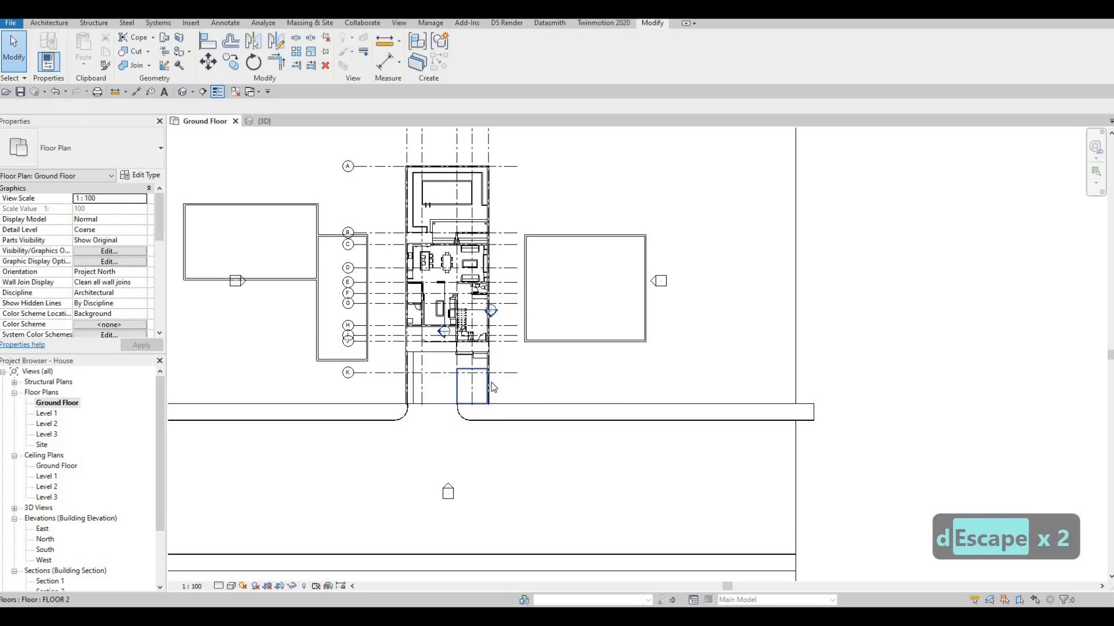
Draw two walls matching the eastern boundary wall eastward along grid K, leaving a 5000 mm gap between them
left_click(491, 385)
key("c")
key("s")
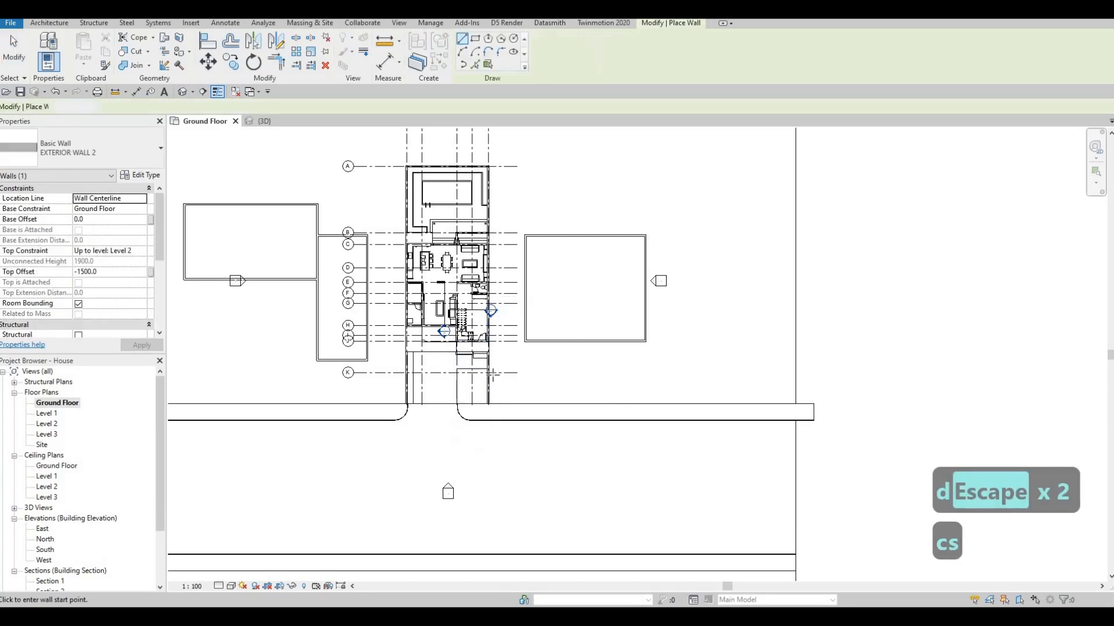
left_click(489, 373)
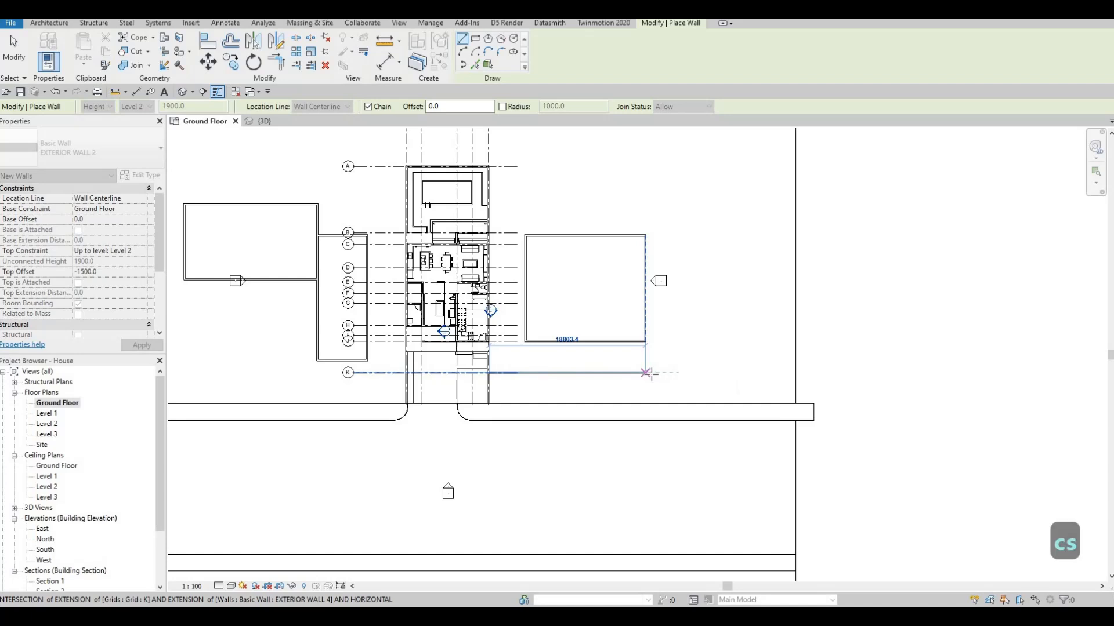
left_click(655, 373)
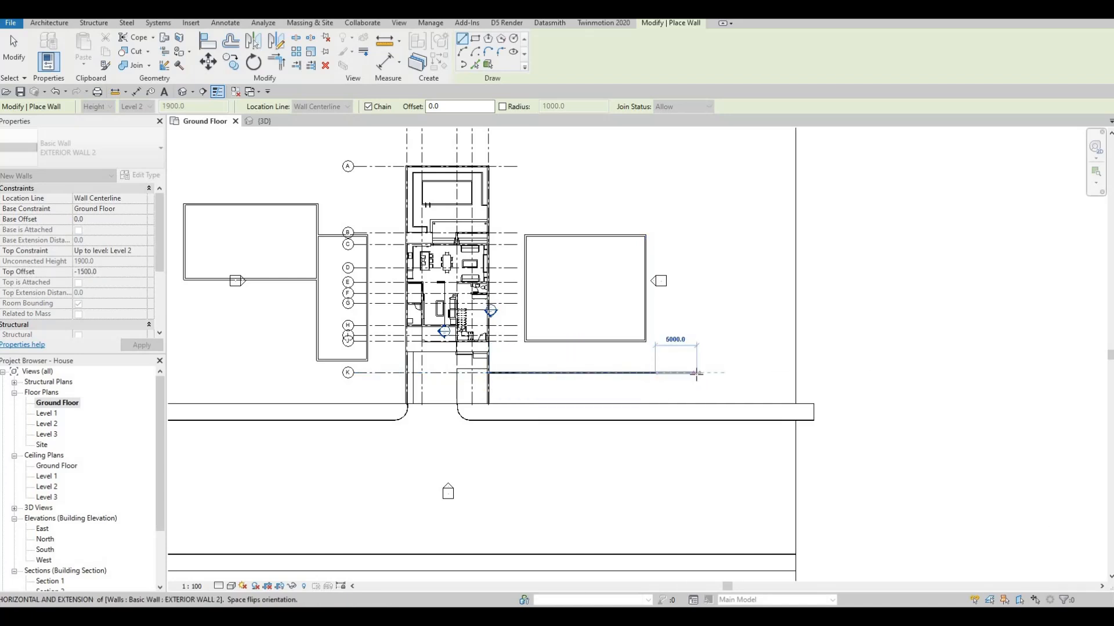
key("Escape")
key("Escape")
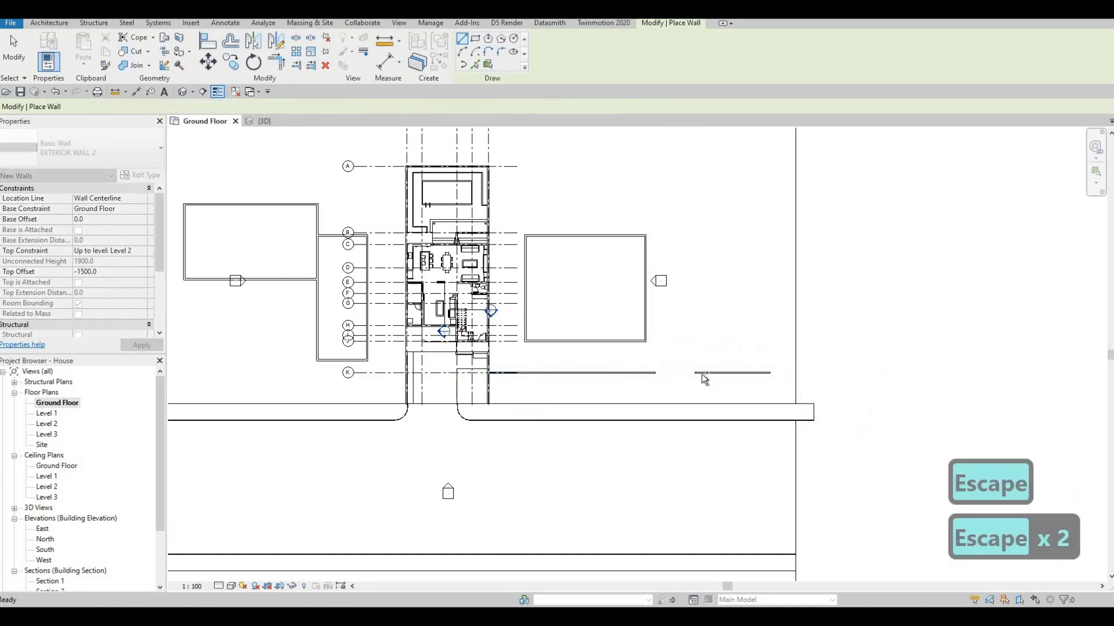
Duplicate the wall type of the two new front walls along grid K as EXTERIOR WALL 5
left_click(706, 374)
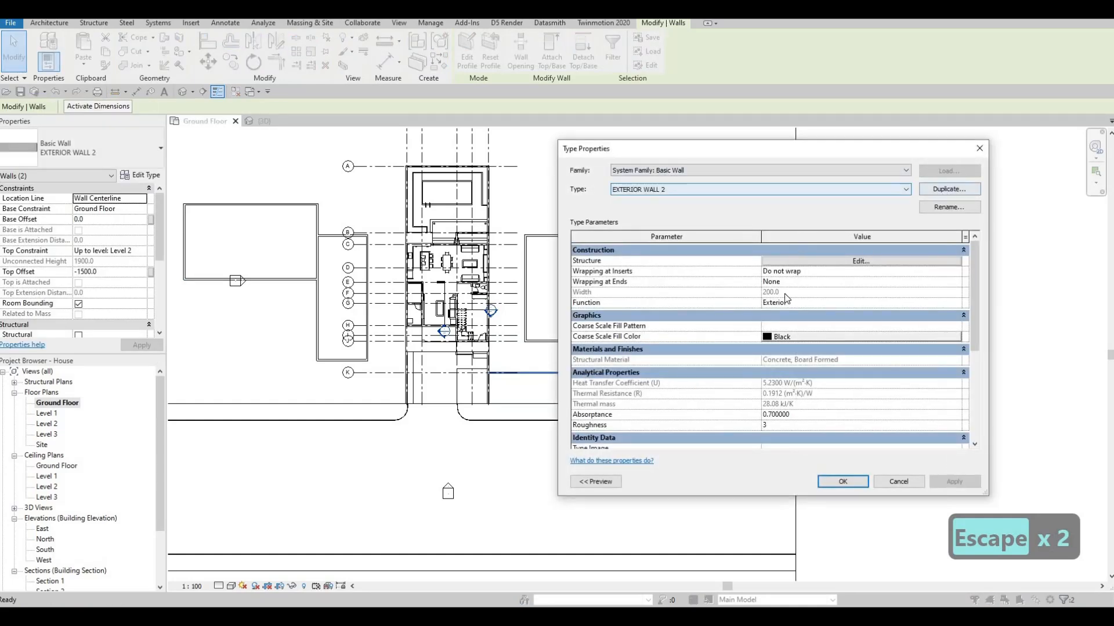
left_click(949, 189)
left_click(786, 347)
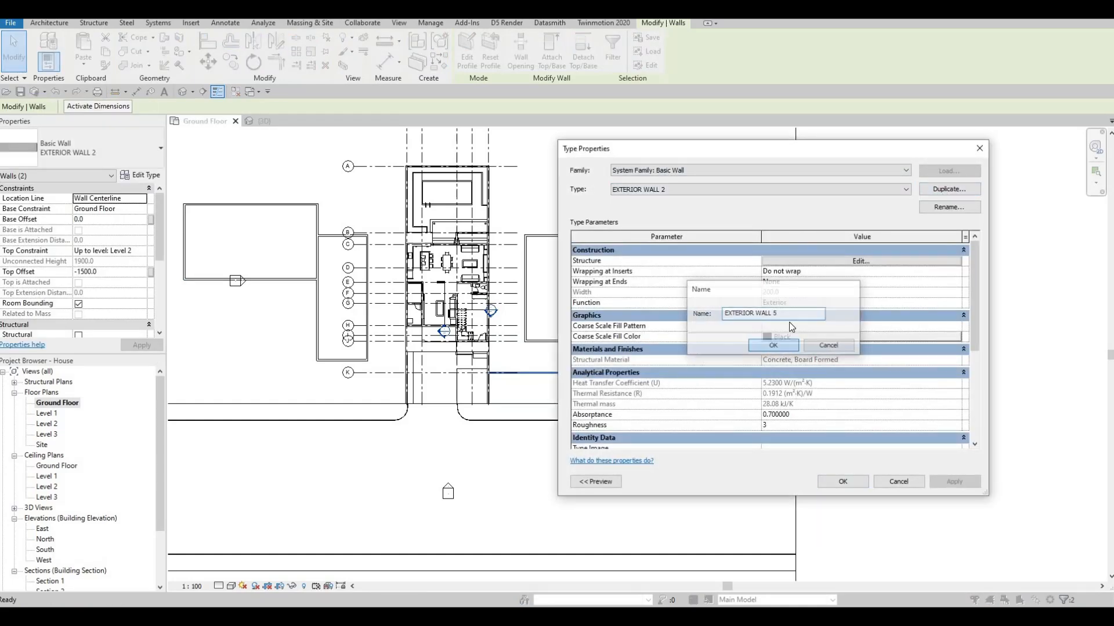
Duplicate the Concrete, Board Formed material and assign the copy to the structure layer of EXTERIOR WALL 5
left_click(836, 261)
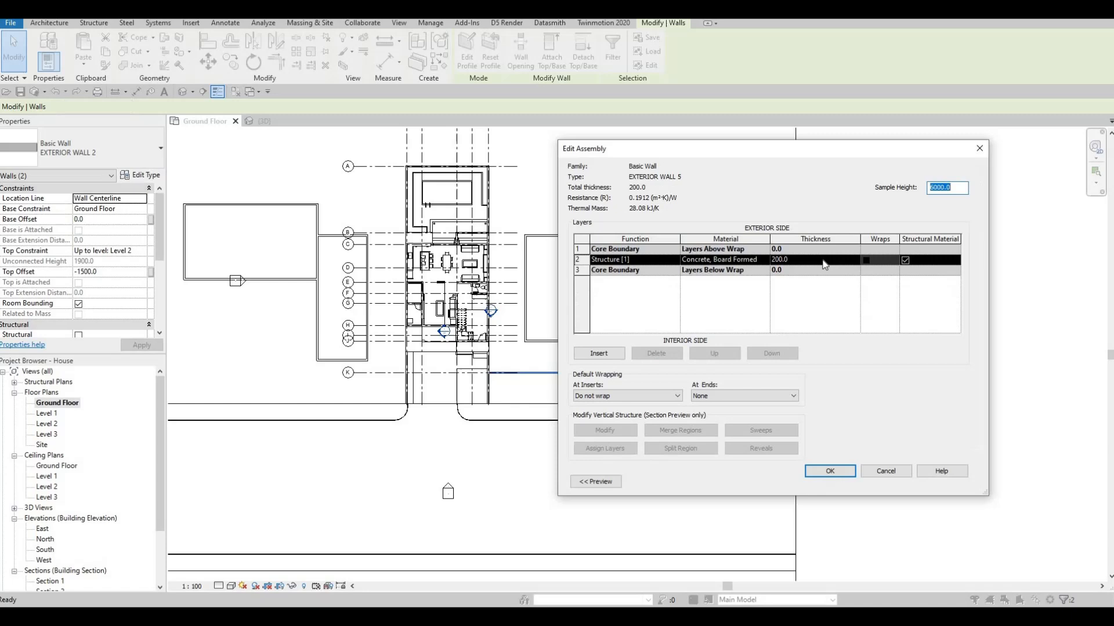
left_click(764, 260)
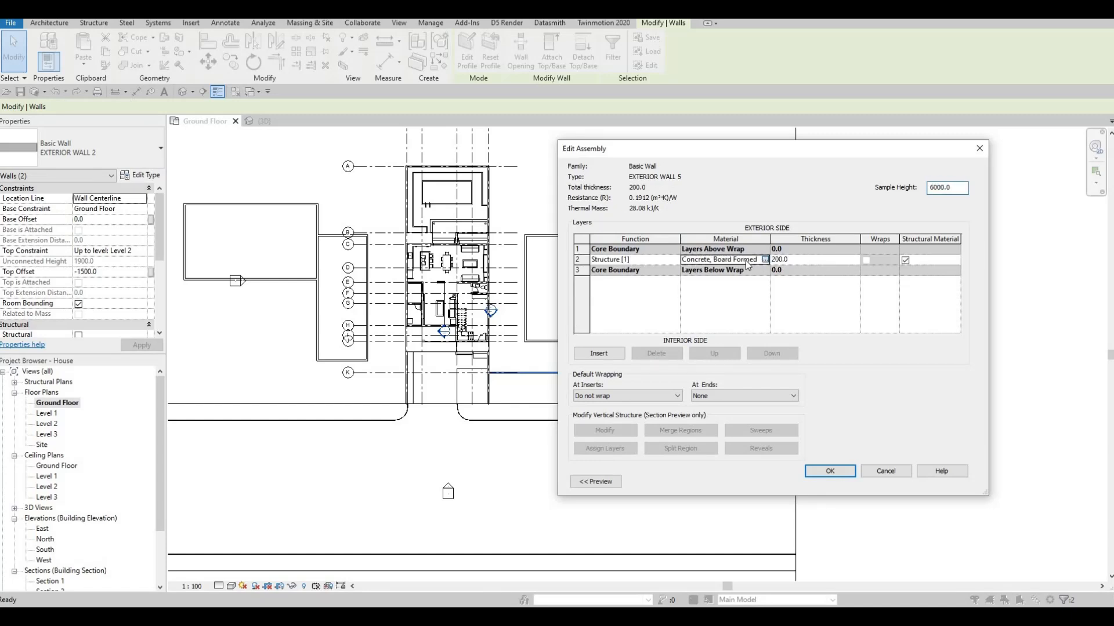
left_click(764, 260)
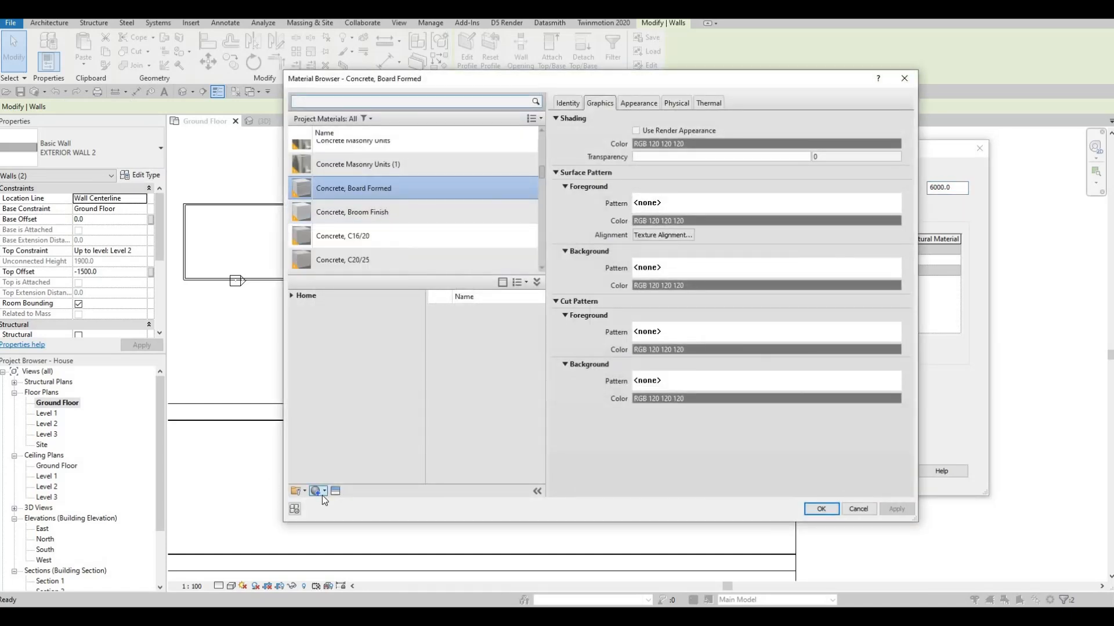
left_click(323, 492)
left_click(342, 512)
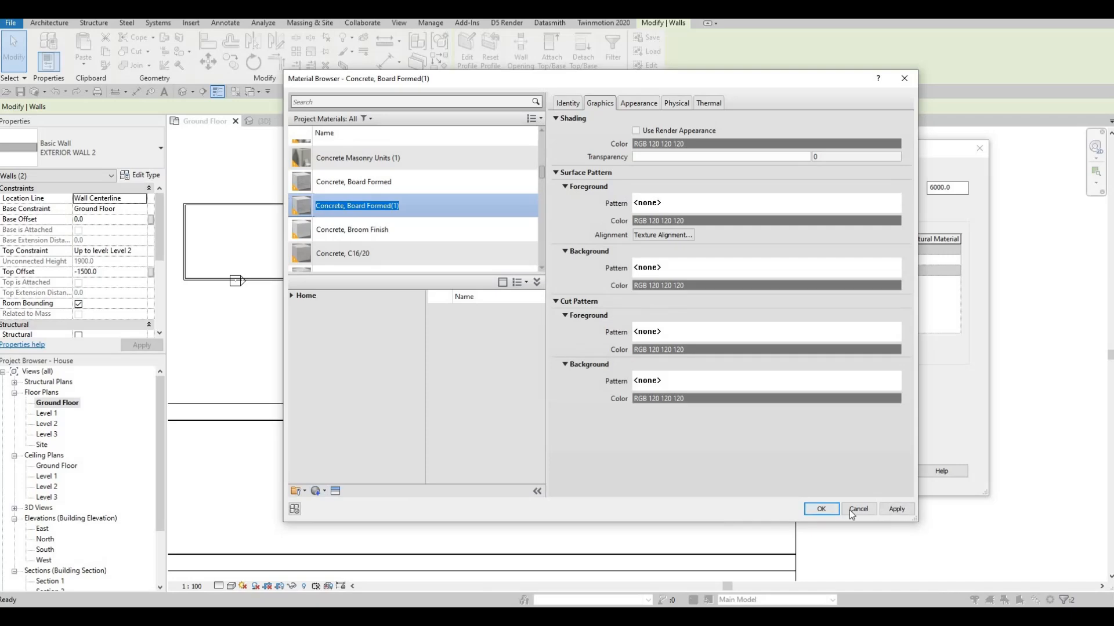
key("Return")
left_click(821, 509)
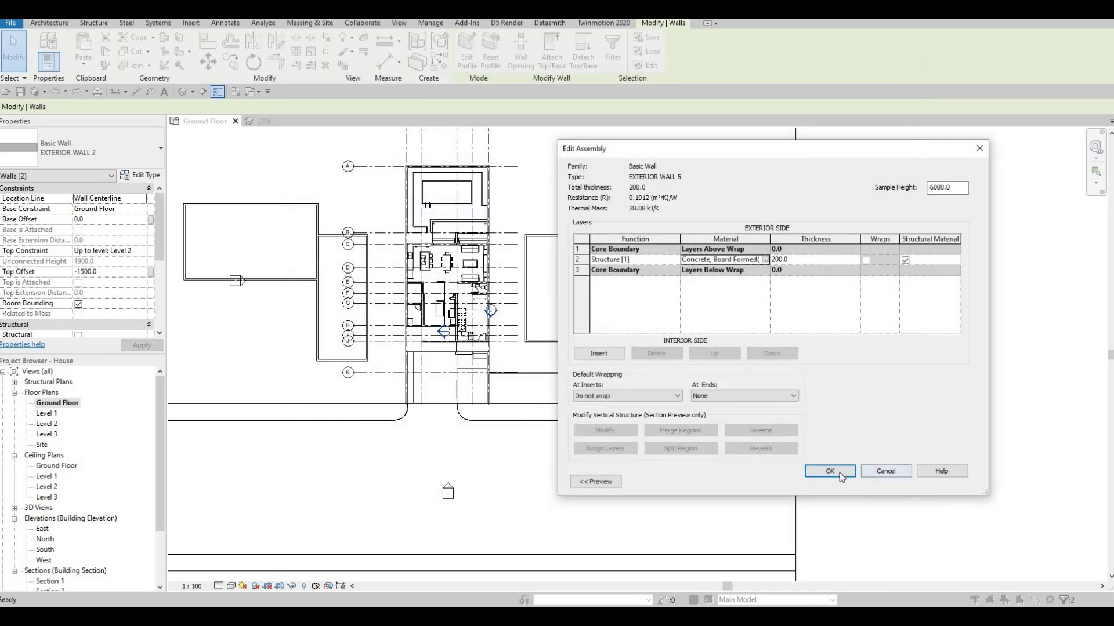
left_click(833, 472)
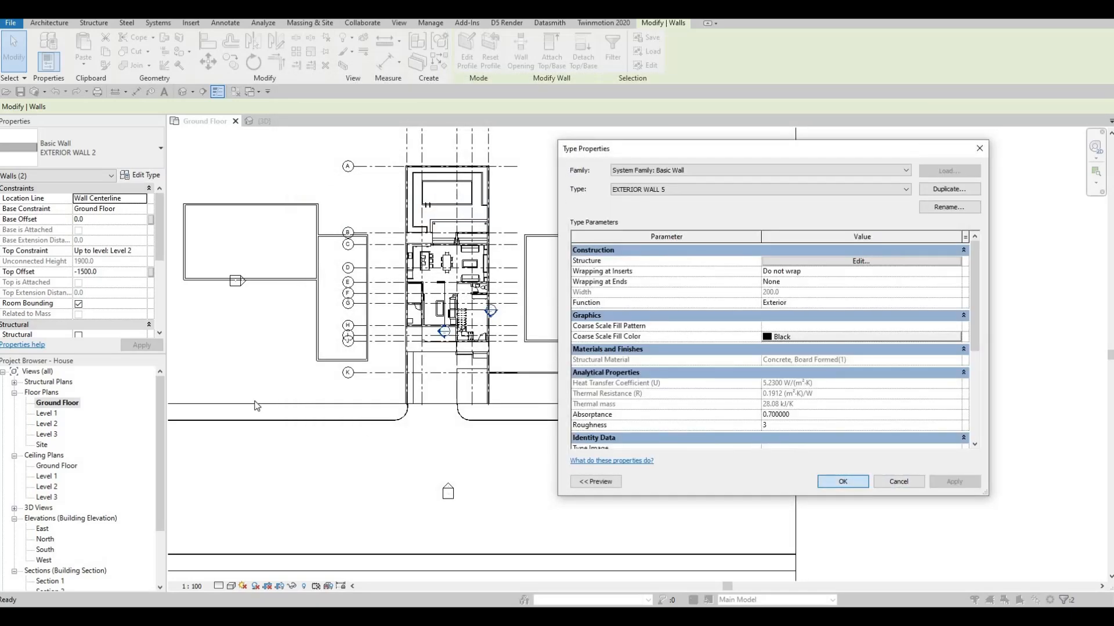
Draw a front wall of type EXTERIOR WALL 5 about 25900 mm westward from the western boundary wall, near grid K
middle_click_drag(452, 394, 624, 394)
scroll(461, 392, "up", 1)
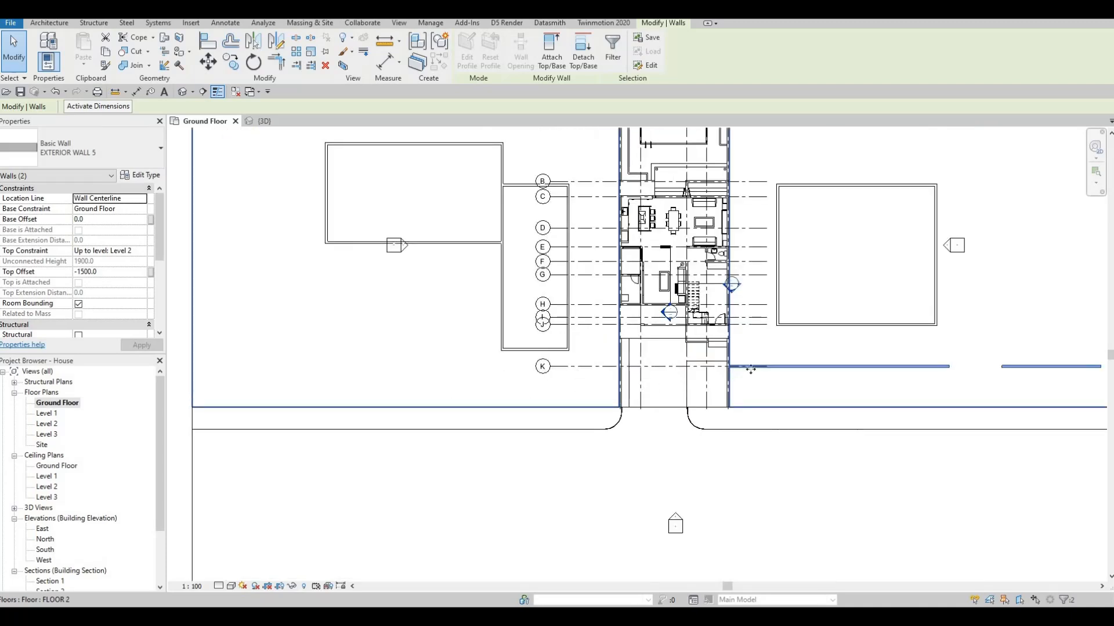
key("Escape")
key("Escape")
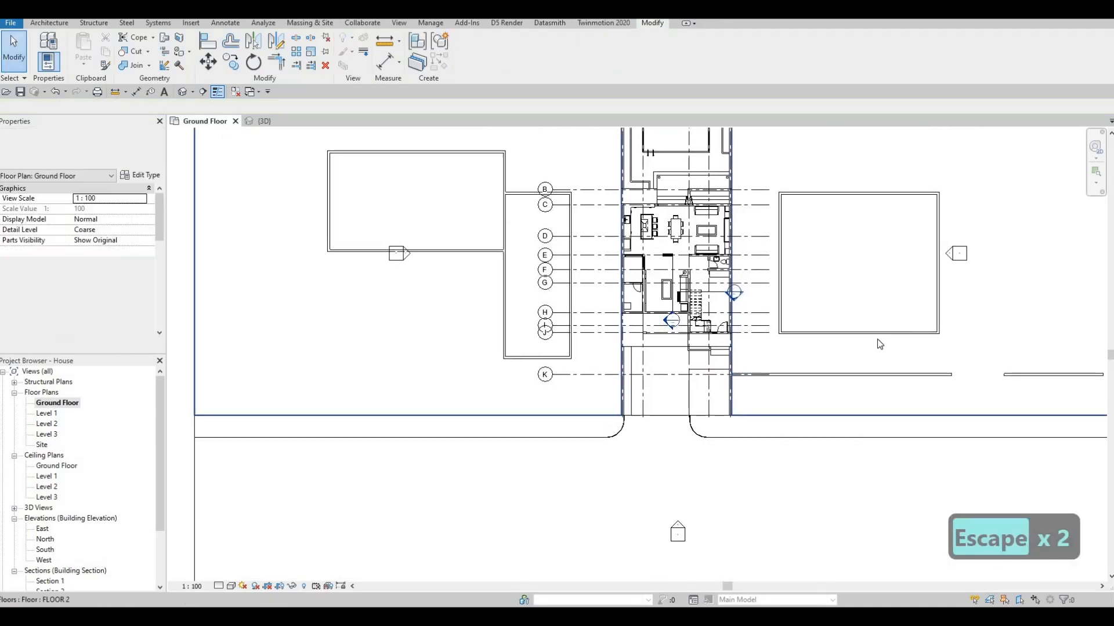
left_click(834, 375)
key("c")
key("s")
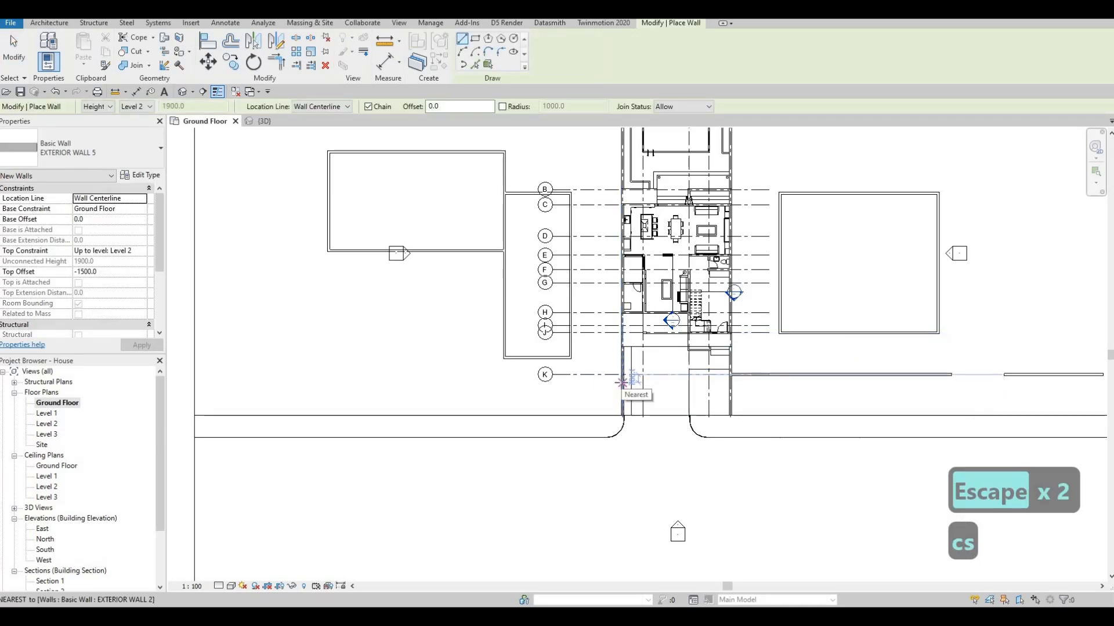
left_click(621, 383)
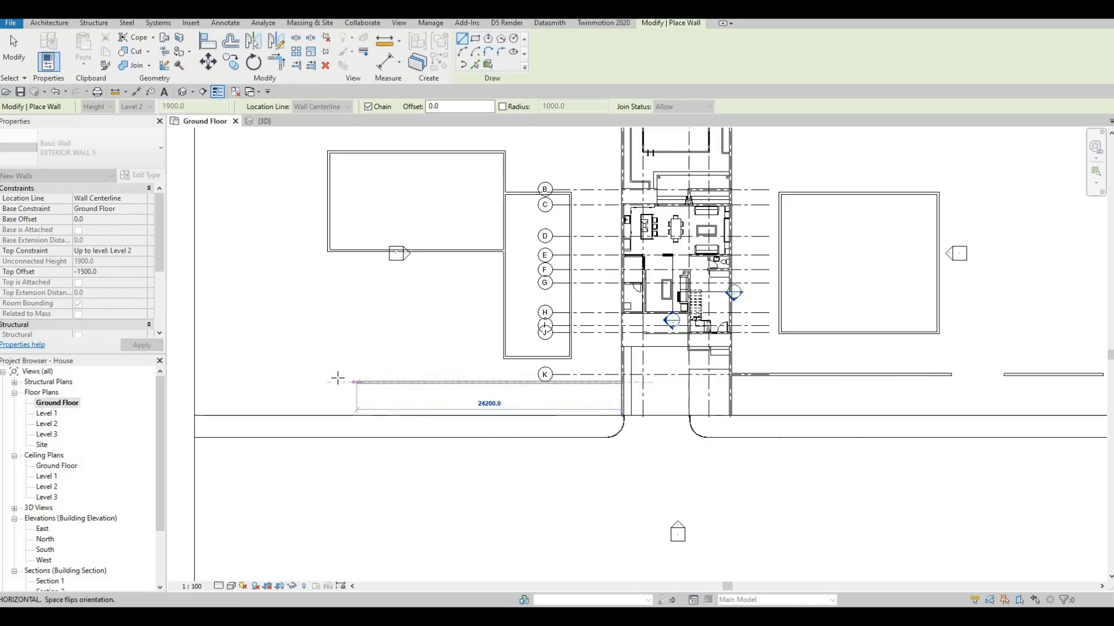
key("Escape")
key("Escape")
key("Escape")
Duplicate the wall type of the new western front wall as EXTERIOR WALL 6
left_click(419, 380)
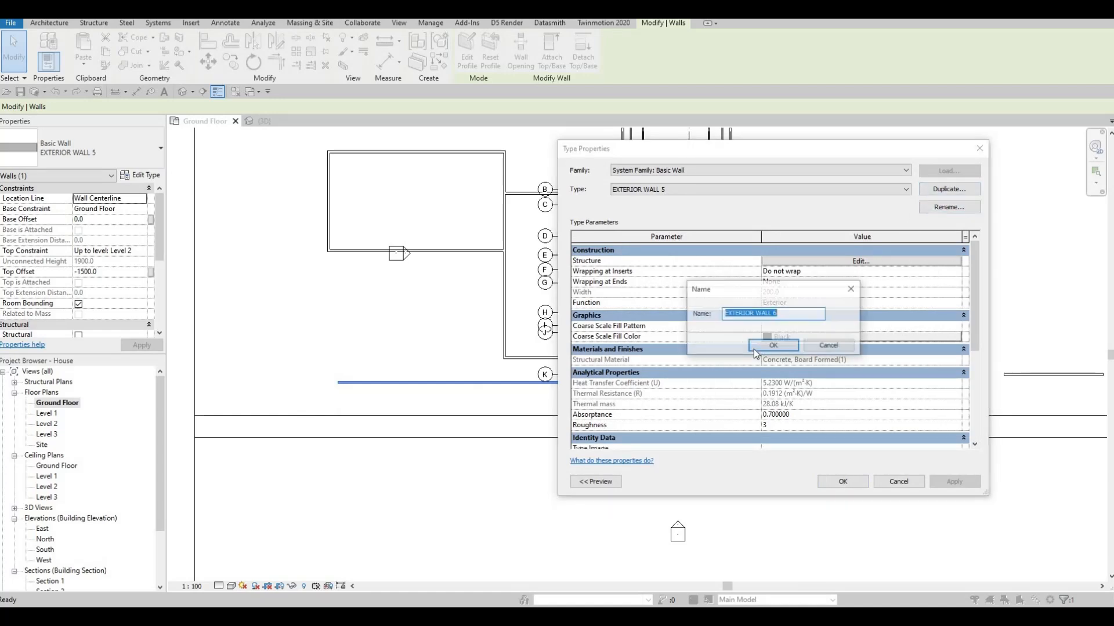
left_click(760, 347)
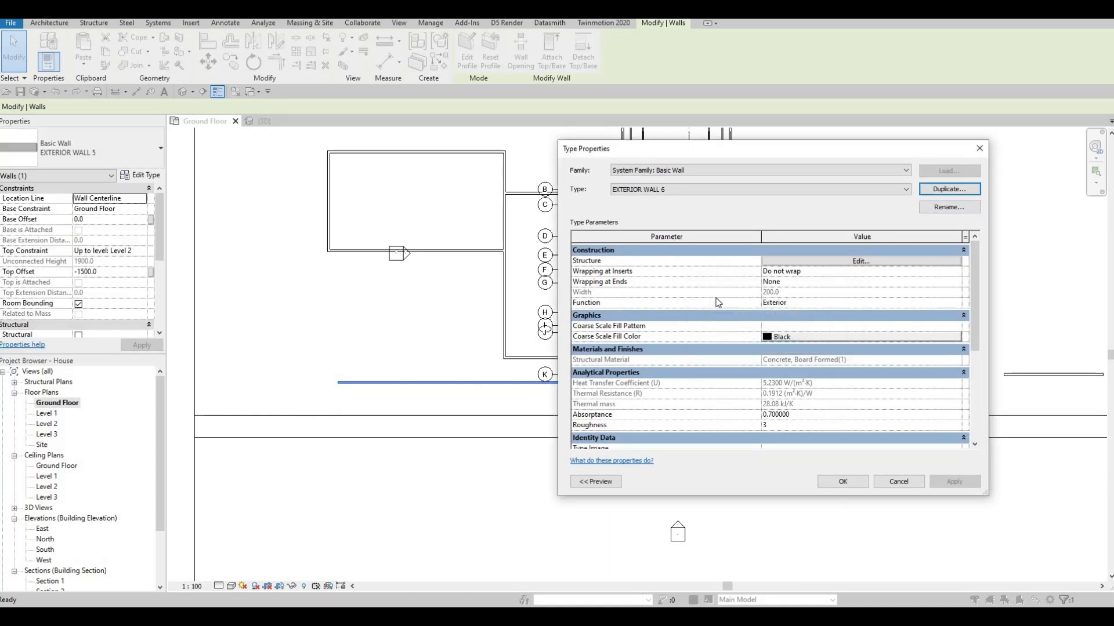
Duplicate the Concrete Masonry Units material and assign the copy to the structure layer of EXTERIOR WALL 6
left_click(788, 262)
left_click(763, 263)
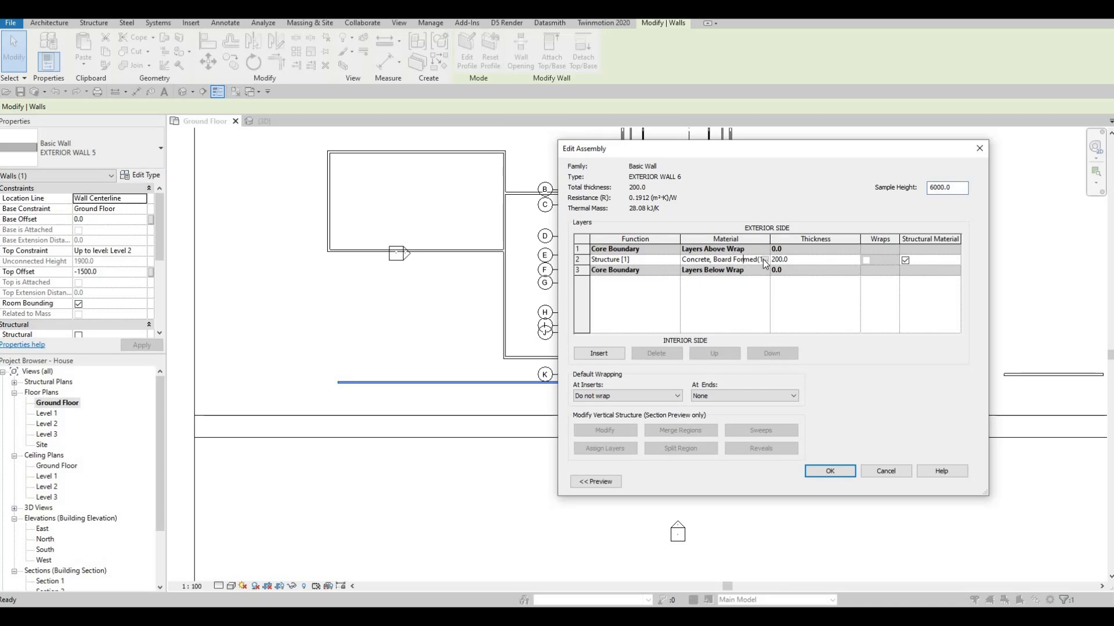
left_click(764, 261)
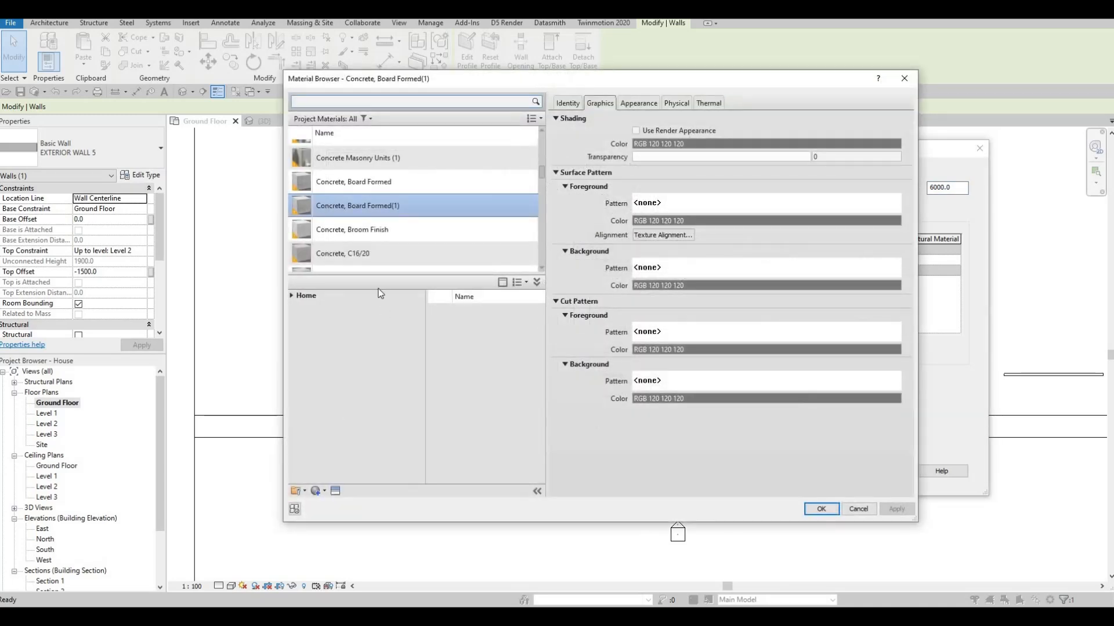
scroll(369, 257, "down", 1)
left_click(371, 222)
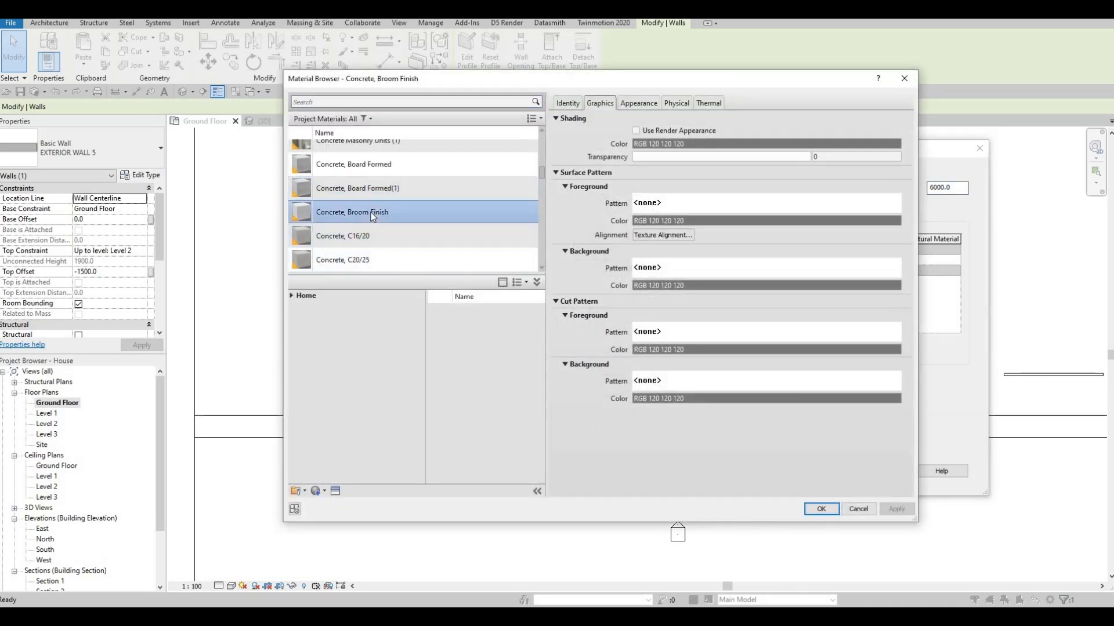
scroll(372, 220, "up", 2)
scroll(373, 219, "down", 2)
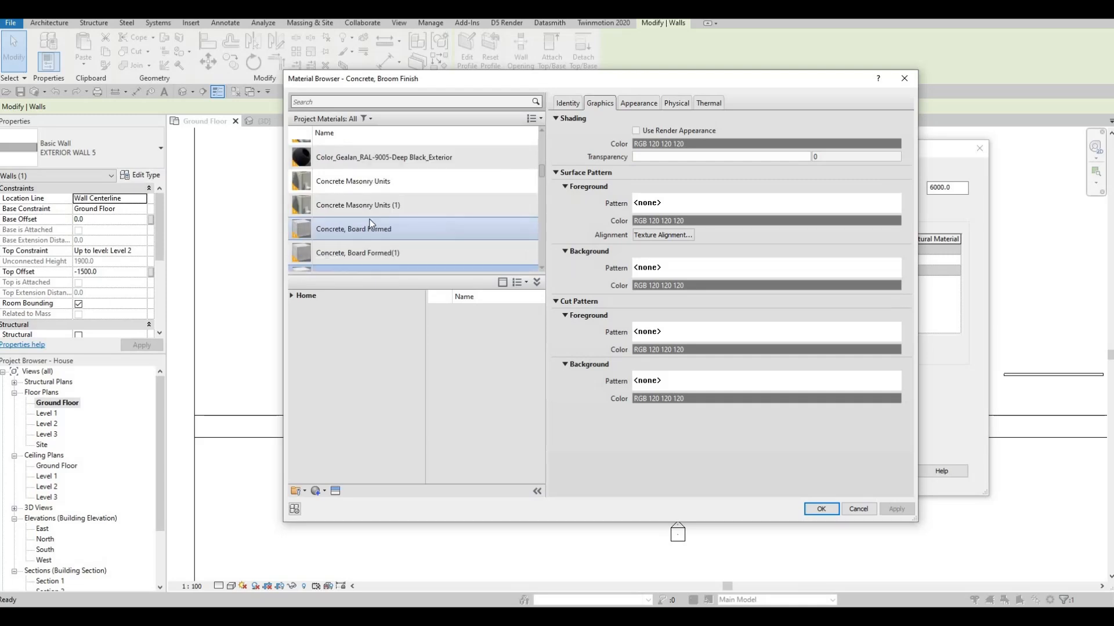
scroll(374, 197, "up", 1)
left_click(371, 182)
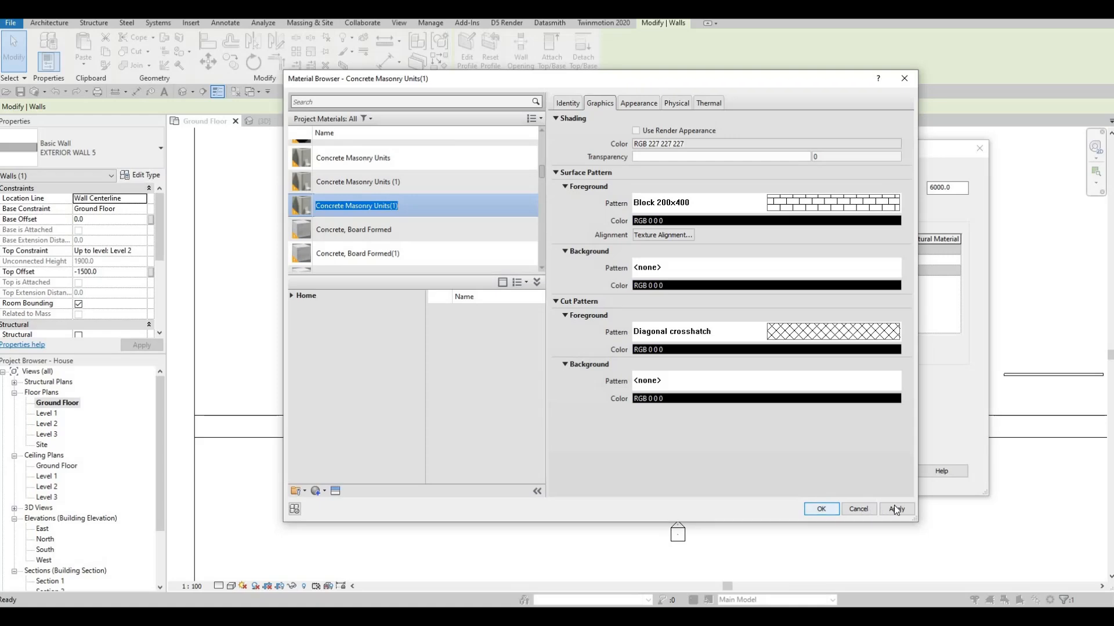
left_click(821, 509)
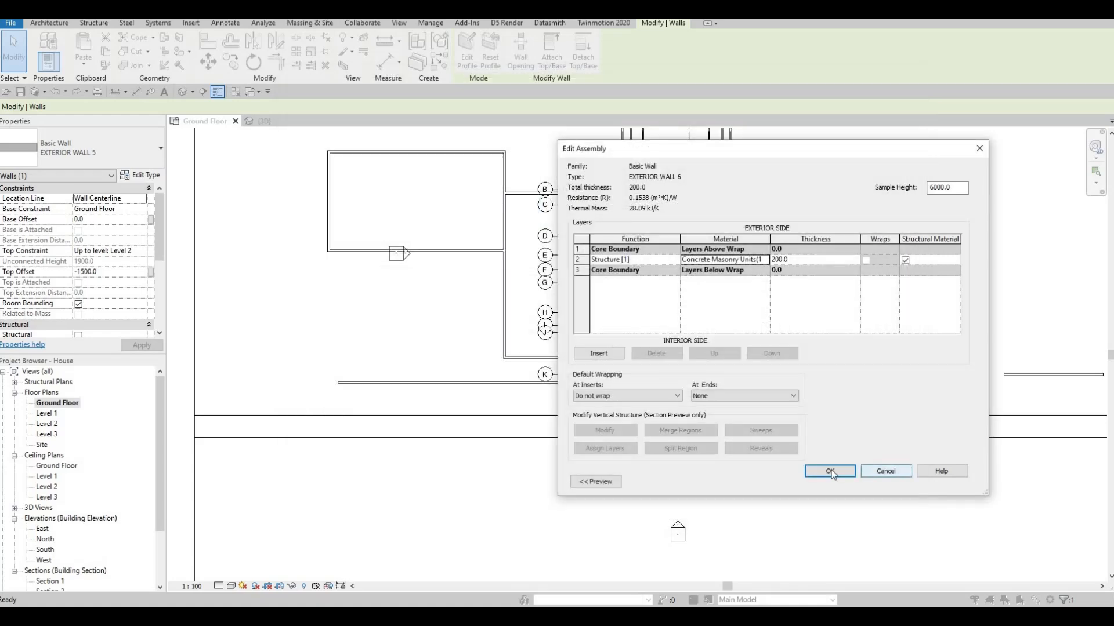
left_click(847, 473)
key("Return")
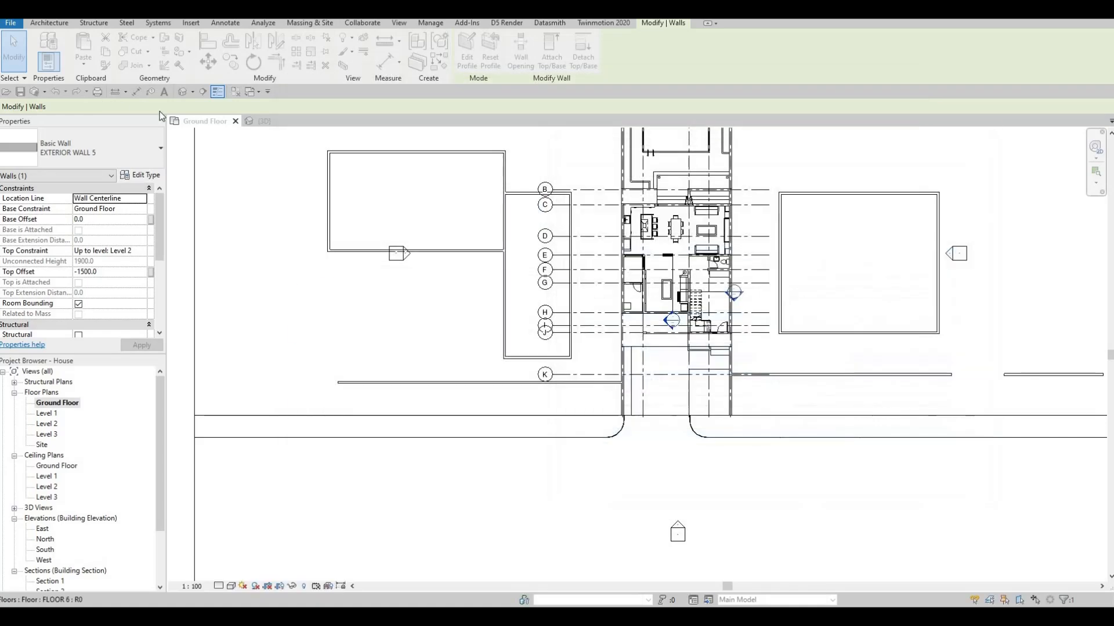
Examine the western front wall's appearance in the 3D view
left_click(266, 121)
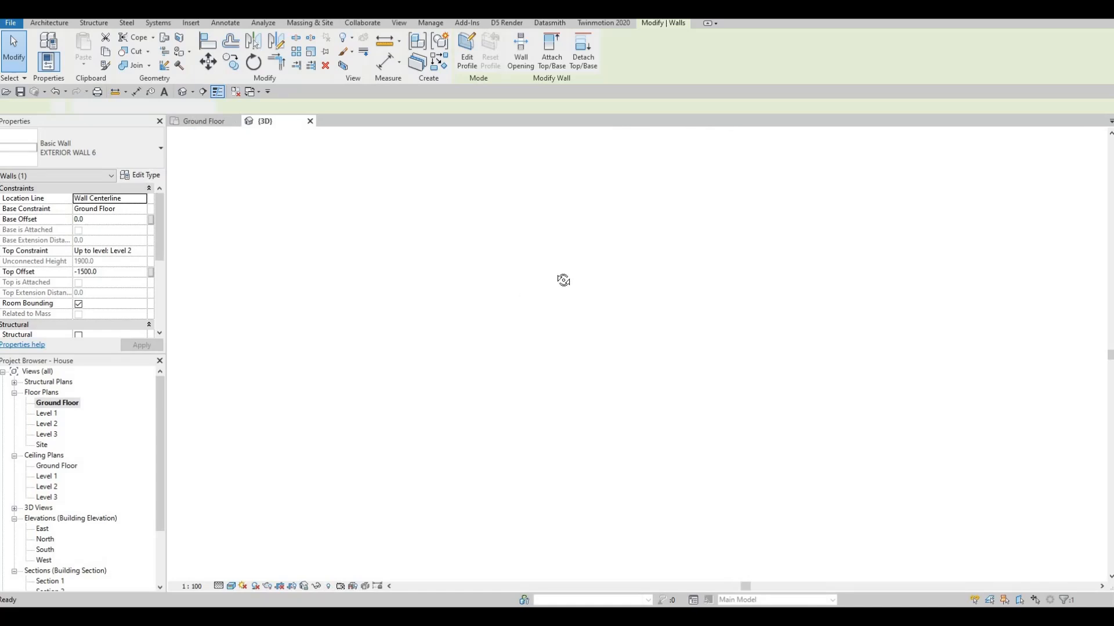
middle_click_drag(563, 280, 530, 304, "shift")
key("Escape")
scroll(520, 309, "up", 3)
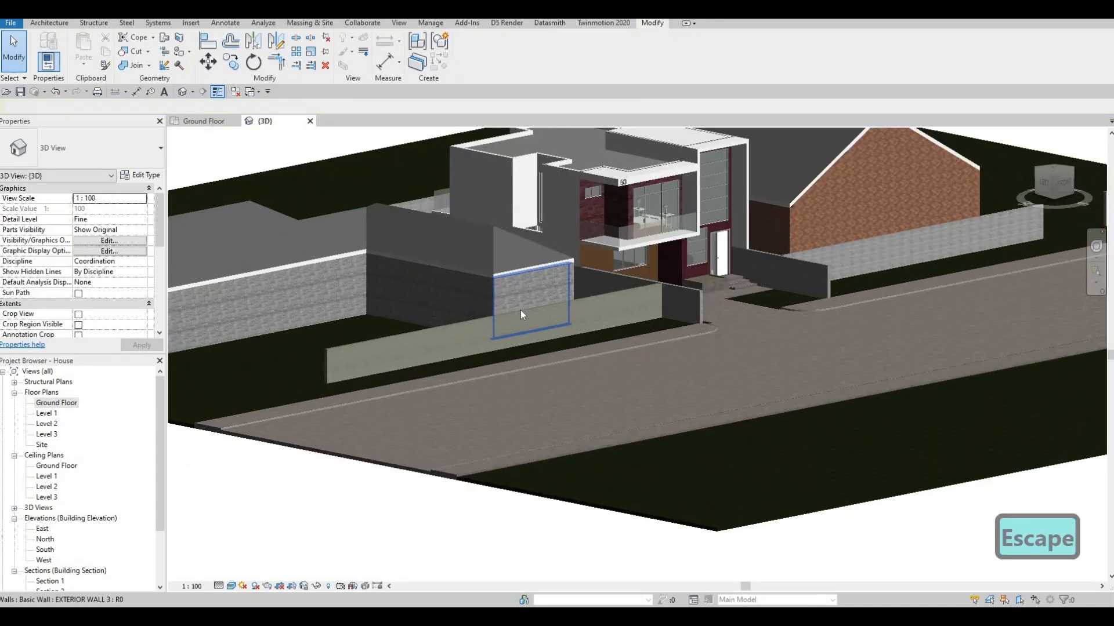
left_click(456, 325)
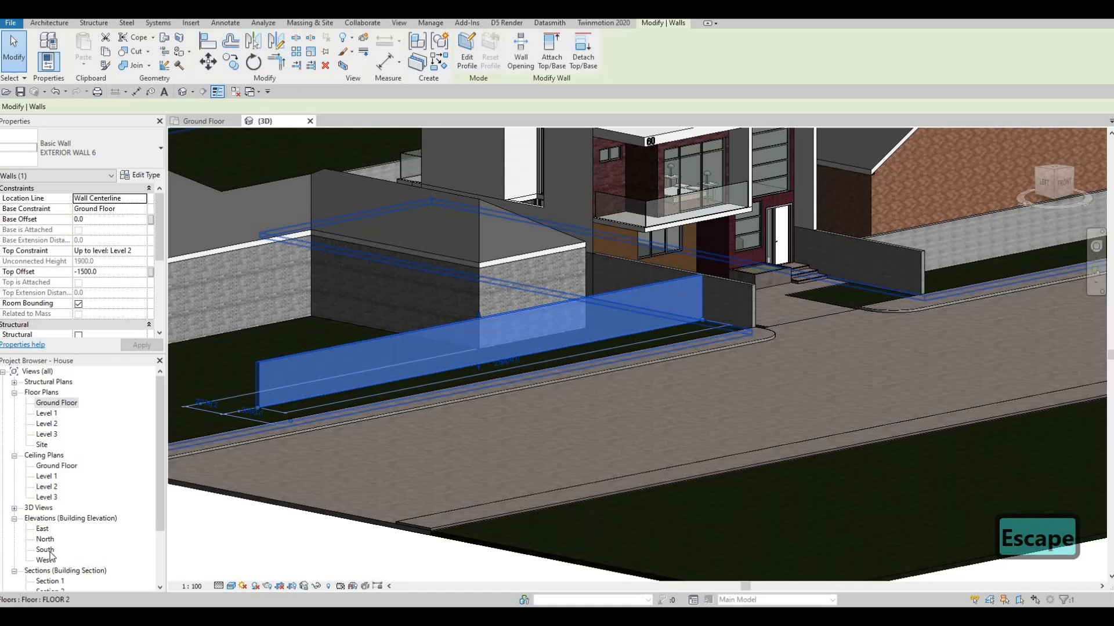
Raise the top of the western front wall in the South elevation
scroll(51, 548, "down", 1)
left_click(49, 531)
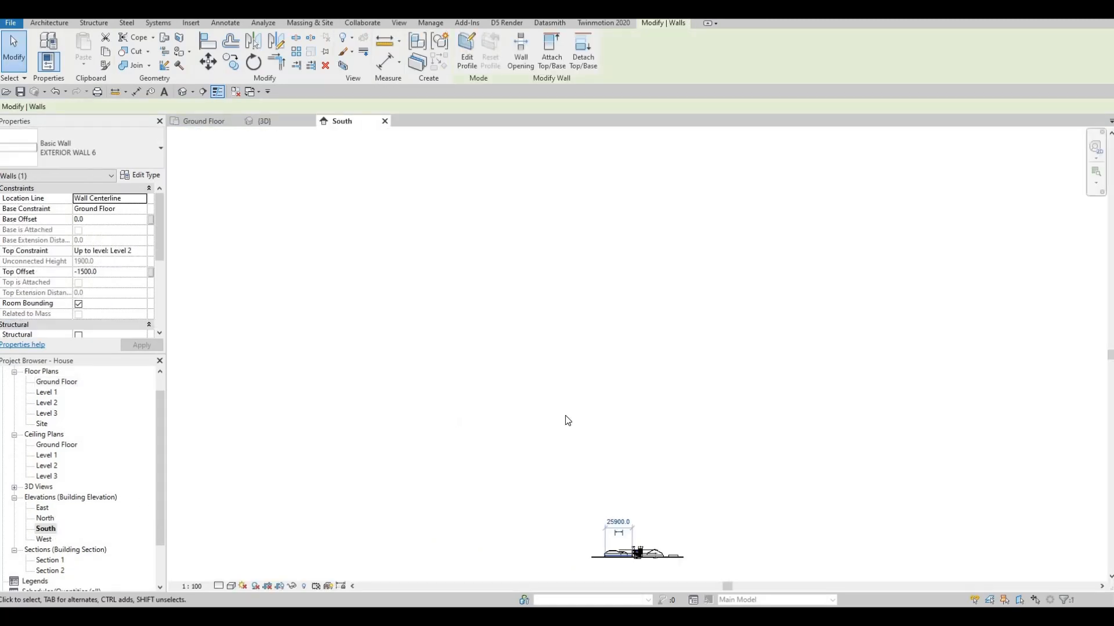
middle_click_drag(627, 568, 567, 419)
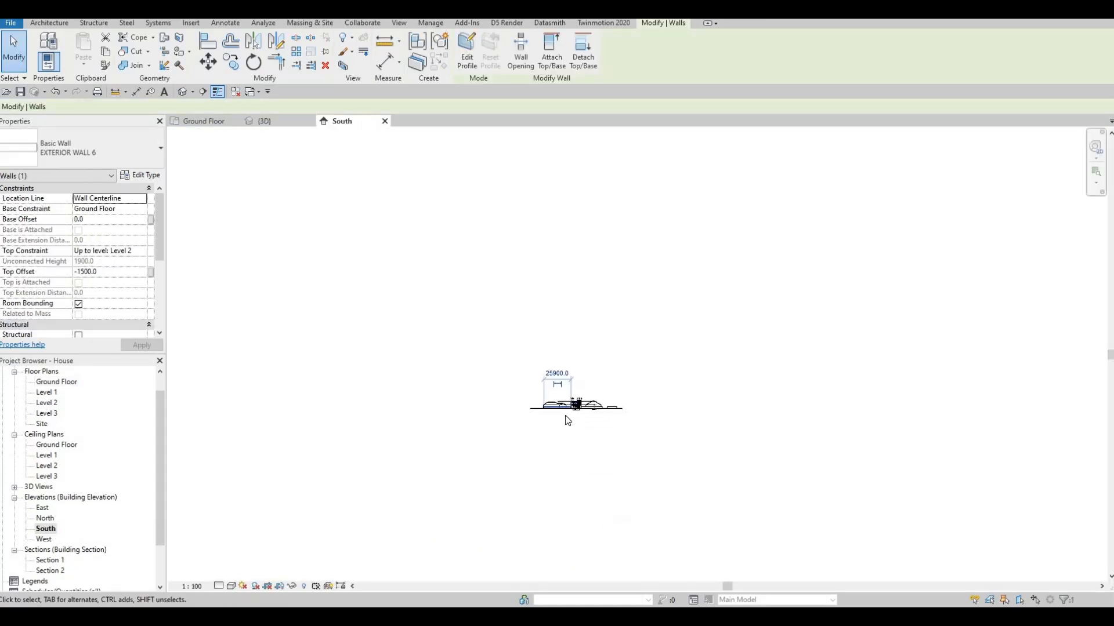
scroll(566, 418, "up", 2)
scroll(539, 379, "up", 5)
key("Escape")
left_click(489, 371)
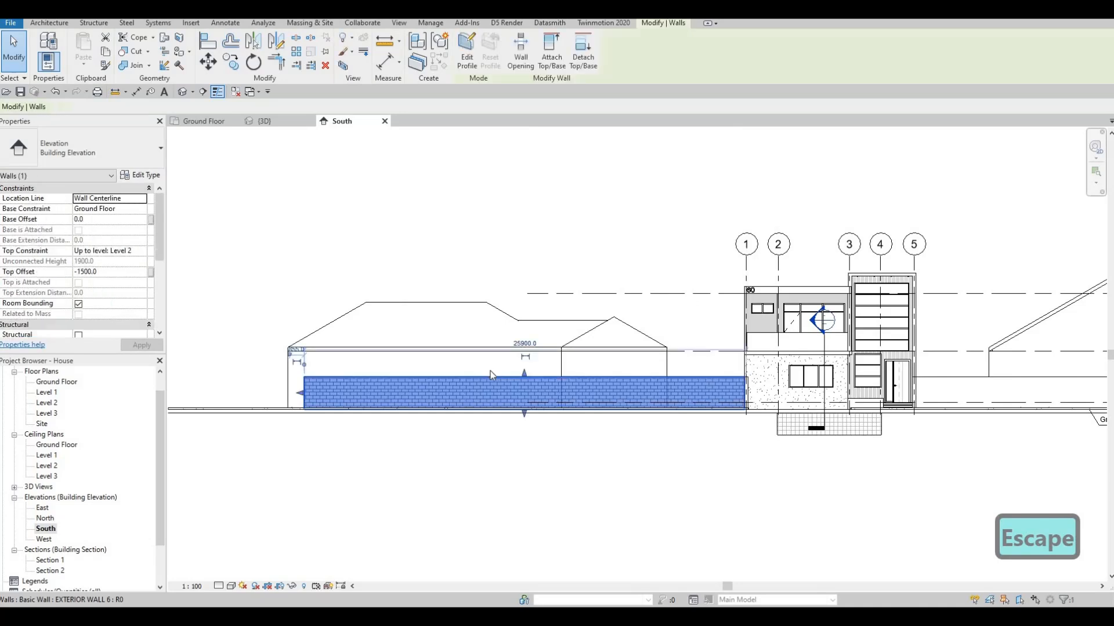
scroll(478, 379, "up", 2)
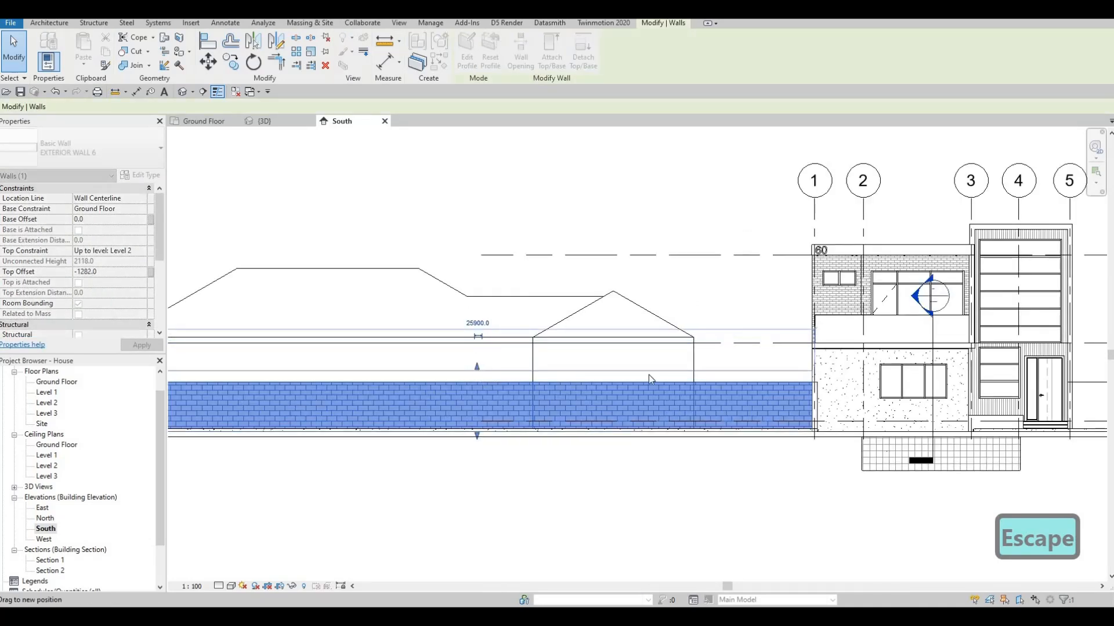
key("Escape")
Raise the top of the eastern front wall next to the house
scroll(648, 378, "down", 2)
middle_click_drag(648, 378, 277, 389)
key("Escape")
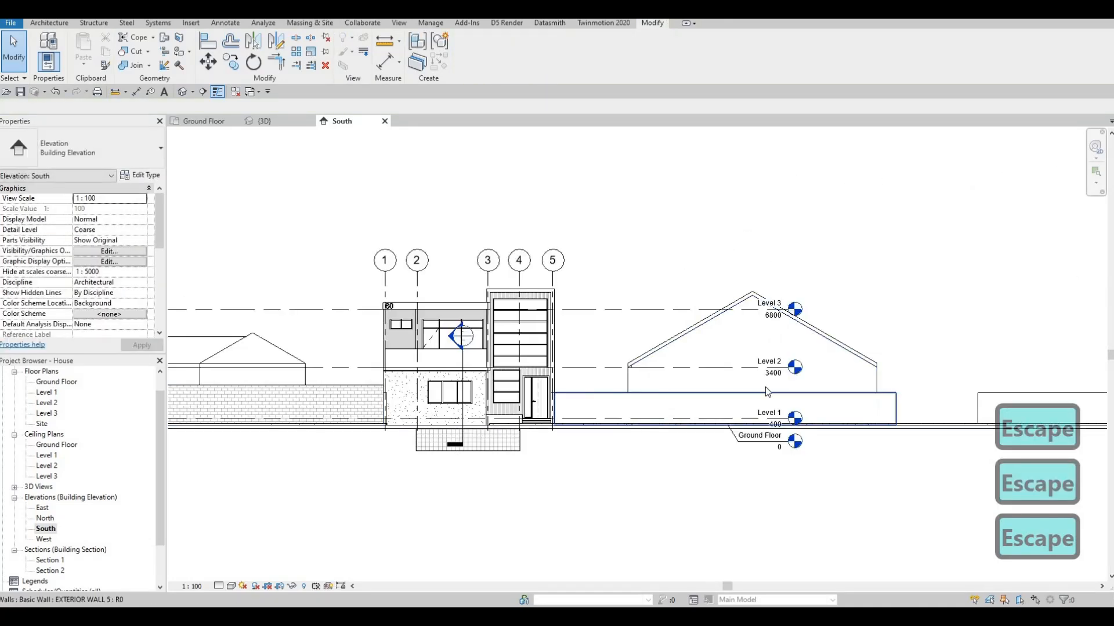
left_click(771, 388)
scroll(774, 387, "up", 2)
left_click_drag(766, 385, 764, 377)
key("Escape")
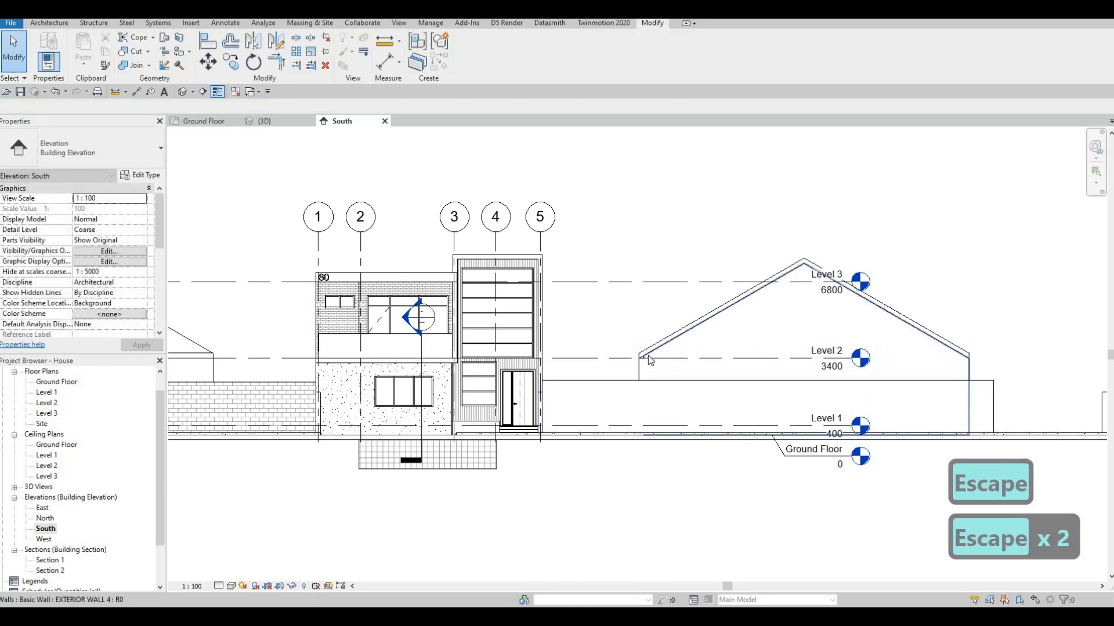
Place three M_Window-Casement-Double 1200 x 1500mm windows in the south gable wall of the eastern neighbouring building, around Level 2
scroll(648, 356, "up", 3)
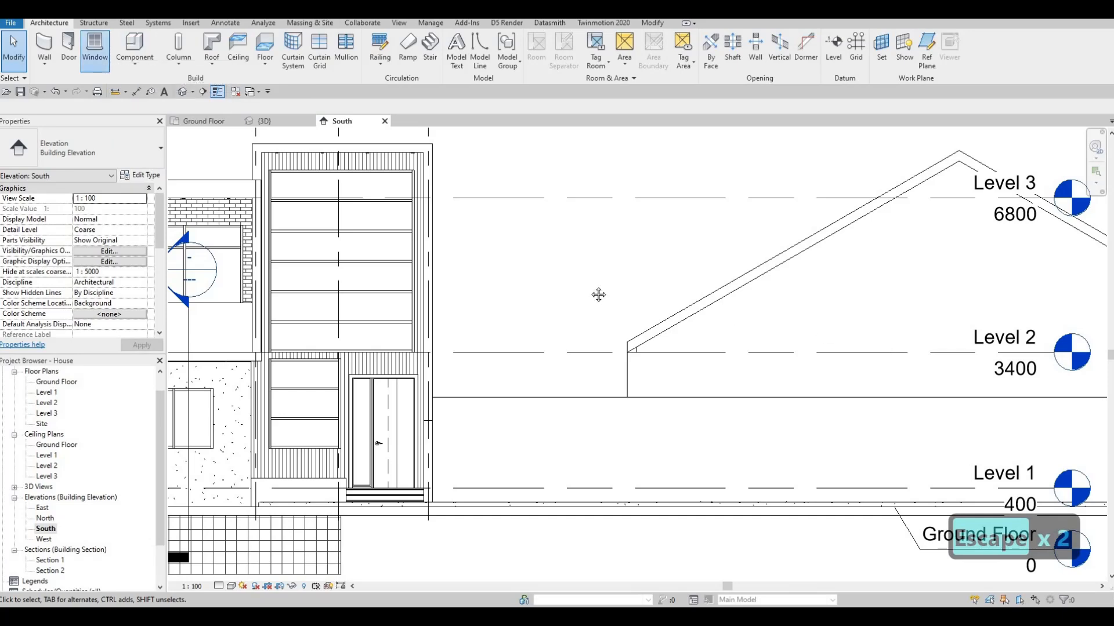
middle_click_drag(857, 335, 567, 279)
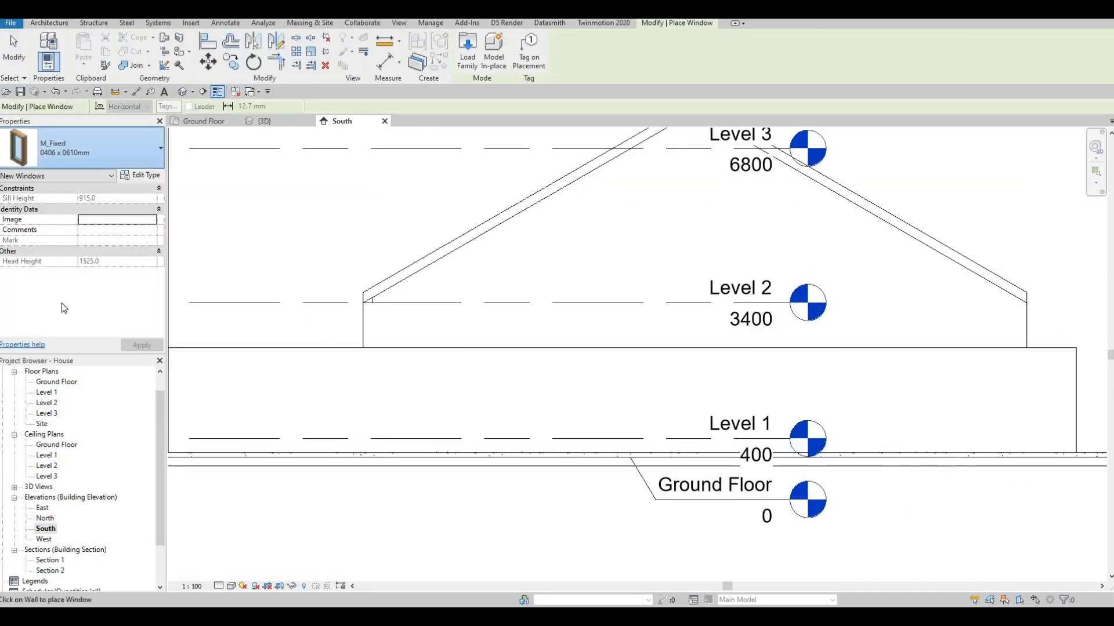
left_click(87, 148)
left_click(79, 384)
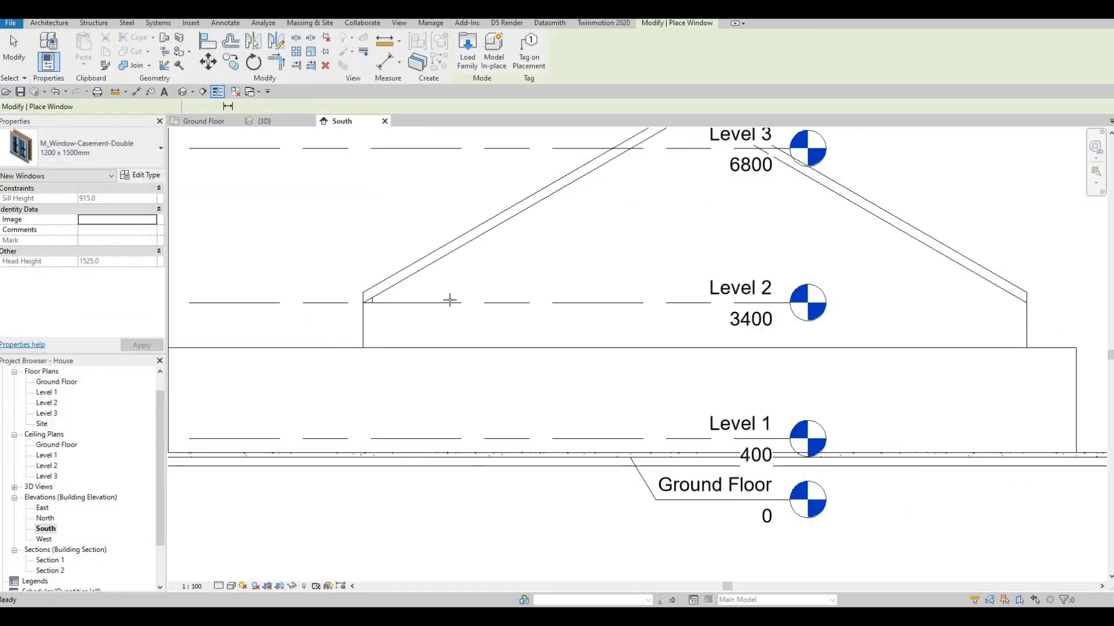
left_click(486, 321)
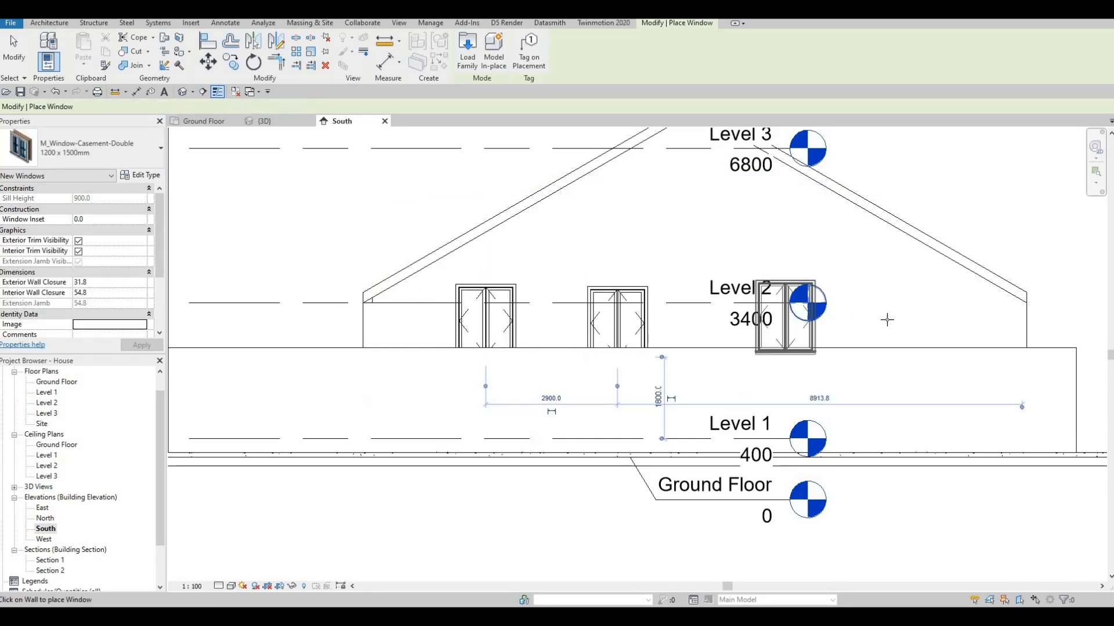
key("Escape")
key("Escape")
key("Escape")
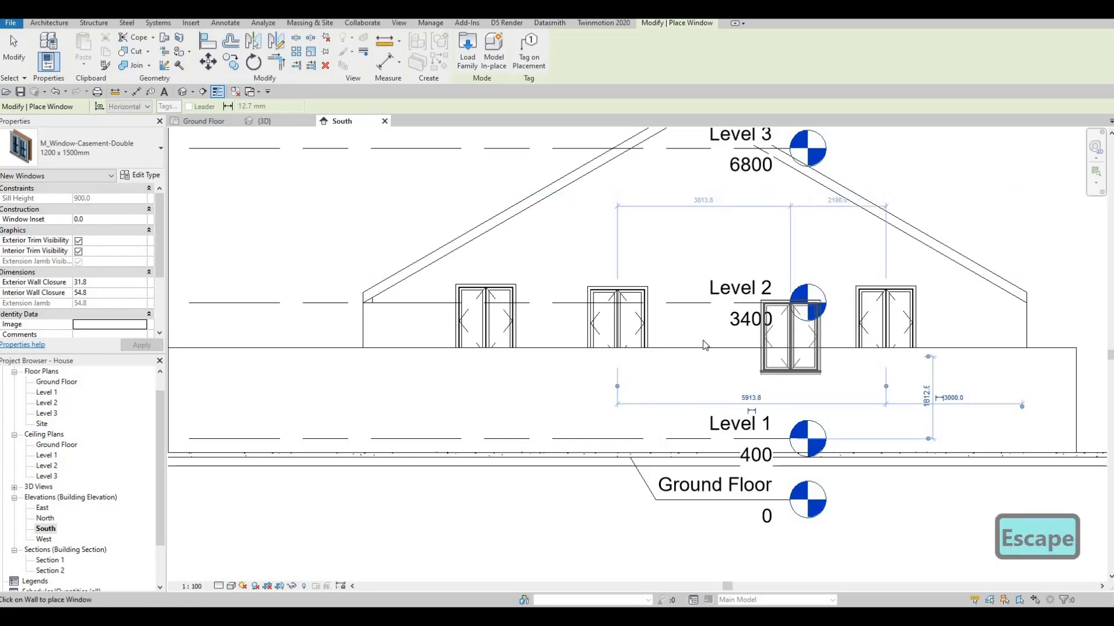
Align the top of the middle casement window with the top of the westernmost one
key("a")
key("l")
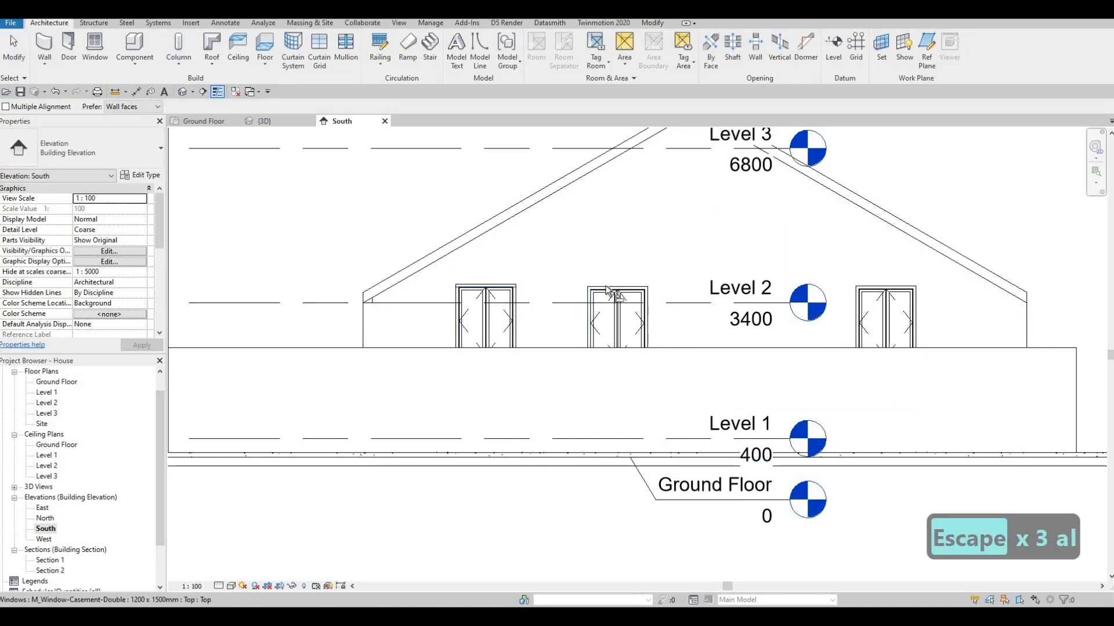
left_click(814, 294)
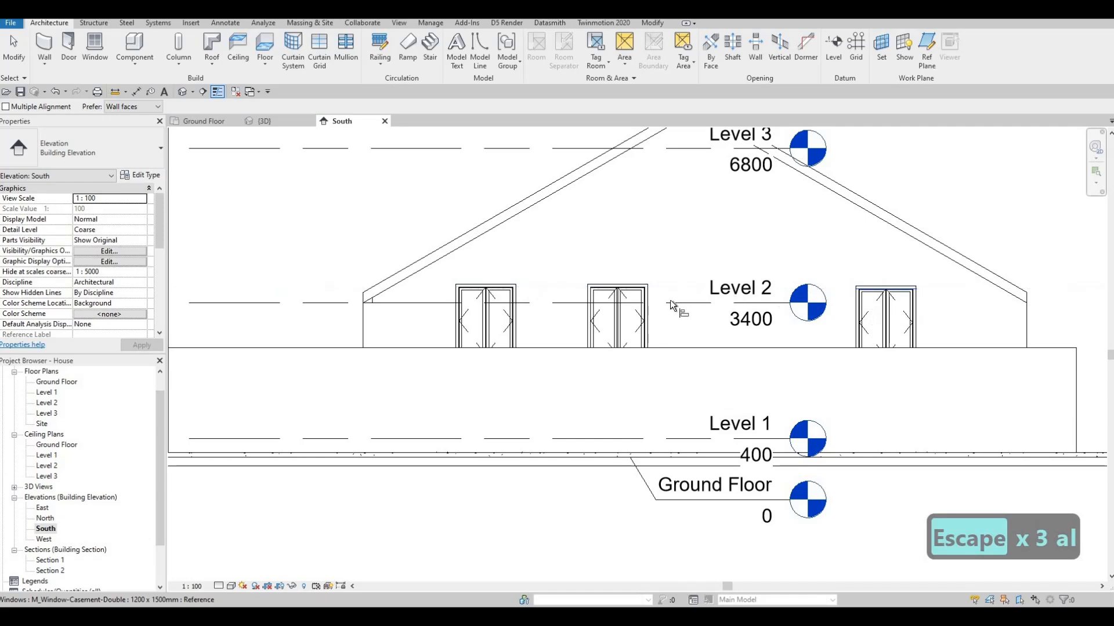
key("Escape")
key("Escape")
Examine the casement windows of the eastern neighbouring building and the middle window's properties
scroll(798, 269, "down", 3)
scroll(810, 276, "down", 2)
middle_click_drag(381, 307, 510, 288)
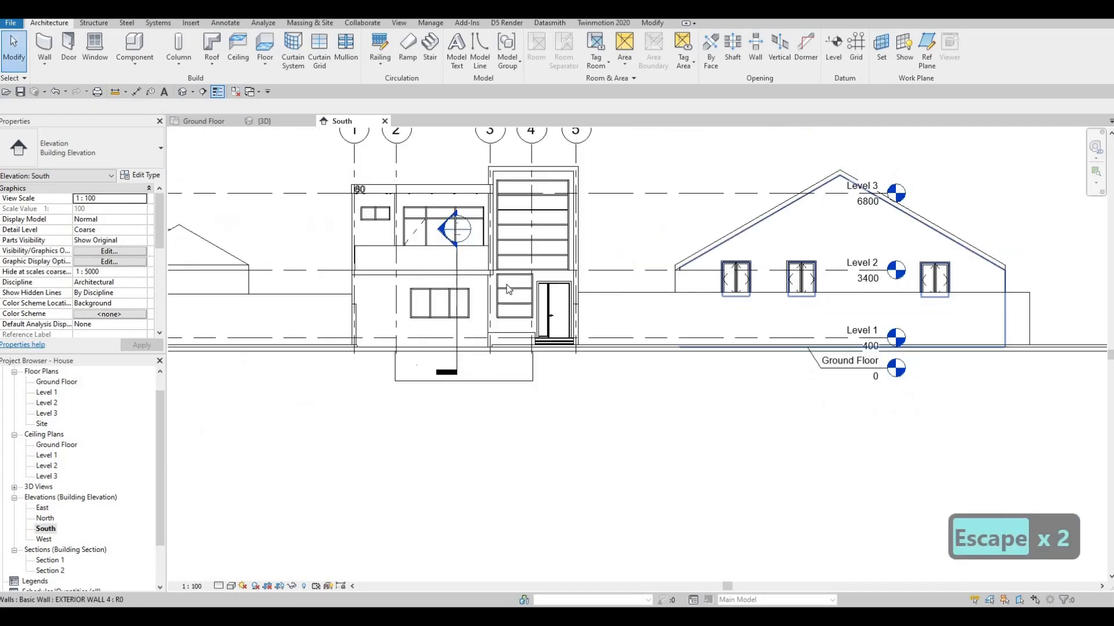
middle_click_drag(795, 283, 514, 290)
scroll(511, 289, "up", 2)
left_click(510, 289)
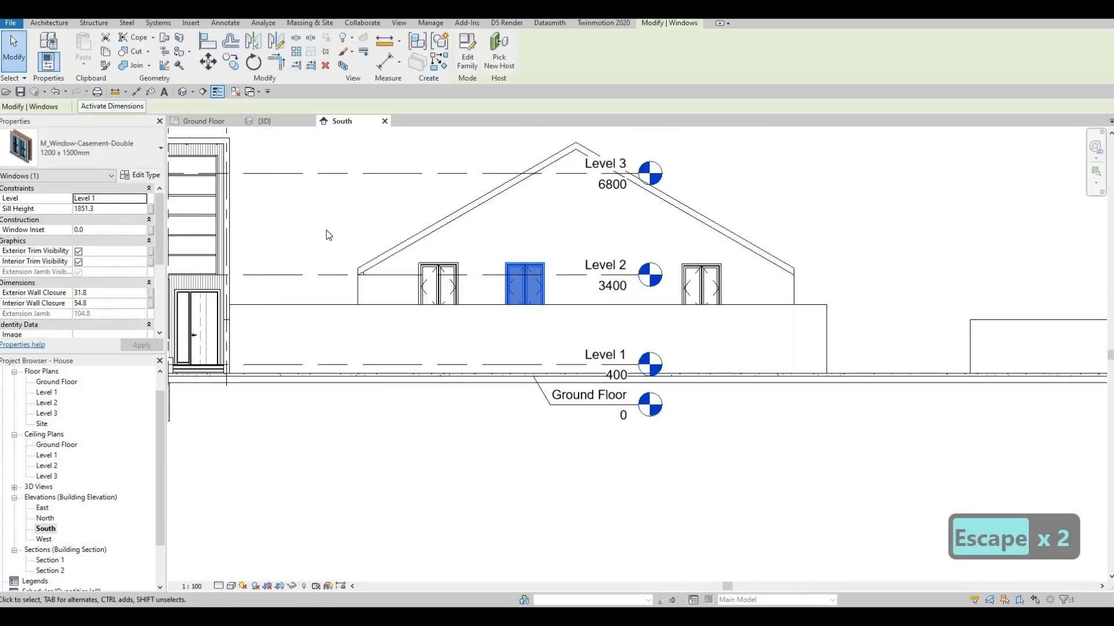
key("Escape")
key("Escape")
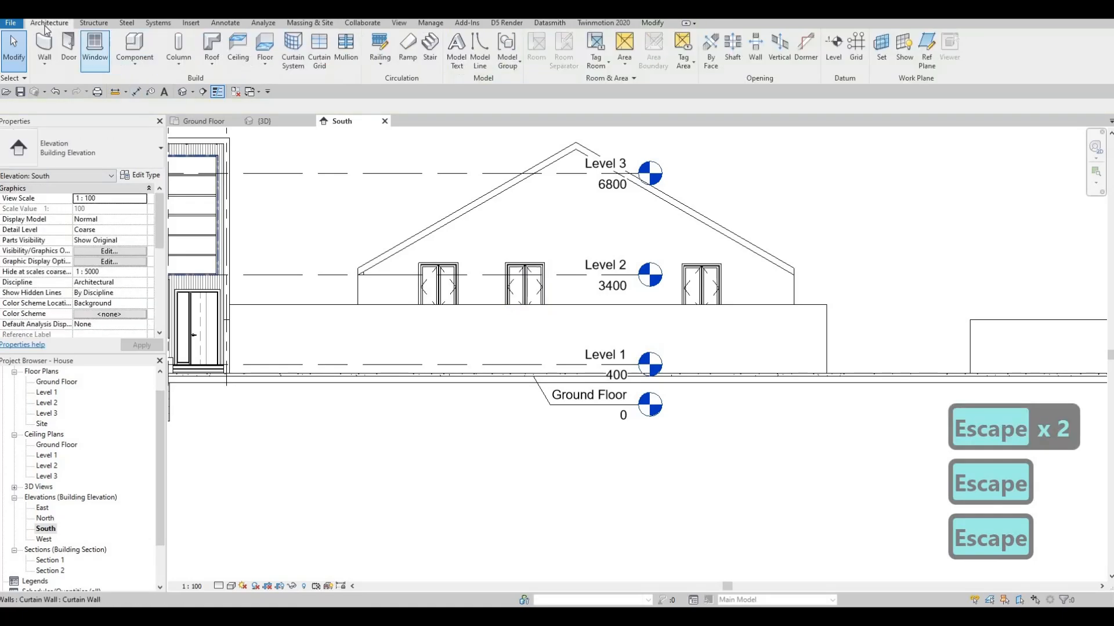
Place an M_Fixed 0915 x 1220mm window centred under the roof apex in the eastern neighbouring building's south gable wall
left_click(54, 158)
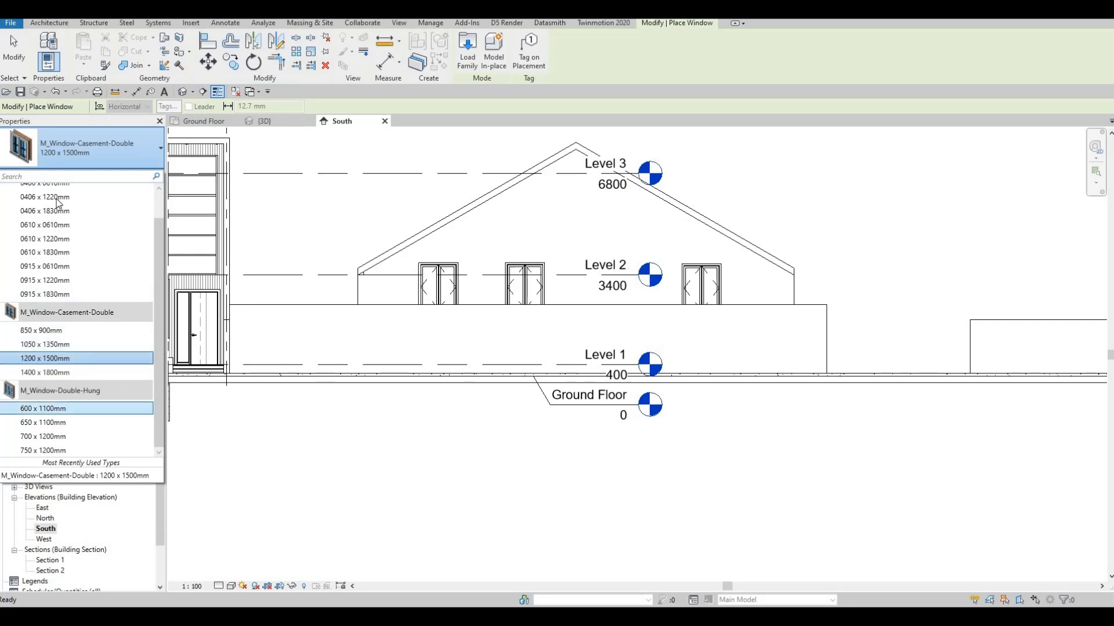
scroll(61, 260, "up", 1)
left_click(58, 224)
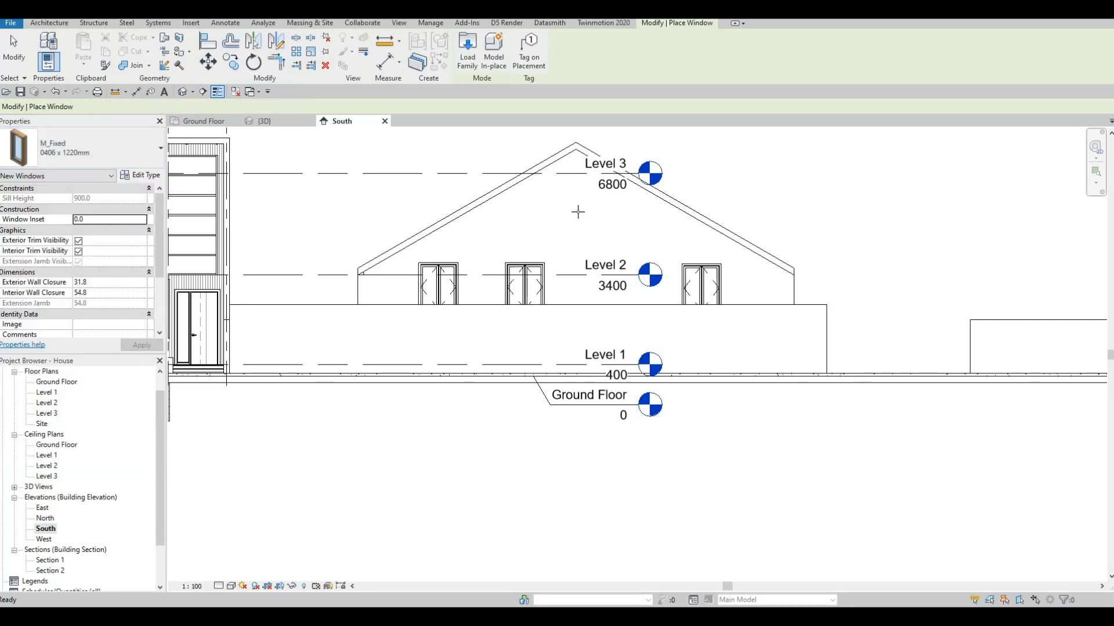
left_click(42, 151)
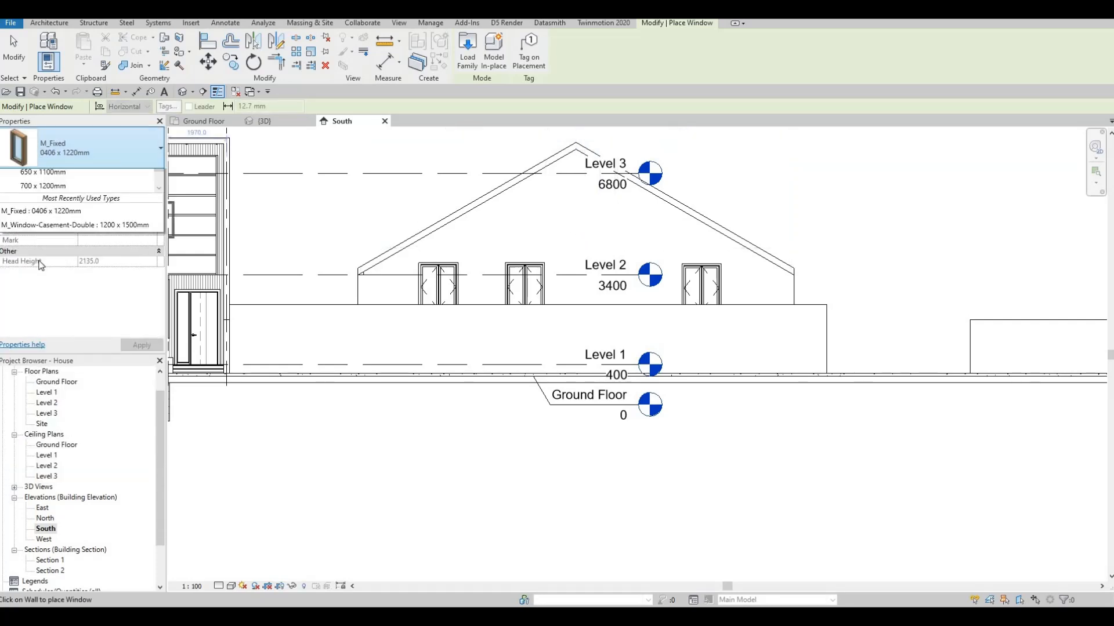
left_click(582, 212)
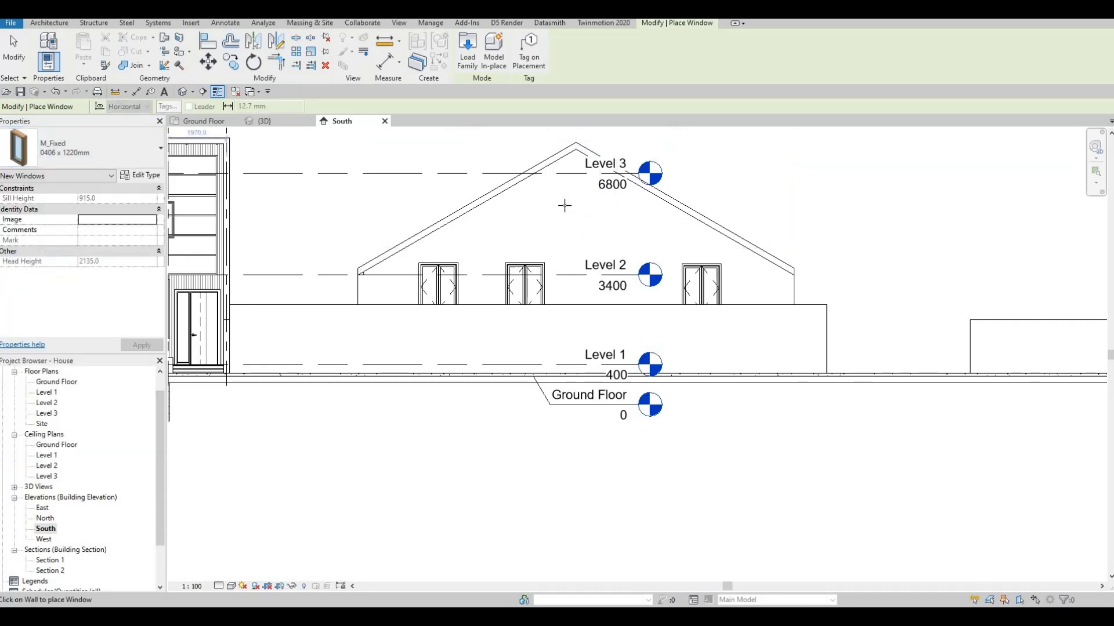
left_click(65, 161)
scroll(45, 264, "up", 1)
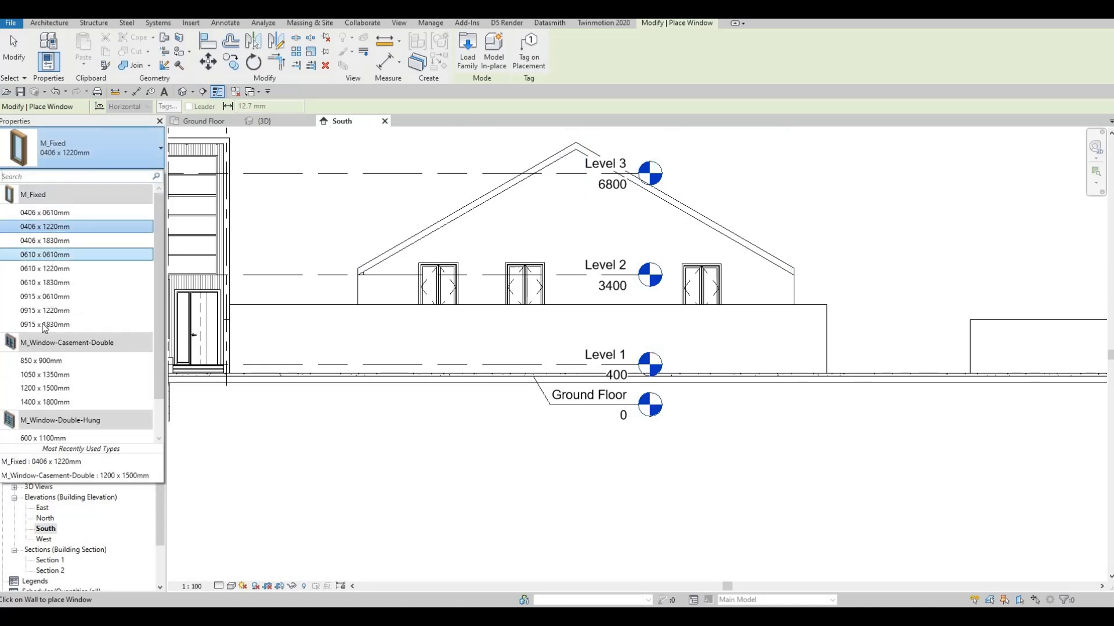
left_click(50, 312)
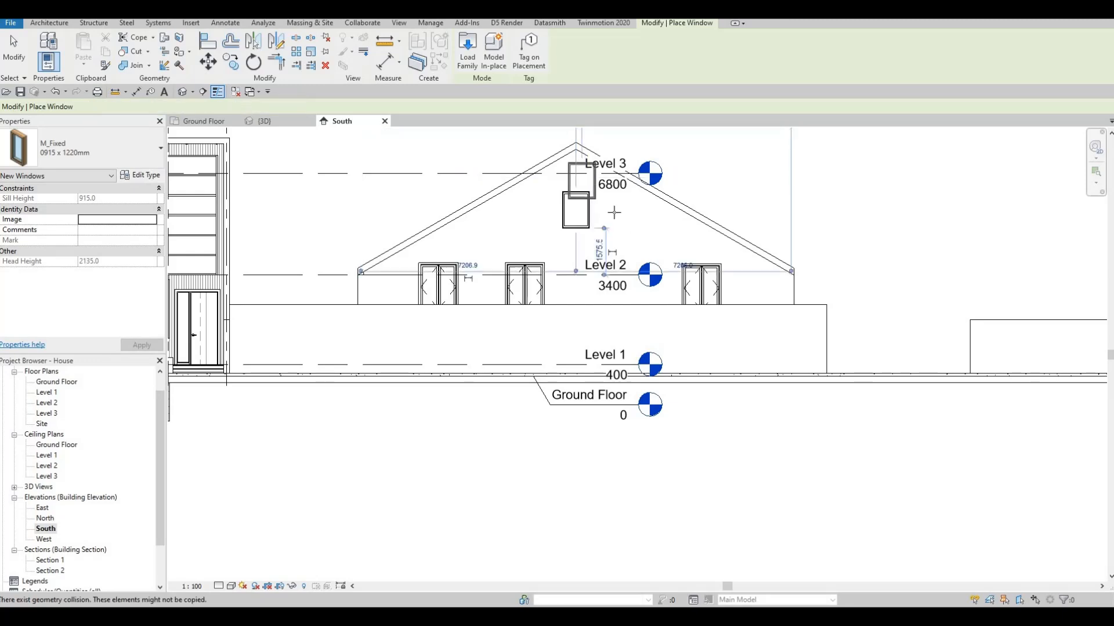
Place four M_Window-Double-Hung 600 x 1100mm windows along the main south wall of the western neighbouring building
scroll(501, 204, "down", 5)
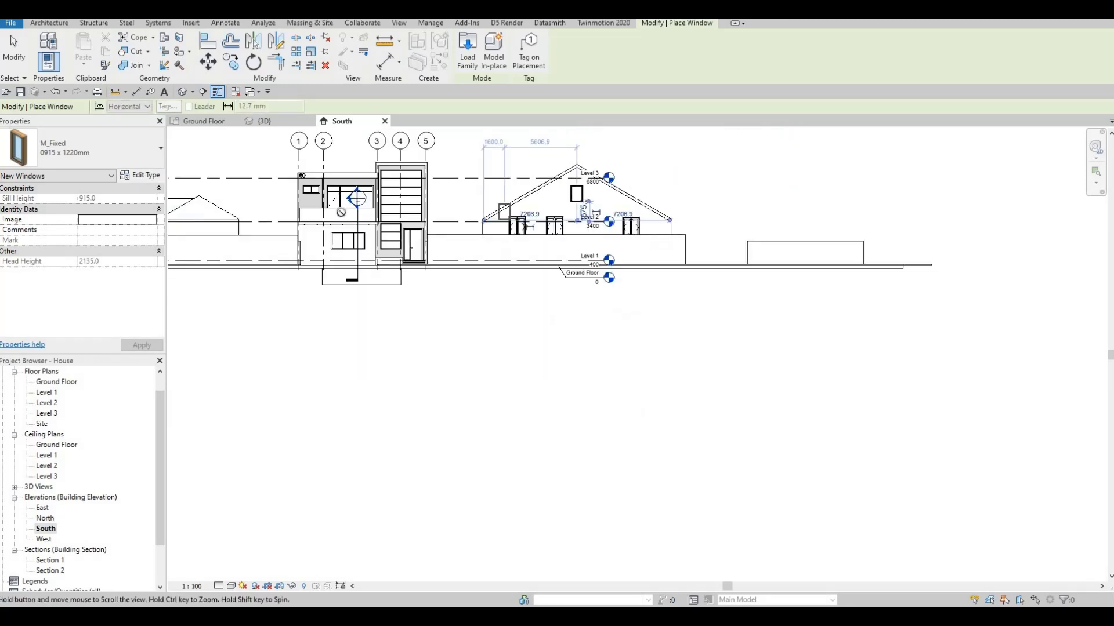
key("Escape")
left_click(55, 152)
scroll(55, 416, "down", 3)
left_click(47, 398)
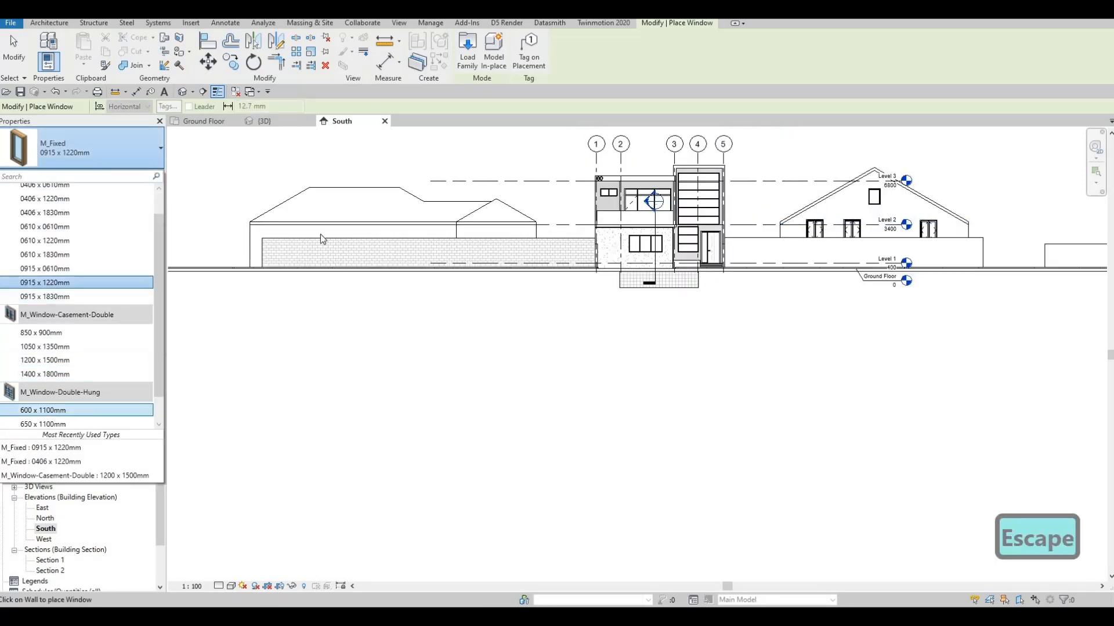
scroll(257, 243, "up", 5)
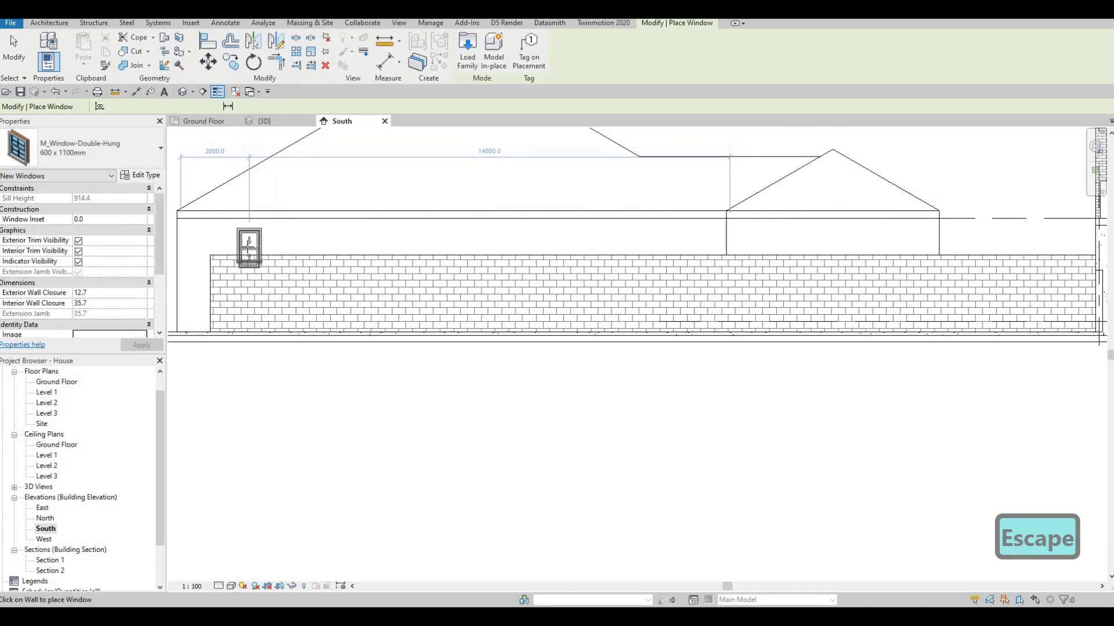
left_click(305, 245)
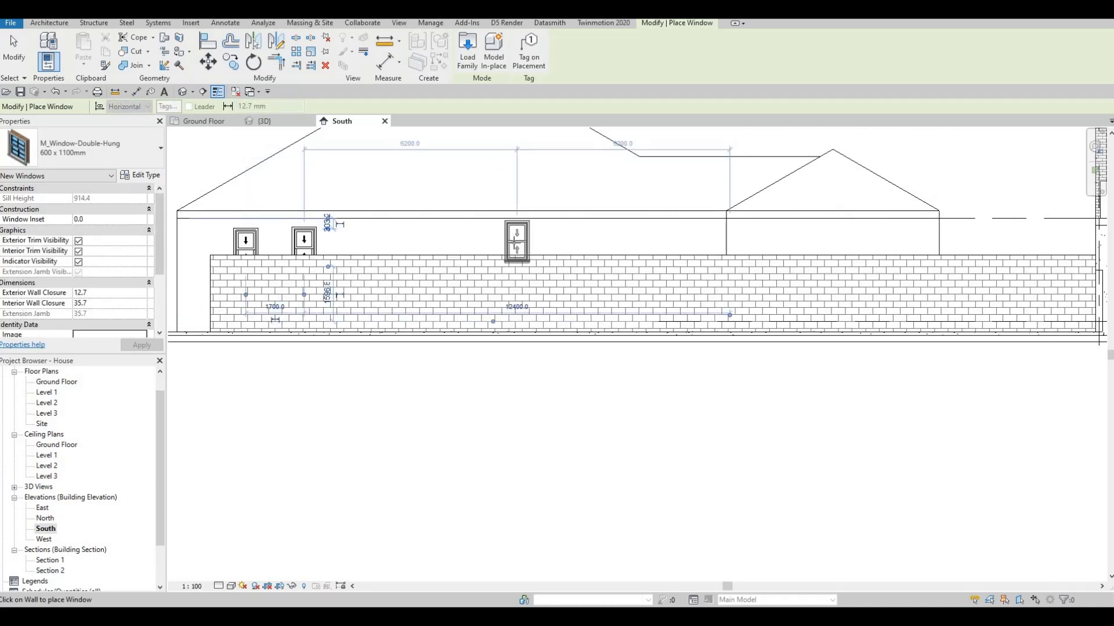
left_click(624, 242)
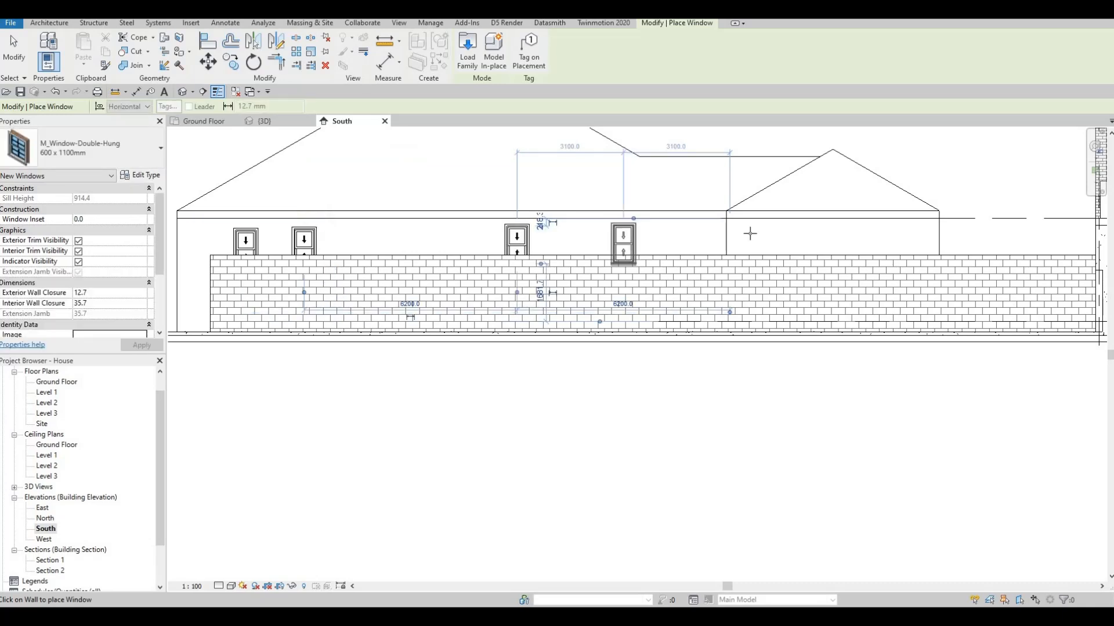
Place two more 600 x 1100mm double-hung windows in the south wall of the western neighbour's projecting wing
left_click(799, 246)
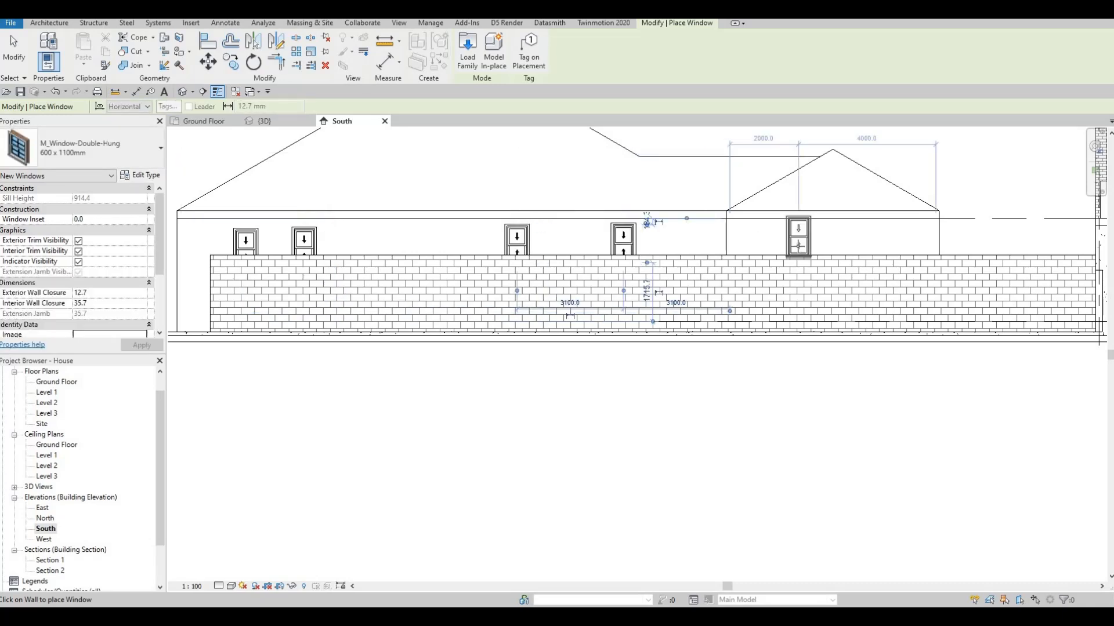
left_click(883, 246)
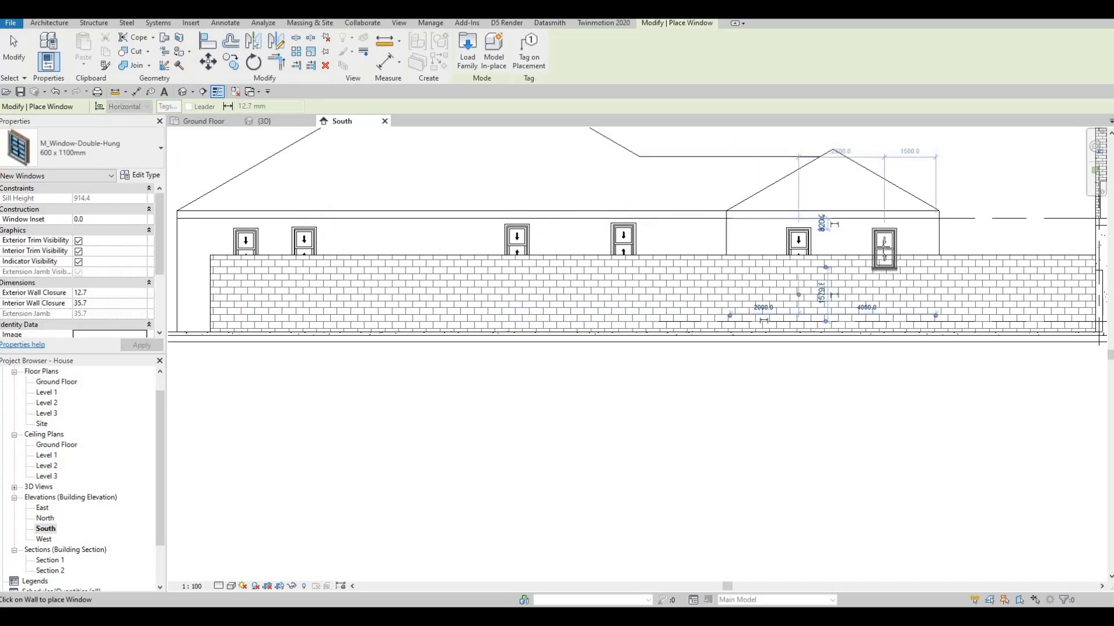
key("Escape")
key("Escape")
key("Escape")
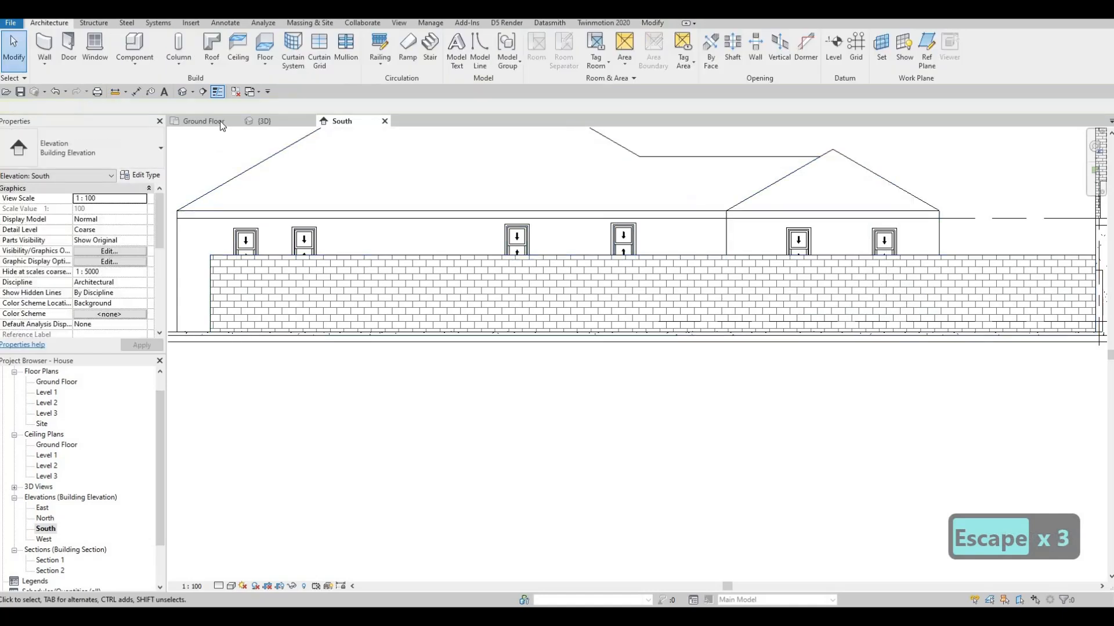
Place three 600 x 1100mm double-hung windows along the east wall of the western neighbour's wing in the Ground Floor plan
left_click(216, 123)
key("Escape")
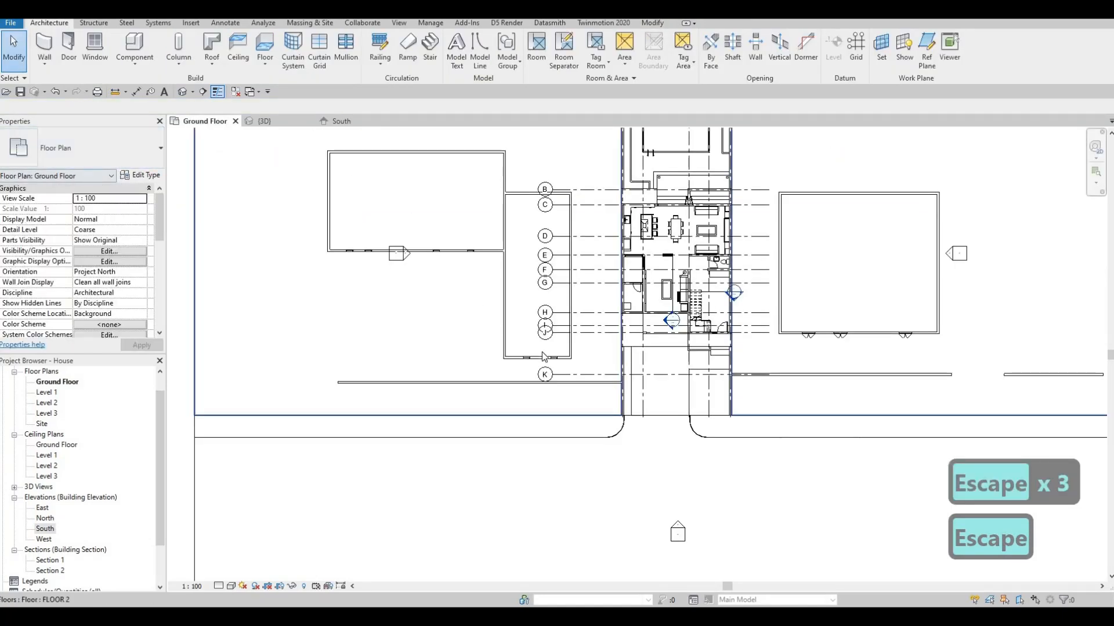
left_click(561, 357)
key("c")
key("s")
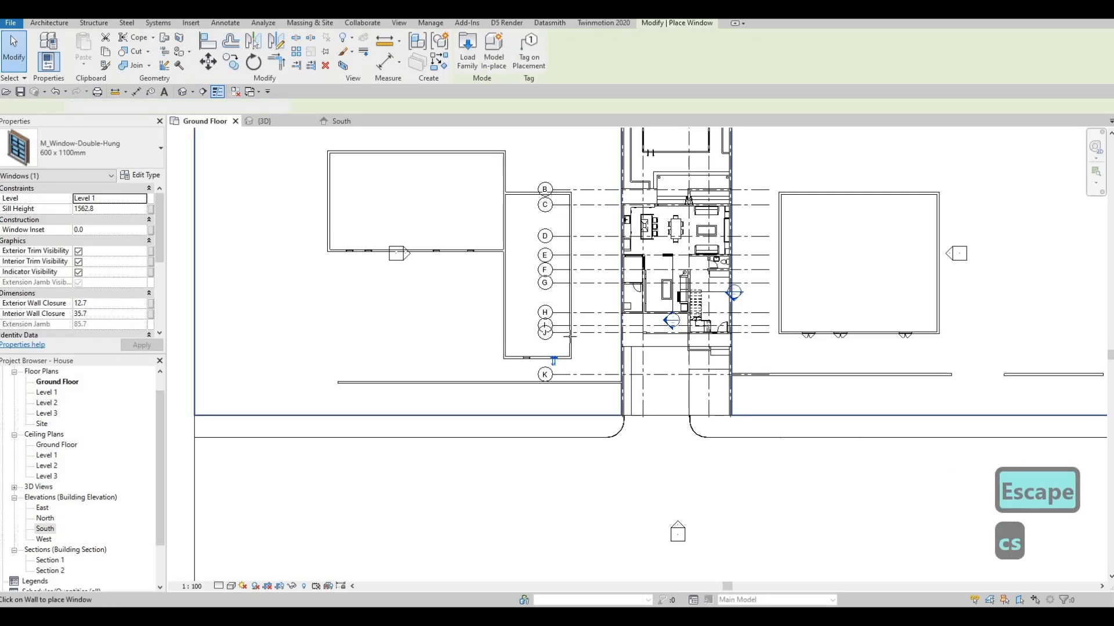
scroll(566, 339, "up", 1)
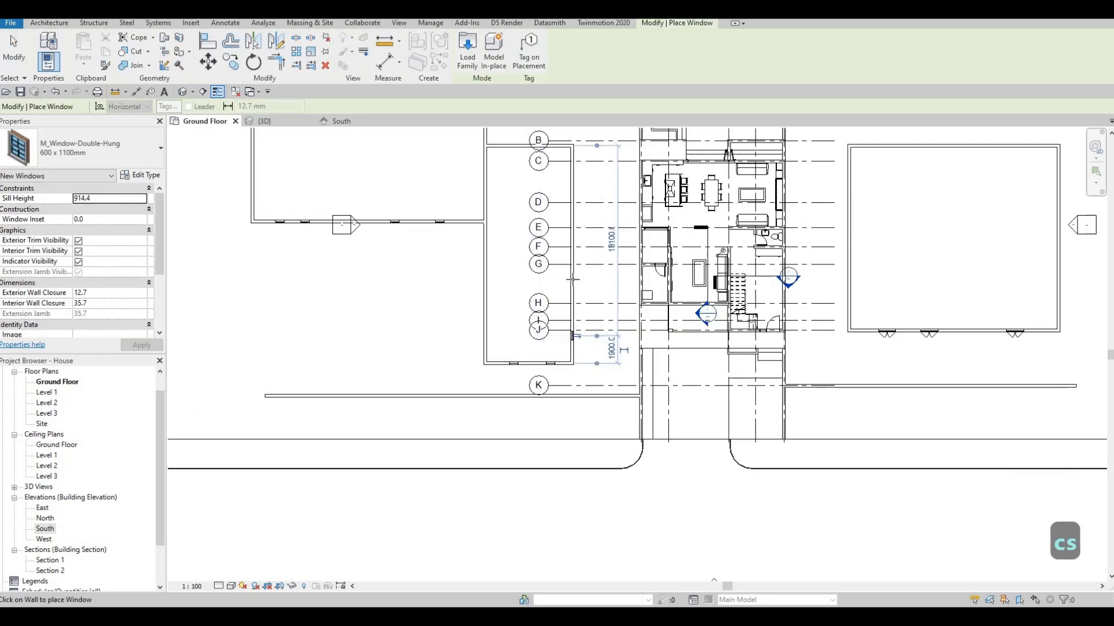
scroll(574, 278, "up", 2)
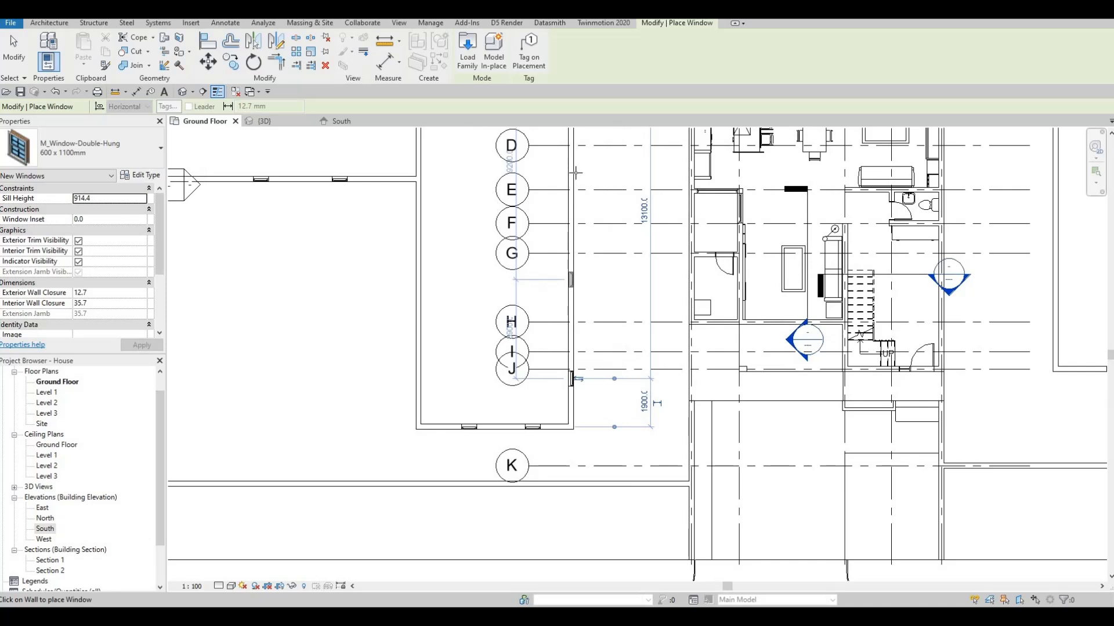
left_click(574, 175)
scroll(559, 194, "down", 1)
middle_click_drag(642, 246, 274, 299)
key("Escape")
key("Escape")
key("Escape")
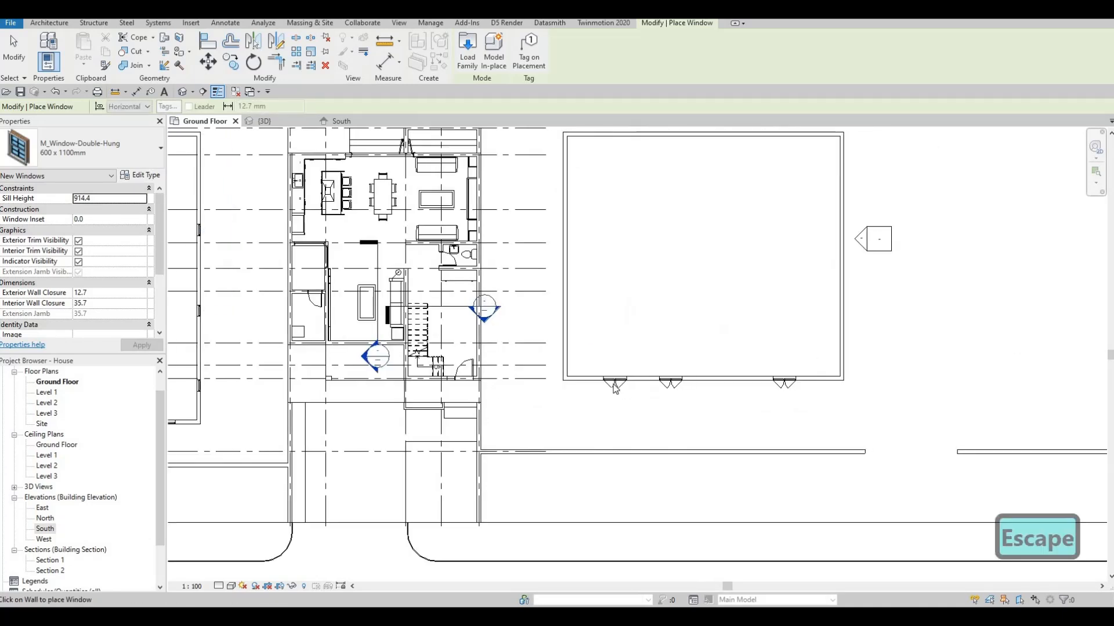
Place two M_Window-Casement-Double 1200 x 1500mm windows in the west wall of the eastern neighbouring building
left_click(567, 319)
key("c")
key("s")
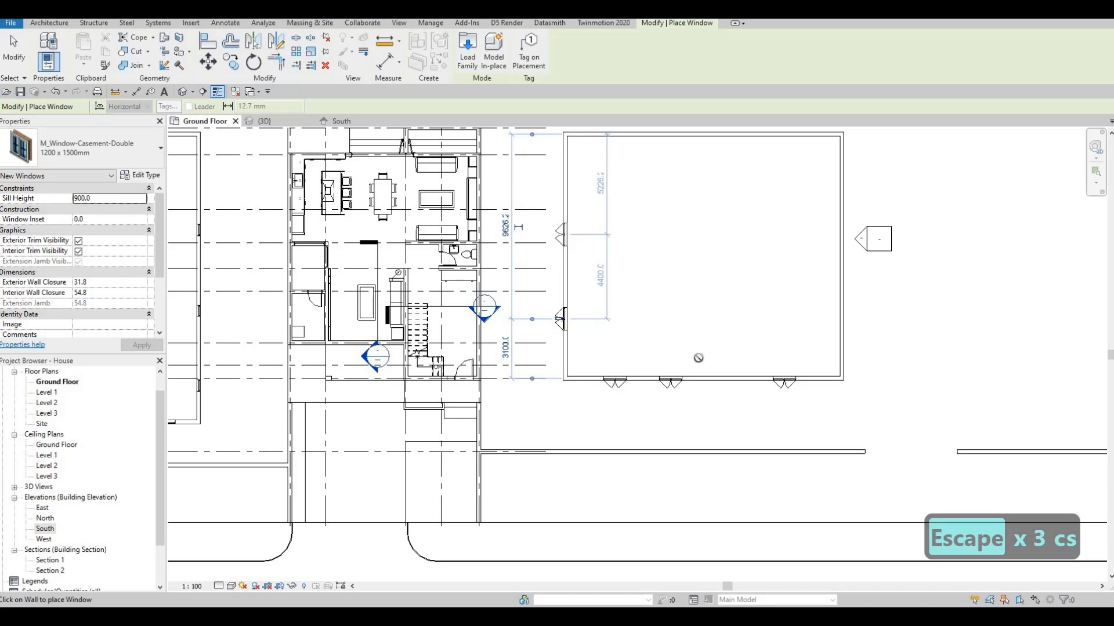
key("Escape")
scroll(525, 274, "down", 2)
middle_click_drag(527, 414, 440, 414)
middle_click_drag(528, 375, 657, 332)
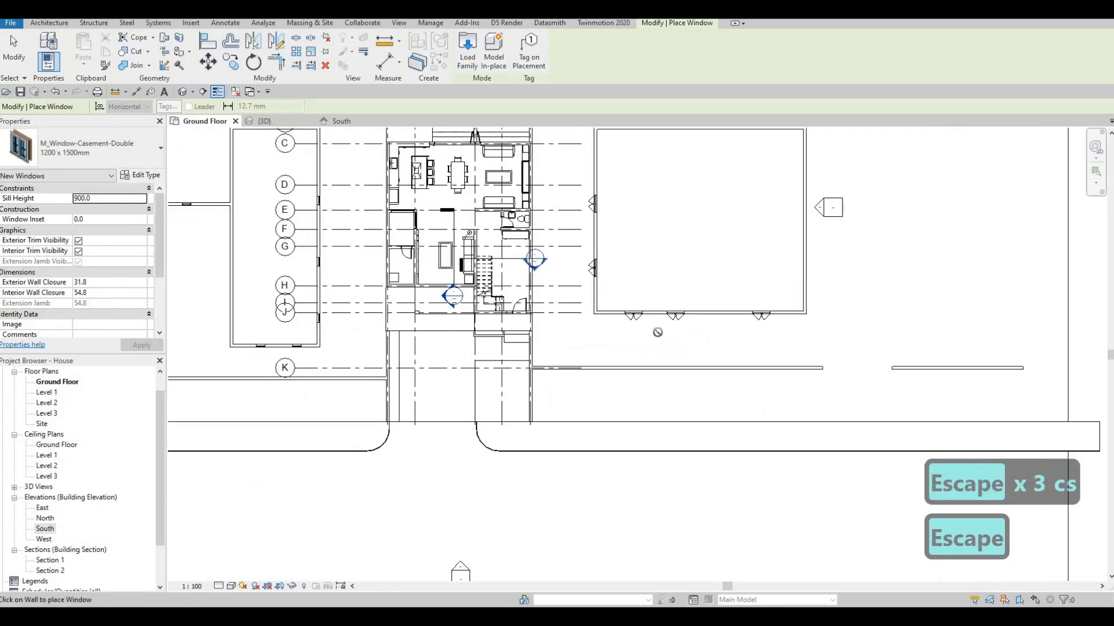
middle_click_drag(255, 204, 364, 193)
scroll(365, 193, "up", 1)
key("Escape")
key("Escape")
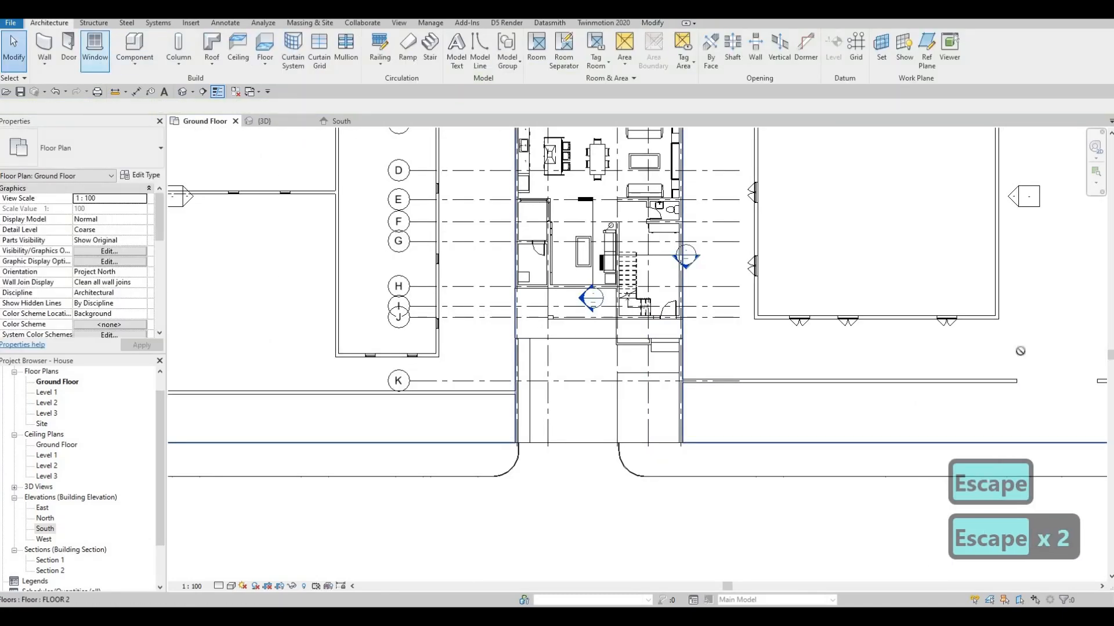
Place an M_Single-Flush 0762 x 2134mm door in the eastern neighbouring building's south wall, near its southeast corner
left_click(68, 46)
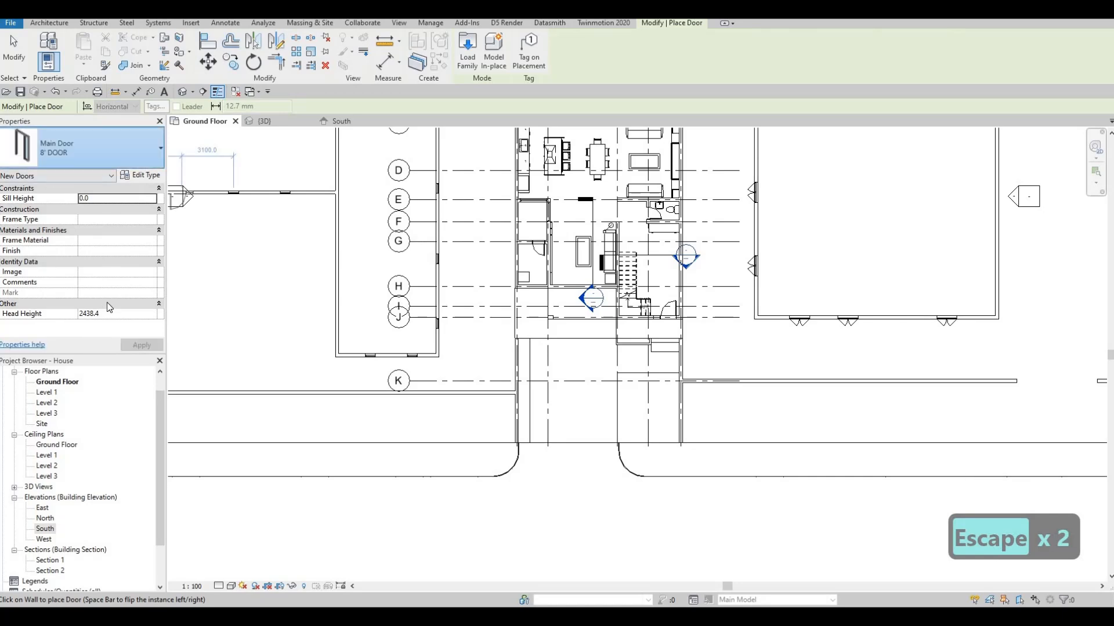
scroll(106, 302, "up", 9)
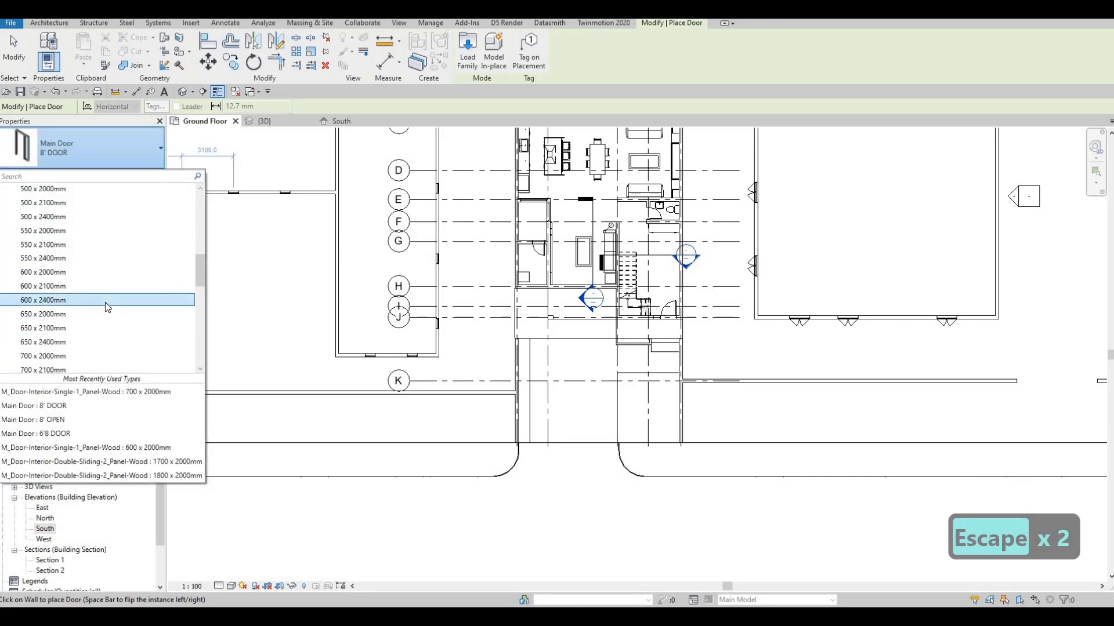
scroll(104, 302, "down", 10)
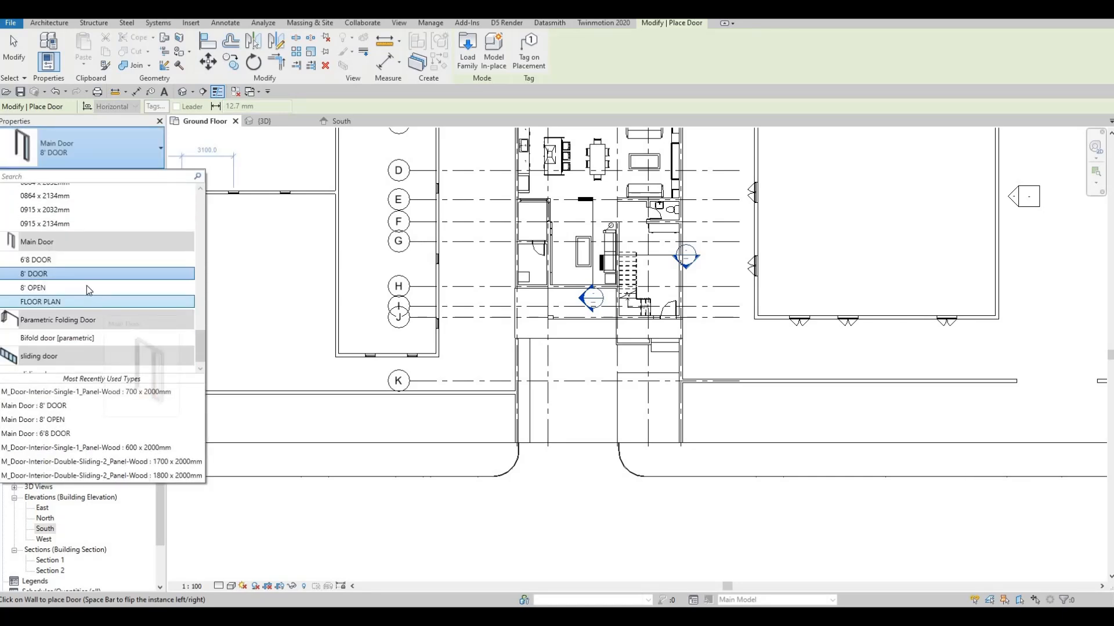
scroll(86, 285, "up", 3)
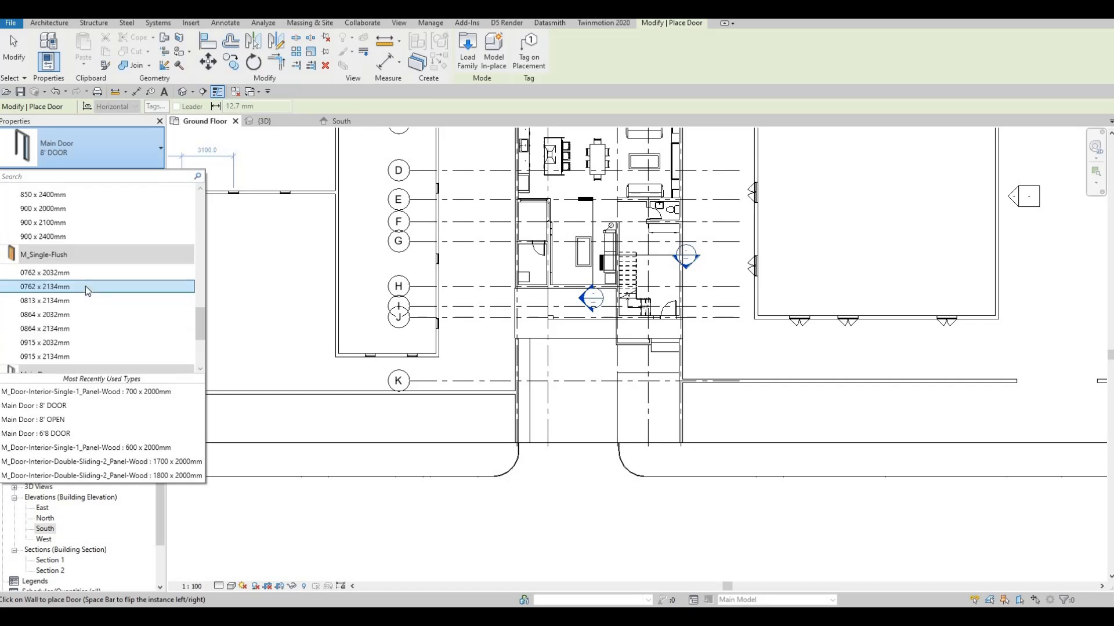
scroll(85, 287, "up", 5)
scroll(47, 333, "down", 3)
left_click(48, 340)
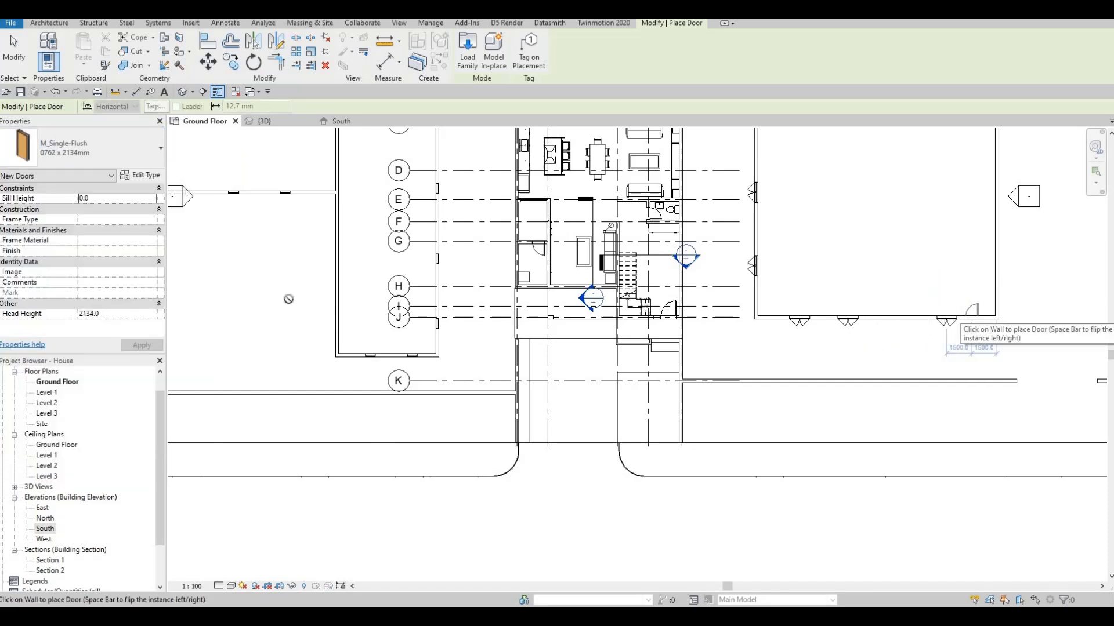
Place matching doors in the western neighbour's main south wall and its wing's west wall, and review them in the 3D view
middle_click_drag(410, 230, 599, 255)
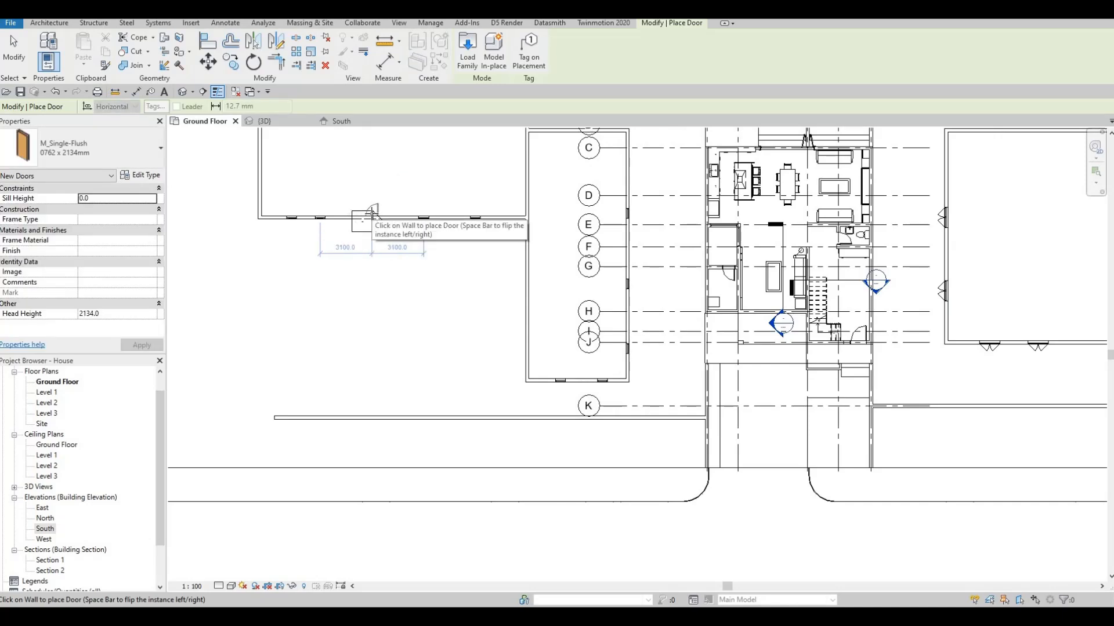
key("Escape")
key("Escape")
left_click(280, 124)
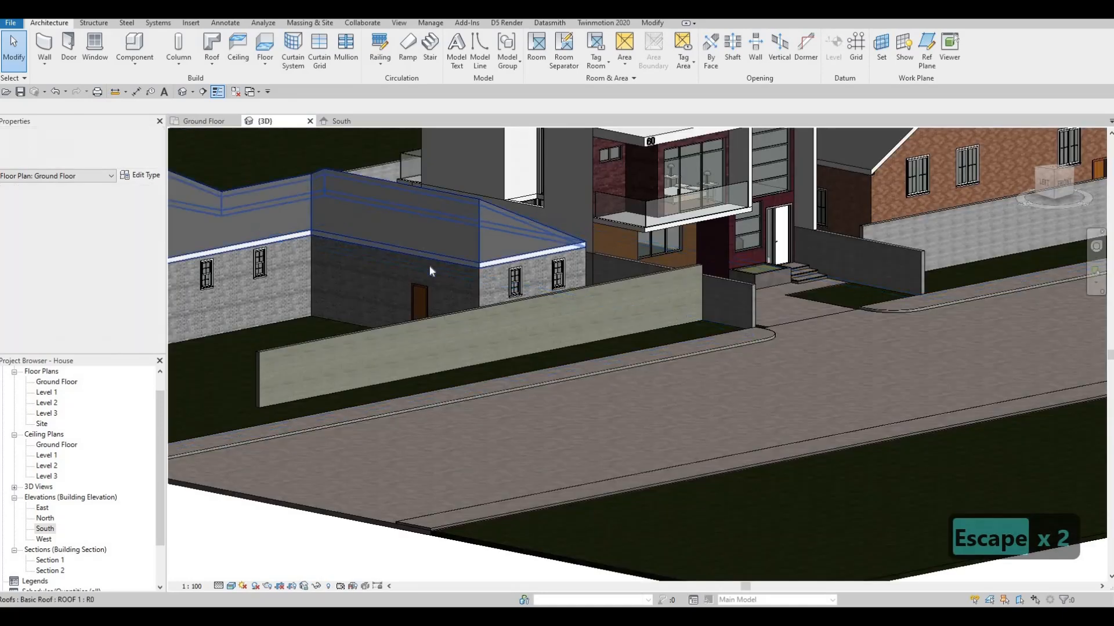
scroll(419, 273, "down", 1)
middle_click_drag(387, 305, 174, 310, "shift")
scroll(252, 312, "down", 1)
middle_click_drag(301, 273, 322, 315, "shift")
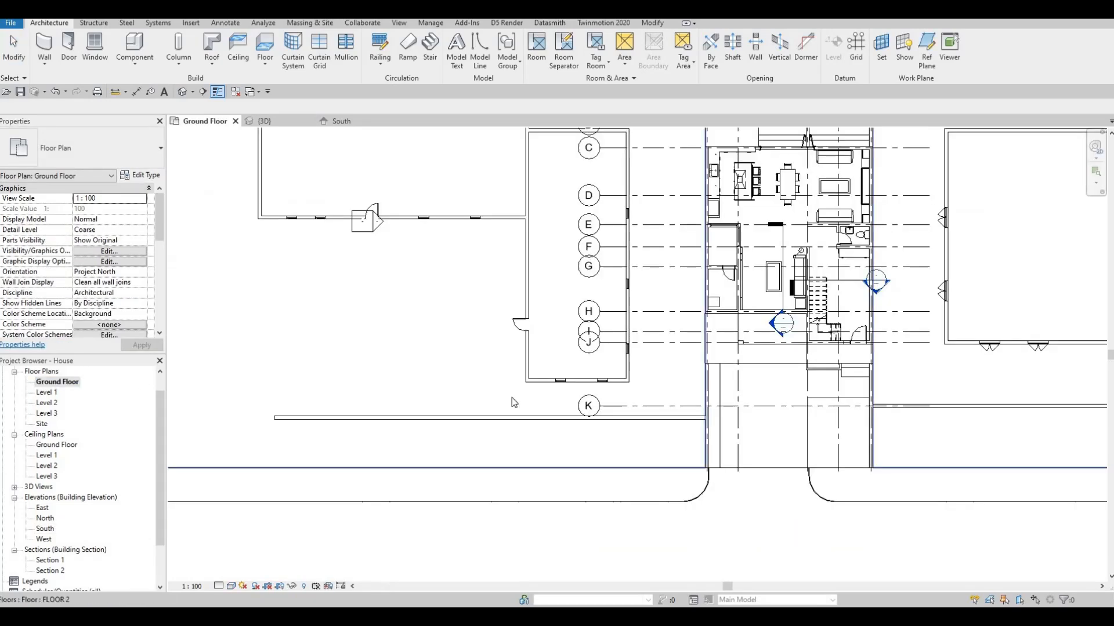
Draw an EXTERIOR WALL 6 rear boundary wall about 29600 mm long behind the western neighbouring building, running west from the house plot
middle_click_drag(526, 422, 494, 433)
key("Escape")
left_click(511, 430)
key("c")
key("s")
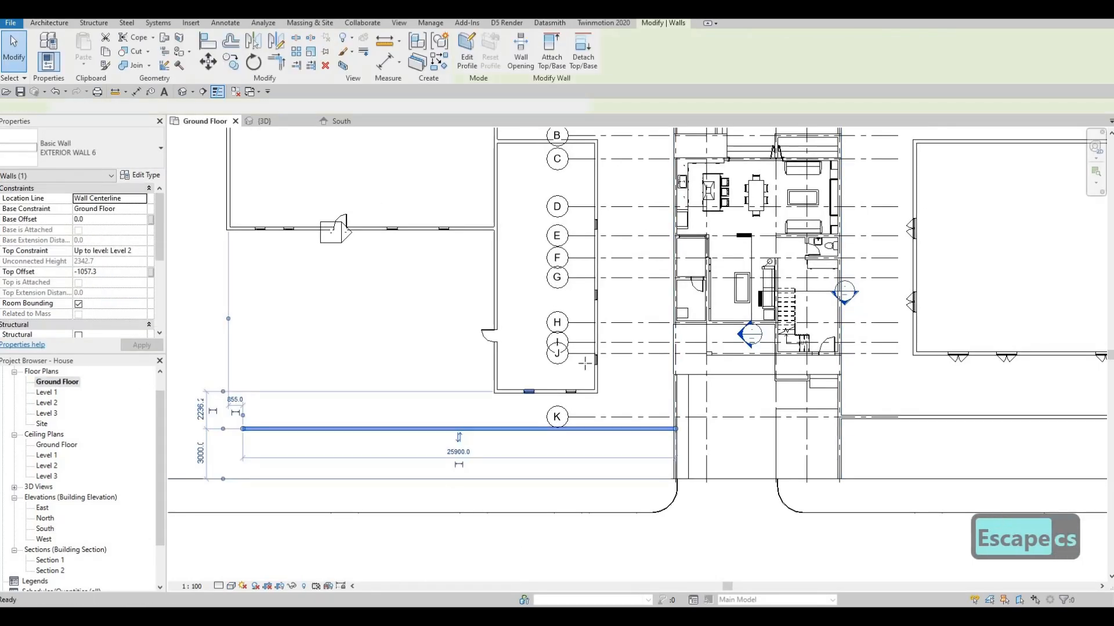
middle_click_drag(658, 168, 606, 496)
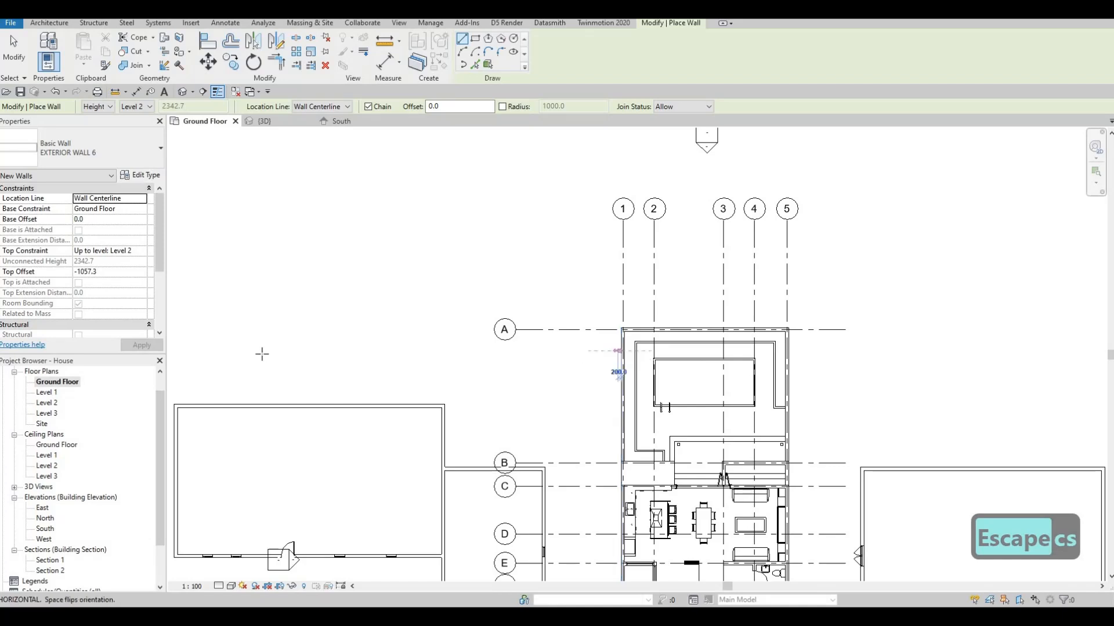
middle_click_drag(316, 323, 504, 298)
left_click(318, 325)
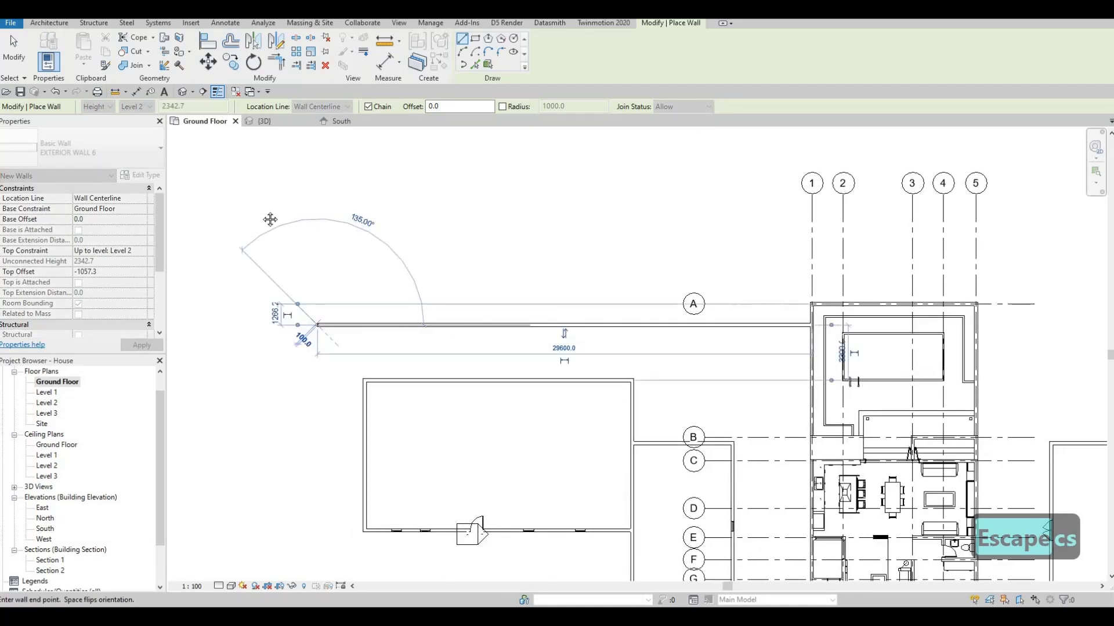
key("Escape")
scroll(457, 321, "down", 1)
middle_click_drag(893, 574, 450, 444)
key("Escape")
key("Escape")
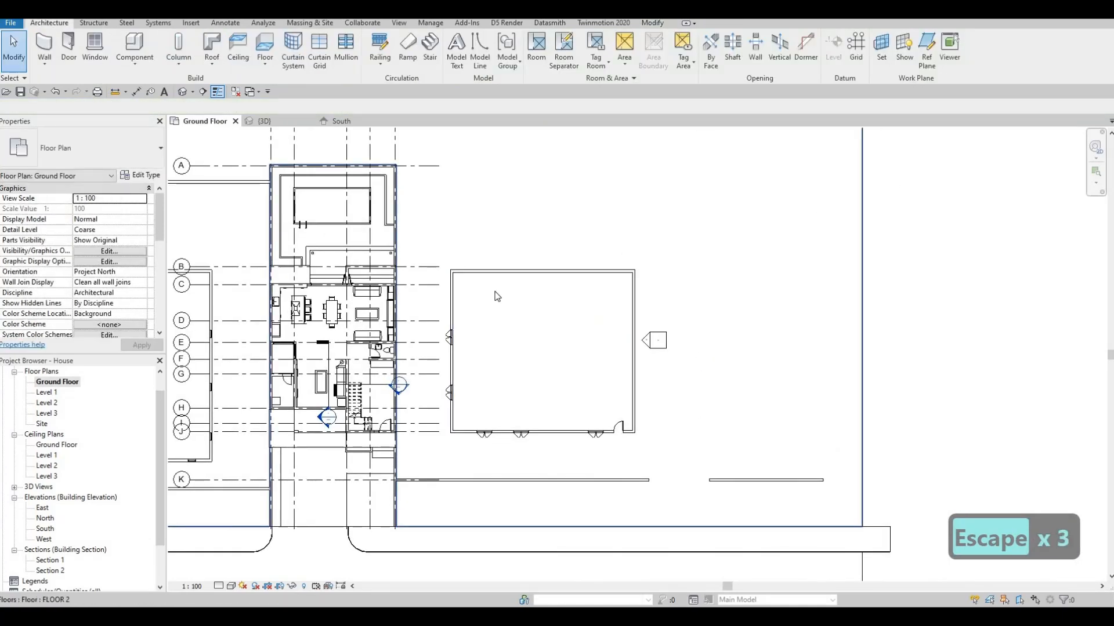
Draw an EXTERIOR WALL 5 rear boundary wall about 24900 mm long behind the eastern neighbouring building, running east from the house plot
left_click(580, 480)
key("c")
key("s")
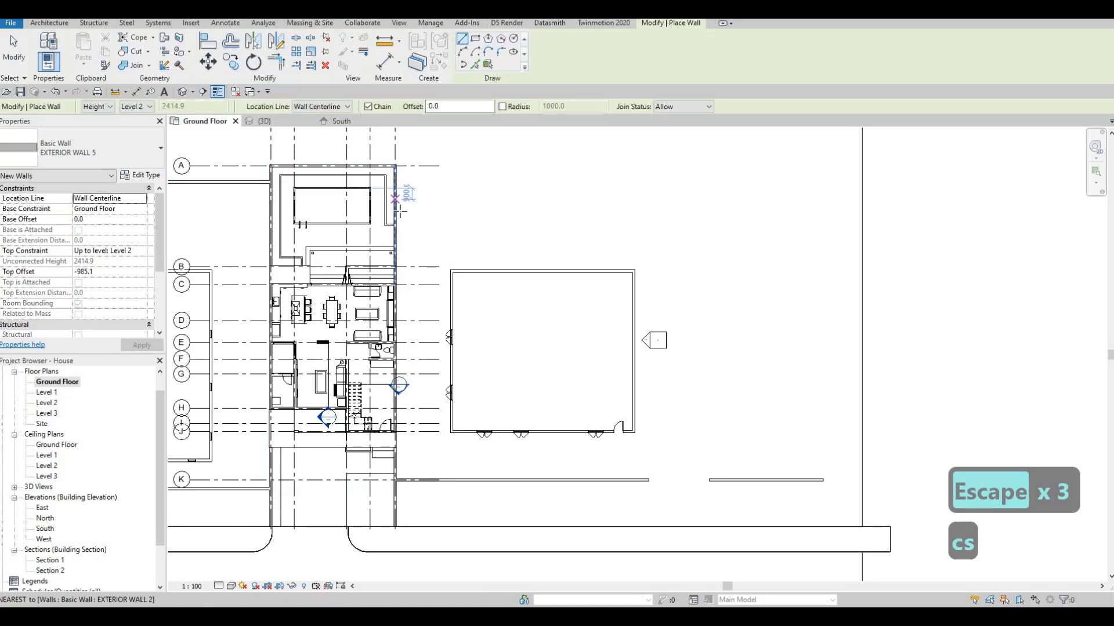
left_click(708, 210)
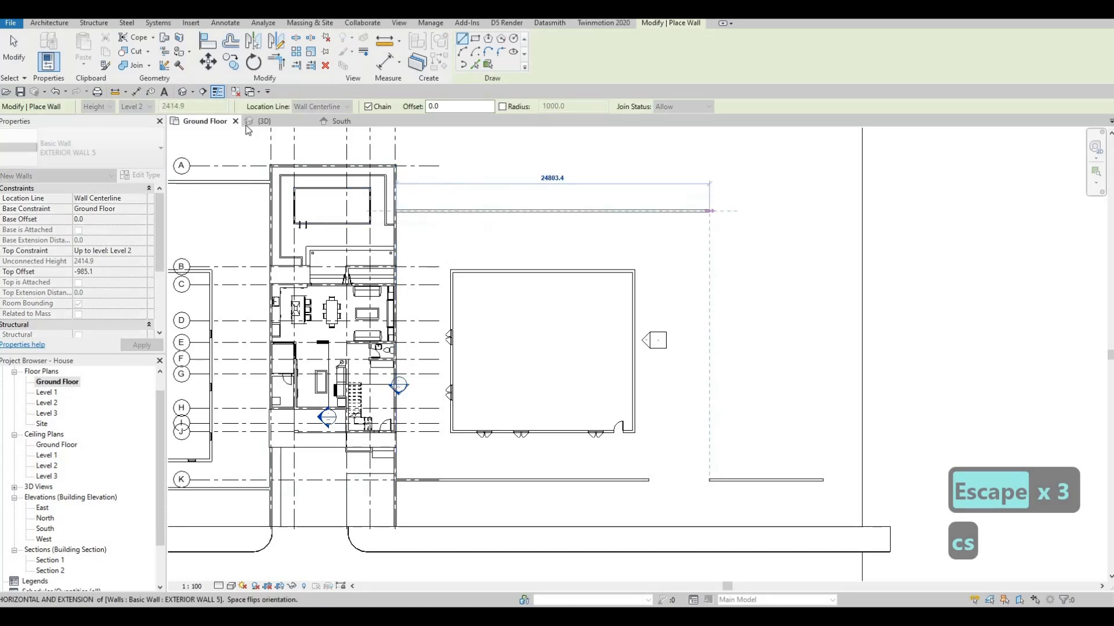
key("Escape")
Examine the boundary walls of both neighbouring plots from several angles in the 3D view
left_click(264, 121)
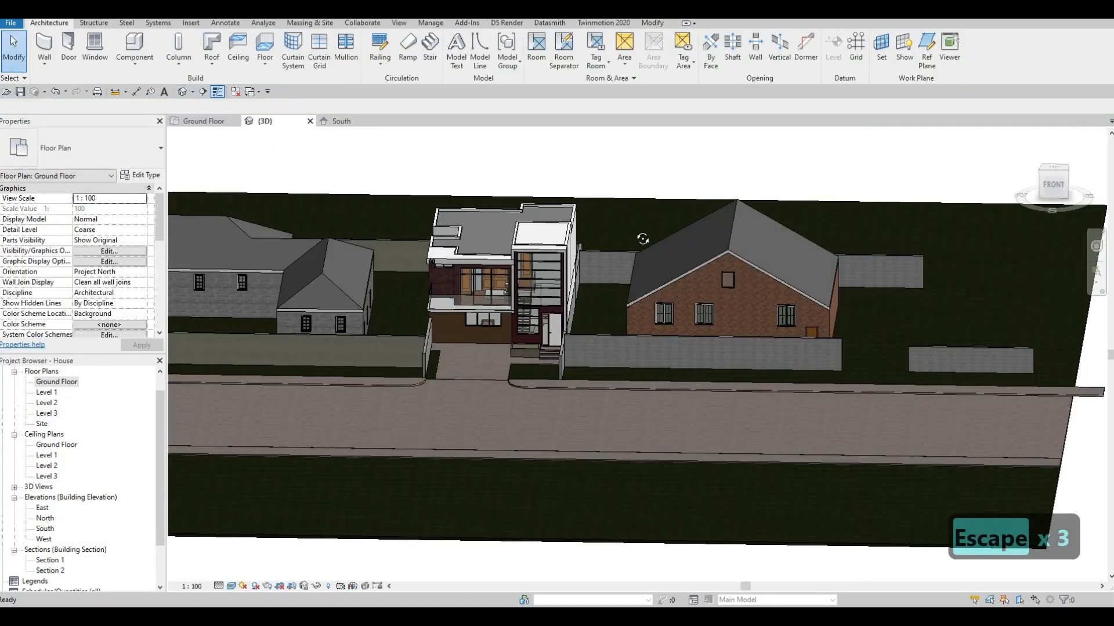
mouse_move(499, 342)
middle_mouse_down("shift")
mouse_move(527, 287)
mouse_move(516, 330)
middle_mouse_up("shift")
middle_click_drag(443, 344, 589, 365, "shift")
scroll(510, 288, "up", 2)
middle_click_drag(286, 189, 287, 179, "shift")
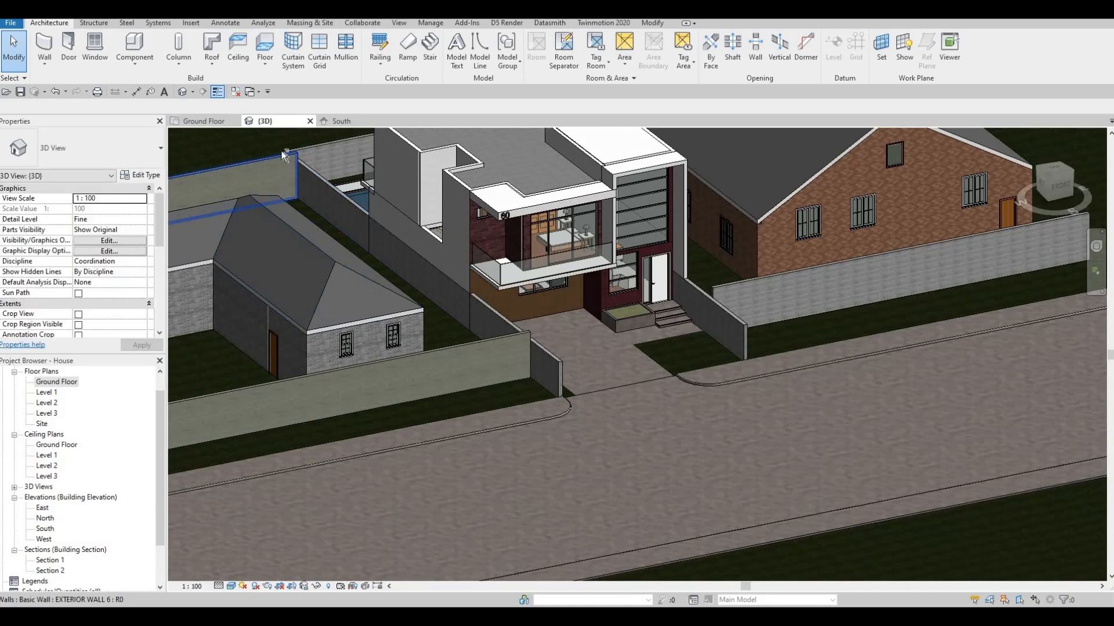
scroll(332, 176, "up", 2)
scroll(331, 176, "down", 2)
middle_click_drag(366, 211, 409, 350, "shift")
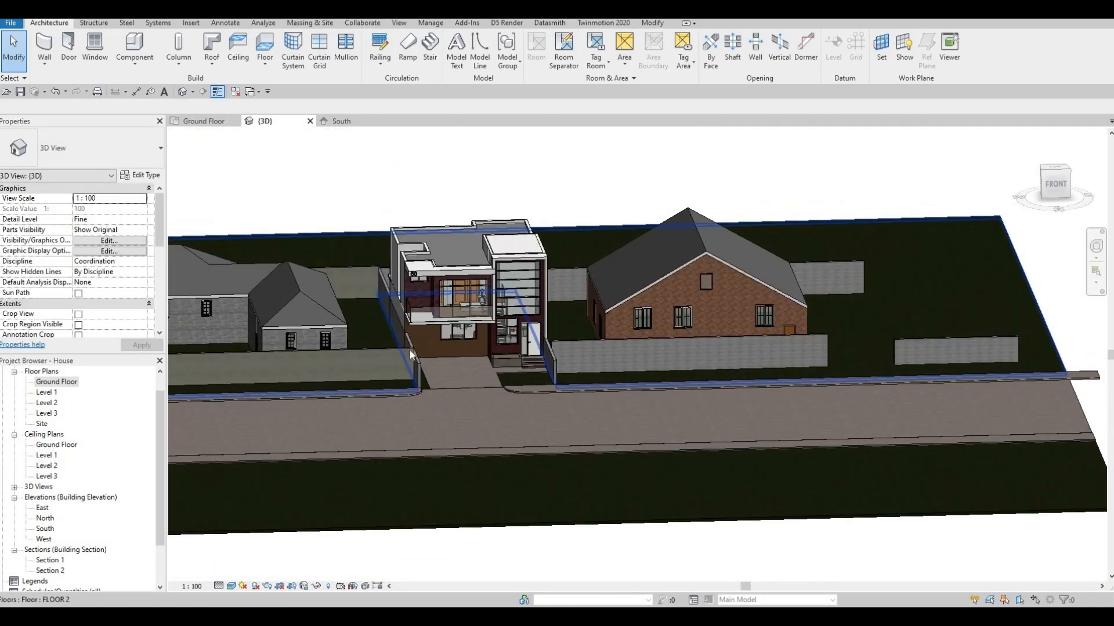
middle_click_drag(409, 284, 428, 309)
middle_click_drag(989, 392, 507, 361)
key("Escape")
middle_click_drag(176, 328, 655, 299)
middle_click_drag(472, 337, 553, 286, "shift")
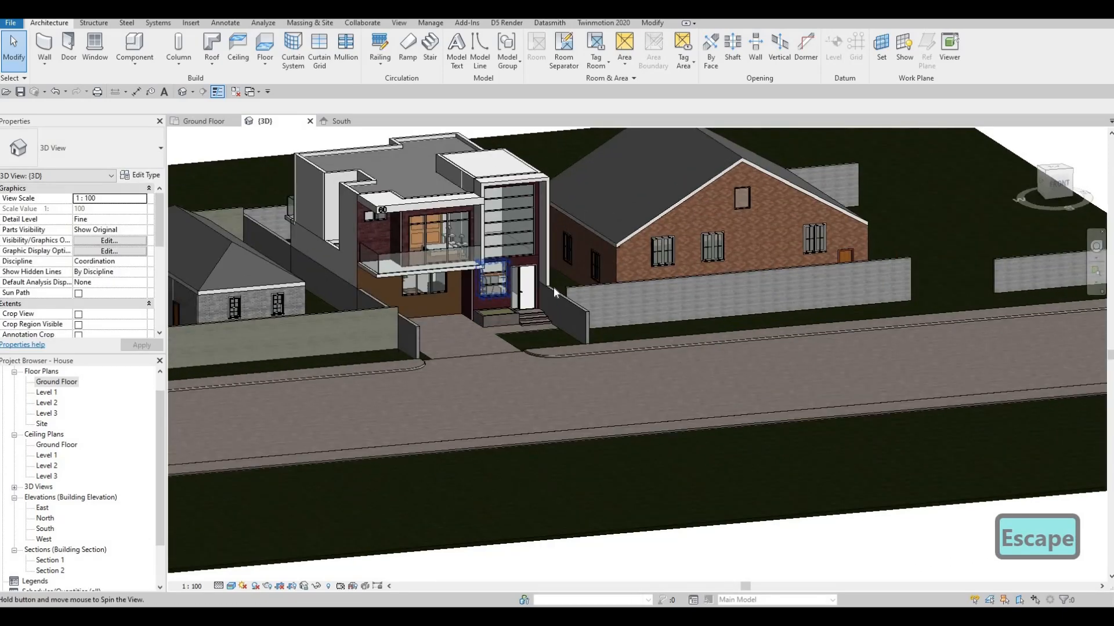
Inspect the eastern plot's long front boundary wall and the separate short segment beyond the gap in 3D
scroll(583, 307, "up", 5)
left_click(678, 307)
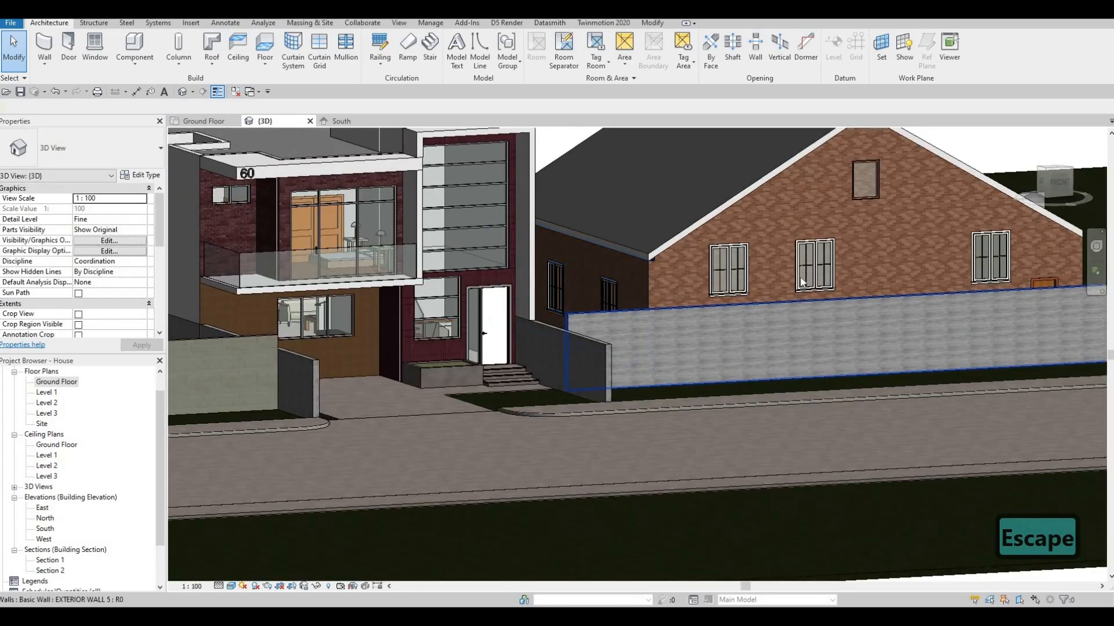
middle_click_drag(852, 286, 838, 288)
left_click_drag(847, 296, 708, 322)
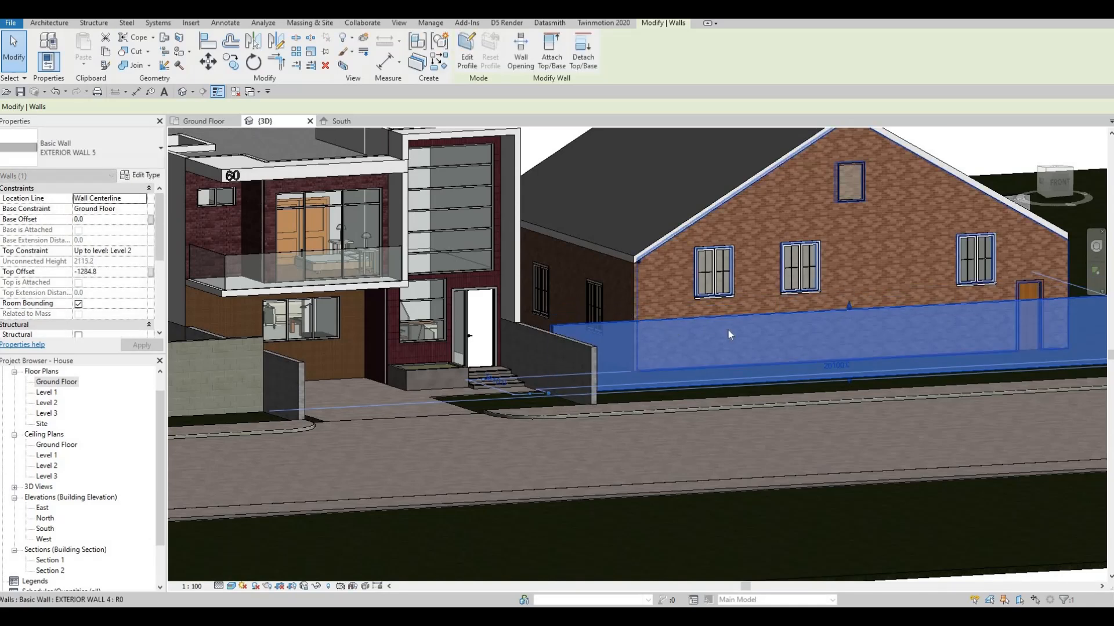
middle_click_drag(795, 333, 623, 338)
key("Escape")
scroll(626, 337, "down", 1)
key("Escape")
key("Escape")
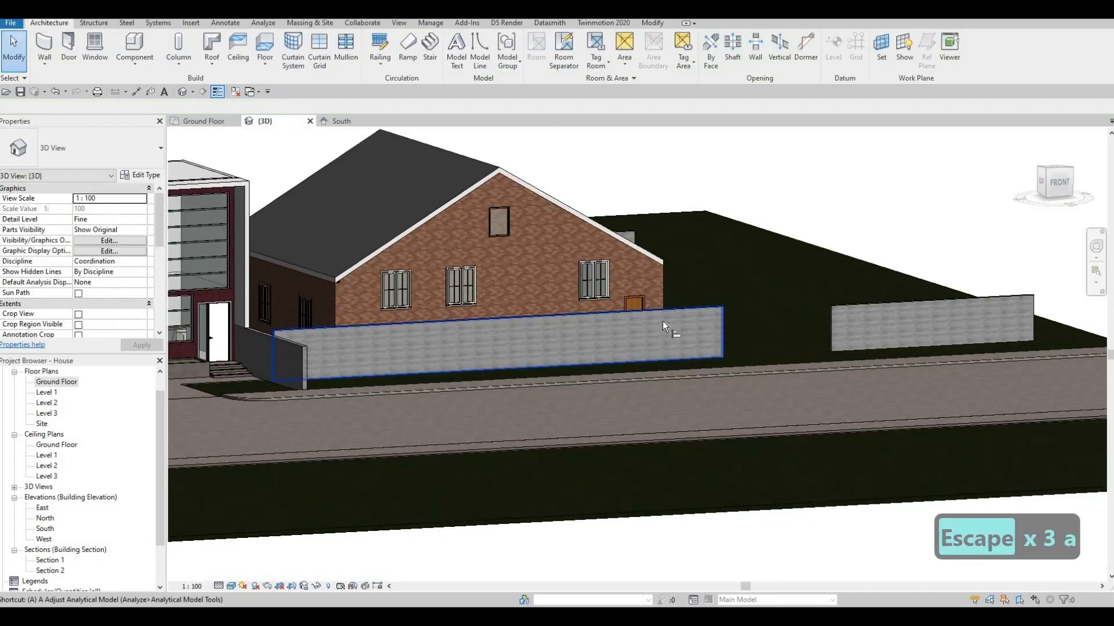
key("a")
key("l")
left_click(679, 306)
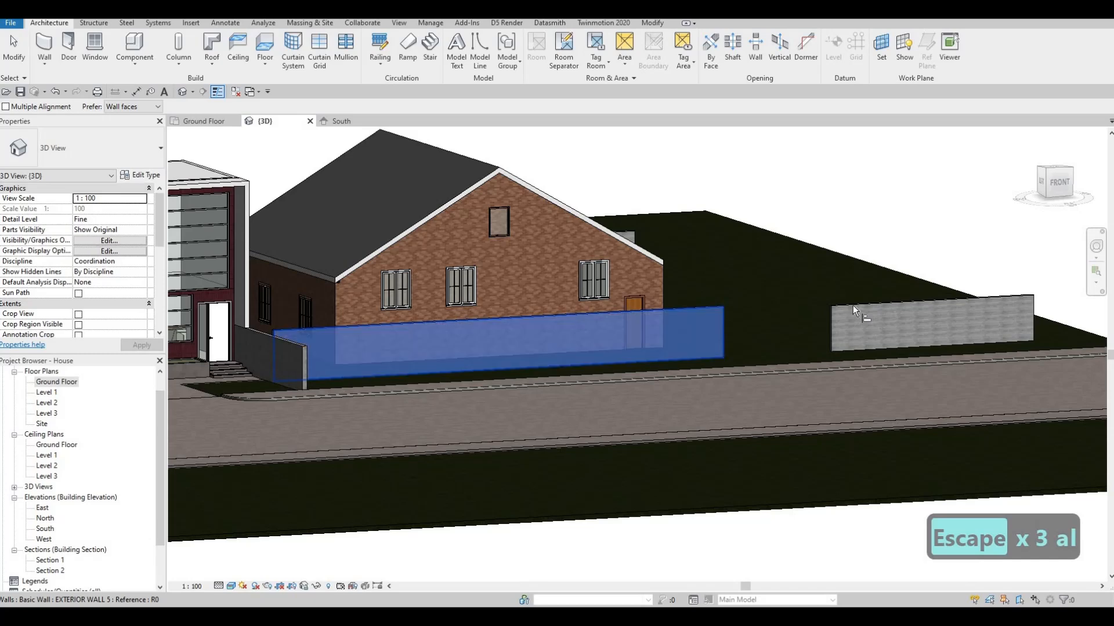
key("Escape")
key("Escape")
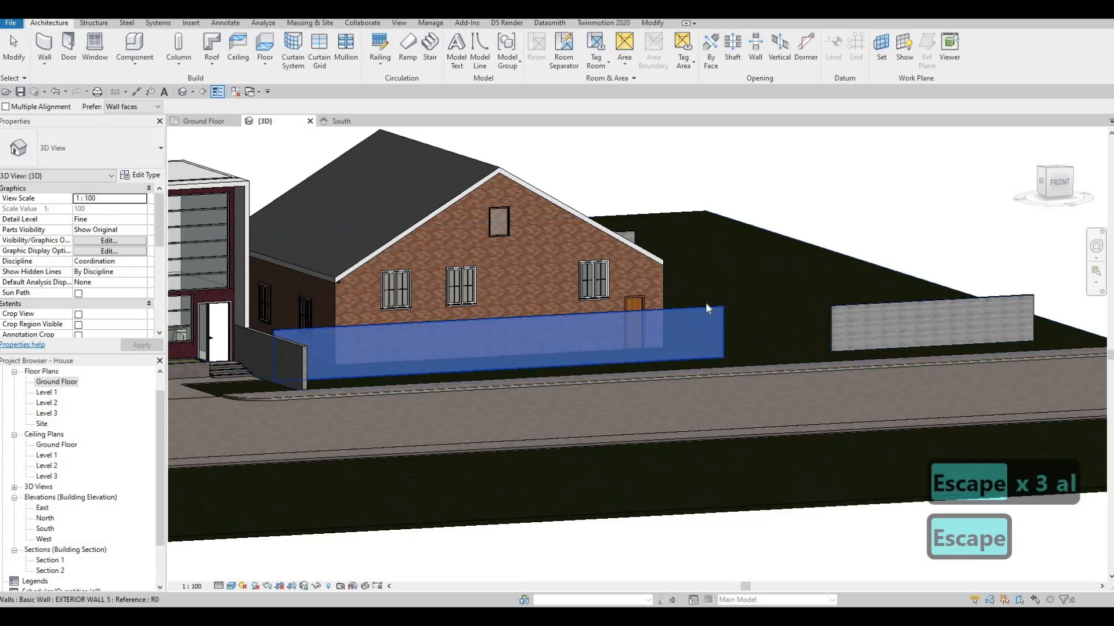
scroll(705, 305, "up", 3)
scroll(707, 311, "up", 2)
key("Escape")
key("a")
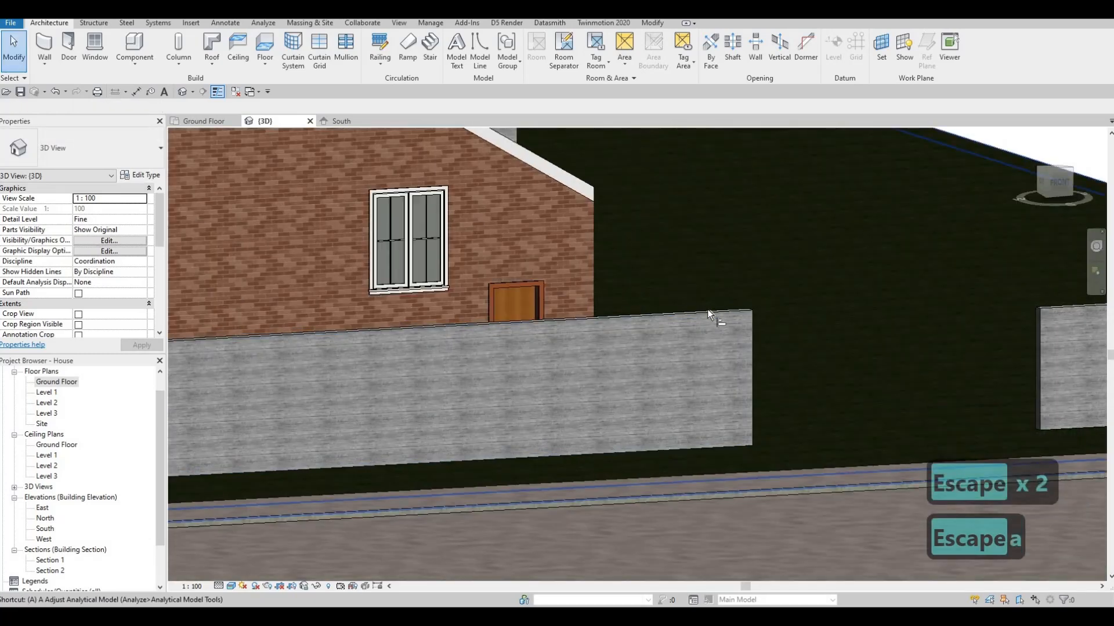
key("l")
left_click(1057, 305)
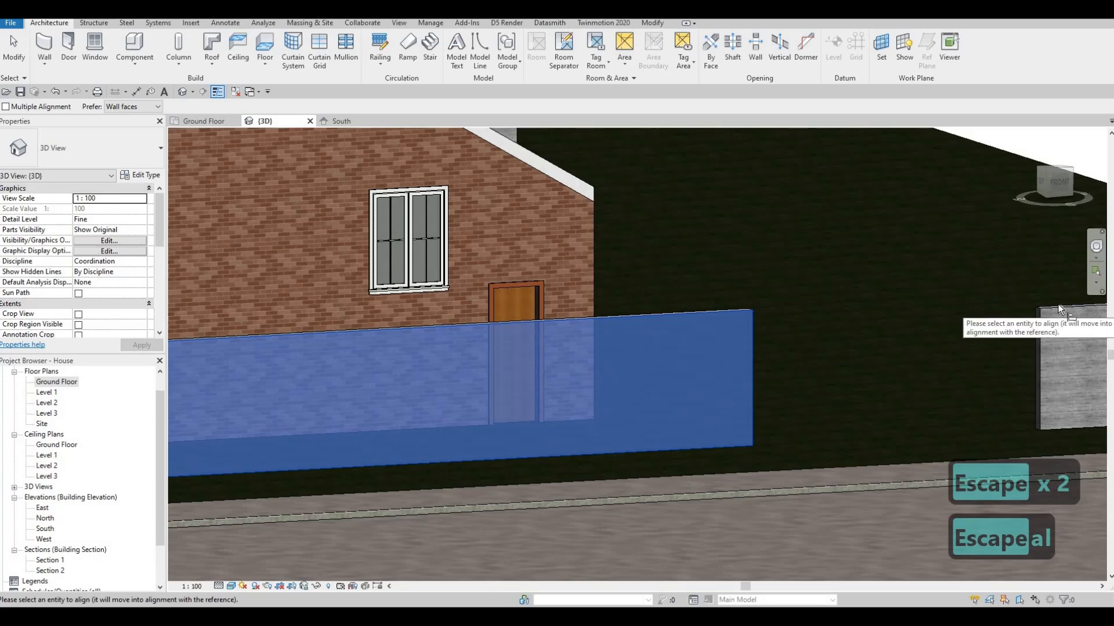
key("Escape")
scroll(795, 324, "down", 2)
key("Escape")
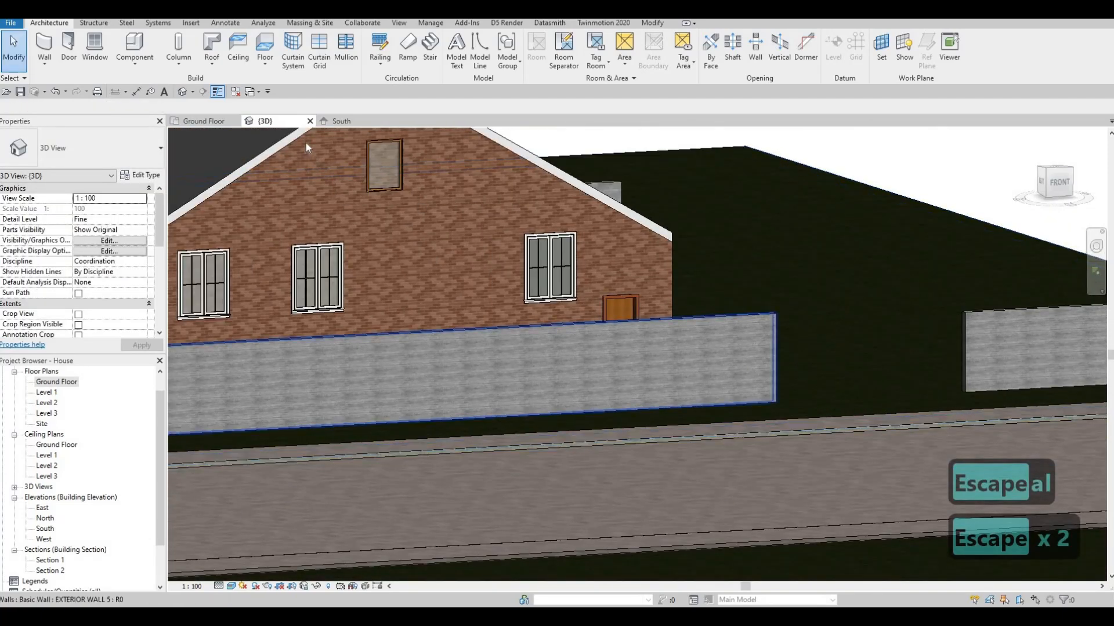
In the South elevation, align the top of the eastern plot's short front wall segment with the top of the long front wall
left_click(343, 122)
middle_click_drag(803, 308, 342, 346)
scroll(342, 347, "down", 2)
scroll(406, 284, "down", 3)
middle_click_drag(1040, 303, 810, 313)
scroll(811, 313, "up", 3)
key("Escape")
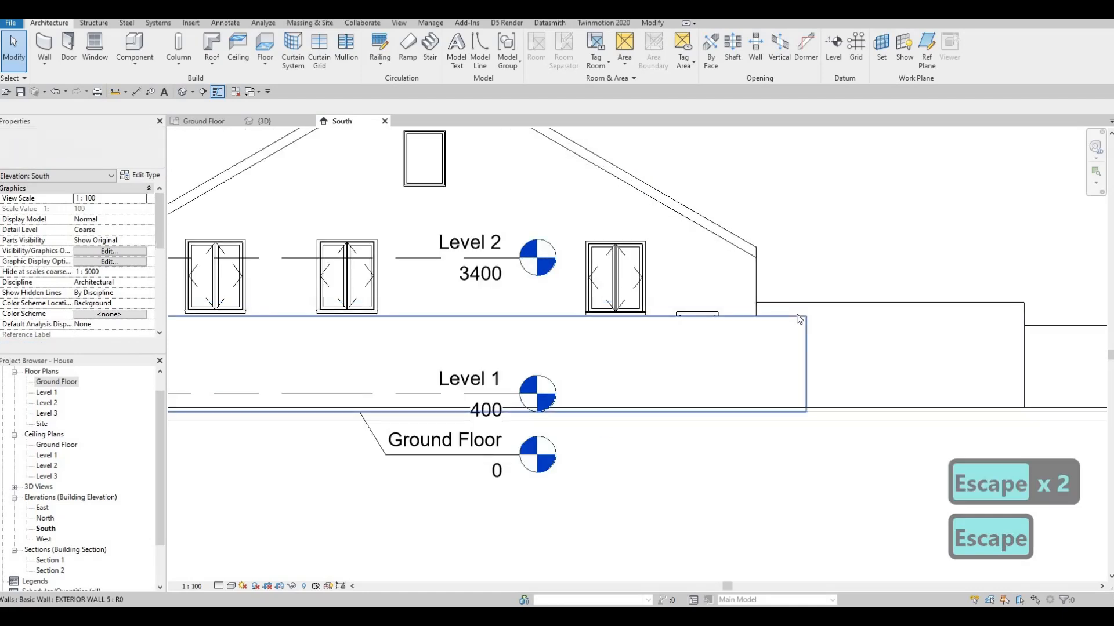
key("Escape")
key("a")
key("l")
left_click(696, 312)
middle_click_drag(1073, 326, 706, 313)
middle_click_drag(585, 314, 636, 307)
scroll(636, 307, "down", 5)
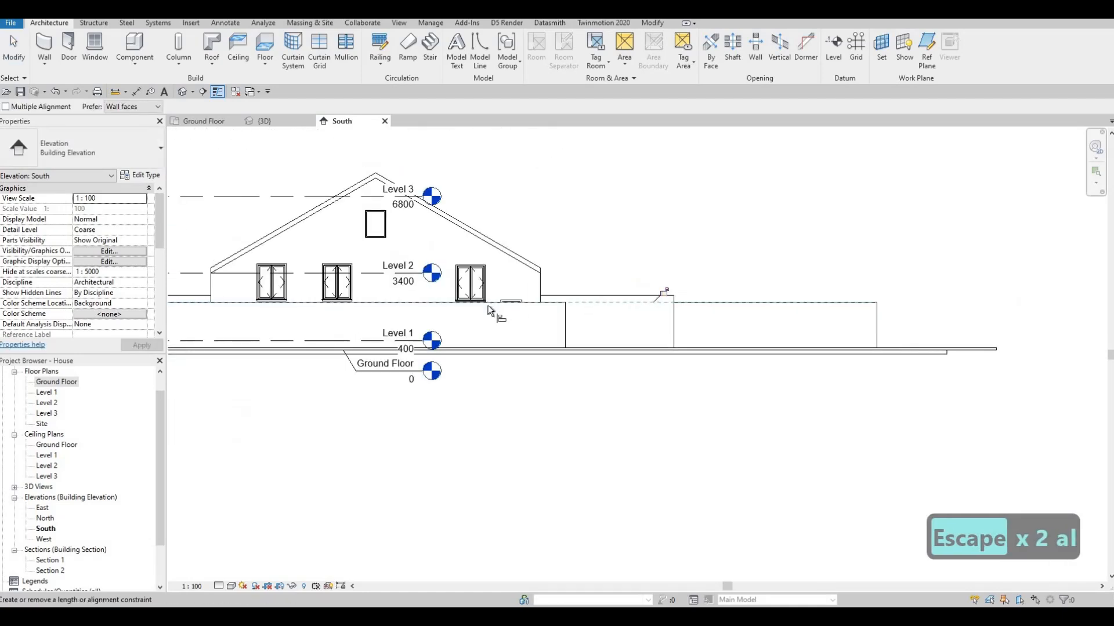
middle_click_drag(339, 309, 484, 308)
key("Escape")
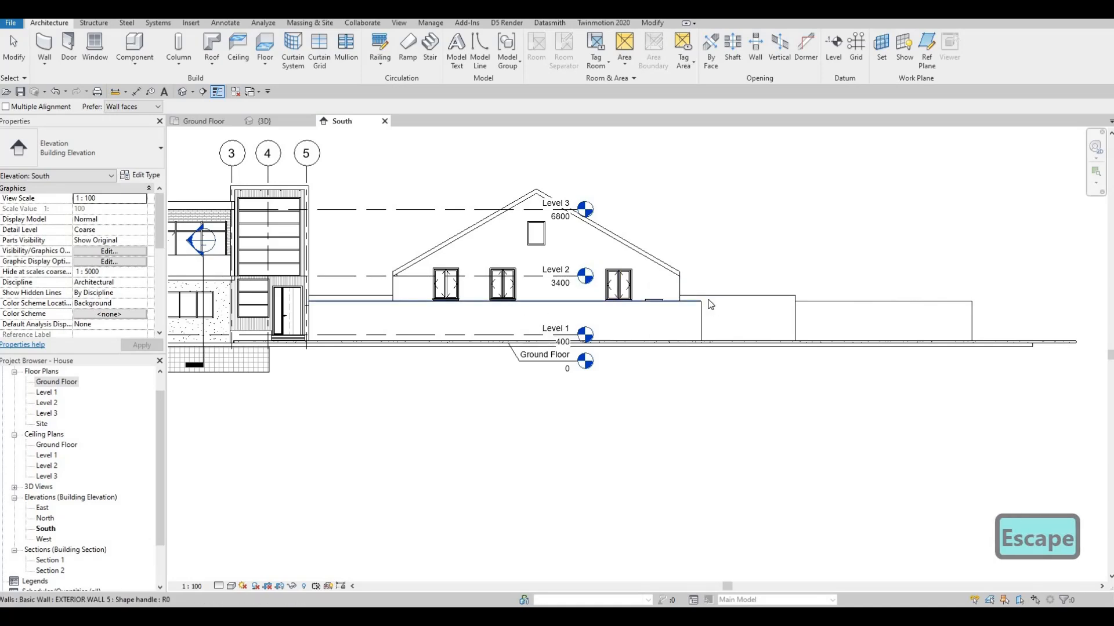
key("Escape")
key("Escape")
Check the eastern rear boundary wall in elevation and examine the house's ground-floor front in the 3D view
left_click(739, 305)
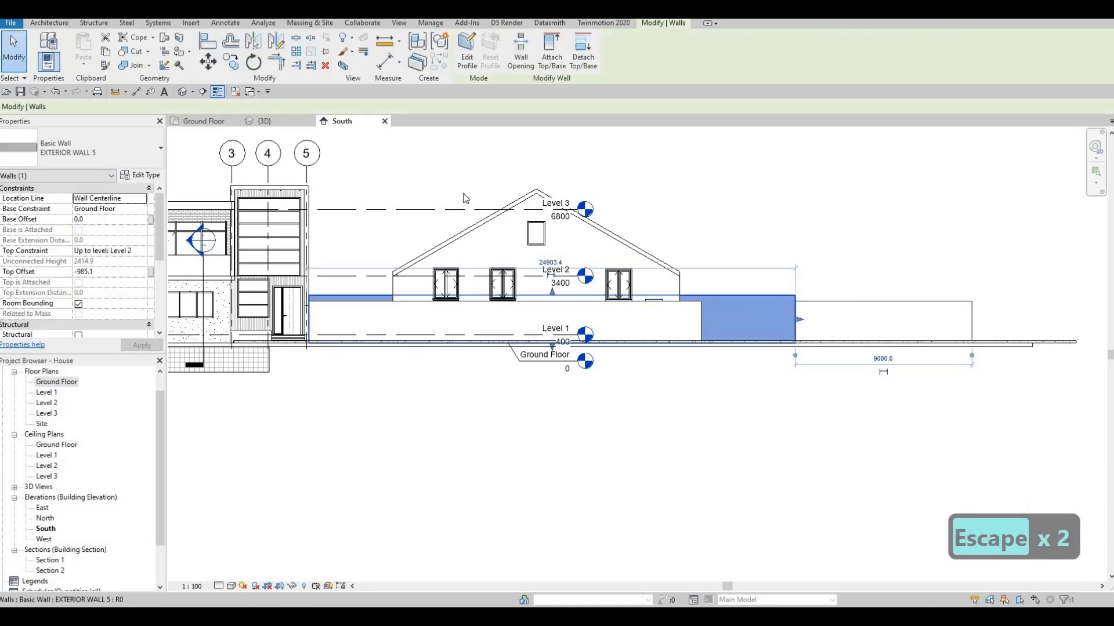
key("Escape")
key("Escape")
middle_click_drag(394, 168, 434, 157)
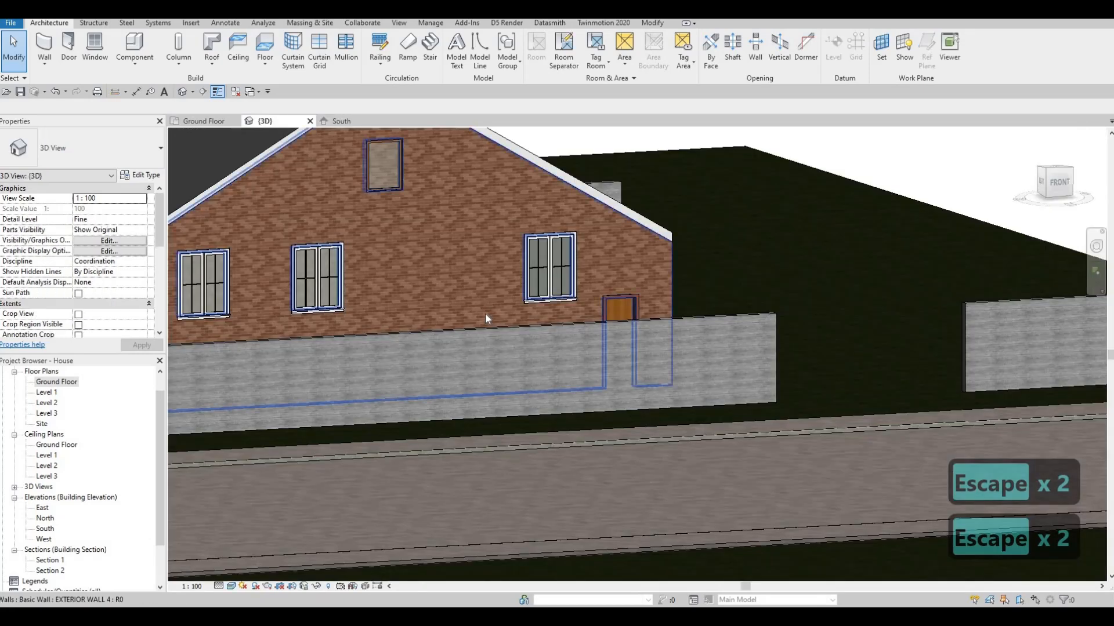
middle_click_drag(484, 312, 552, 231, "shift")
scroll(552, 230, "up", 5)
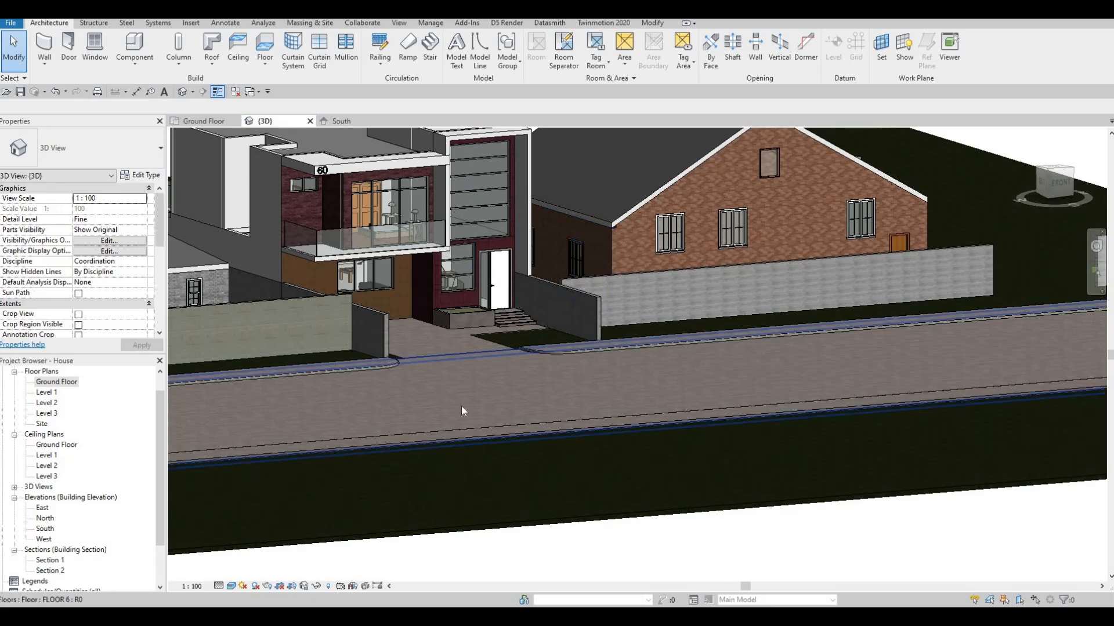
middle_click_drag(448, 360, 492, 430)
scroll(466, 364, "up", 2)
middle_click_drag(502, 363, 515, 368, "shift")
scroll(556, 355, "up", 5)
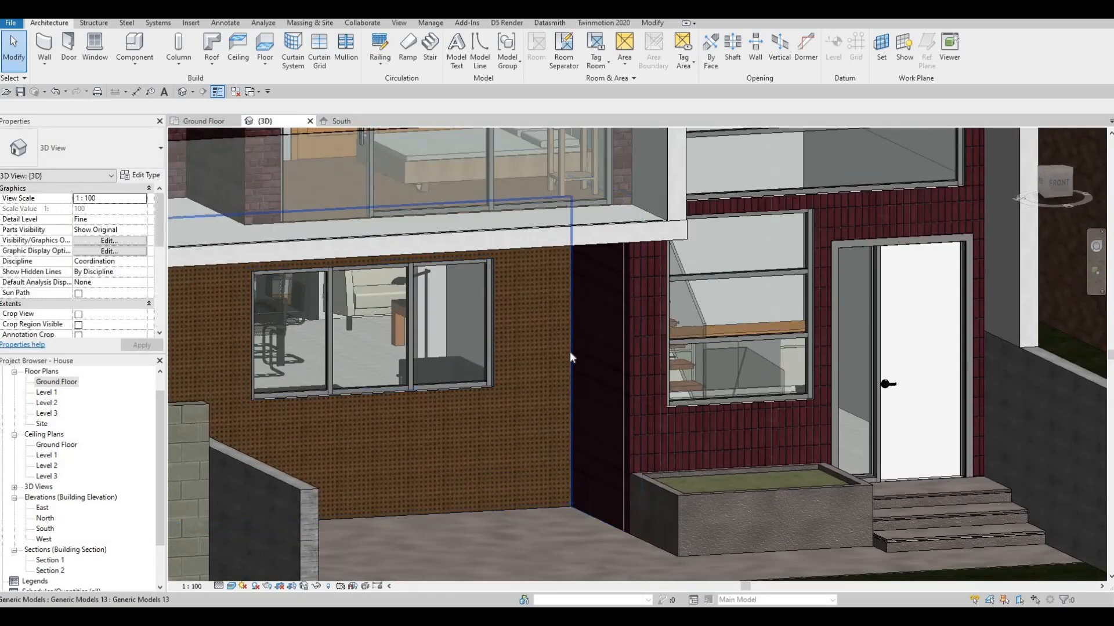
Open the in-place generic model edging the house's ground-floor front wall for editing and its extrusion's sketch in the South elevation
left_click(561, 359)
middle_click_drag(791, 294, 725, 232, "shift")
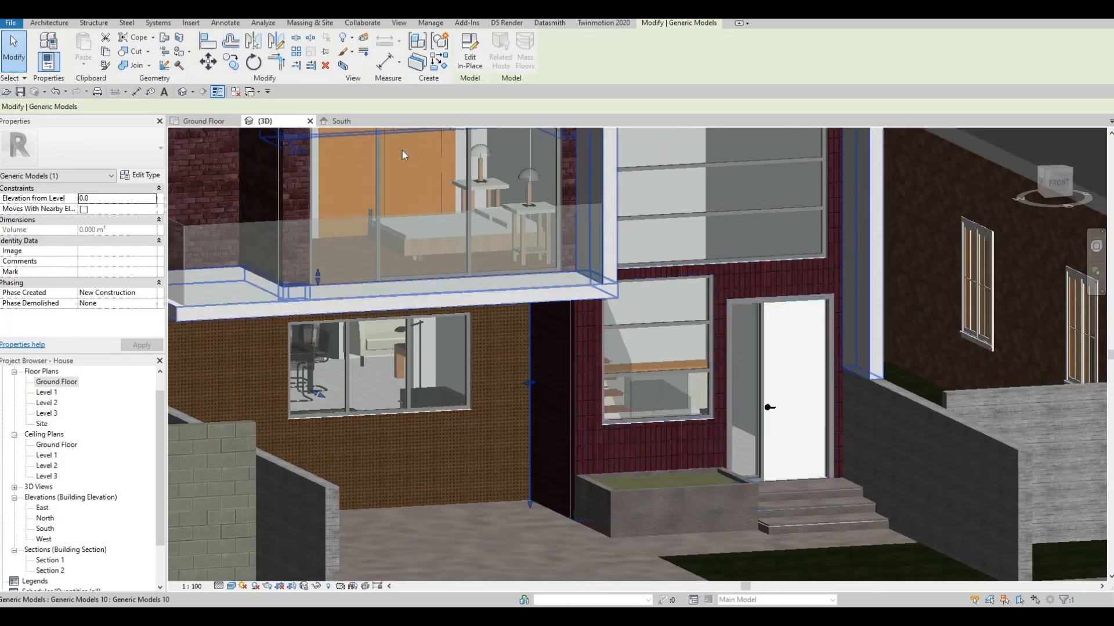
left_click(470, 56)
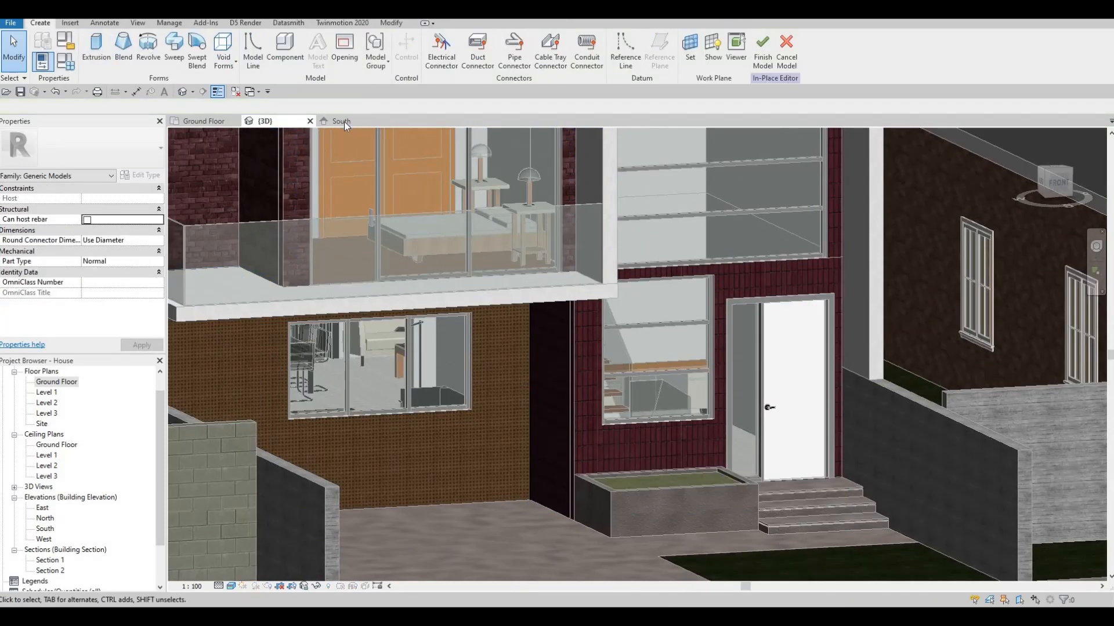
left_click(343, 121)
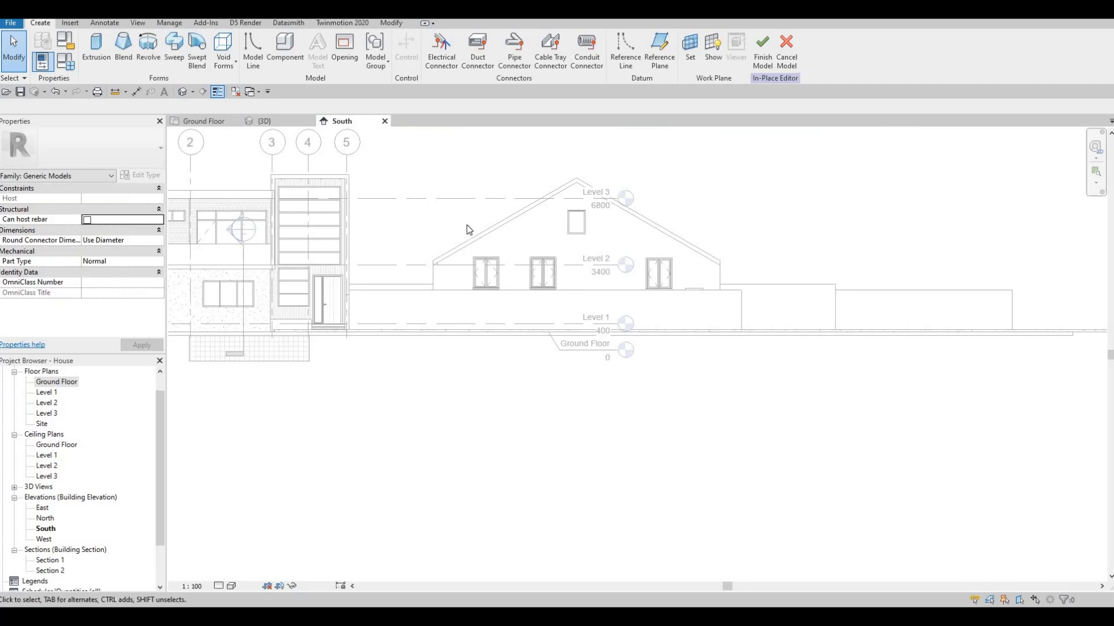
scroll(400, 242, "up", 5)
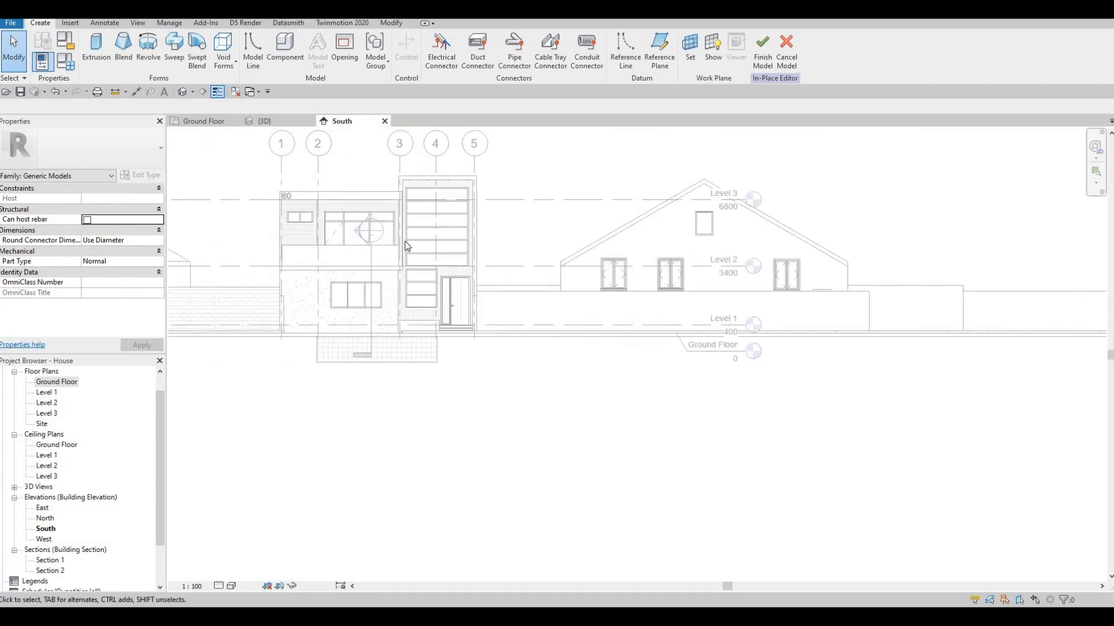
scroll(415, 314, "up", 2)
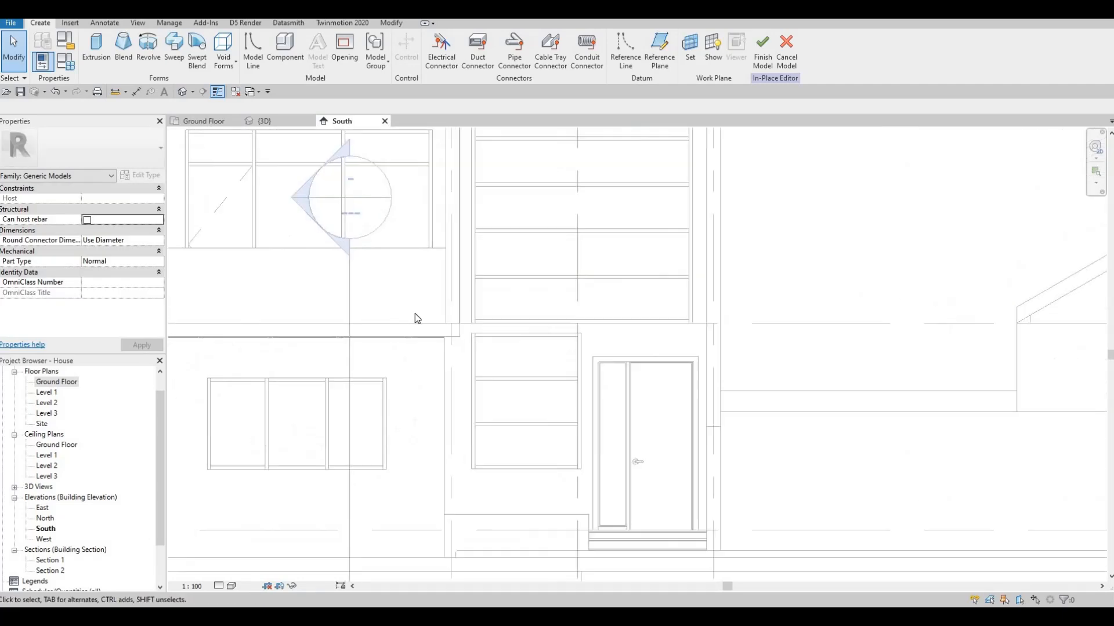
scroll(522, 244, "up", 3)
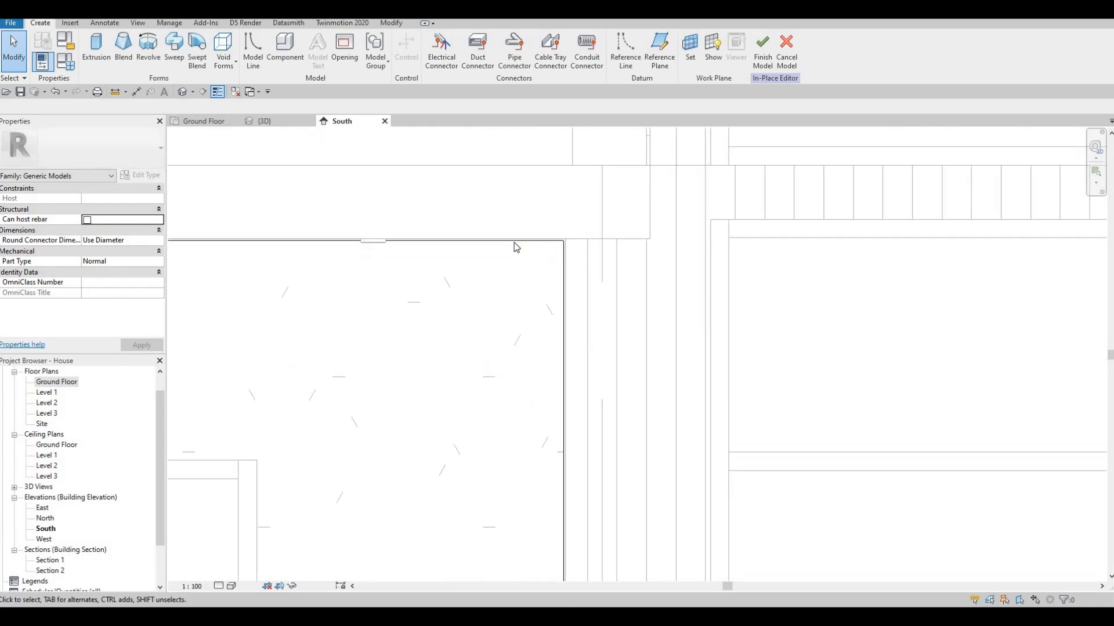
left_click(514, 243)
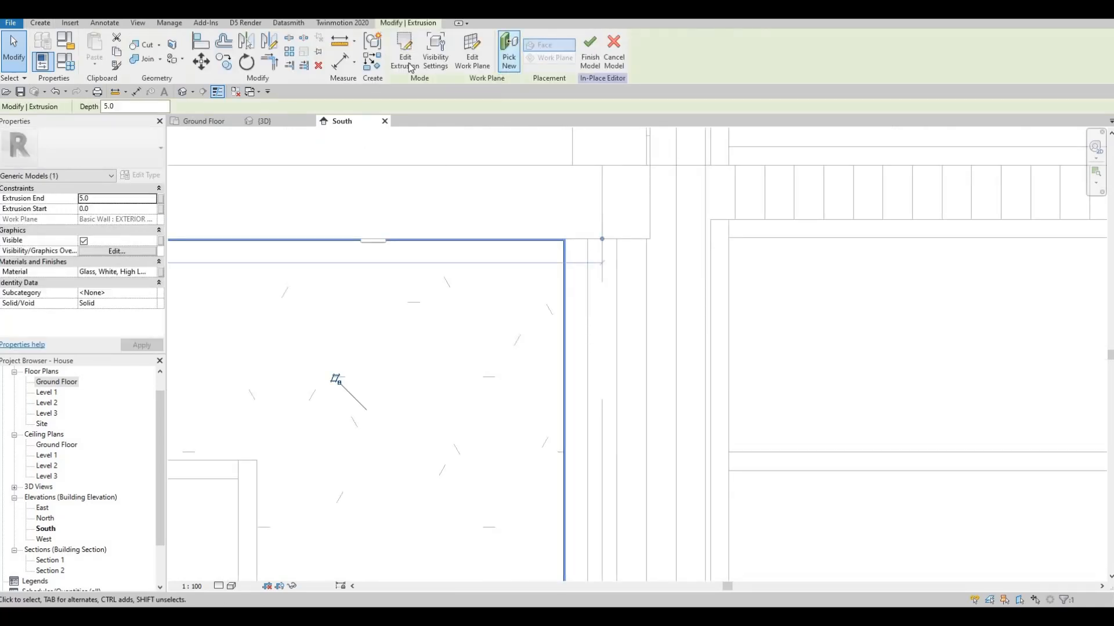
Set the spacing between the two horizontal sketch lines along the top of the front wall edging to 10 mm
scroll(464, 264, "down", 3)
mouse_move(458, 268)
middle_mouse_down()
mouse_move(467, 254)
mouse_move(808, 261)
middle_mouse_up()
scroll(429, 249, "down", 1)
middle_click_drag(429, 250, 892, 259)
scroll(636, 233, "down", 2)
scroll(634, 238, "up", 4)
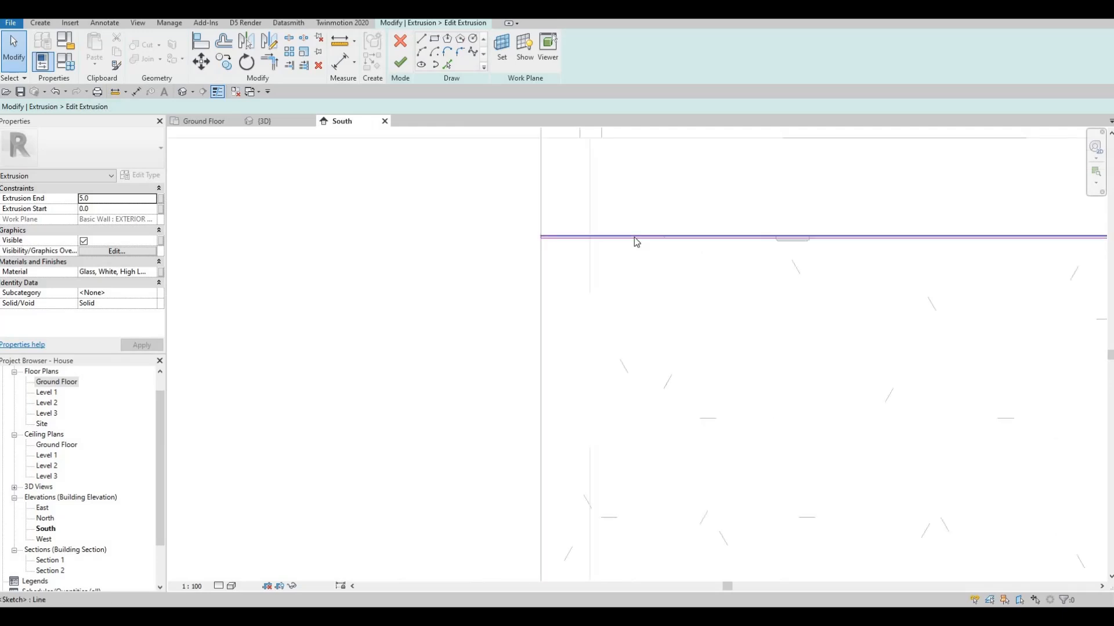
left_click(515, 236)
scroll(515, 236, "up", 4)
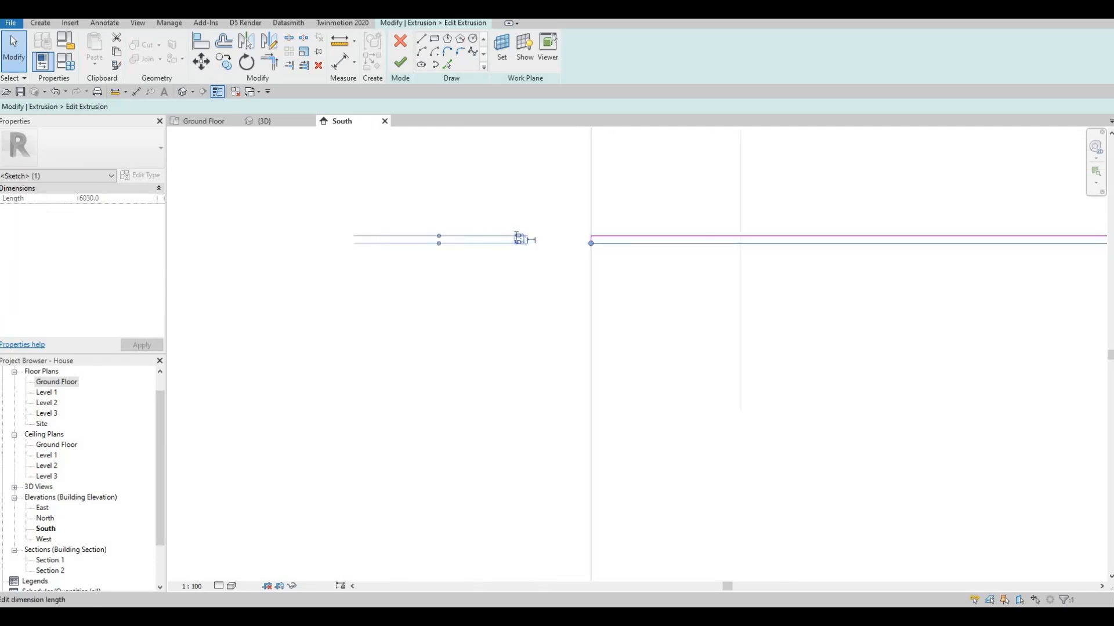
key("Return")
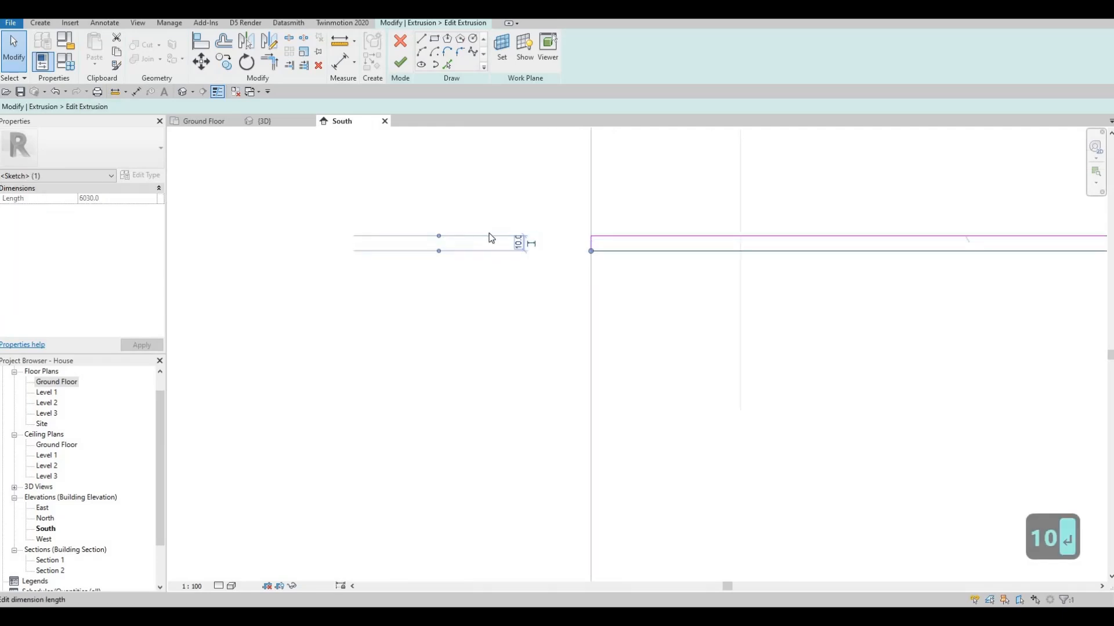
Set the spacing between the two vertical sketch lines at the east end of the front wall edging to 10 mm
scroll(441, 235, "down", 3)
scroll(488, 233, "down", 6)
middle_click_drag(924, 310, 430, 298)
scroll(429, 298, "down", 1)
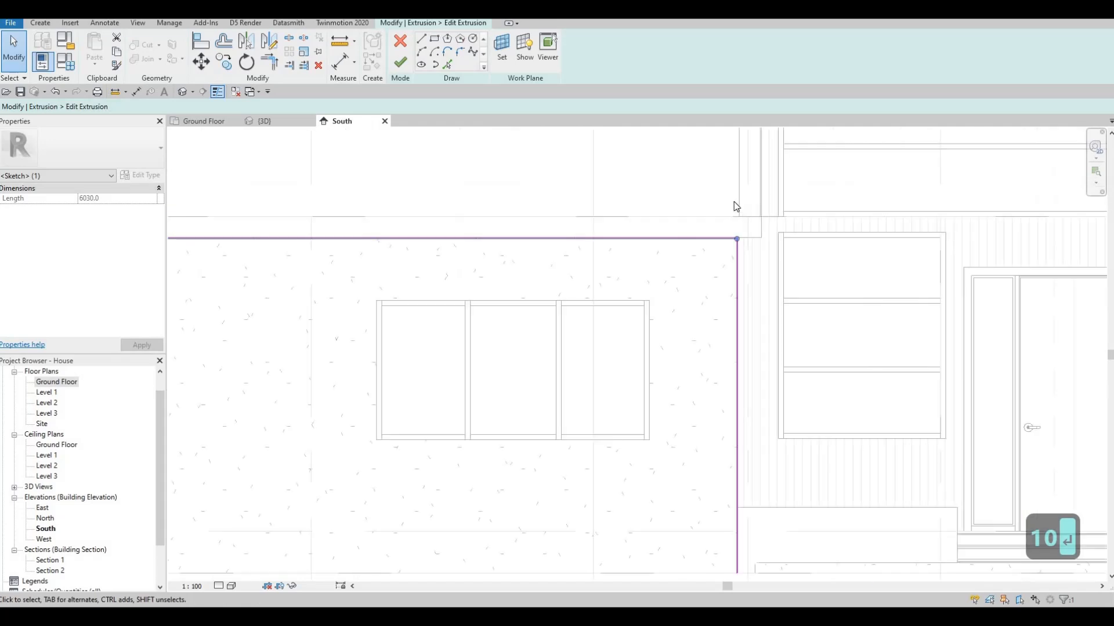
scroll(705, 181, "up", 2)
middle_click_drag(754, 276, 684, 181)
scroll(679, 196, "up", 6)
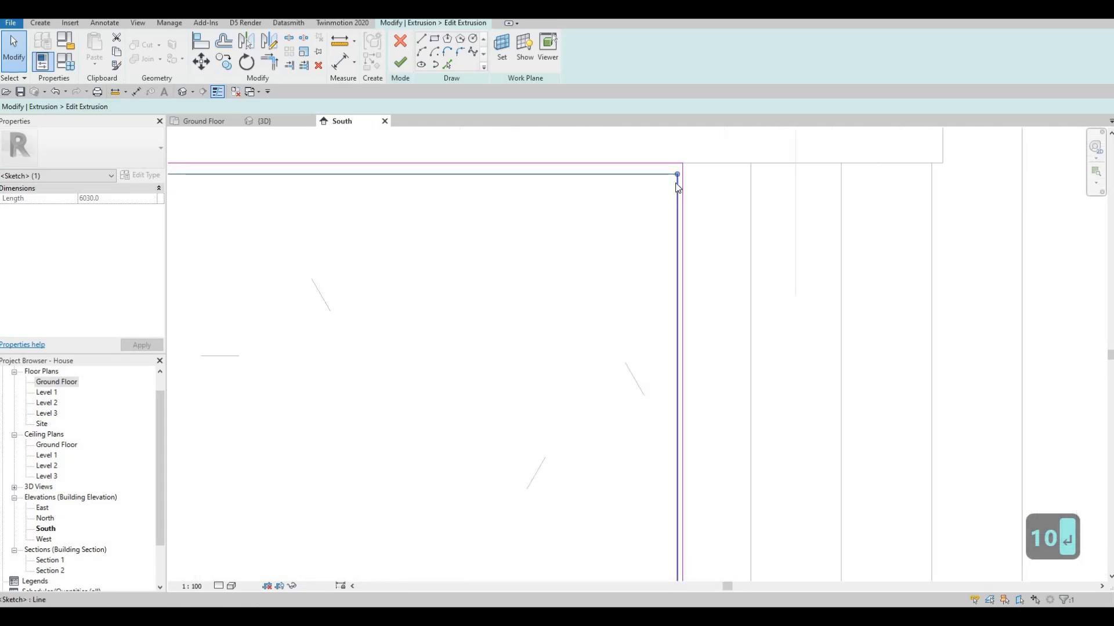
scroll(679, 175, "up", 2)
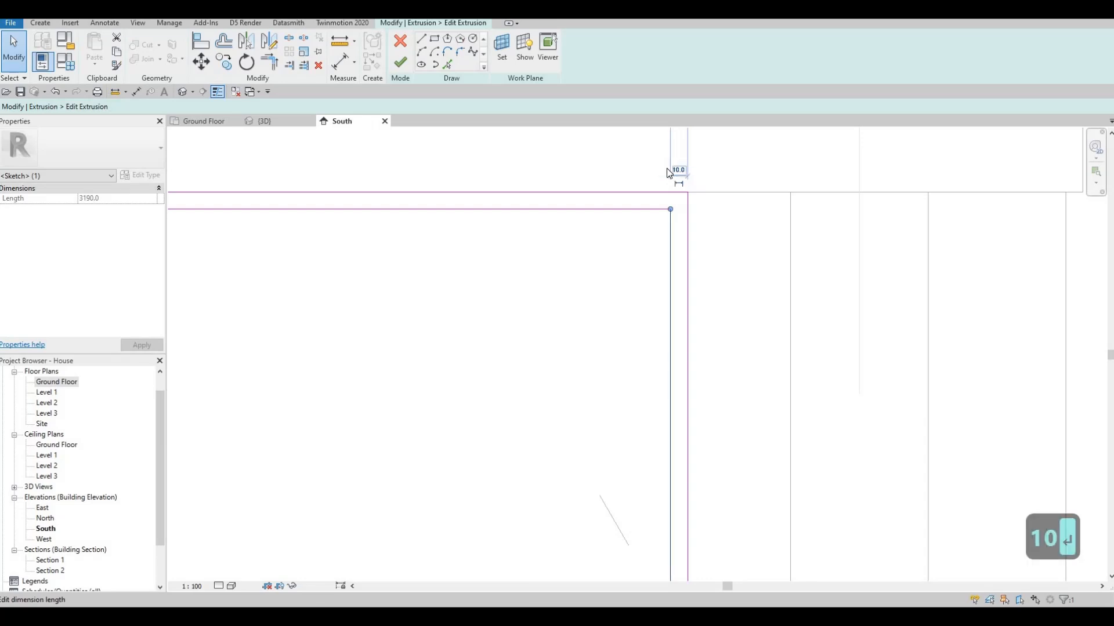
scroll(666, 168, "down", 5)
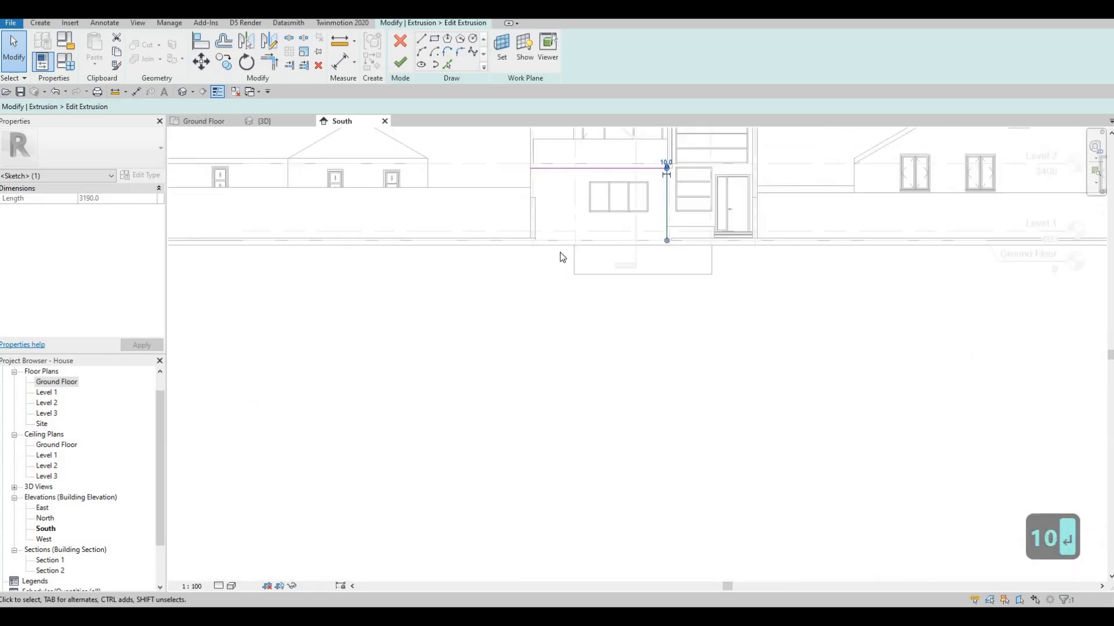
scroll(463, 211, "down", 2)
key("Escape")
scroll(485, 211, "up", 5)
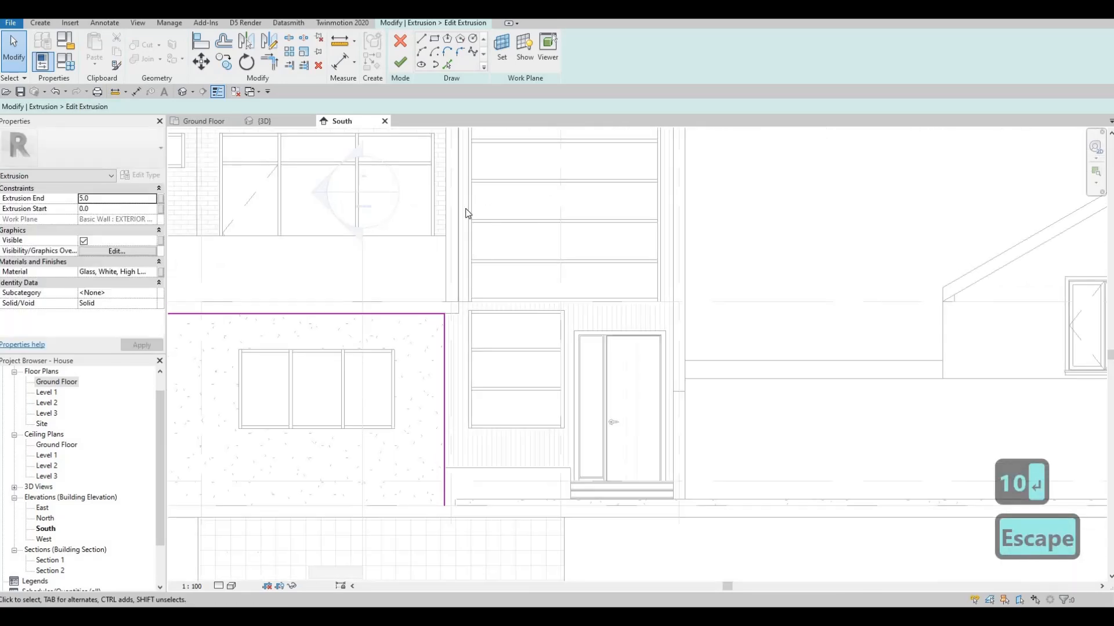
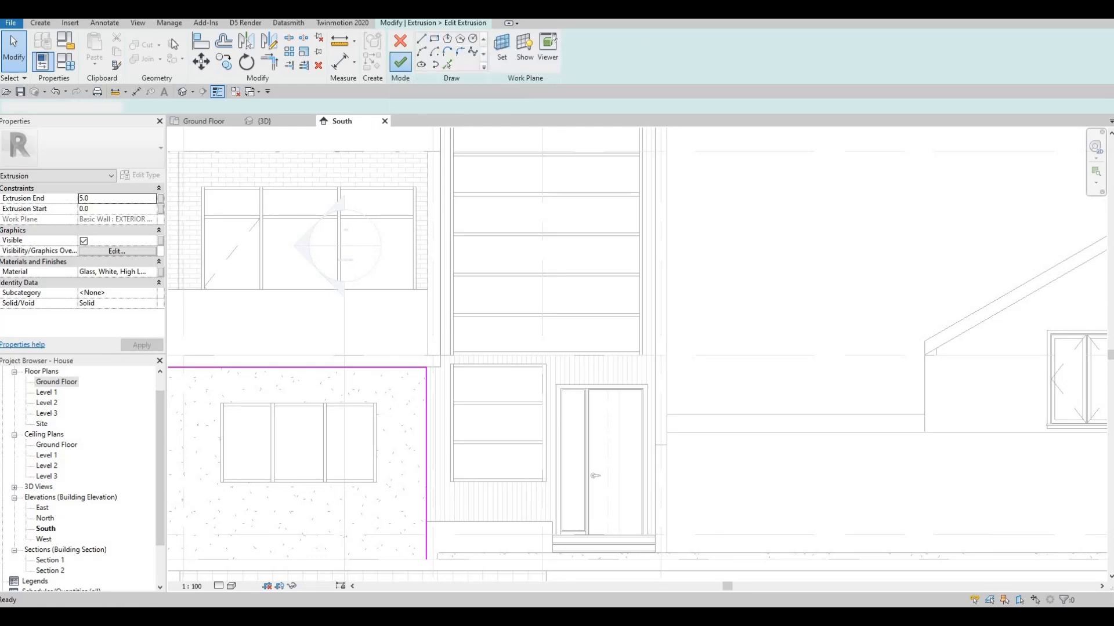
Finish the ground-floor edging sketch and begin a new extrusion with the tall entrance bay's front wall face as its work plane
left_click(397, 63)
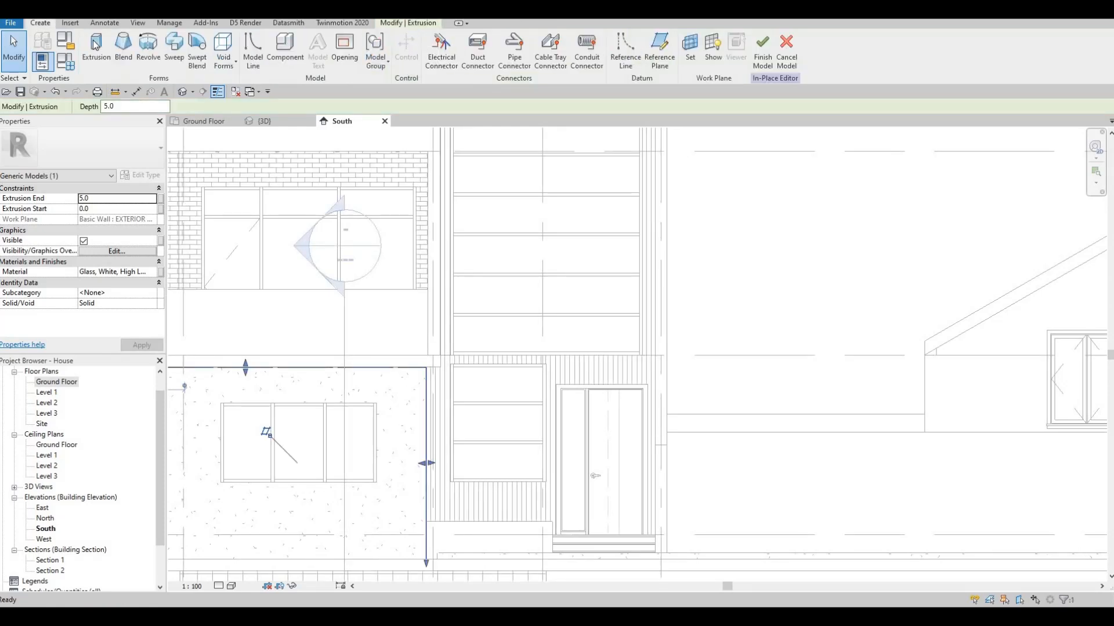
left_click(96, 49)
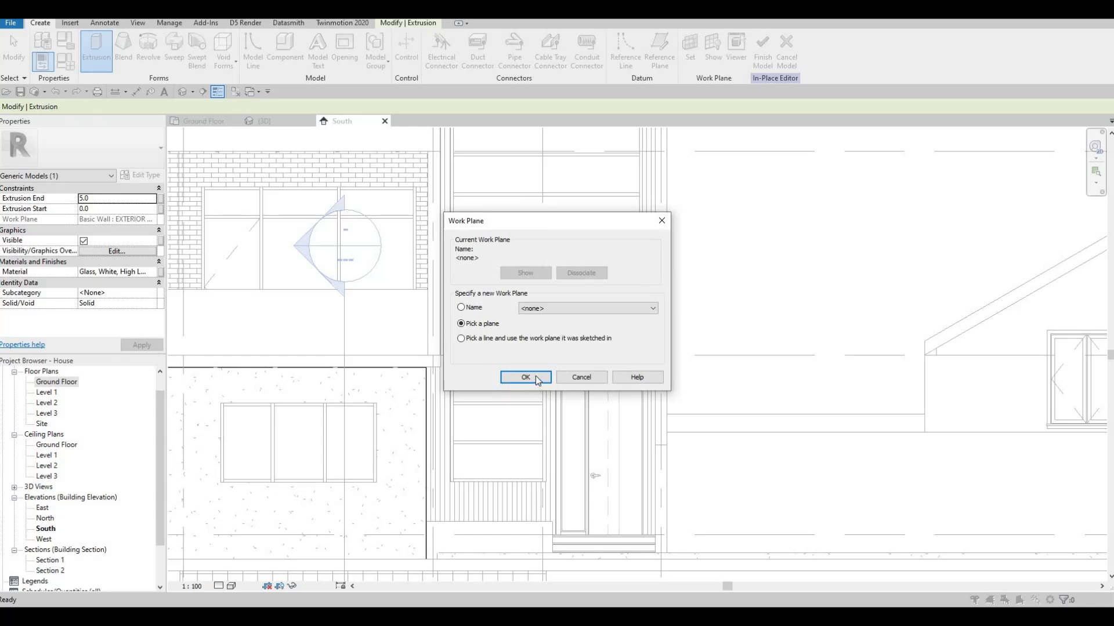
key("Return")
middle_click_drag(592, 257, 582, 500)
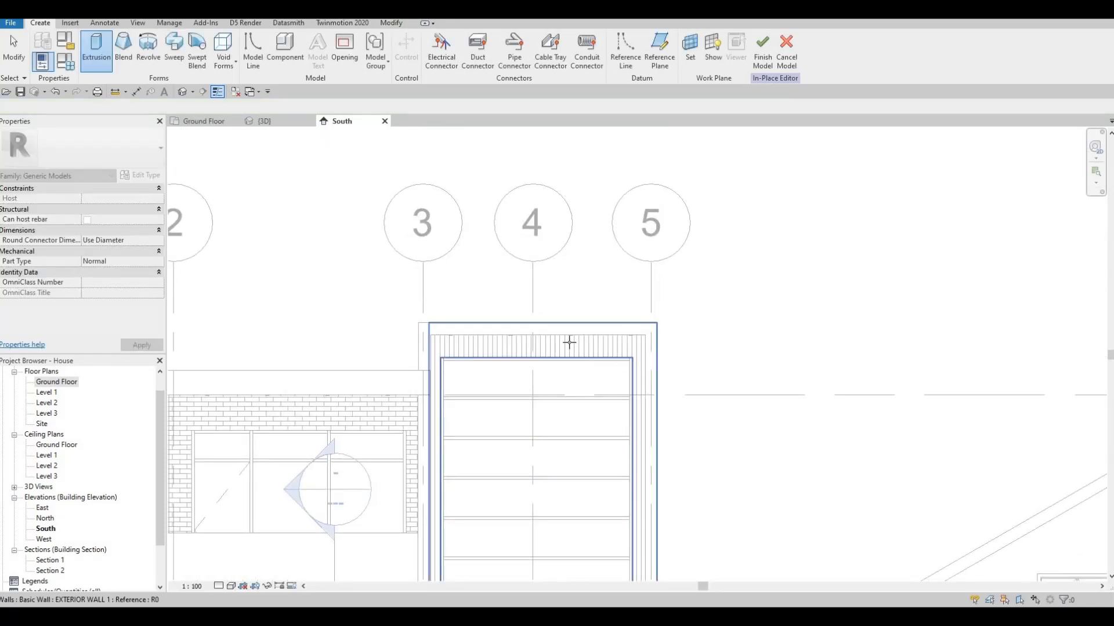
left_click(534, 345)
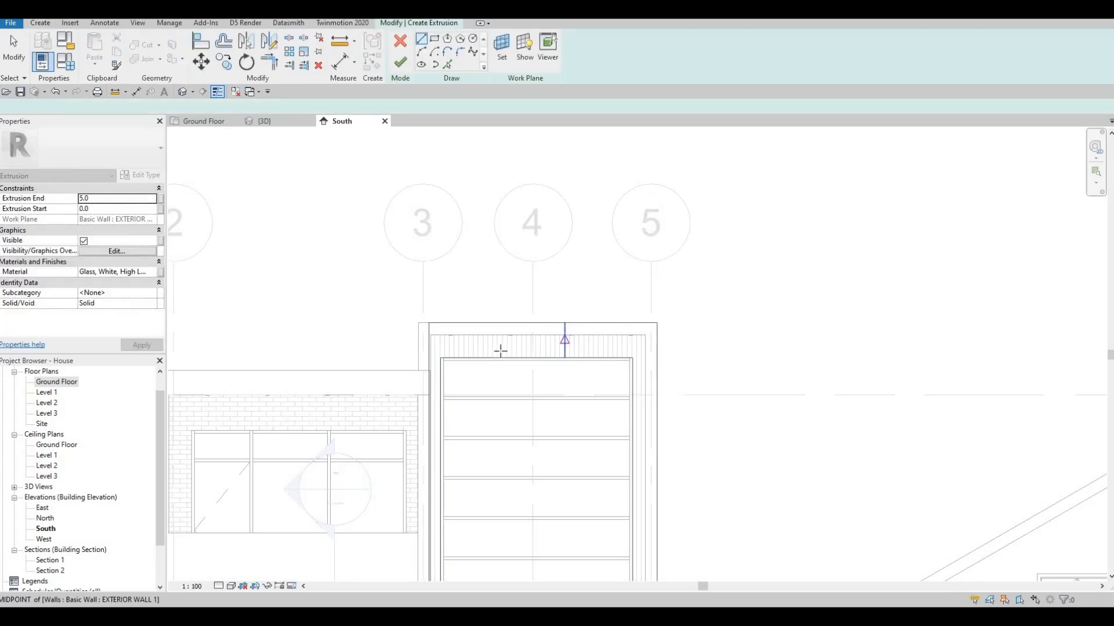
Sketch a narrow vertical rectangle along the tall bay's west edge, about 150 mm wide and 4438 mm high, stopping just below the top edge
scroll(510, 349, "up", 5)
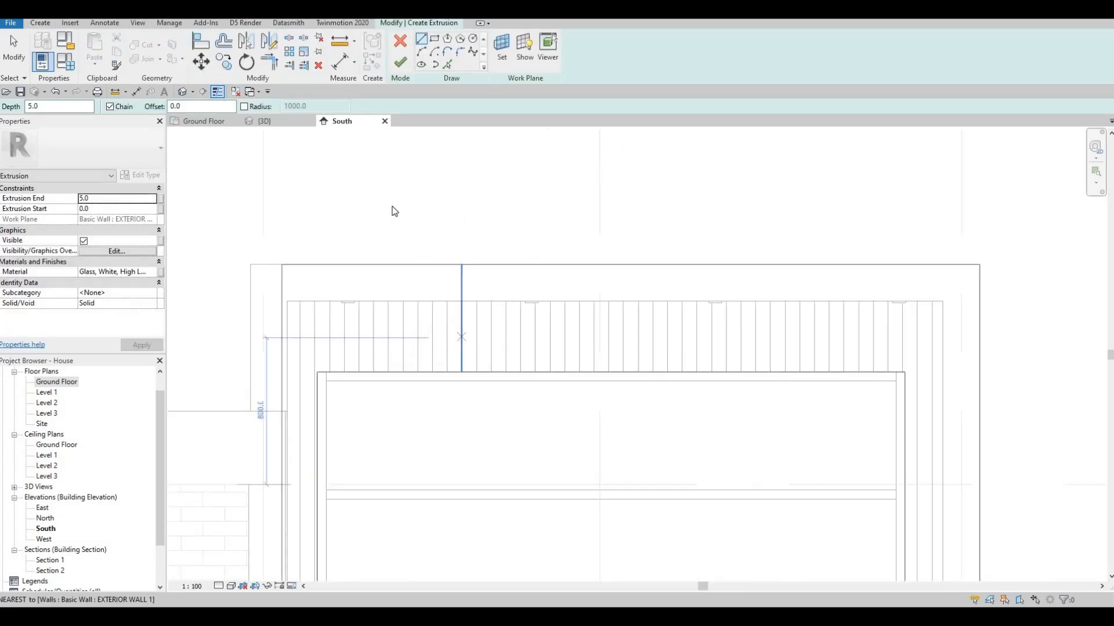
scroll(438, 328, "down", 3)
middle_click_drag(377, 481, 369, 147)
scroll(395, 372, "up", 5)
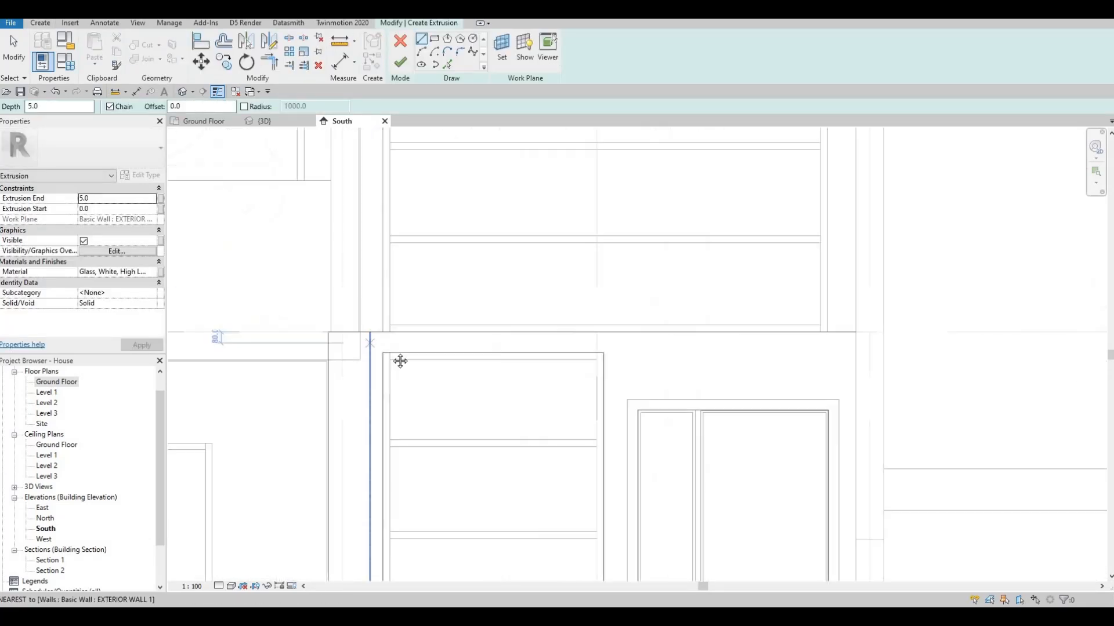
scroll(425, 281, "down", 4)
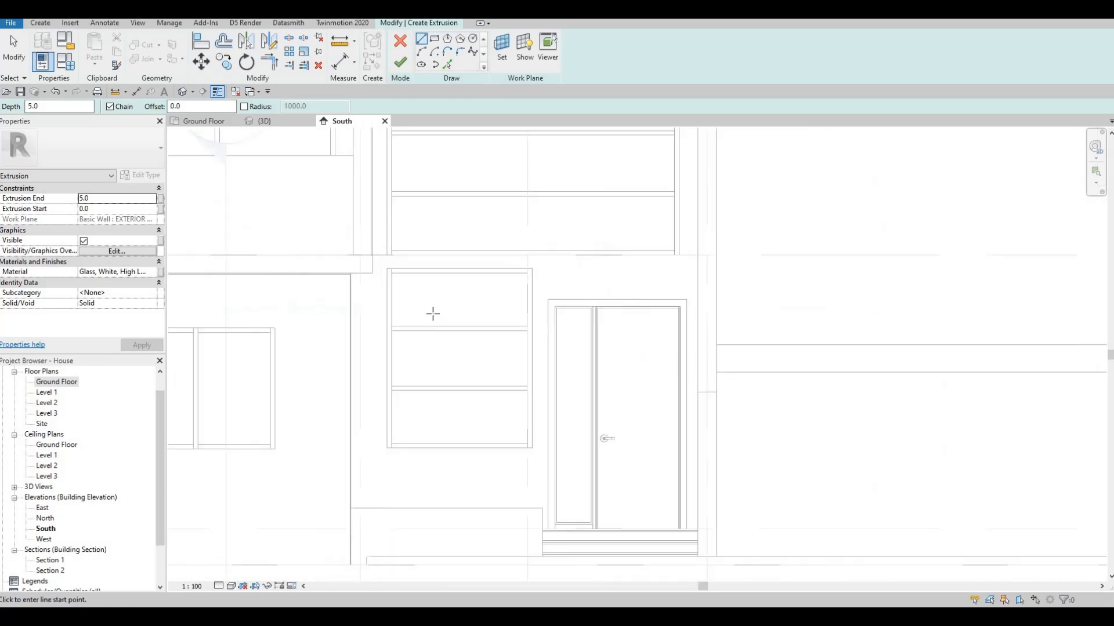
middle_click_drag(429, 275, 427, 339)
scroll(426, 339, "down", 2)
middle_click_drag(423, 283, 410, 378)
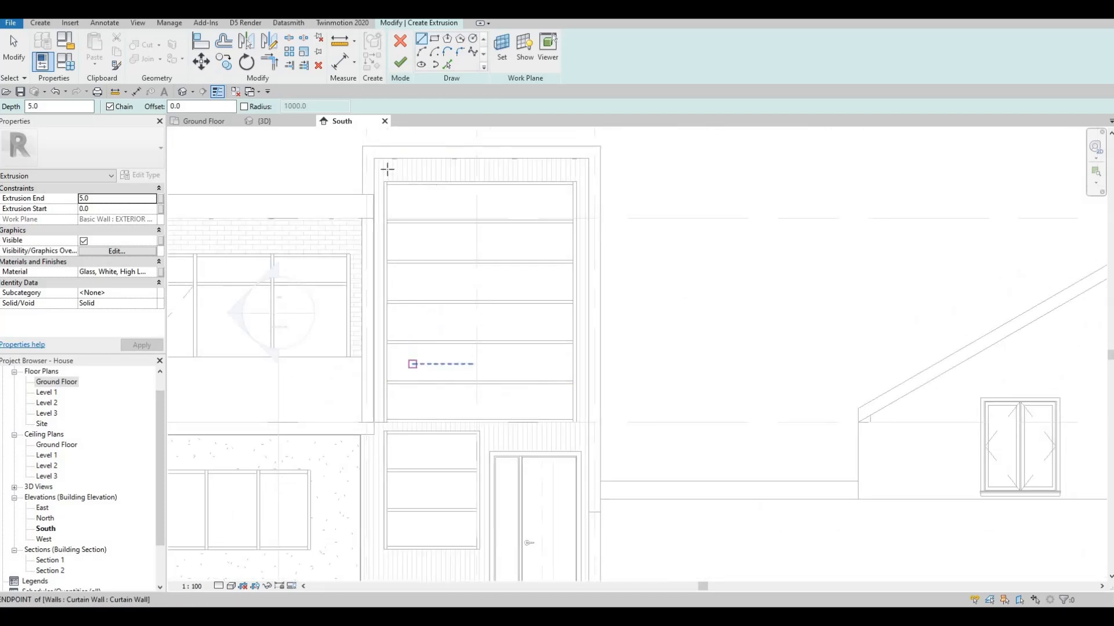
middle_click_drag(598, 561, 628, 454)
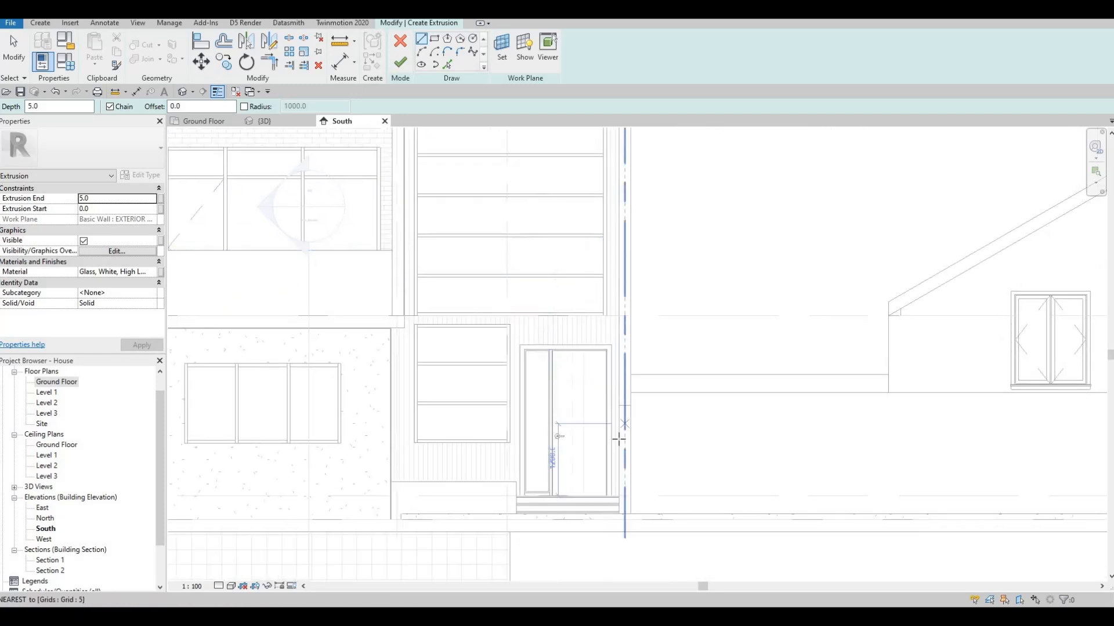
scroll(505, 165, "down", 1)
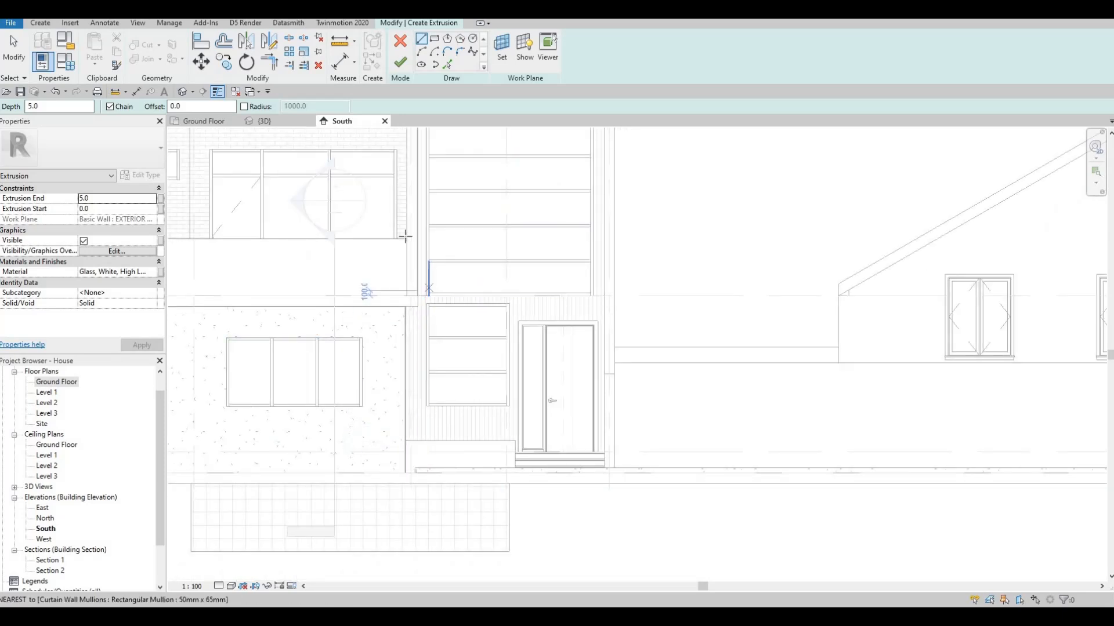
scroll(427, 310, "up", 1)
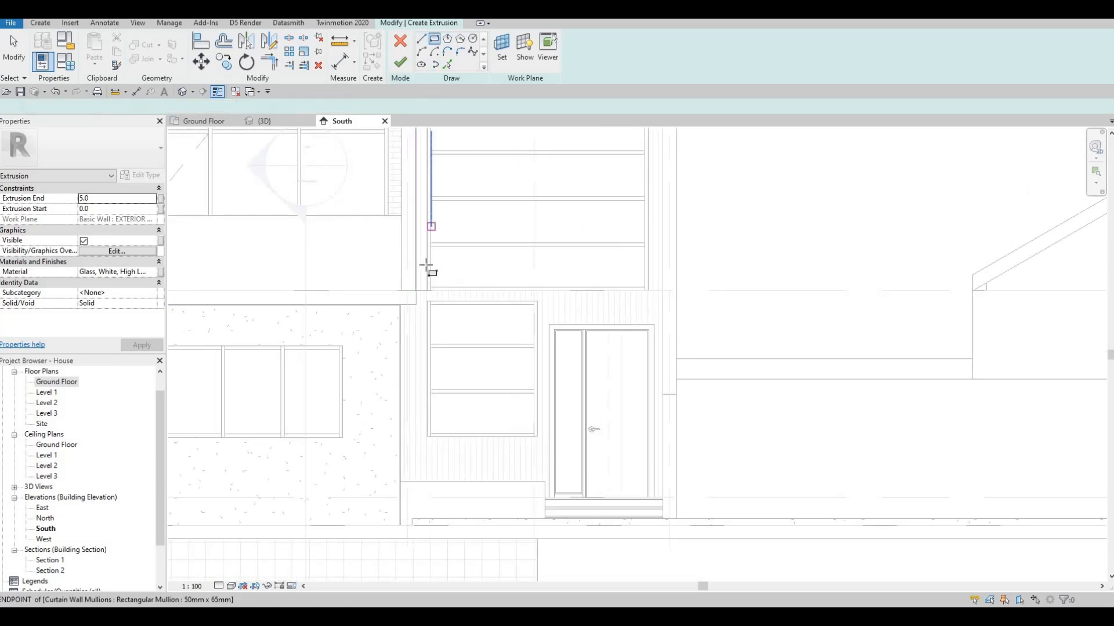
scroll(409, 348, "up", 4)
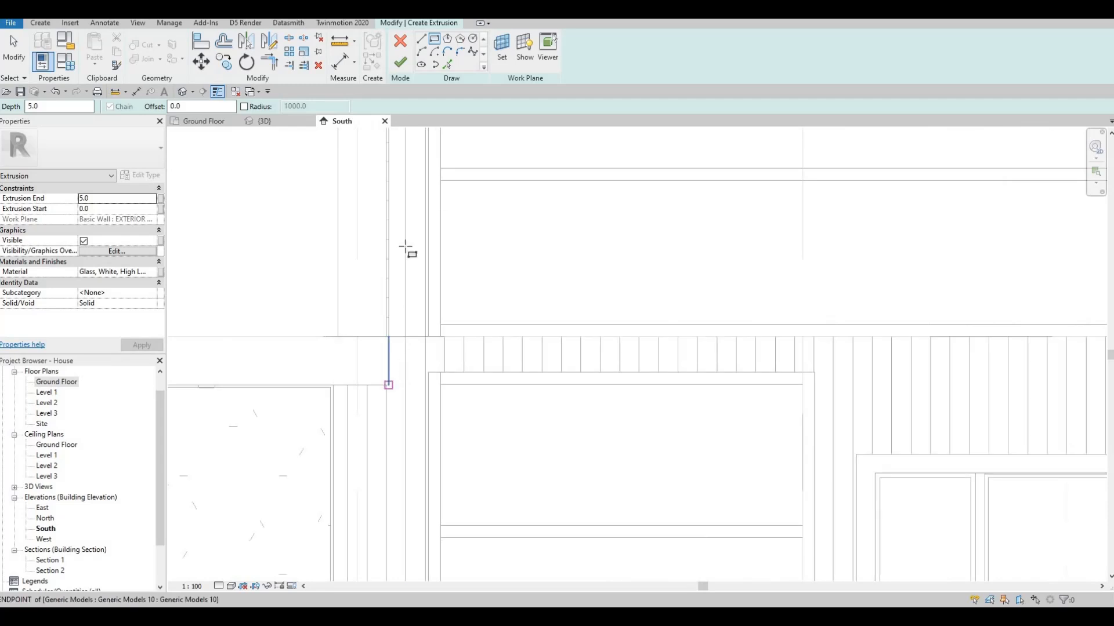
left_click(389, 385)
middle_click_drag(384, 351, 378, 458)
scroll(378, 458, "down", 3)
middle_click_drag(377, 276, 357, 522)
scroll(378, 306, "up", 3)
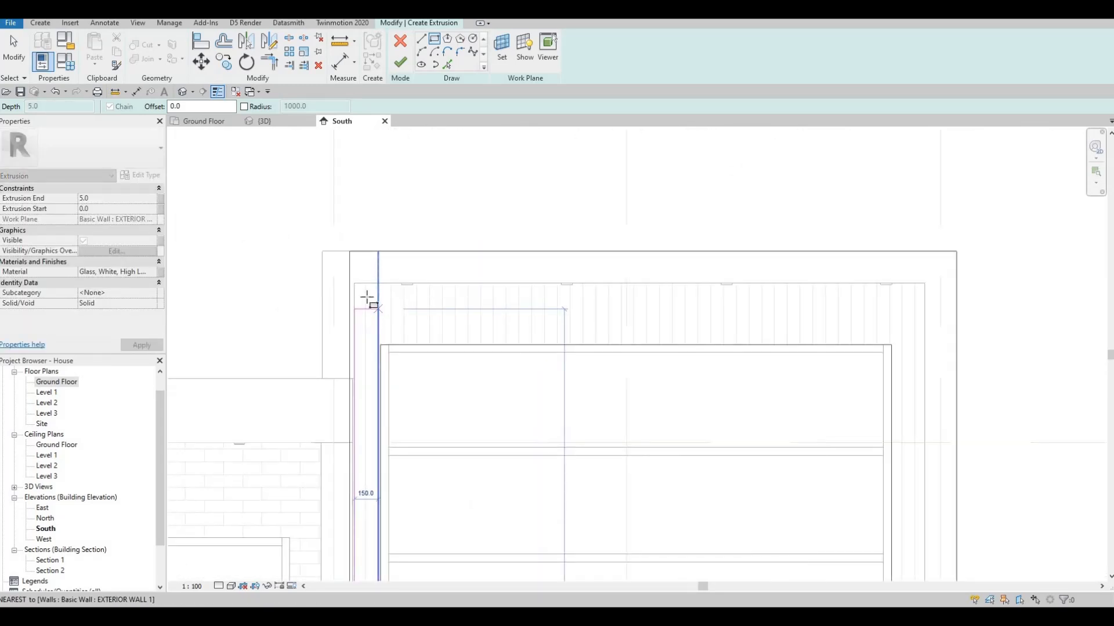
left_click(367, 298)
key("Escape")
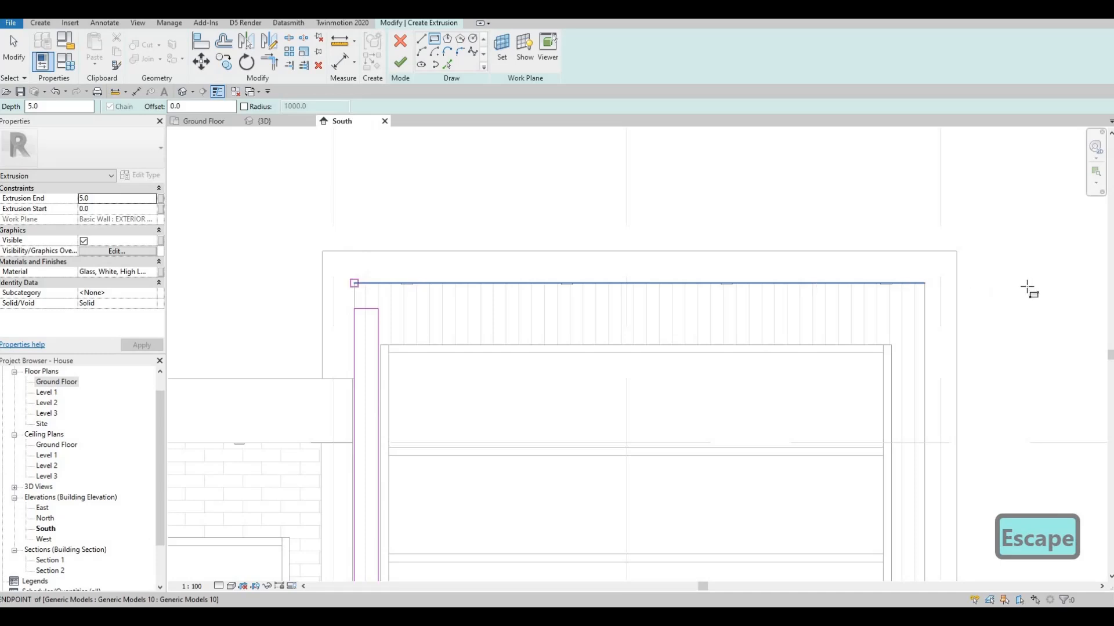
Sketch a rectangle about 3570 by 74 mm along the bay's top edge and one about 31 by 7238 mm down its east edge
left_click(354, 283)
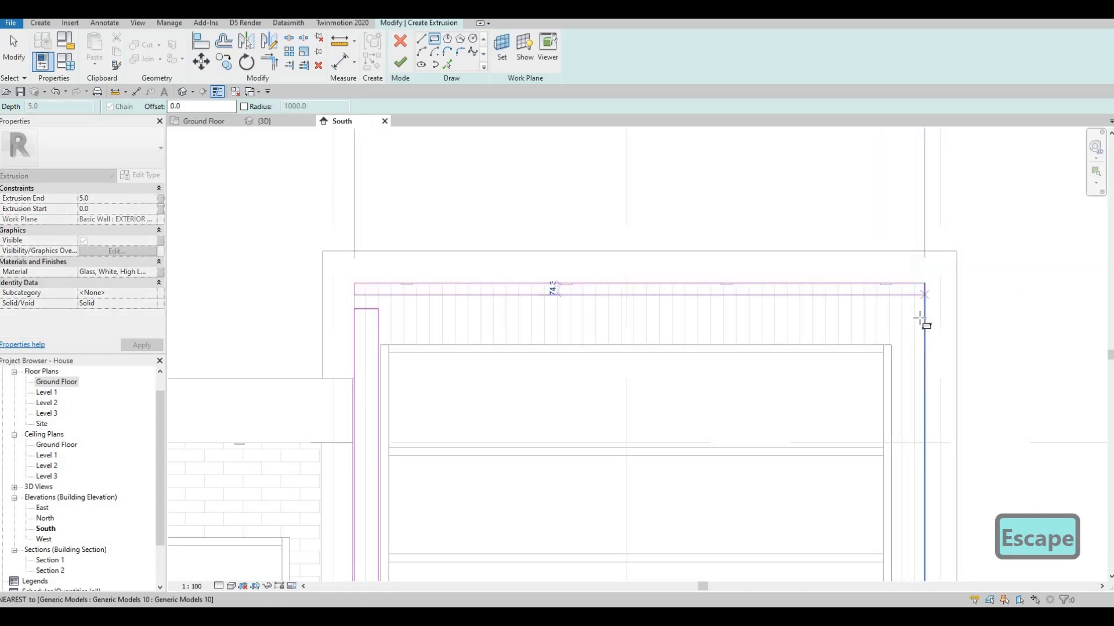
left_click(922, 321)
key("Escape")
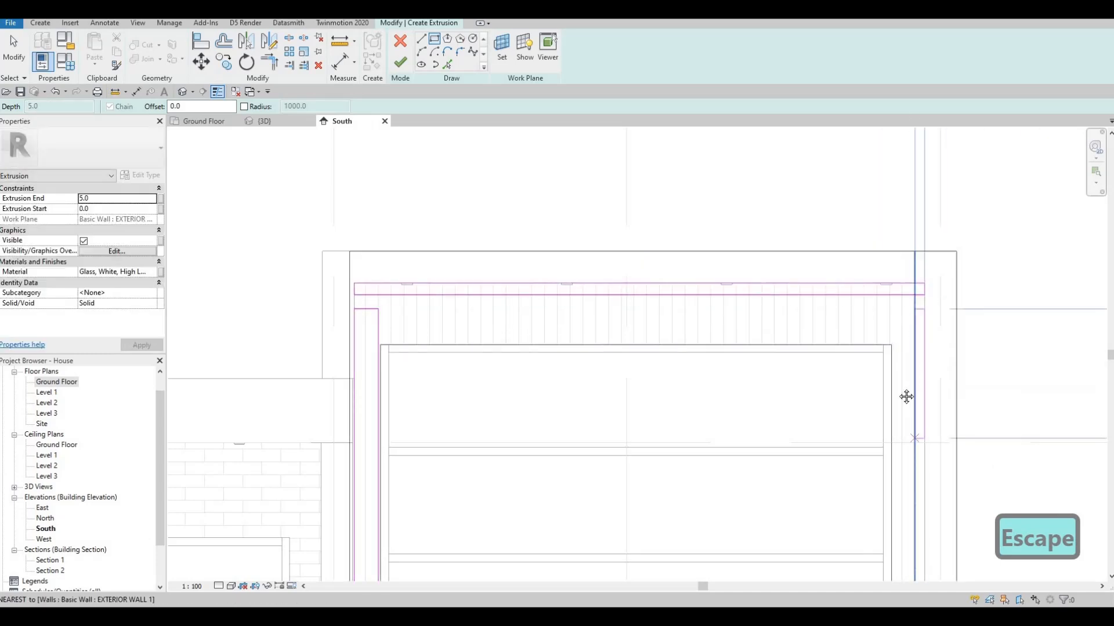
middle_click_drag(906, 397, 906, 168)
middle_click_drag(825, 535, 820, 182)
middle_click_drag(893, 577, 828, 139)
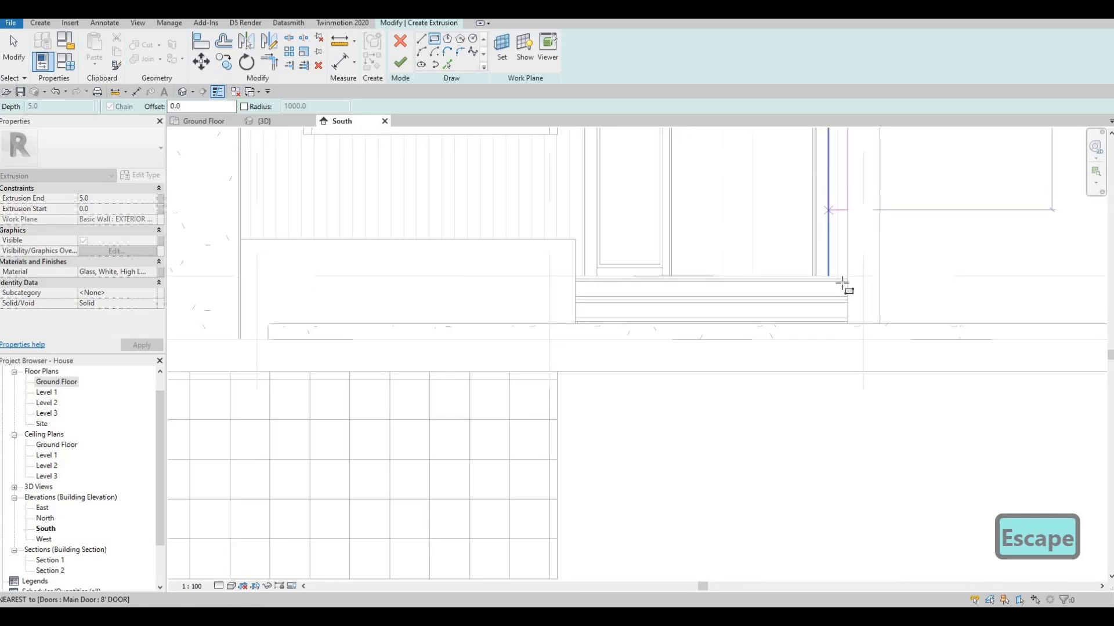
scroll(842, 284, "up", 2)
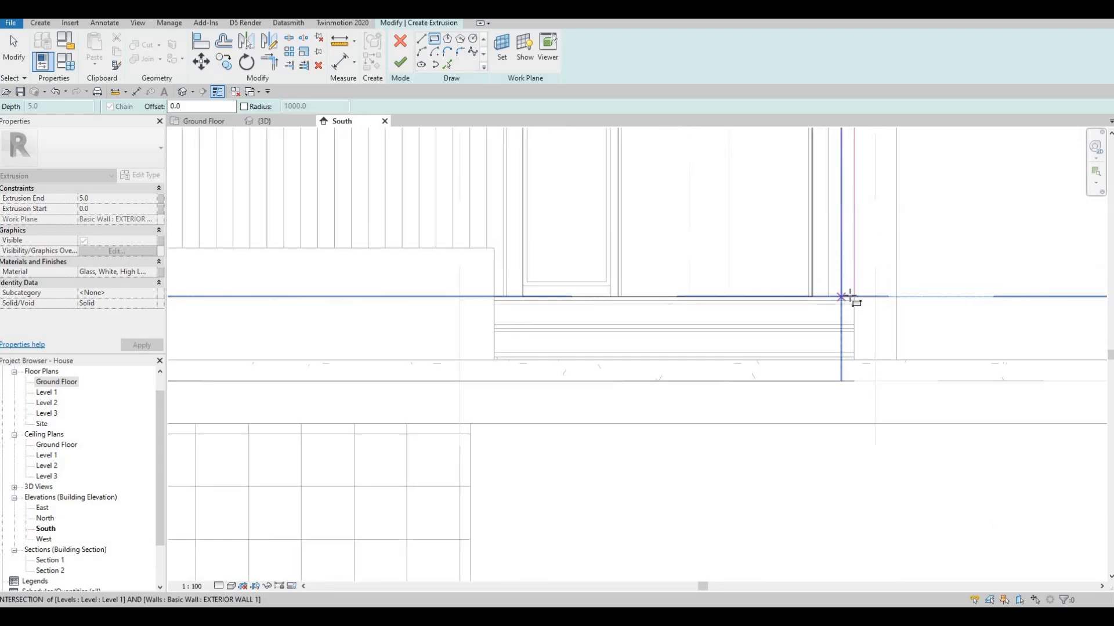
scroll(848, 297, "up", 3)
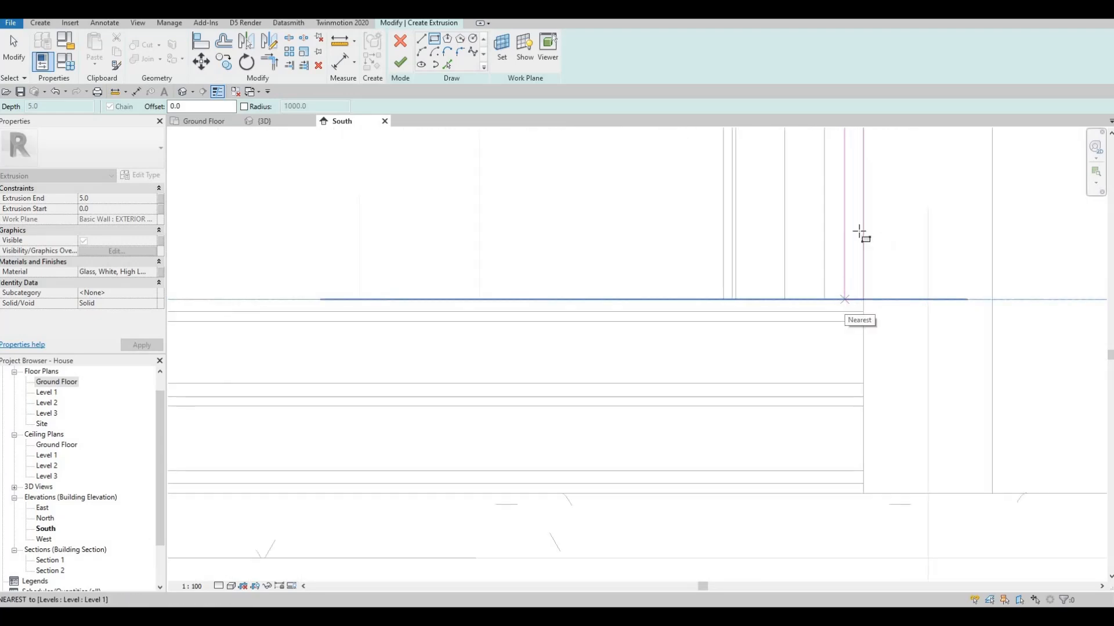
key("Escape")
scroll(844, 214, "down", 4)
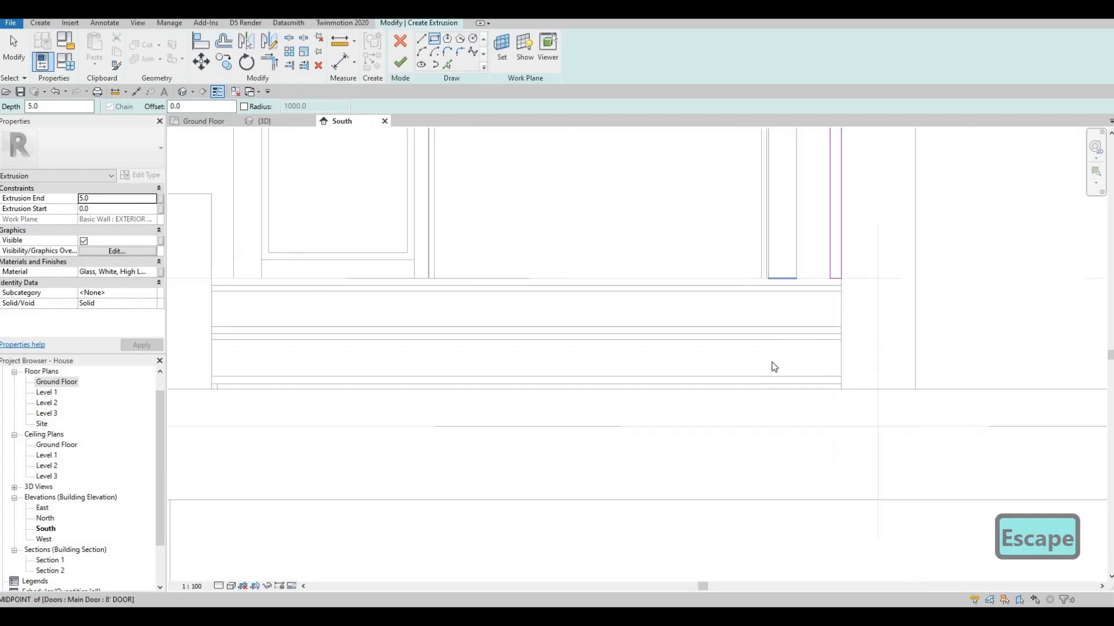
scroll(805, 249, "up", 5)
key("Escape")
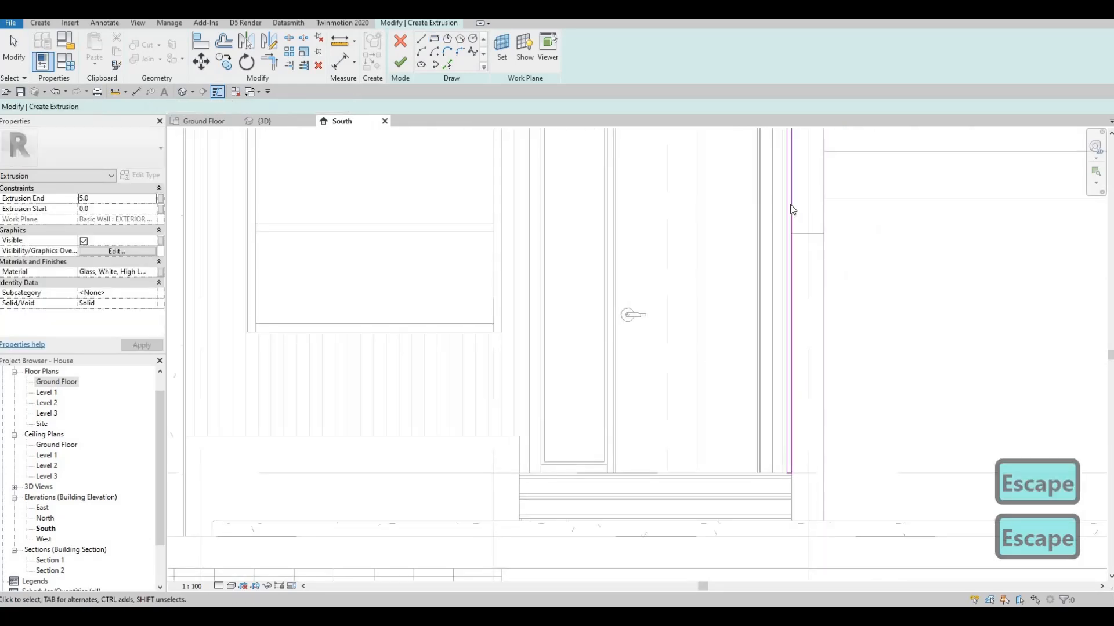
Set the spacing between the two vertical sketch lines along the tall bay's east edge to 10 mm
left_click(787, 406)
mouse_move(805, 266)
middle_mouse_down()
mouse_move(806, 547)
mouse_move(769, 504)
middle_mouse_up()
scroll(783, 350, "down", 1)
middle_click_drag(780, 249, 755, 551)
scroll(758, 243, "up", 5)
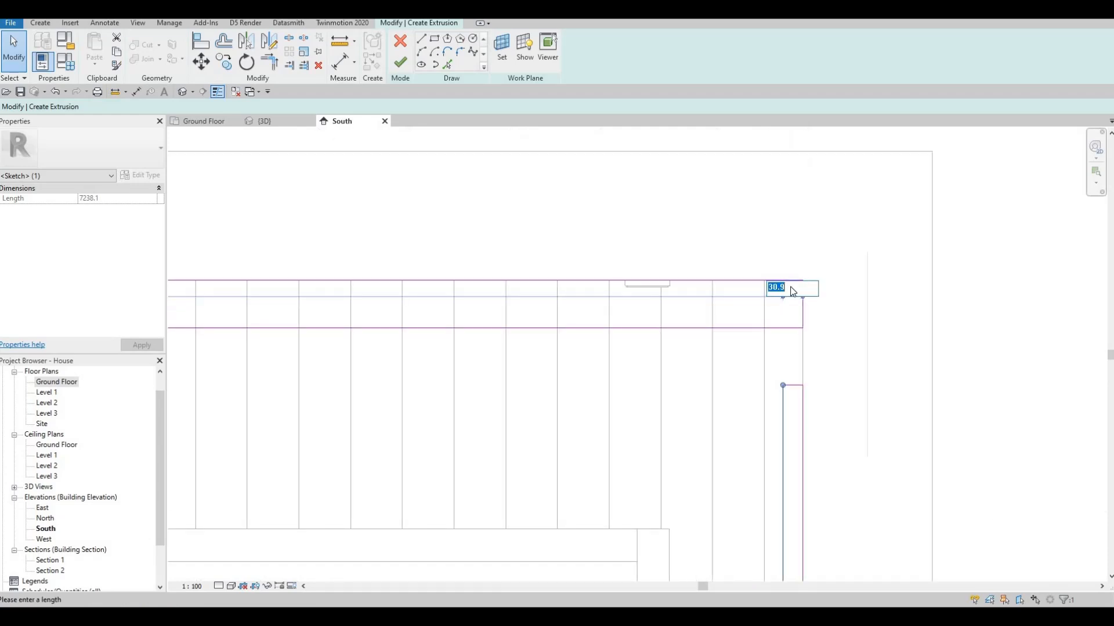
key("Escape")
Set the spacing between the two horizontal sketch lines along the tall bay's top edge to 10 mm
scroll(732, 319, "down", 3)
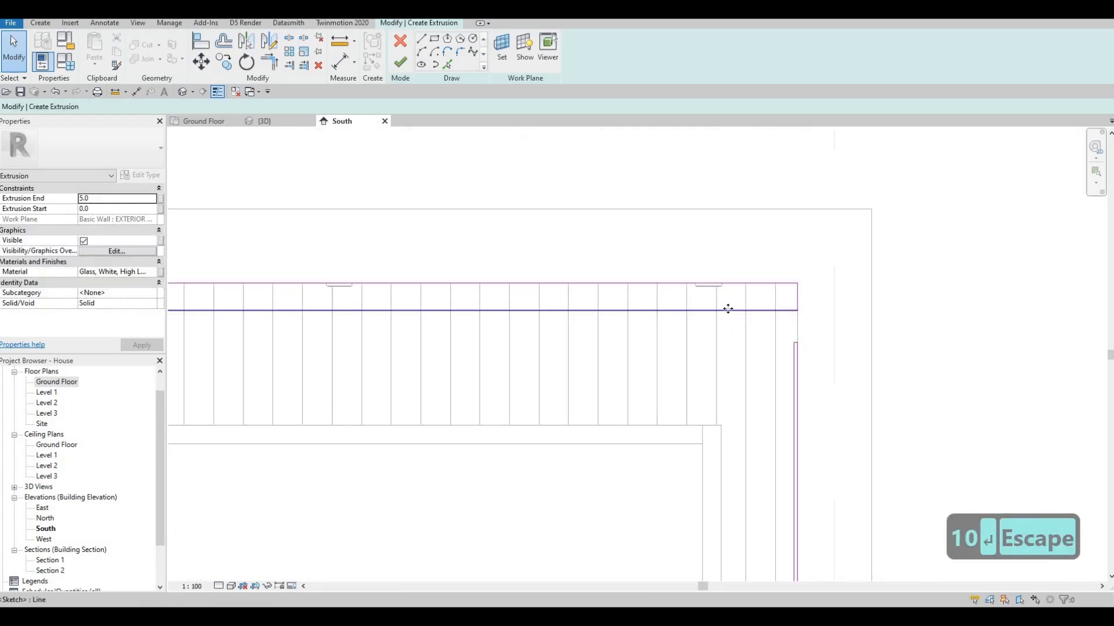
left_click(747, 309)
scroll(786, 302, "up", 2)
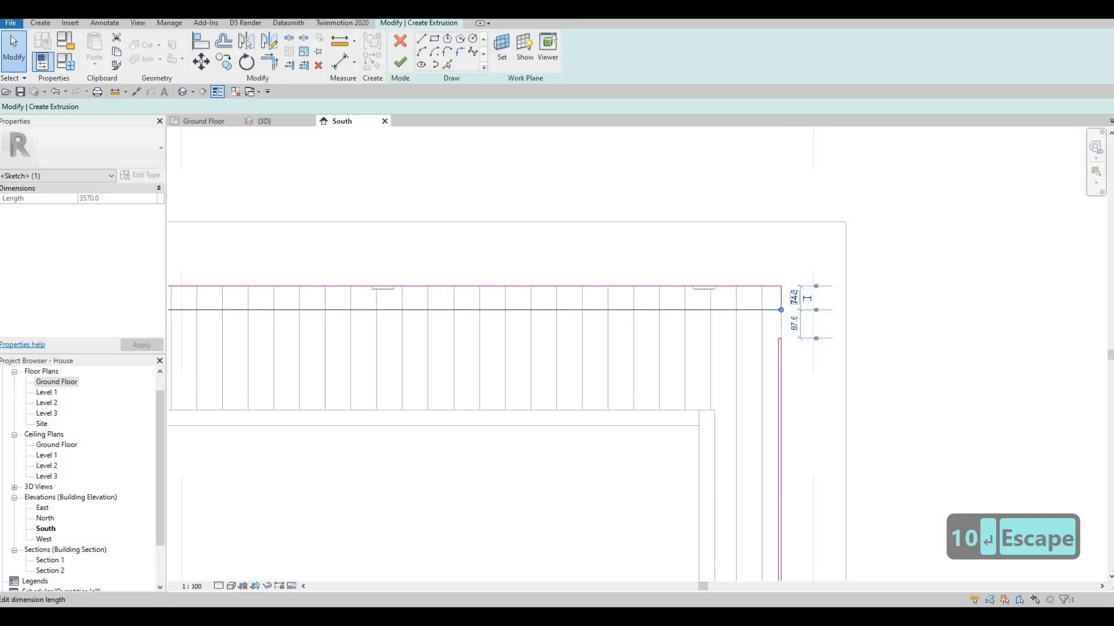
type("10")
key("Return")
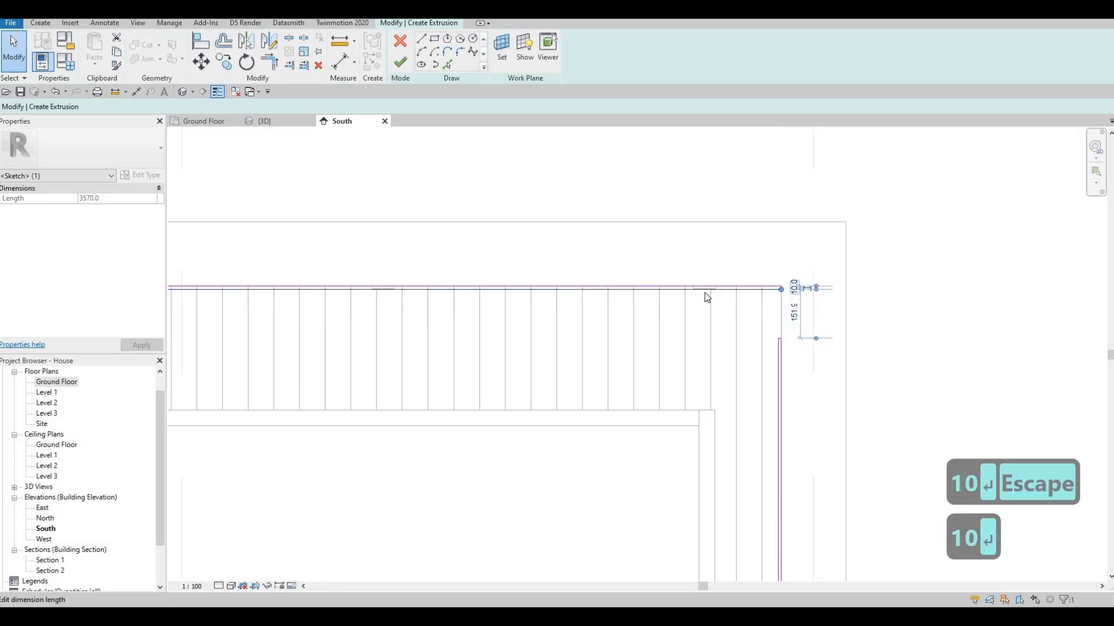
key("Escape")
Set the spacing between the two vertical sketch lines along the tall bay's west edge to 10 mm
scroll(843, 273, "down", 3)
middle_click_drag(314, 309, 669, 282)
scroll(642, 306, "up", 2)
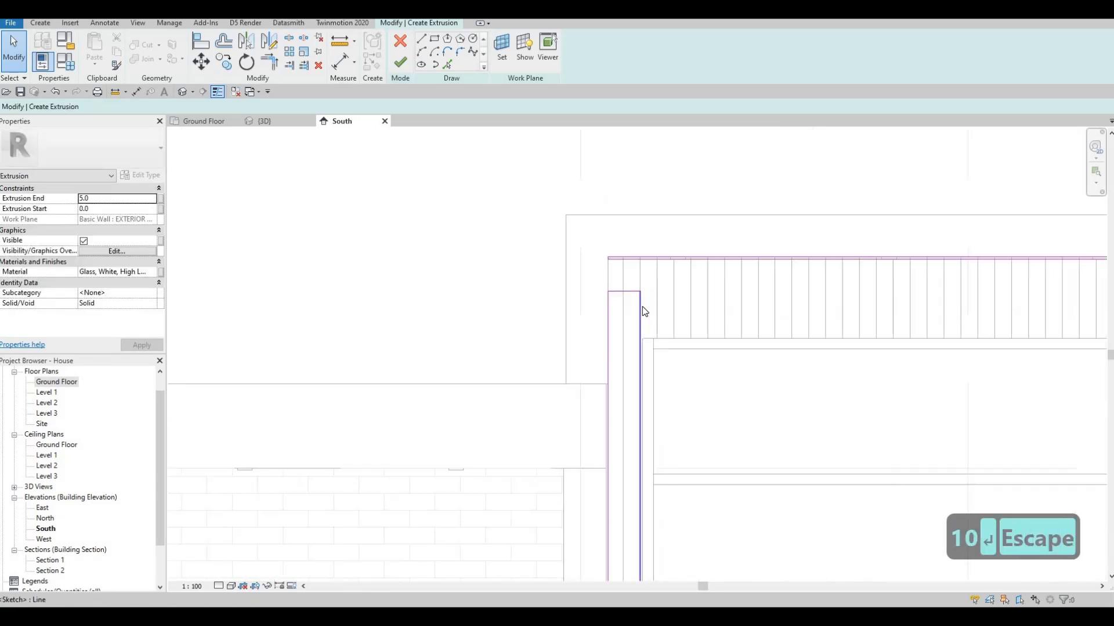
left_click(636, 296)
scroll(638, 298, "down", 3)
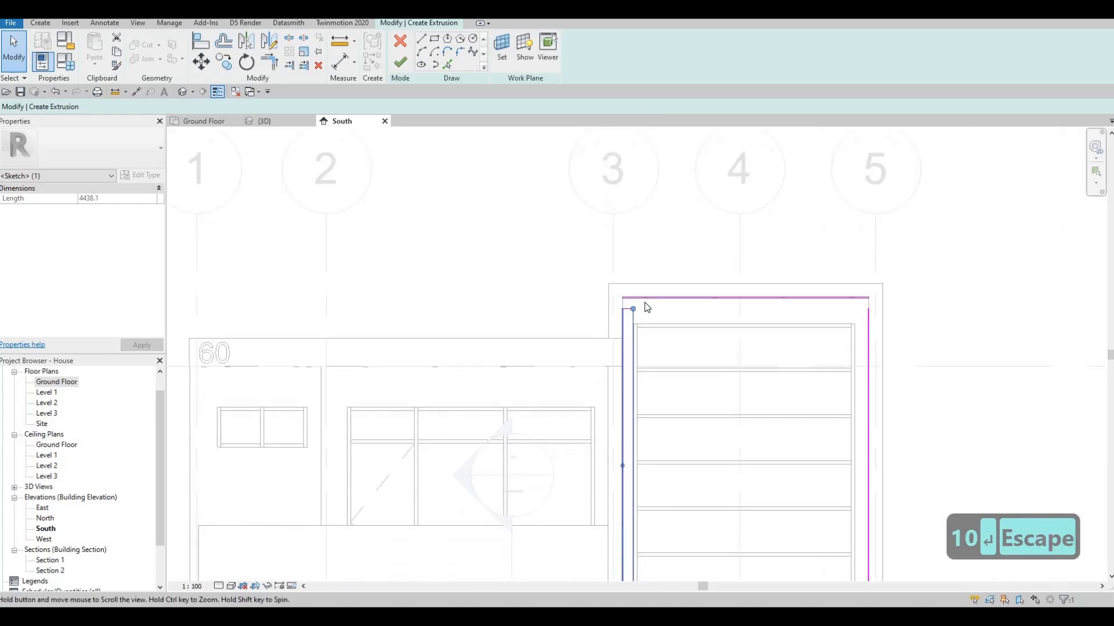
scroll(645, 302, "up", 3)
scroll(632, 323, "up", 4)
left_click(631, 335)
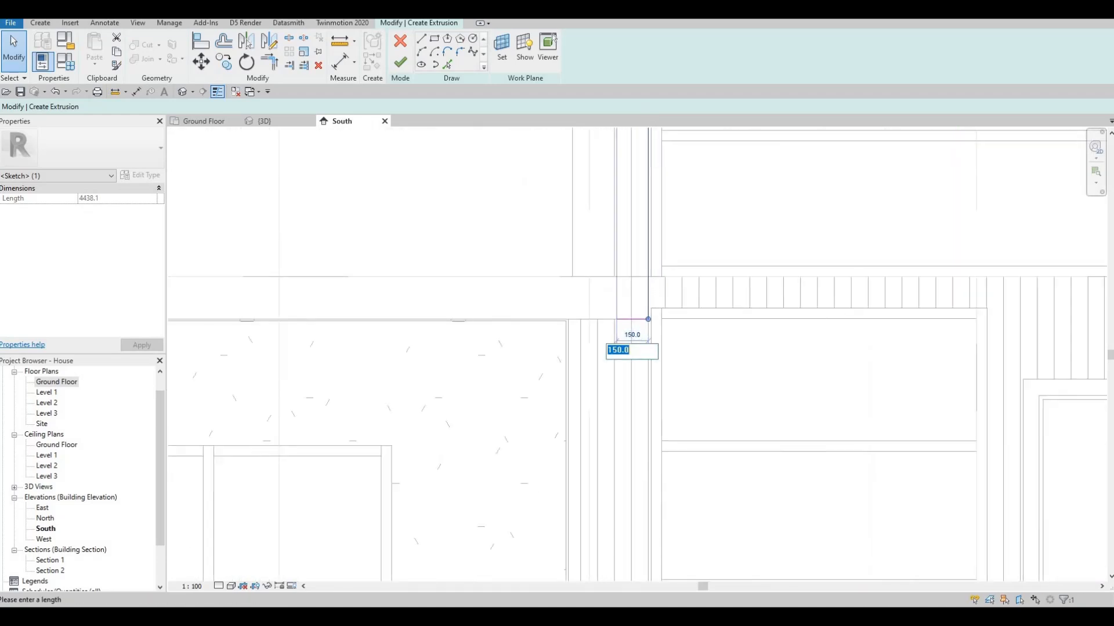
type("10")
key("Return")
key("Escape")
Move the west strip's inner vertical line to a 120 mm spacing and set the spacing back to 10 mm
middle_click_drag(641, 325, 577, 482)
scroll(579, 438, "up", 4)
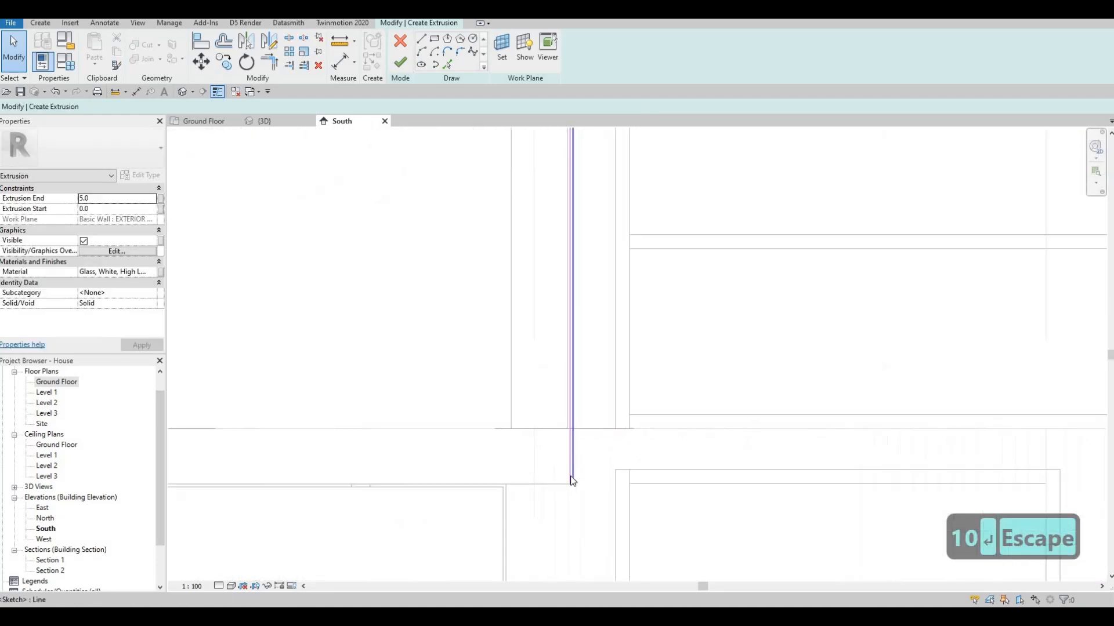
left_click(572, 429)
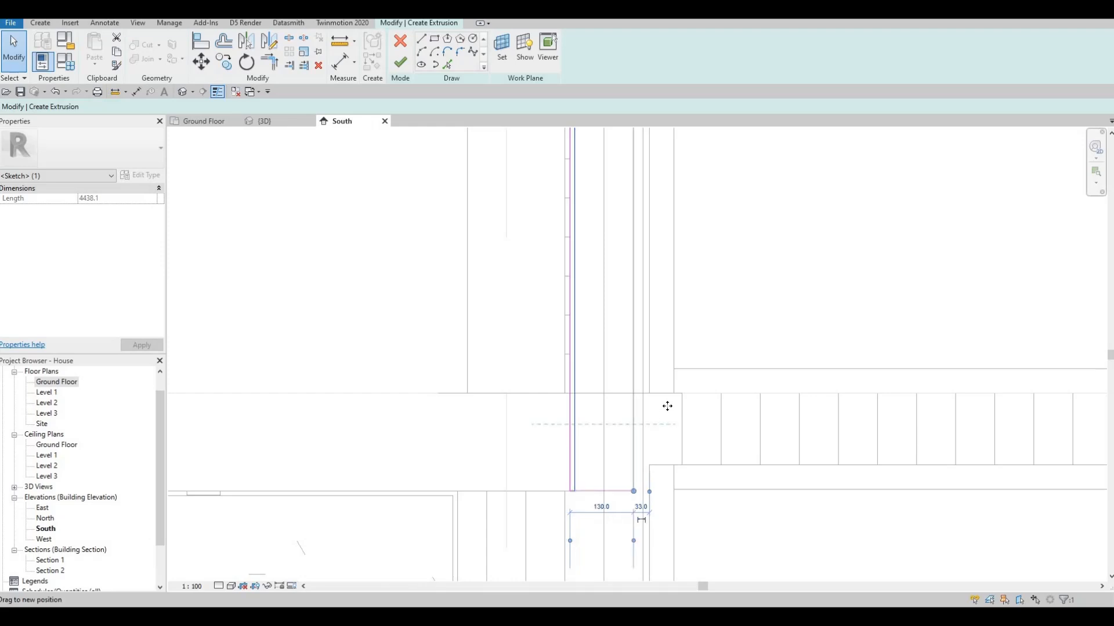
mouse_move(667, 406)
left_mouse_down()
mouse_move(619, 438)
mouse_move(598, 510)
left_mouse_up()
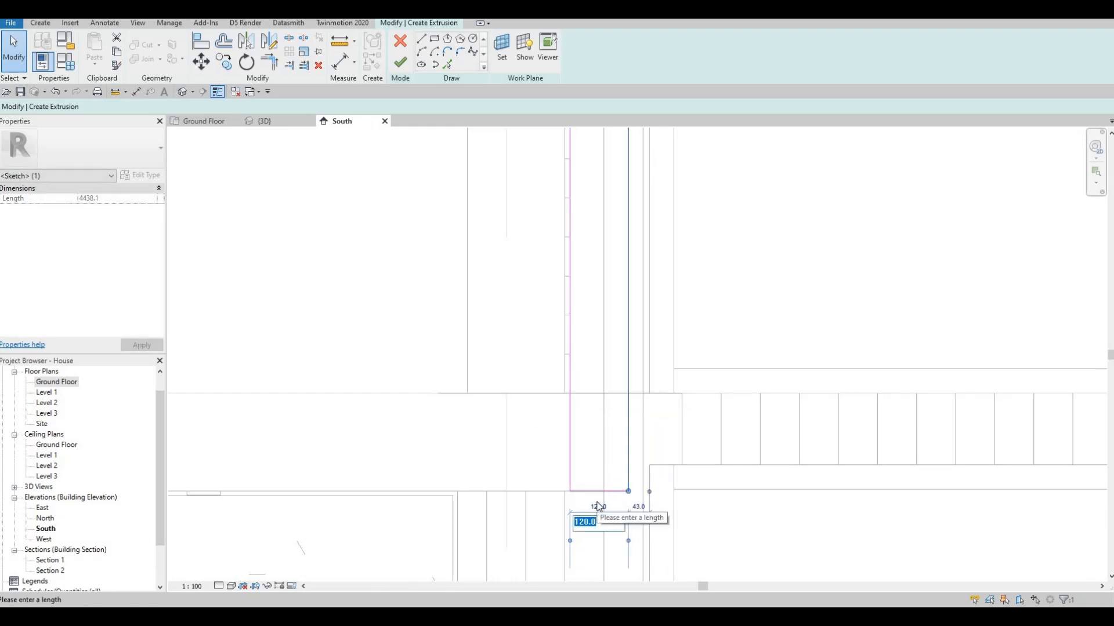
key("Return")
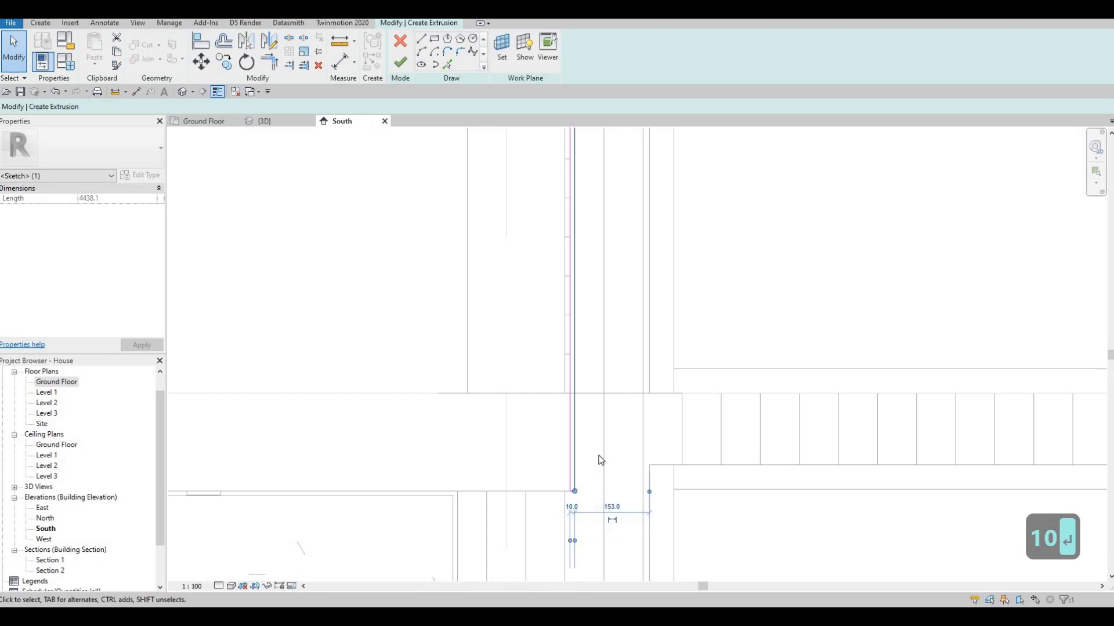
Trim the strip's inner and outer vertical lines to the horizontal lines at the tall bay's upper west corner
scroll(599, 461, "up", 5)
scroll(545, 276, "down", 3)
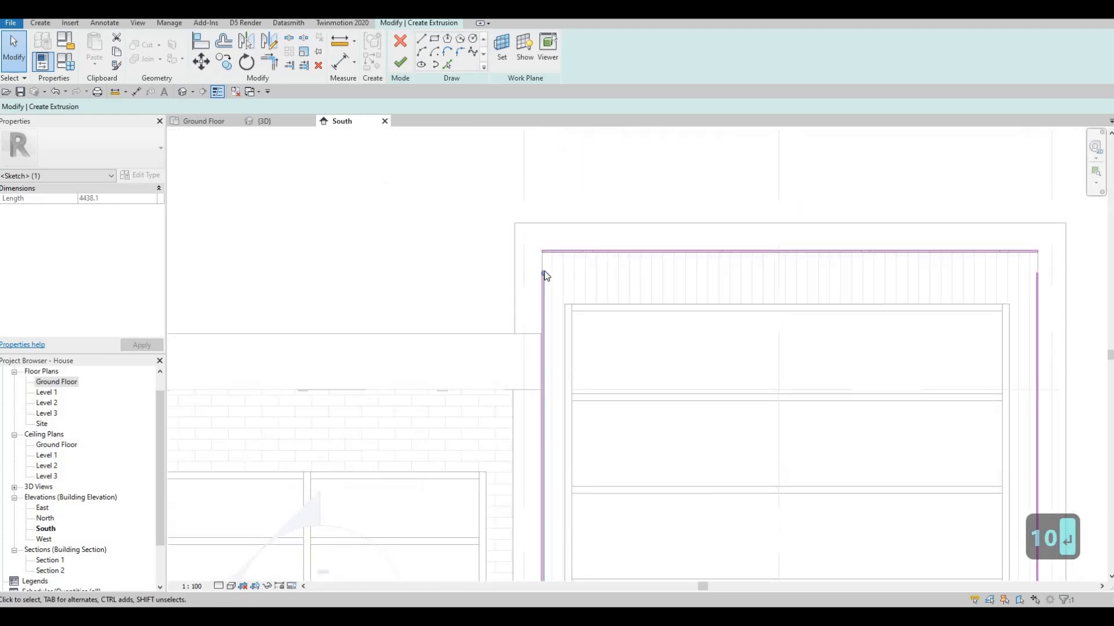
scroll(545, 276, "up", 5)
key("Escape")
key("Escape")
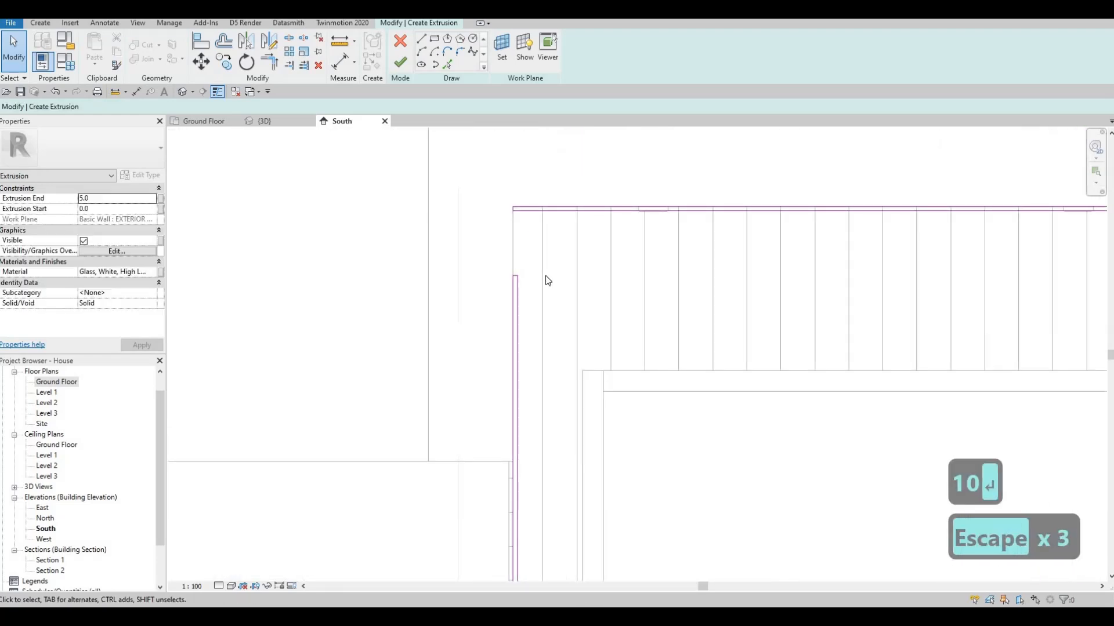
key("t")
key("r")
left_click(518, 297)
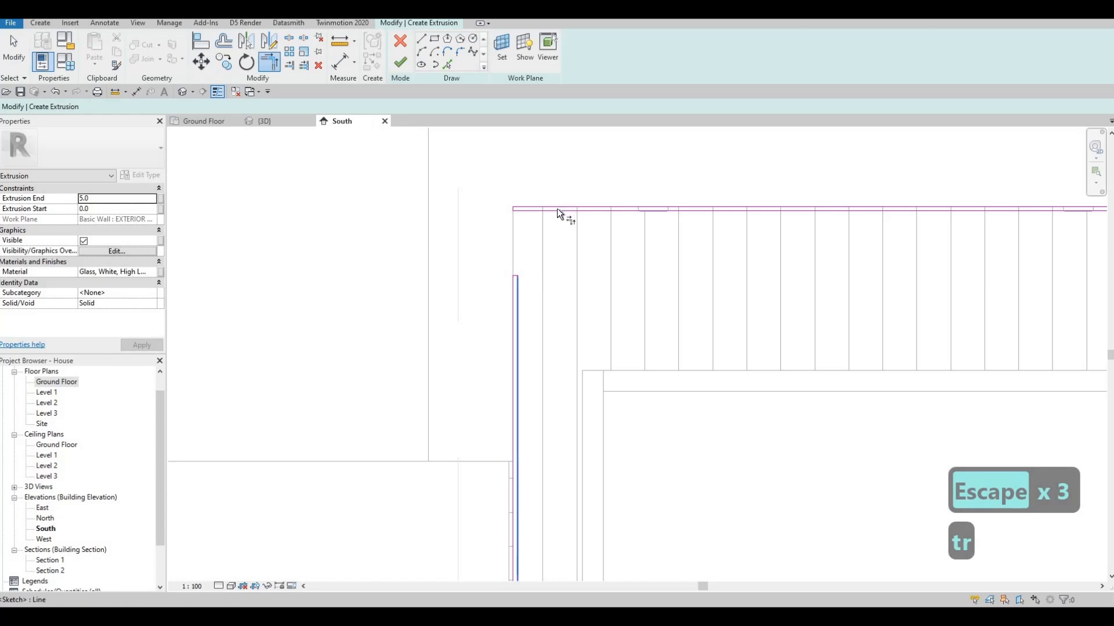
left_click(554, 208)
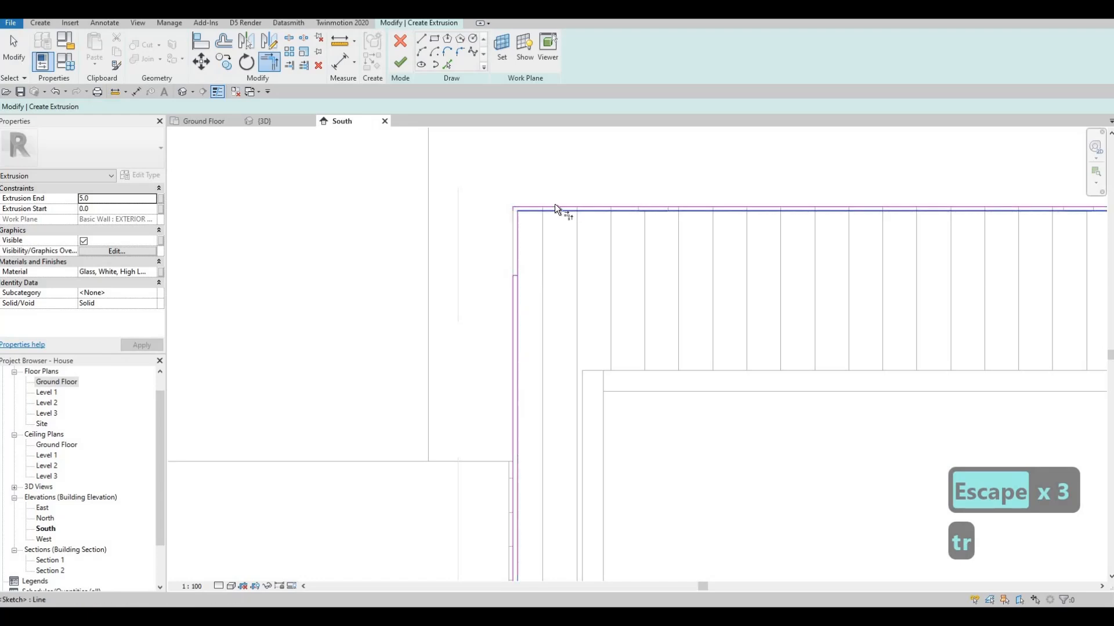
left_click(514, 309)
left_click(511, 307)
scroll(511, 307, "down", 2)
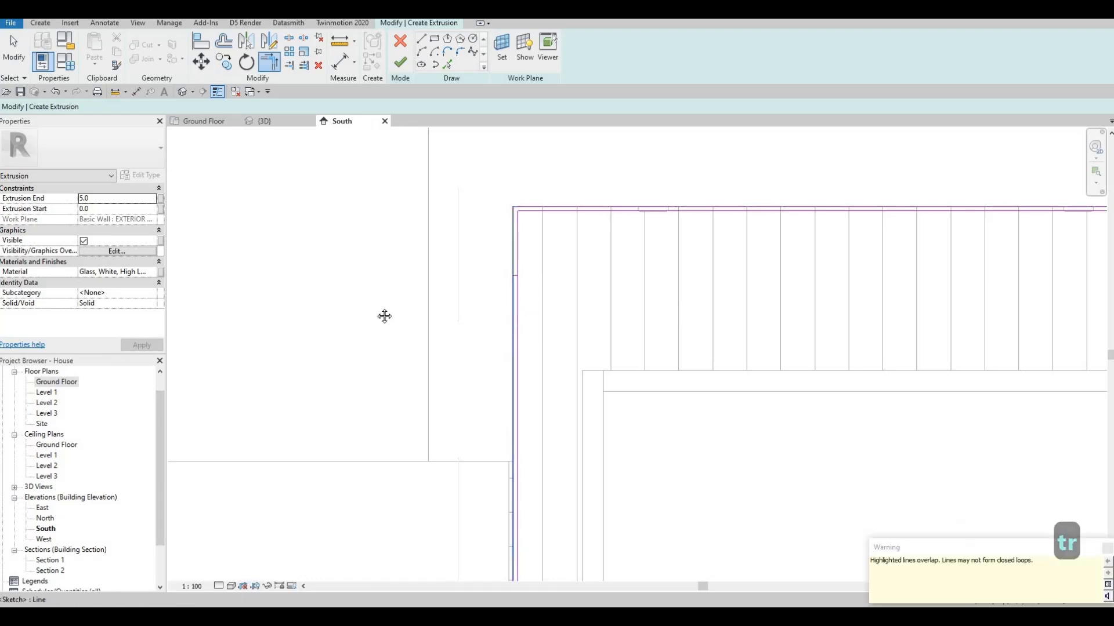
Trim the strip's inner and outer vertical lines to the horizontal lines at the tall bay's upper east corner
middle_click_drag(634, 273, 334, 273)
scroll(649, 206, "up", 3)
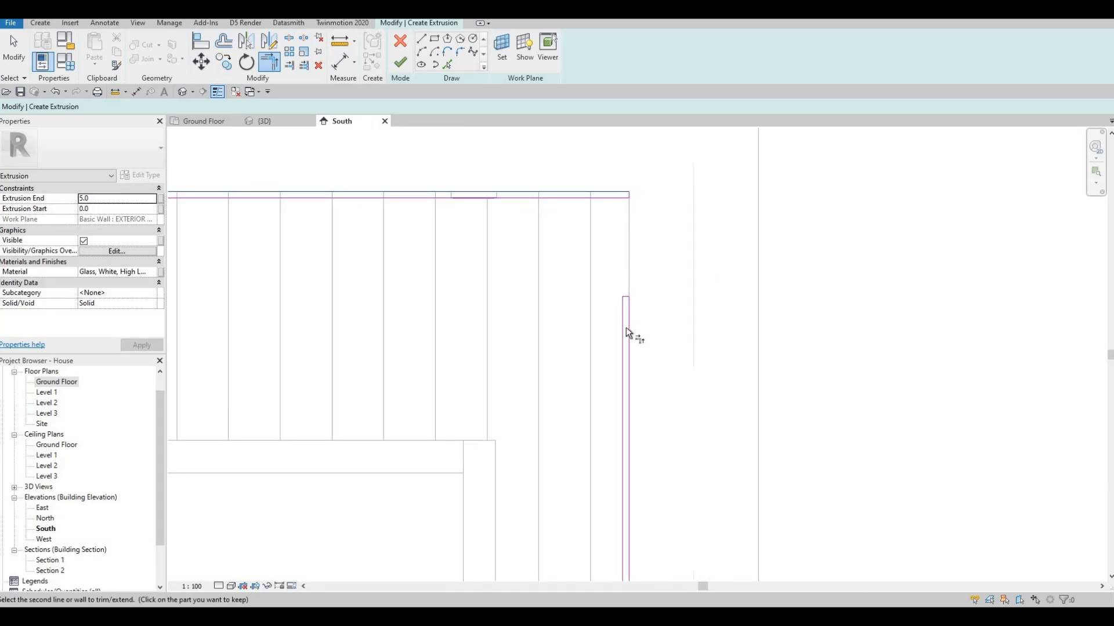
left_click(626, 327)
left_click(623, 232)
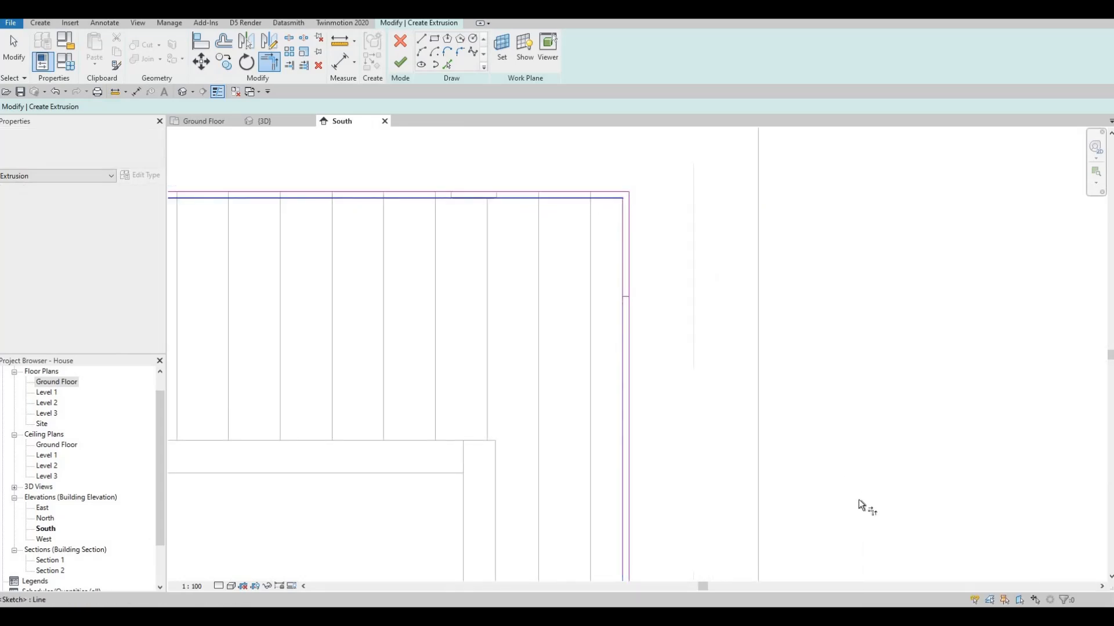
key("Escape")
key("Escape")
key("Escape")
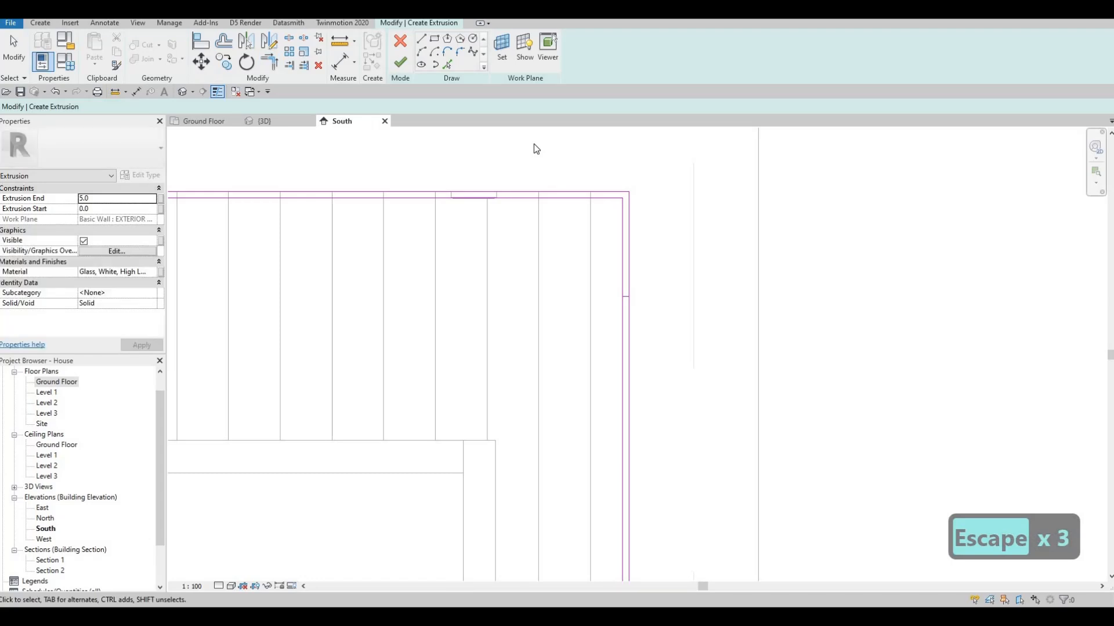
Delete the leftover short sketch lines crossing the strip near the tall bay's two upper corners
left_click_drag(532, 142, 665, 332)
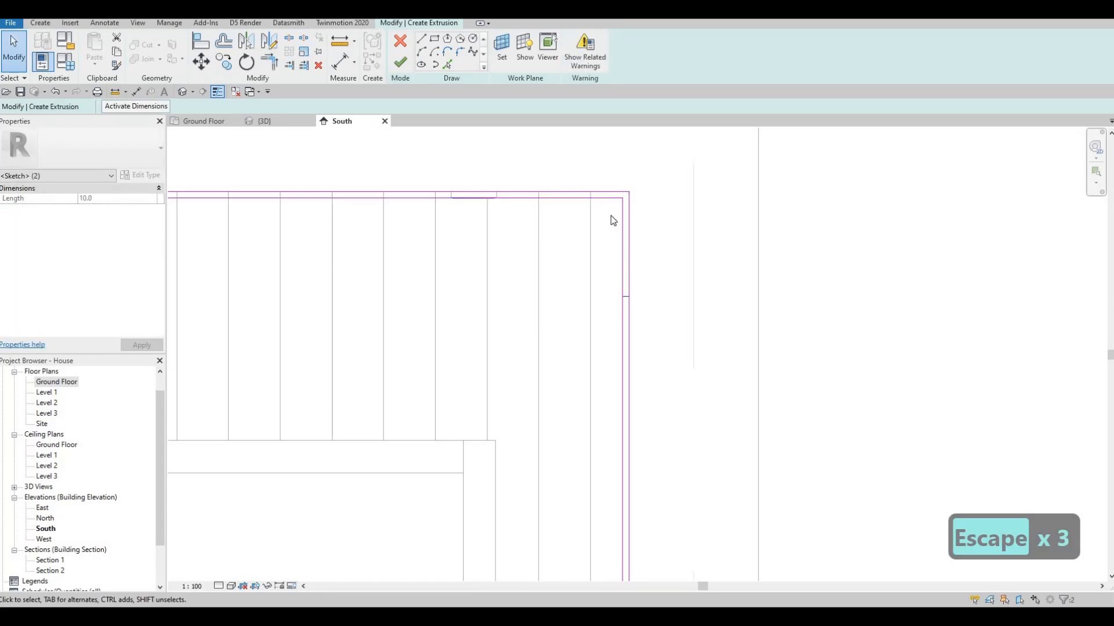
key("Delete")
scroll(534, 281, "down", 3)
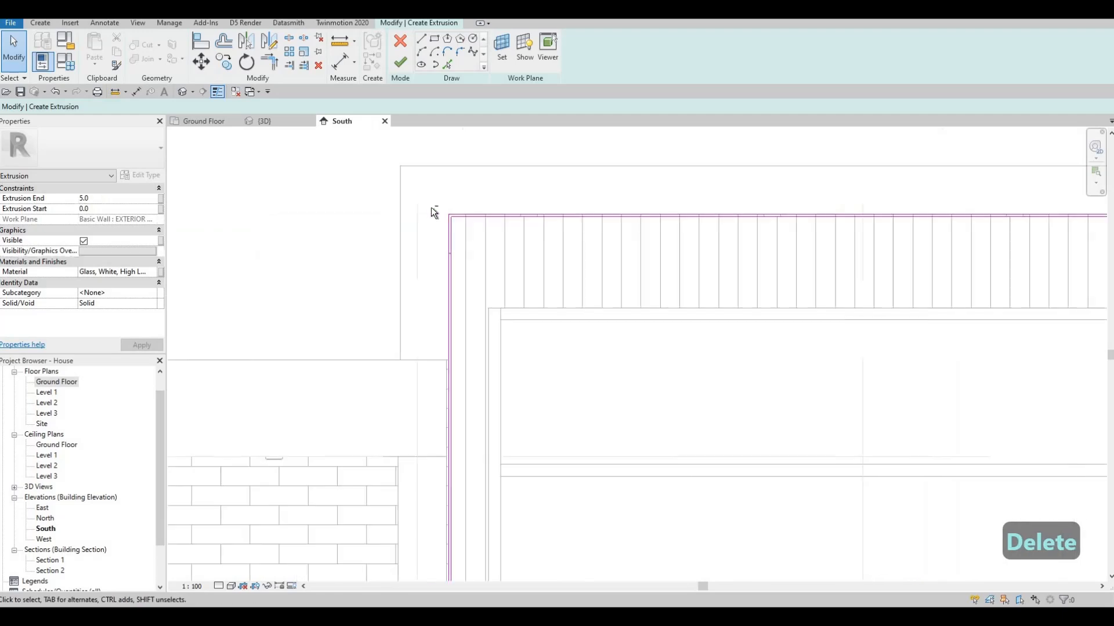
middle_click_drag(431, 207, 436, 205)
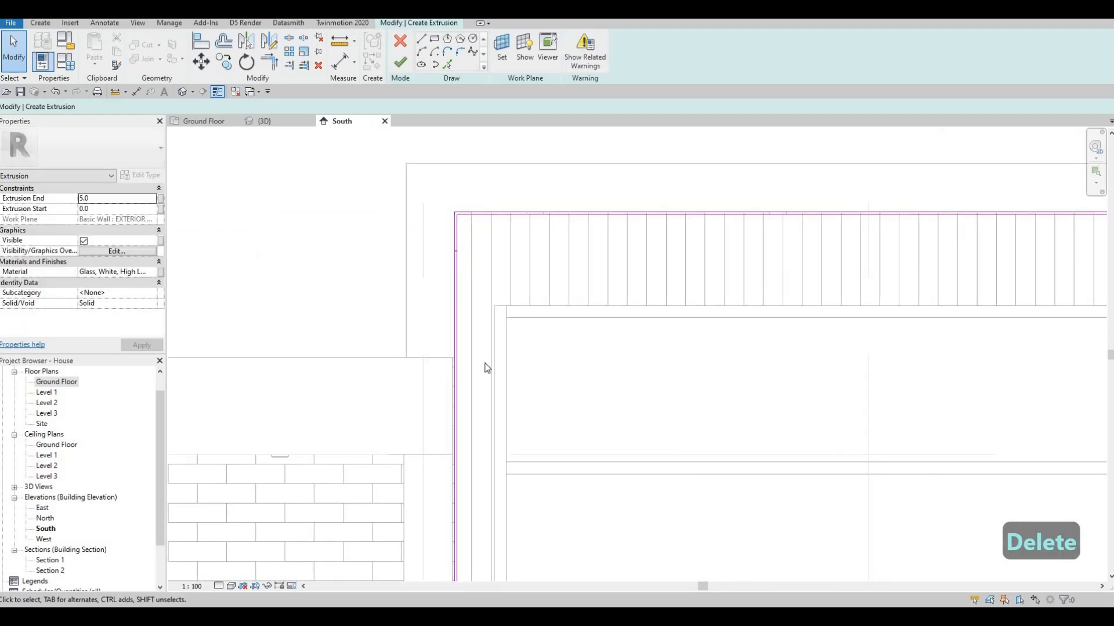
scroll(711, 417, "down", 3)
middle_click_drag(711, 418, 580, 285)
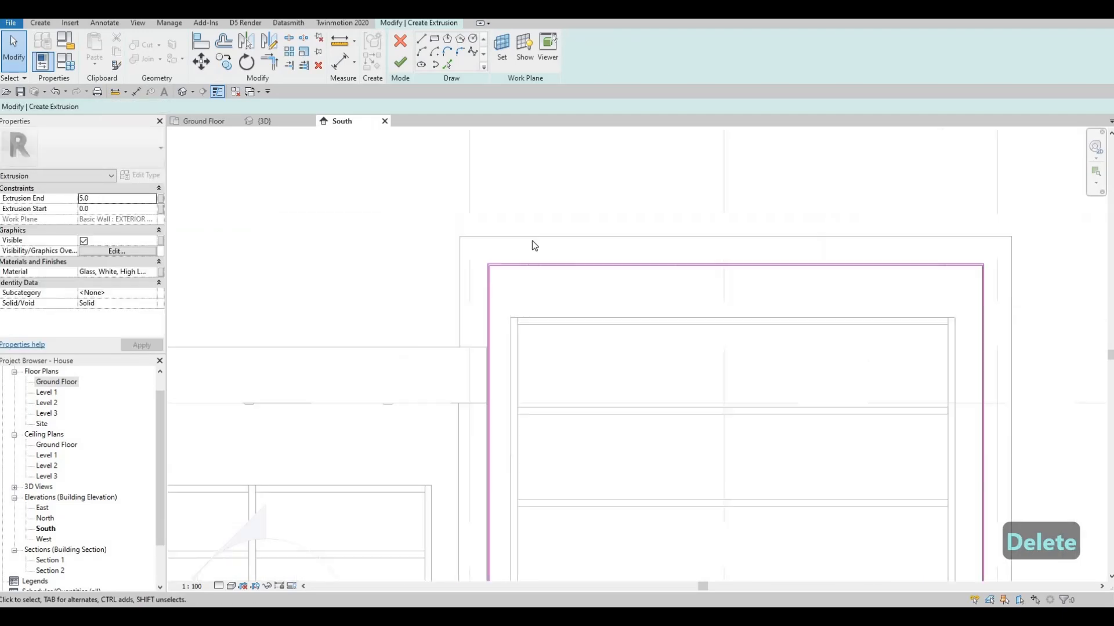
Finish the edging strip's extrusion sketch and complete the in-place model
left_click(401, 65)
middle_click_drag(695, 284, 681, 172)
scroll(681, 173, "down", 3)
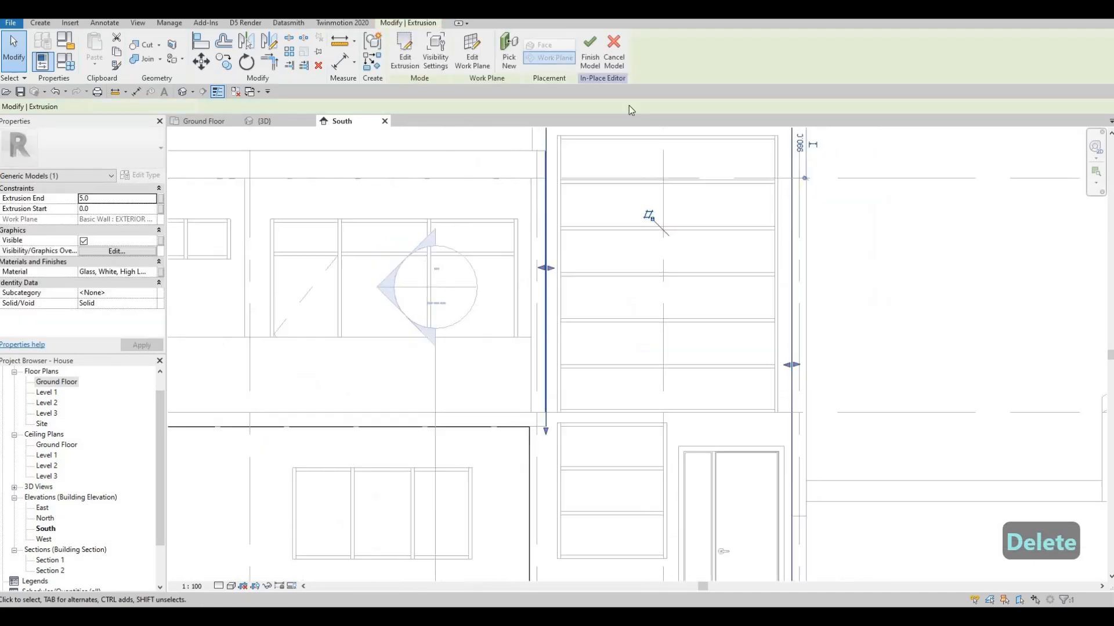
left_click(588, 64)
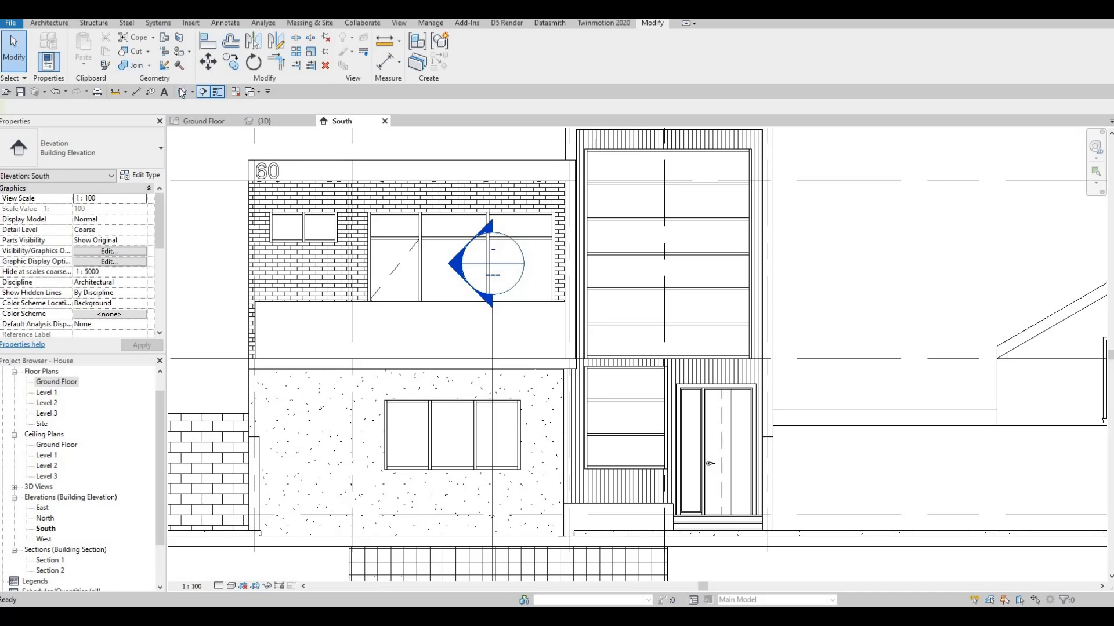
Examine the house's front facade, entrance and balcony from several angles in the 3D view
middle_click_drag(724, 271, 726, 272)
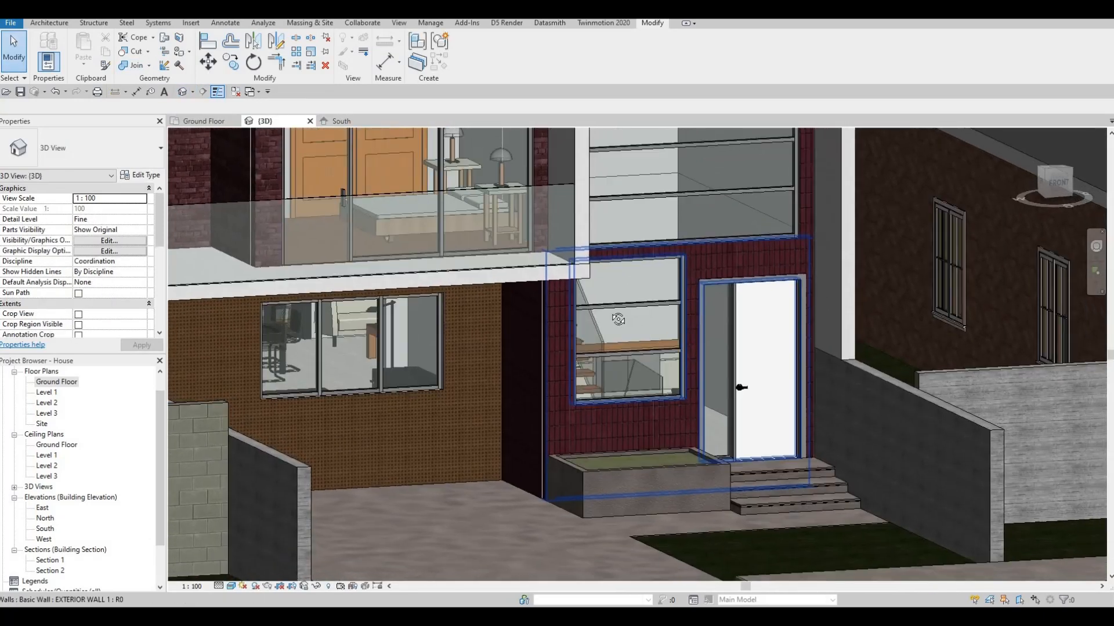
middle_click_drag(658, 314, 776, 243, "shift")
middle_click_drag(908, 402, 795, 490)
scroll(876, 145, "down", 1)
middle_click_drag(886, 237, 870, 20)
scroll(891, 235, "down", 1)
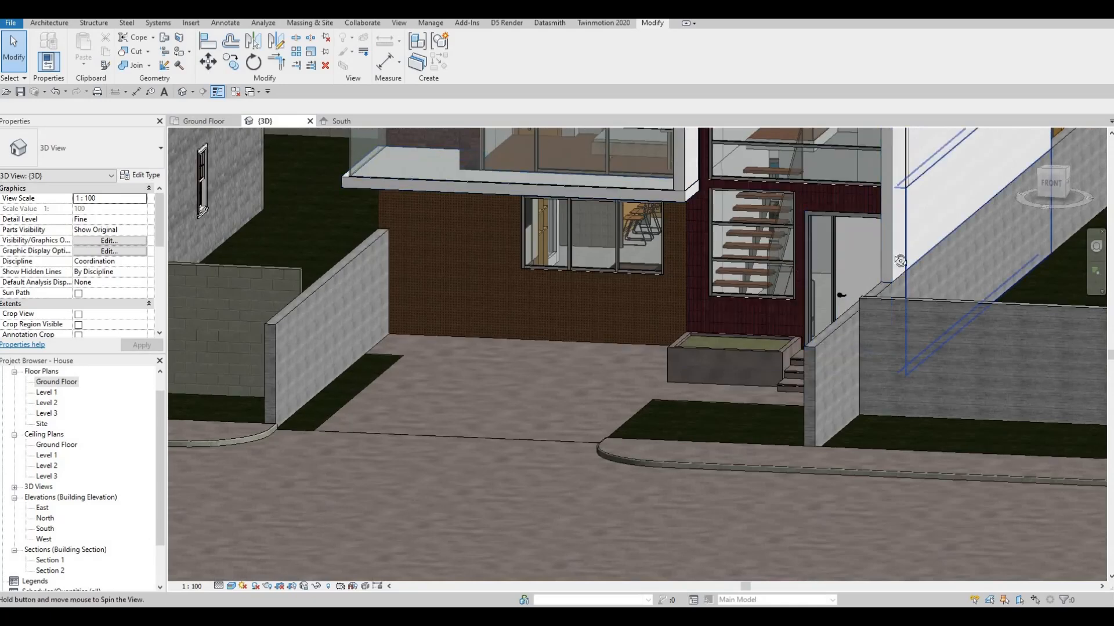
middle_click_drag(887, 363, 1010, 355, "shift")
middle_click_drag(585, 145, 711, 304)
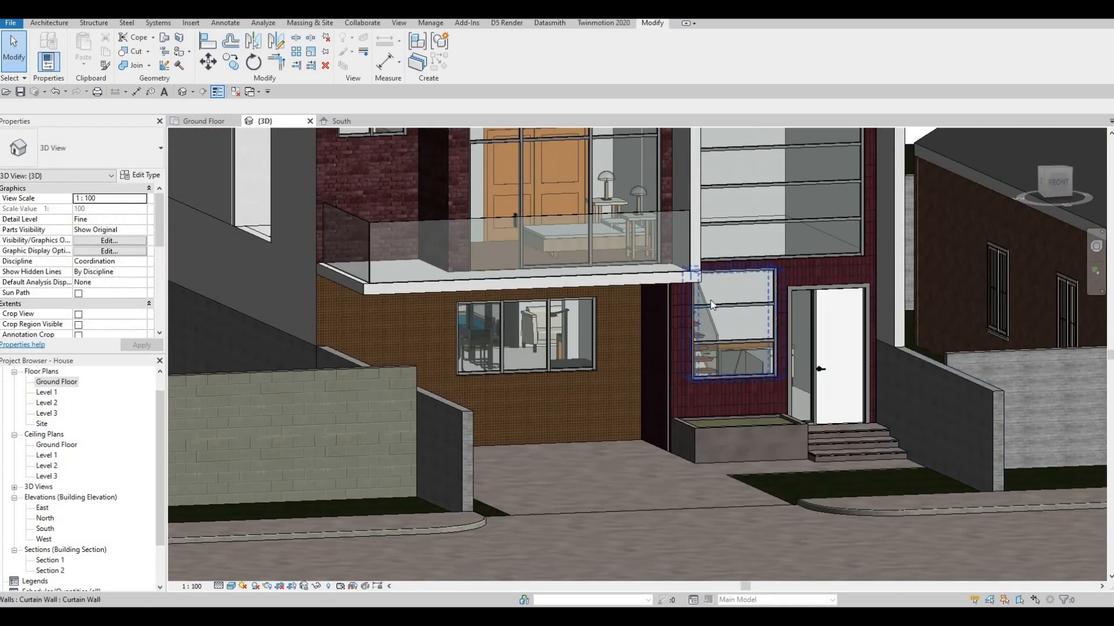
middle_click_drag(616, 334, 703, 371)
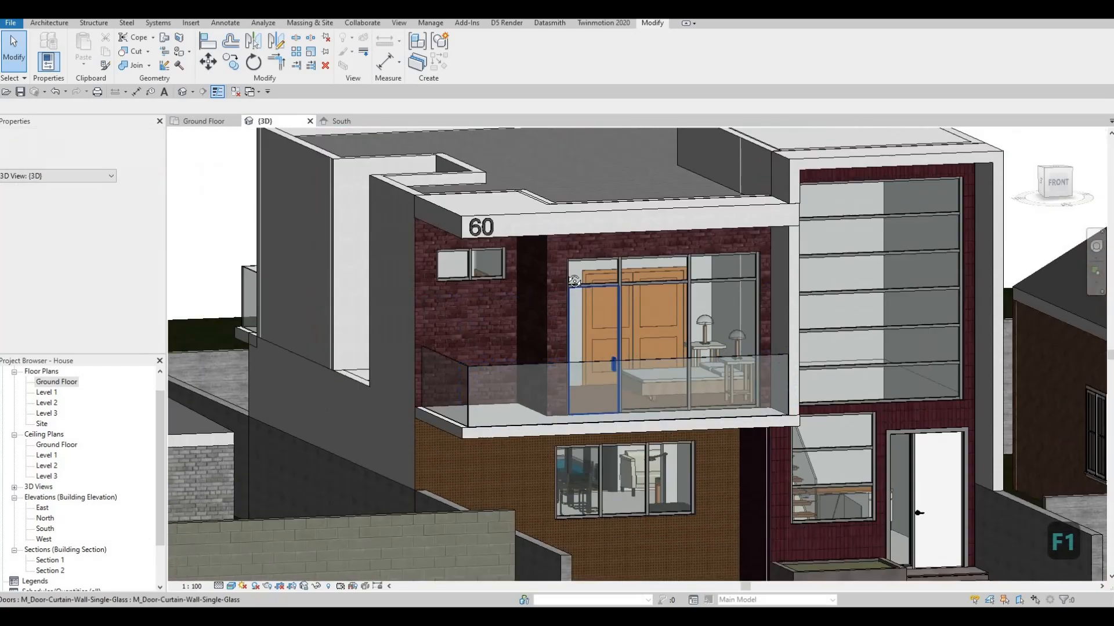
middle_click_drag(619, 367, 650, 385)
middle_click_drag(441, 354, 441, 244, "shift")
middle_click_drag(441, 243, 690, 313)
Create a similar square pot light from the front roof soffit fixture and place it on the underside of the rear balcony slab
scroll(649, 311, "up", 2)
scroll(689, 313, "up", 2)
left_click(691, 316)
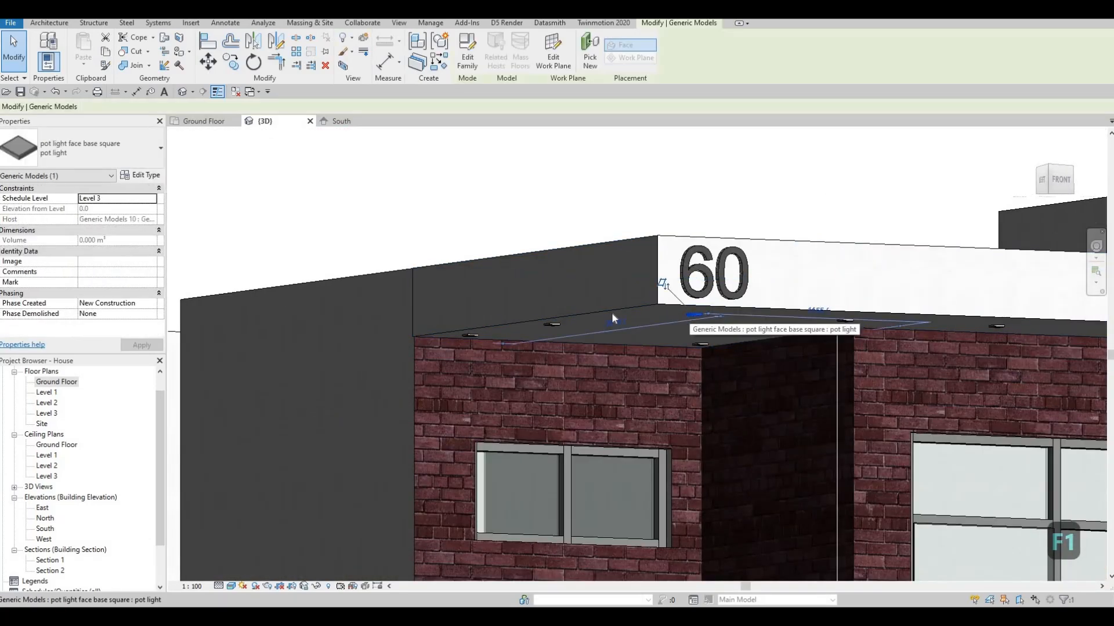
key("c")
key("s")
scroll(596, 325, "down", 2)
middle_click_drag(566, 348, 462, 342, "shift")
scroll(463, 342, "up", 5)
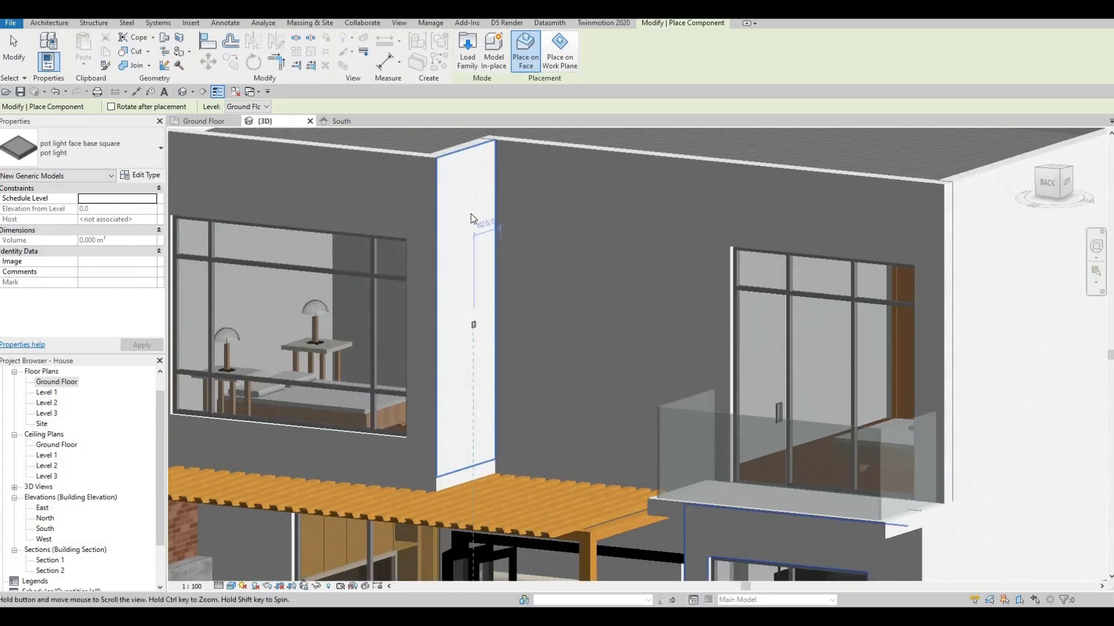
middle_click_drag(473, 219, 428, 213)
middle_click_drag(567, 324, 548, 196)
scroll(549, 196, "up", 8)
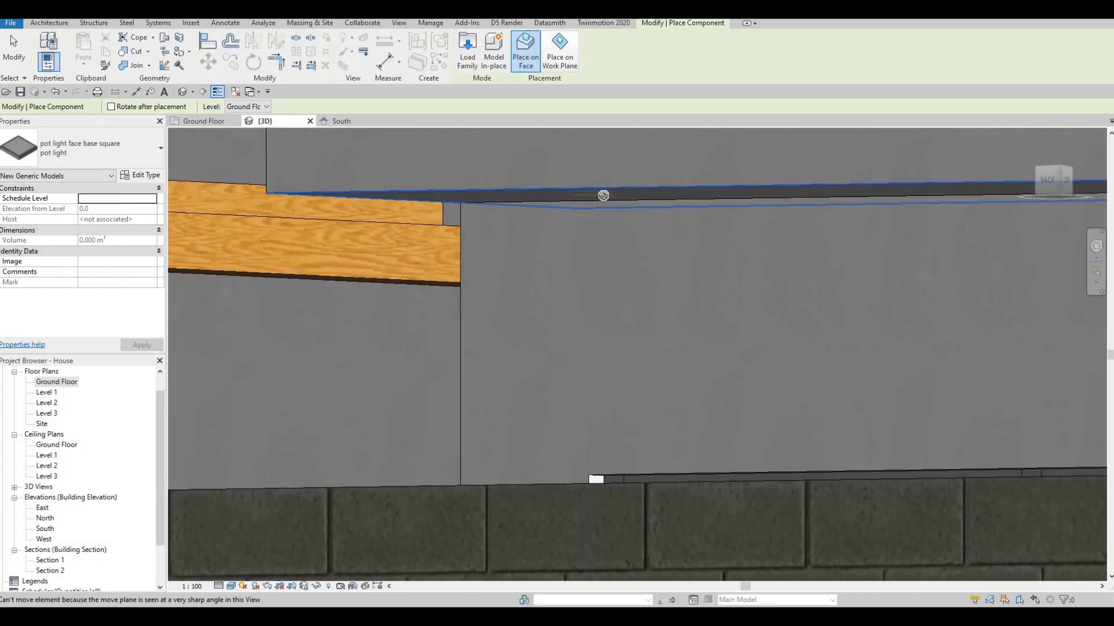
scroll(507, 193, "up", 4)
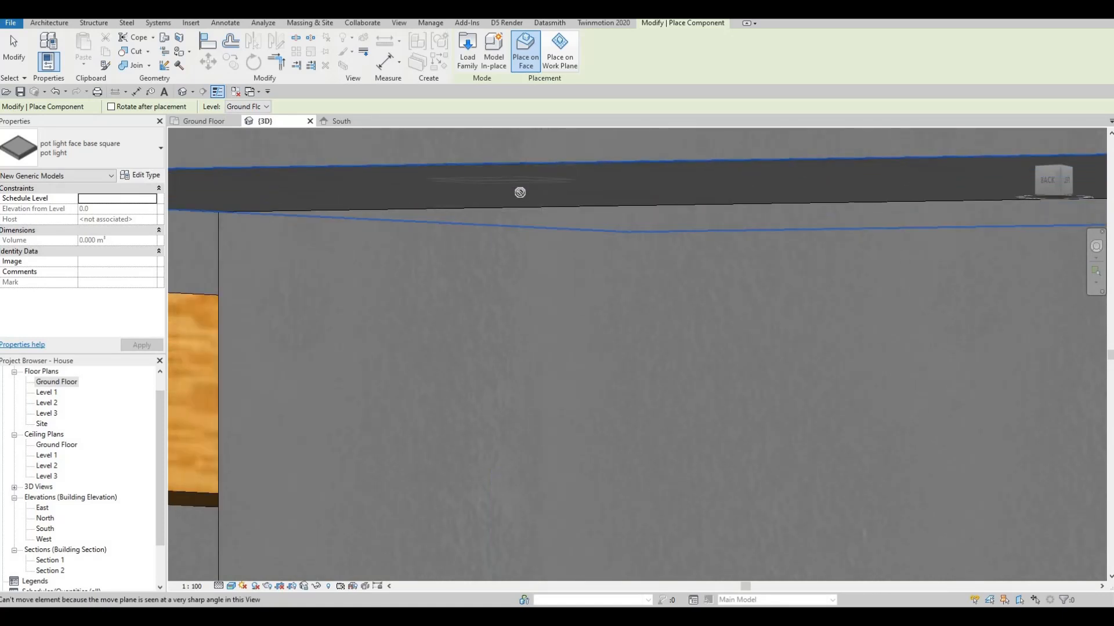
scroll(530, 203, "down", 4)
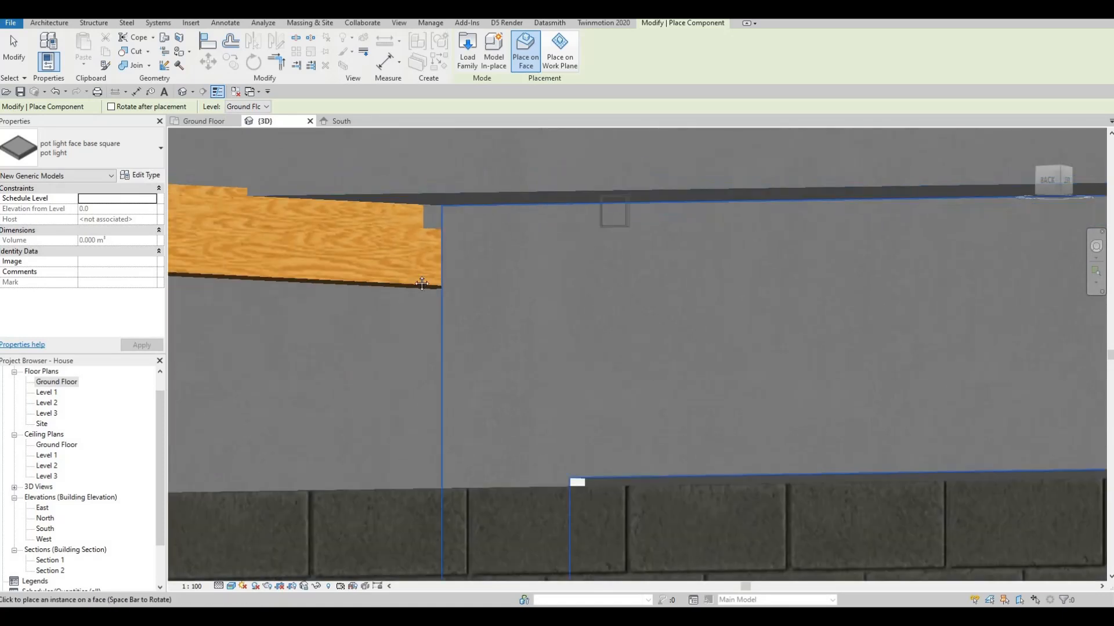
middle_click_drag(684, 271, 451, 330)
scroll(450, 331, "down", 1)
scroll(722, 277, "down", 2)
middle_click_drag(691, 223, 556, 228, "shift")
scroll(547, 221, "up", 2)
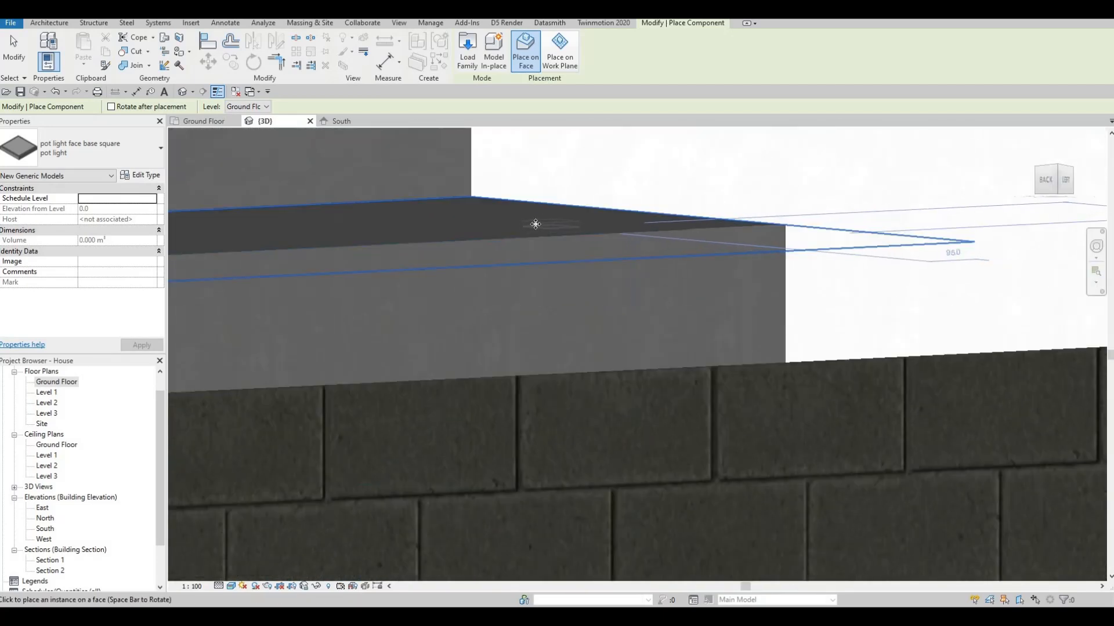
left_click(514, 256)
middle_click_drag(511, 257, 667, 238)
scroll(552, 301, "down", 5)
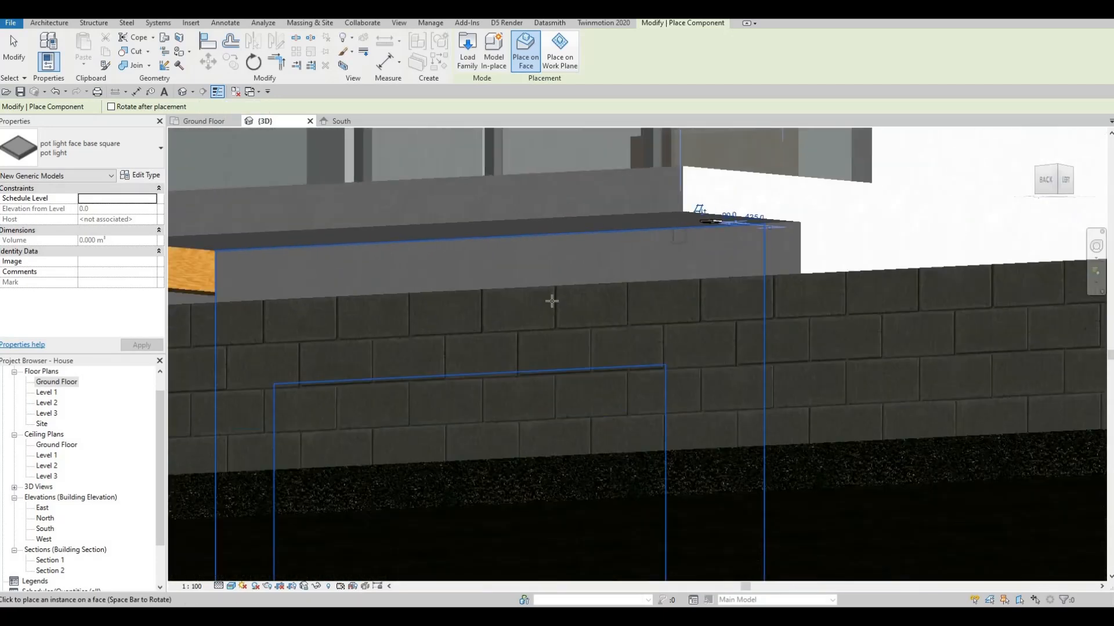
middle_click_drag(273, 308, 636, 395)
mouse_move(957, 362)
middle_mouse_down("shift")
mouse_move(1003, 366)
mouse_move(965, 353)
middle_mouse_up("shift")
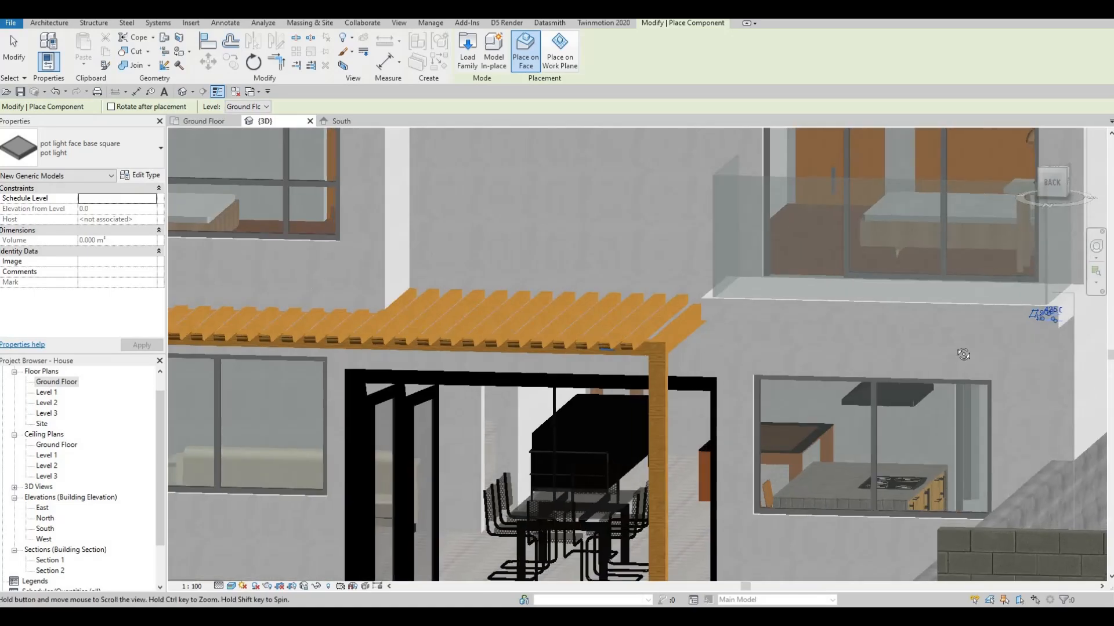
middle_click_drag(556, 353, 1032, 413)
middle_click_drag(749, 293, 417, 316, "shift")
middle_click_drag(290, 446, 258, 471, "shift")
key("Escape")
key("Escape")
key("Escape")
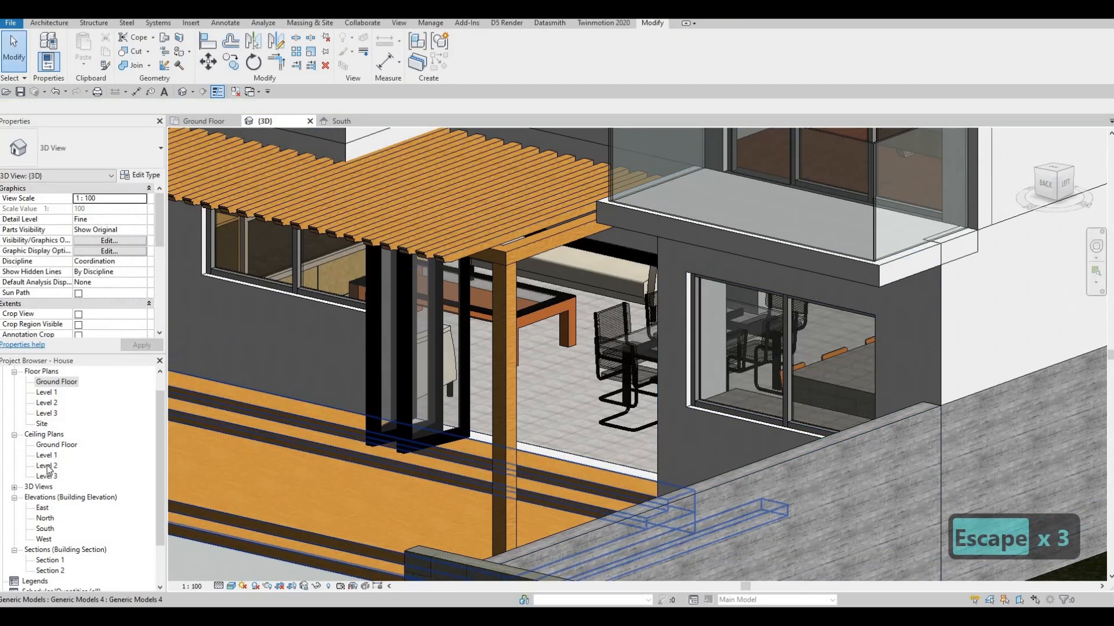
Open the Level 1 ceiling plan and move the rear balcony's pot light to 120 mm from the nearest vertical grid line
double_click(48, 465)
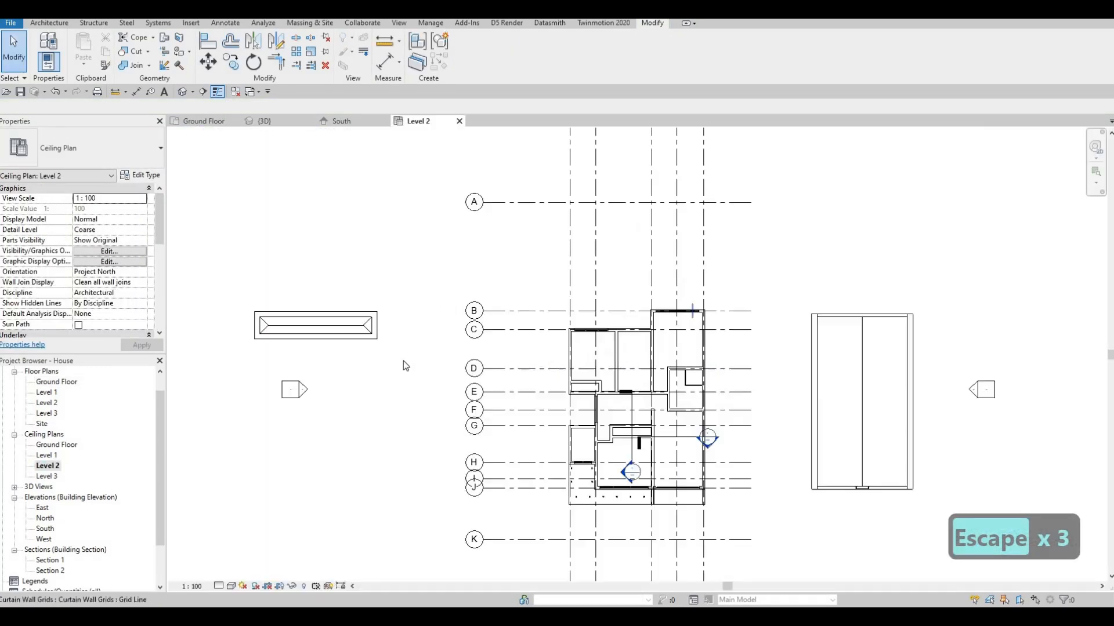
scroll(650, 318, "up", 3)
double_click(47, 456)
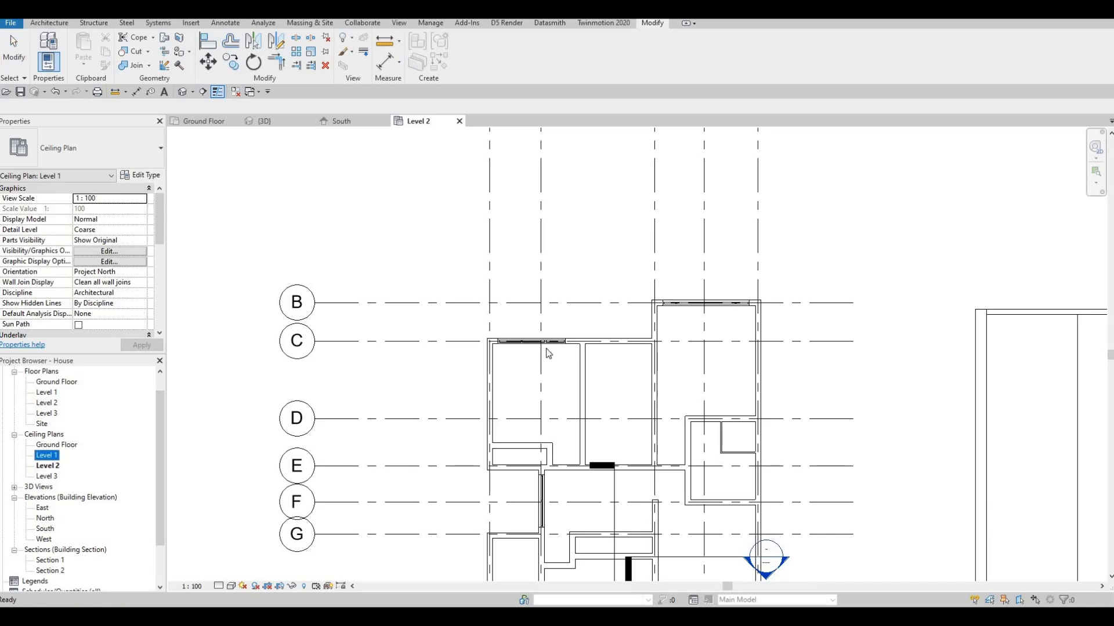
scroll(446, 291, "up", 3)
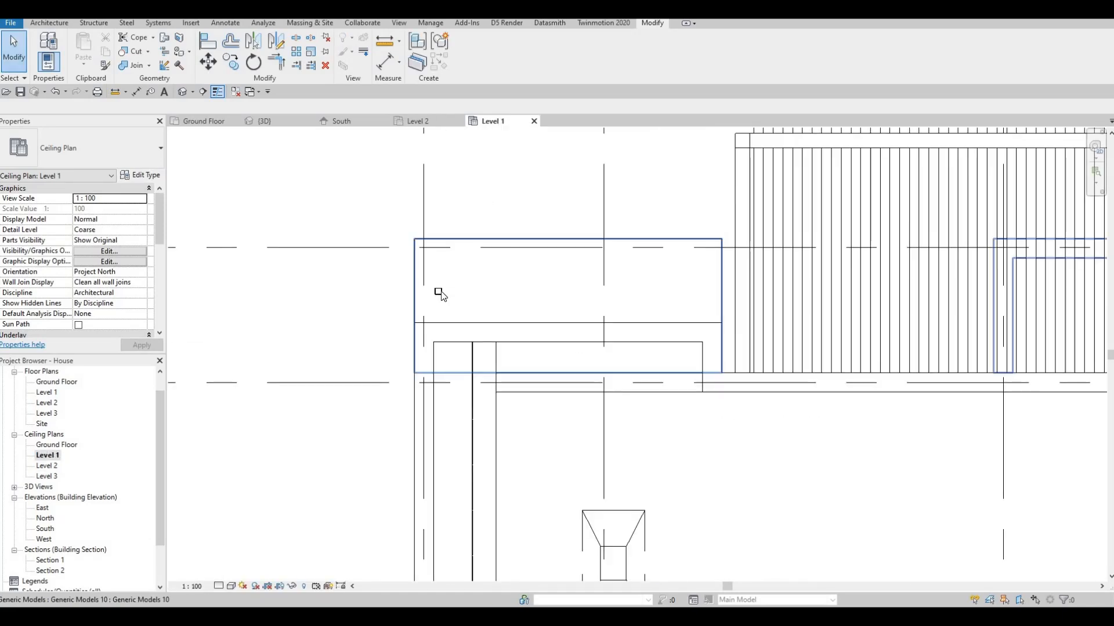
left_click(440, 292)
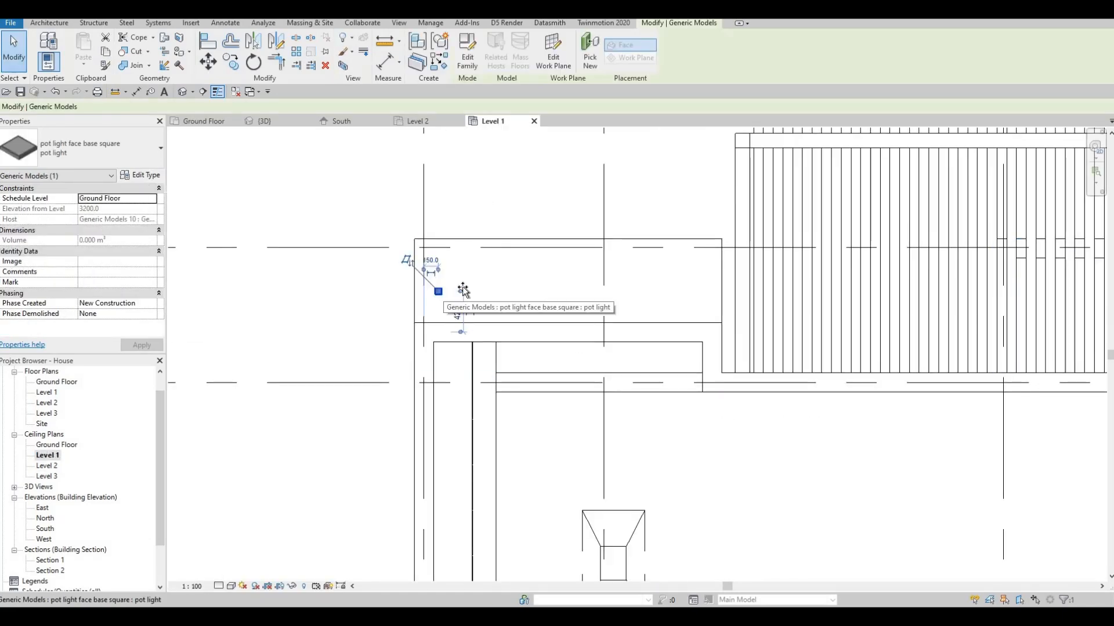
left_click_drag(444, 280, 436, 282)
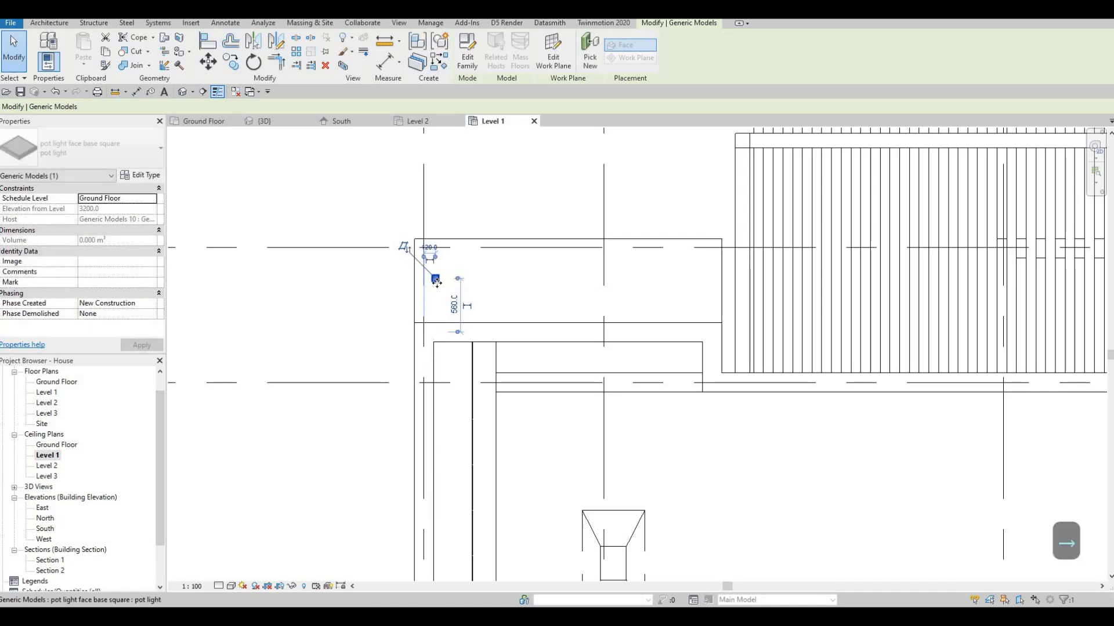
Copy the rear balcony's pot light twice along the slab at 1000 mm spacing
key("c")
key("o")
left_click(436, 282)
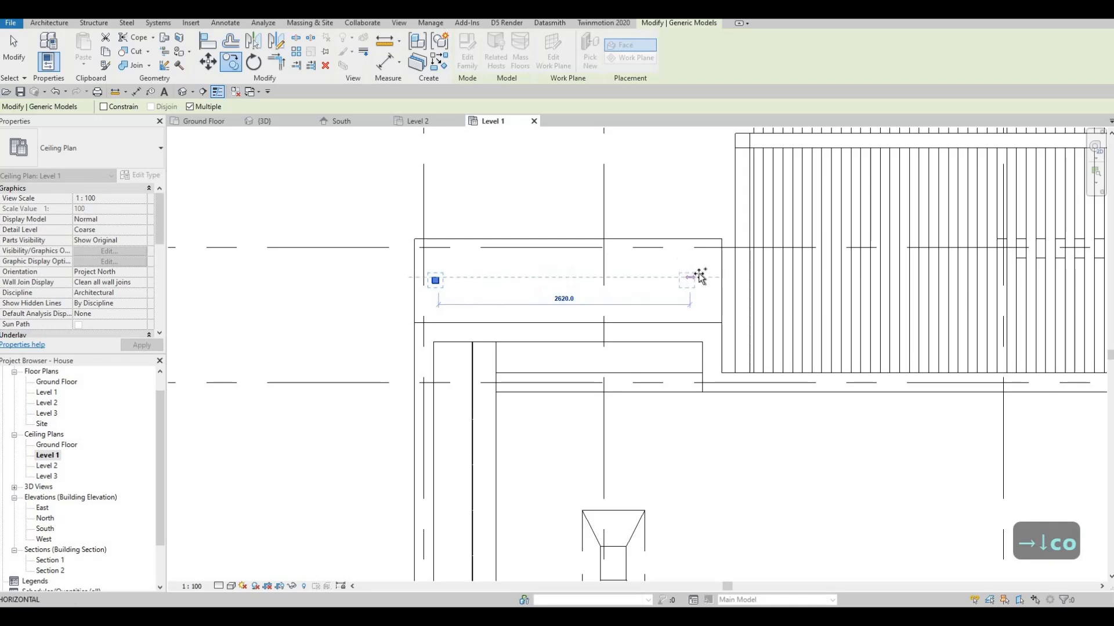
type("1000")
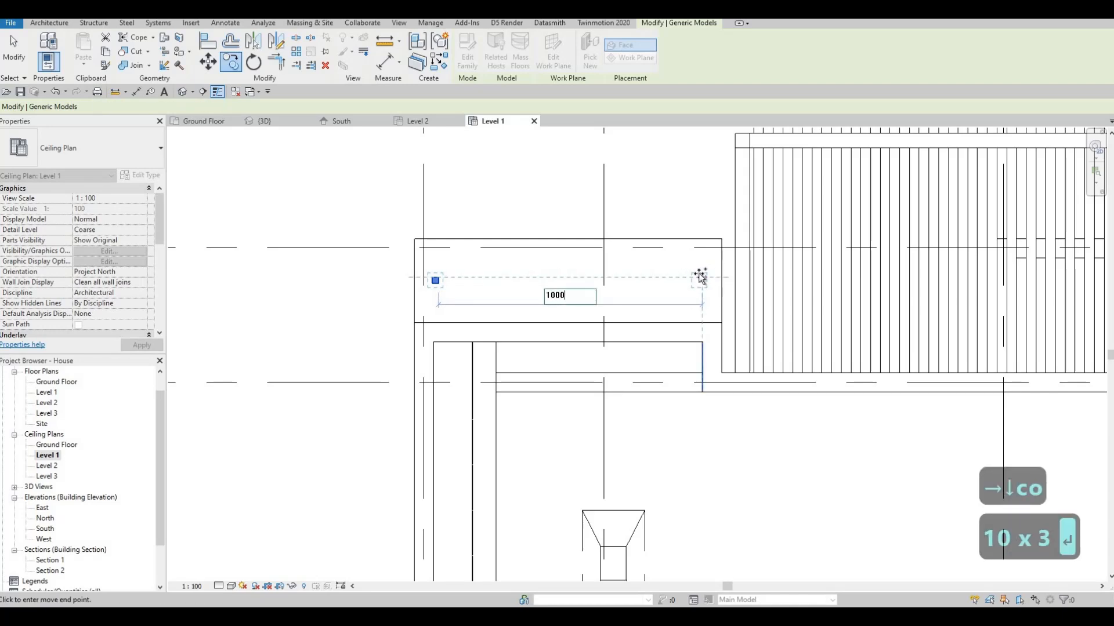
key("Return")
type("1000")
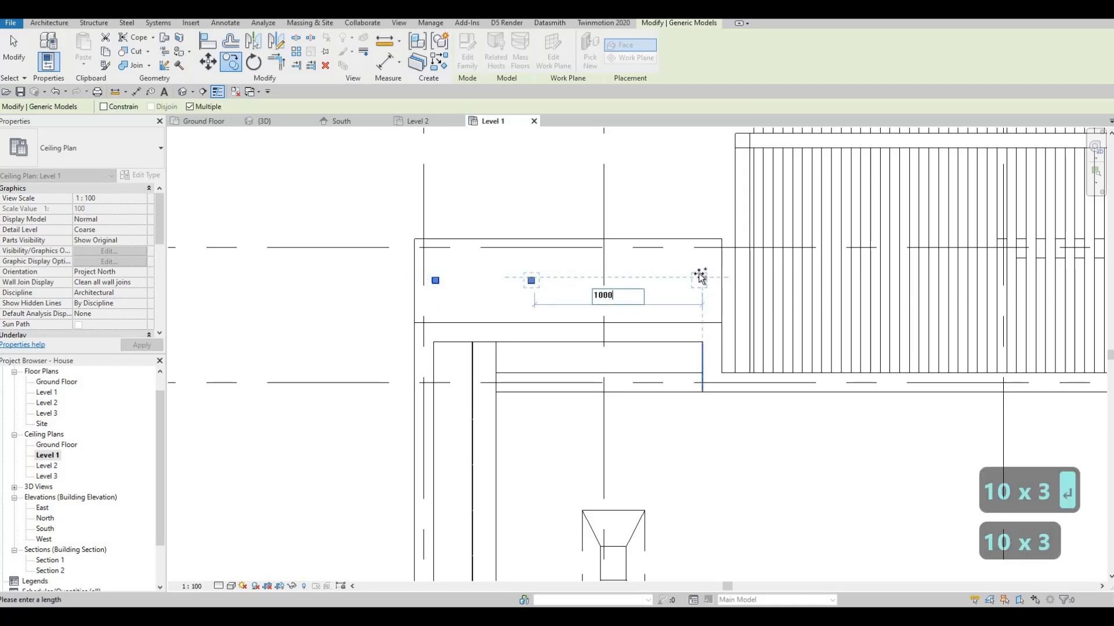
key("Return")
type("100")
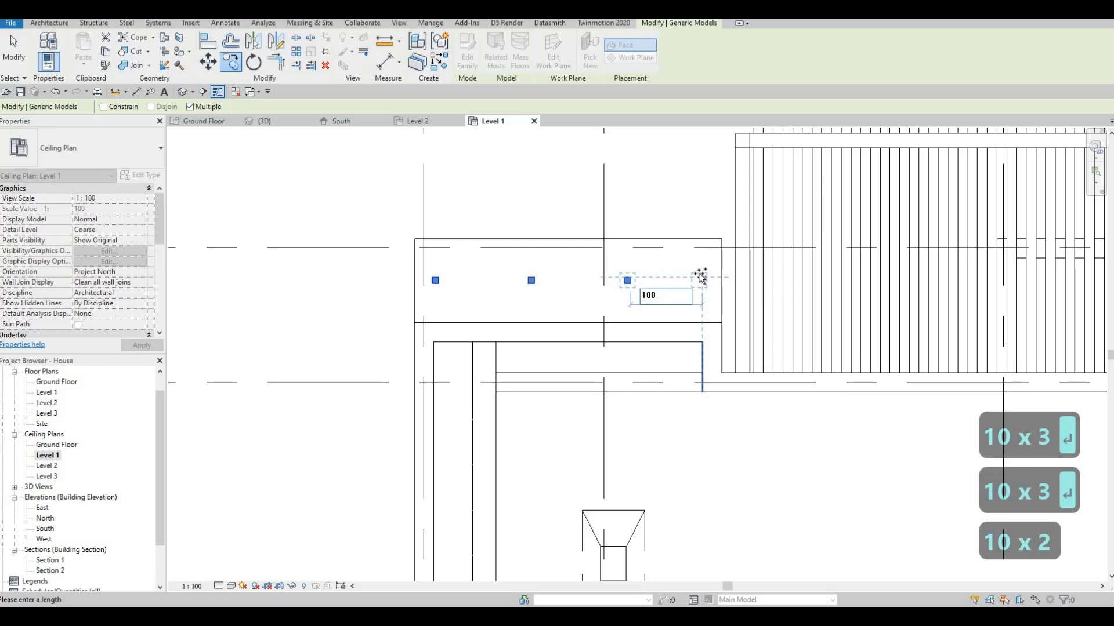
key("Return")
key("ctrl+z")
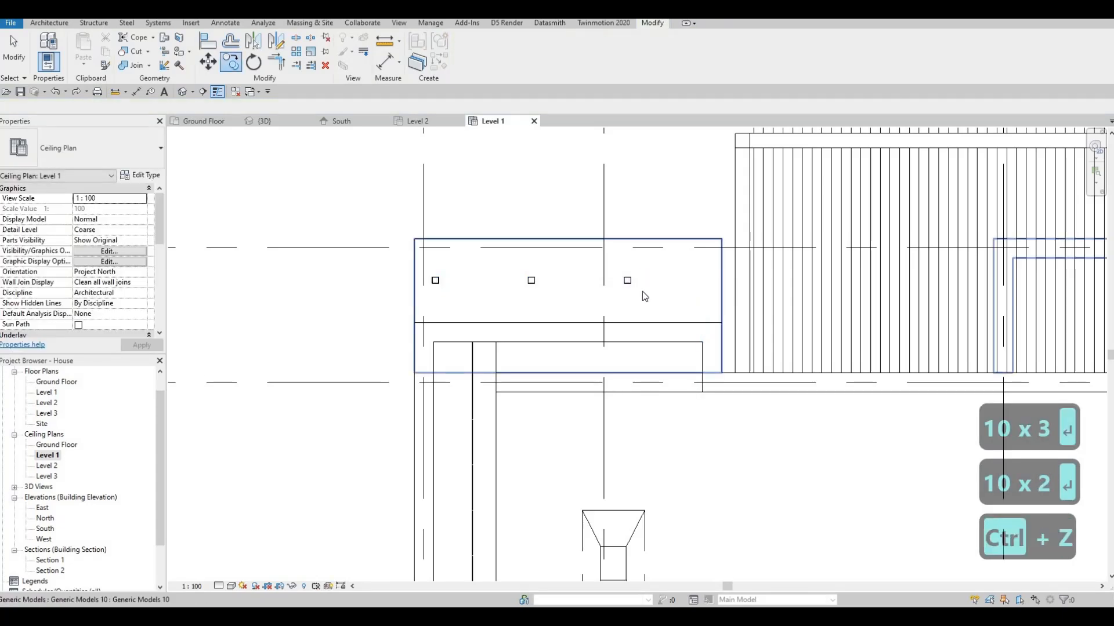
key("Escape")
key("Escape")
Copy the third pot light another 1000 mm along the balcony slab toward the pergola
left_click(627, 281)
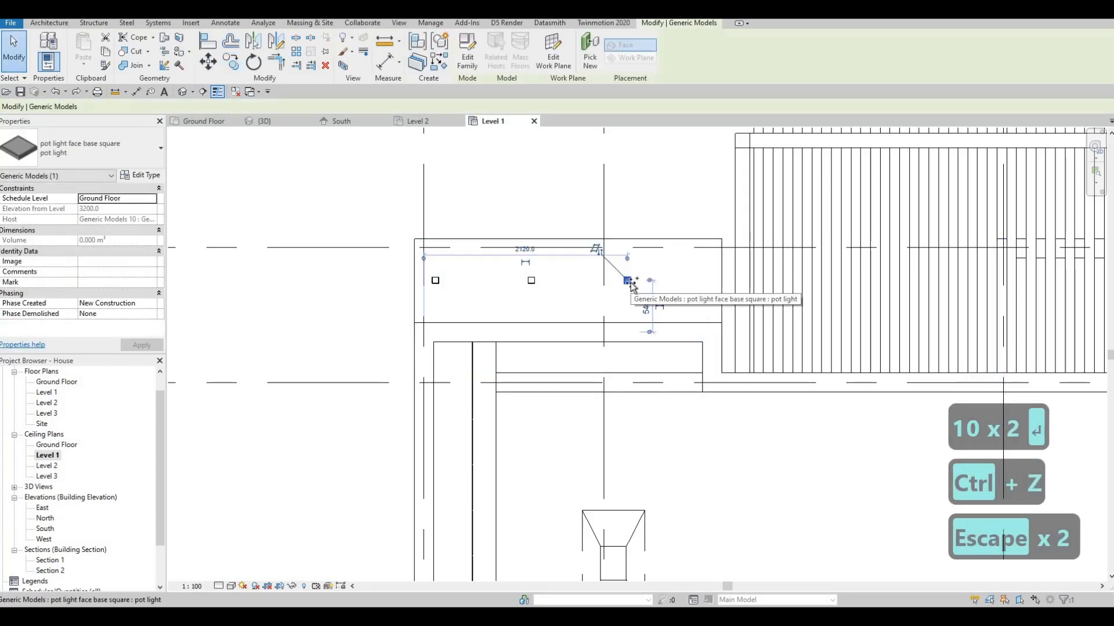
type("co1000")
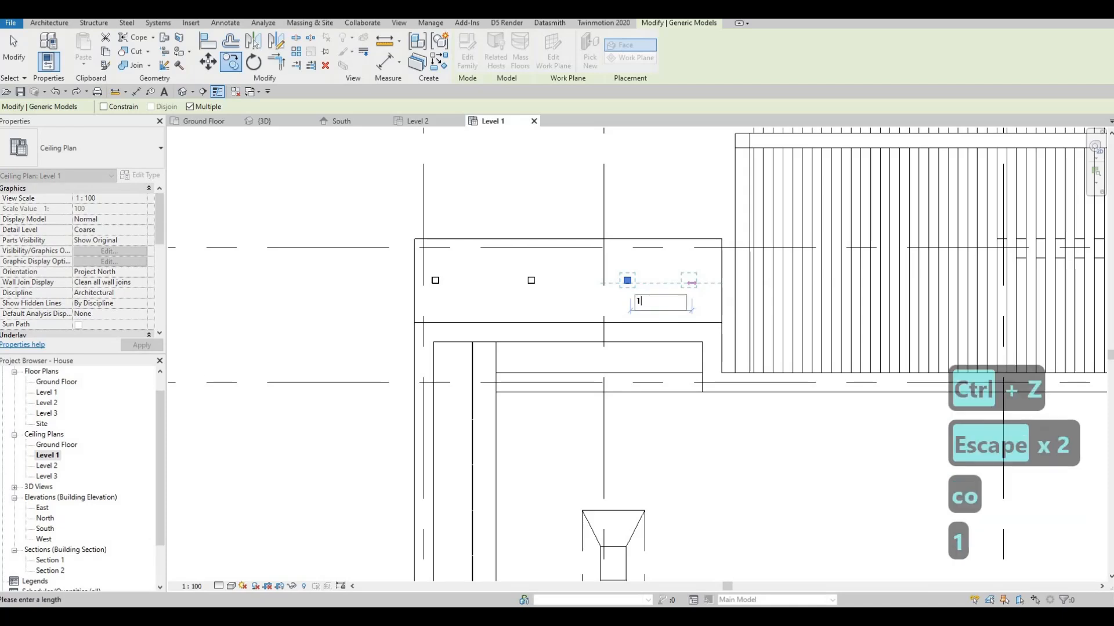
key("Return")
key("Escape")
key("Escape")
key("Escape")
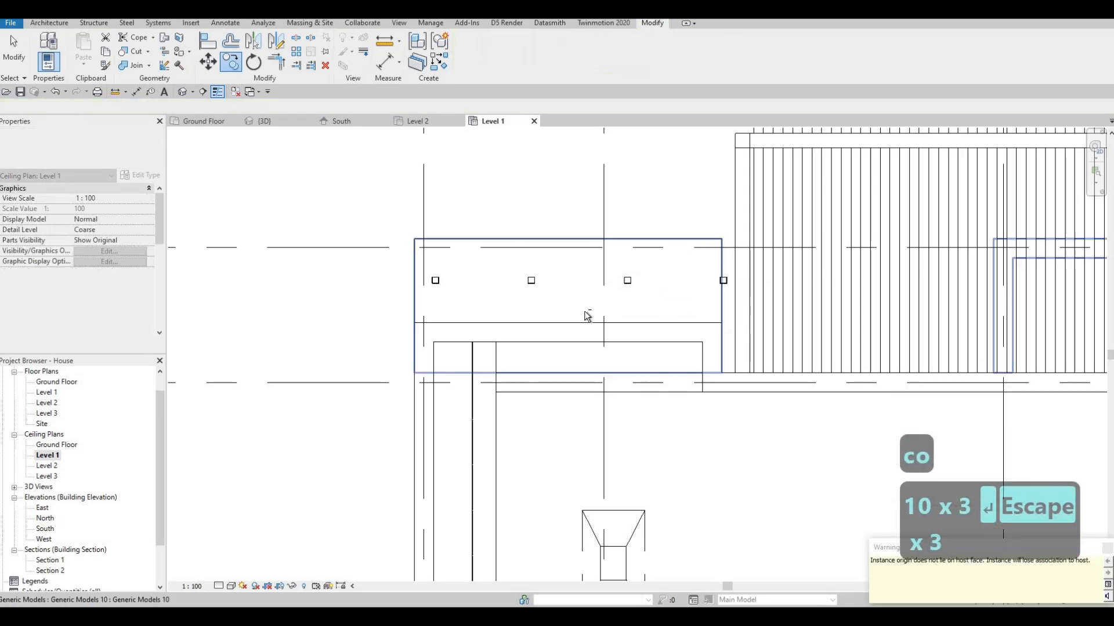
Nudge the row of four pot lights away from the pergola so that all lie within the balcony slab
left_click_drag(379, 265, 783, 316)
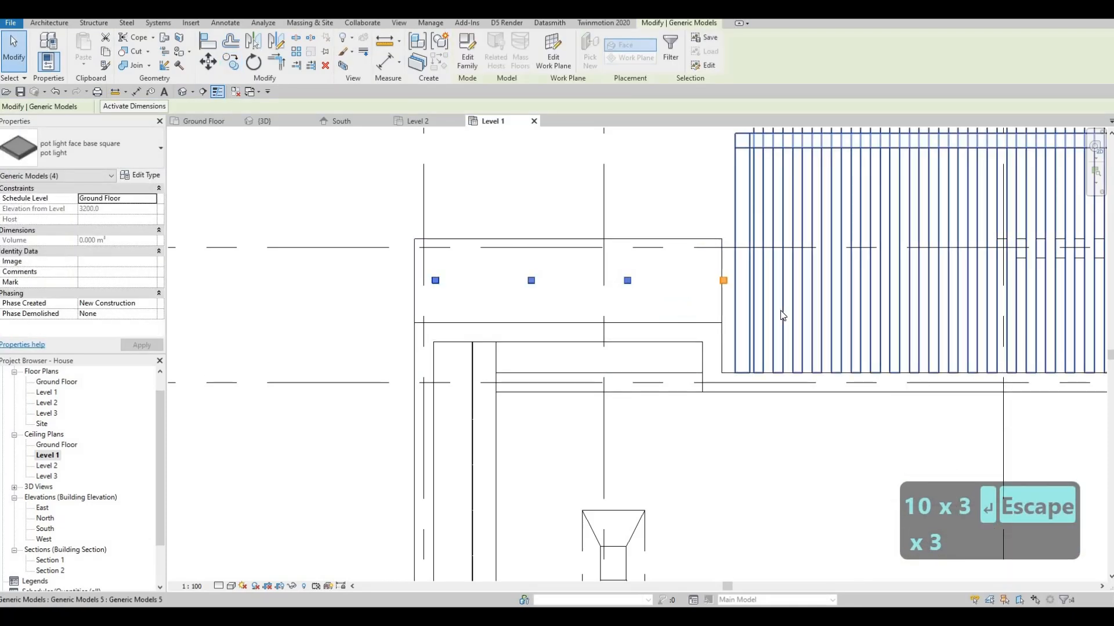
key("Left")
key("Left")
key("Left")
key("Left")
key("Left")
key("Down")
key("Left")
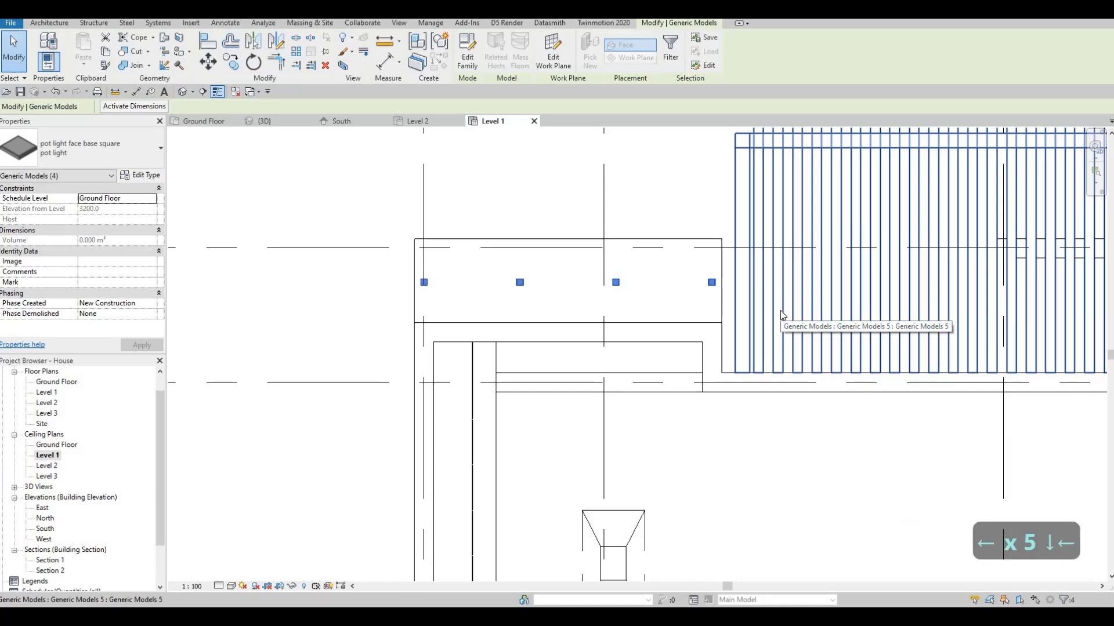
key("Right")
key("Escape")
key("Escape")
key("Escape")
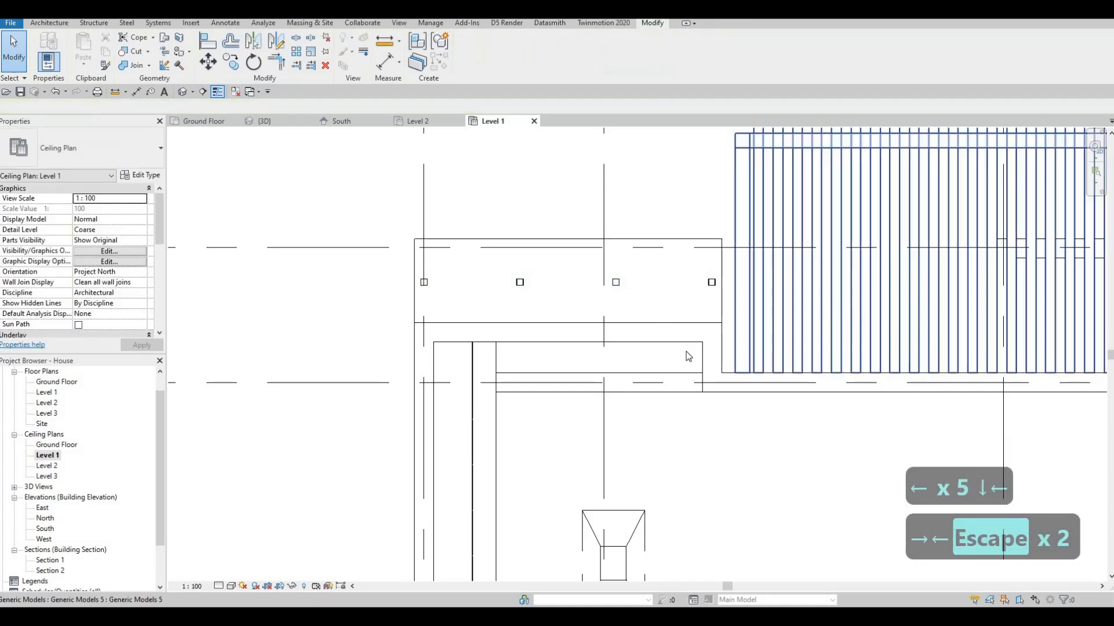
Examine the house in the 3D view from the rear balcony around to the front facade and neighbouring buildings
scroll(530, 224, "down", 5)
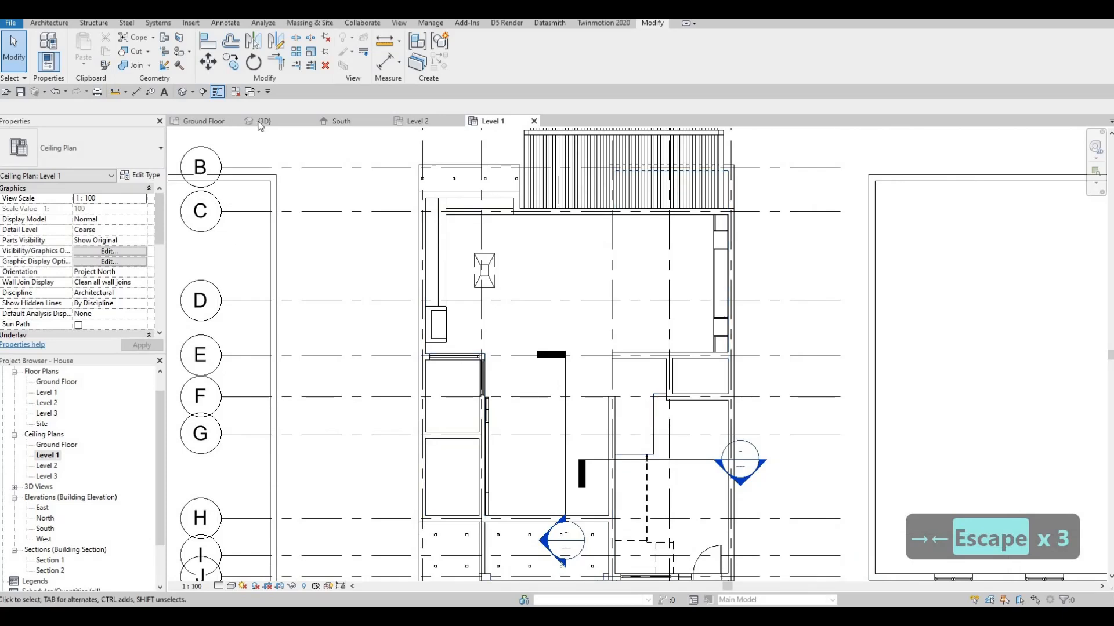
scroll(565, 297, "down", 3)
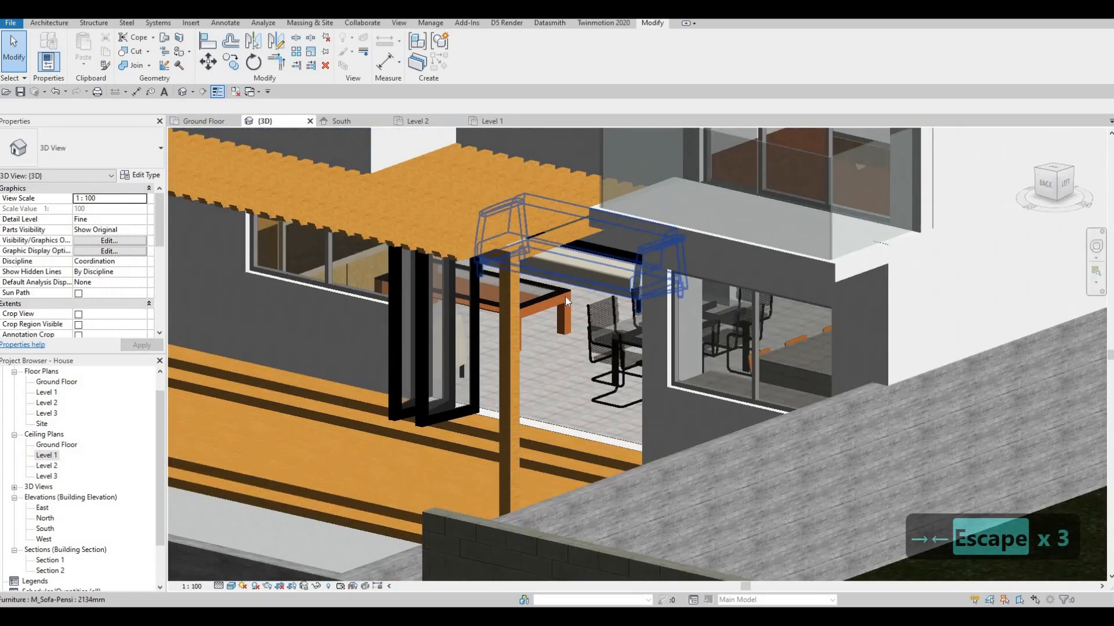
middle_click_drag(565, 297, 250, 319)
left_click(431, 23)
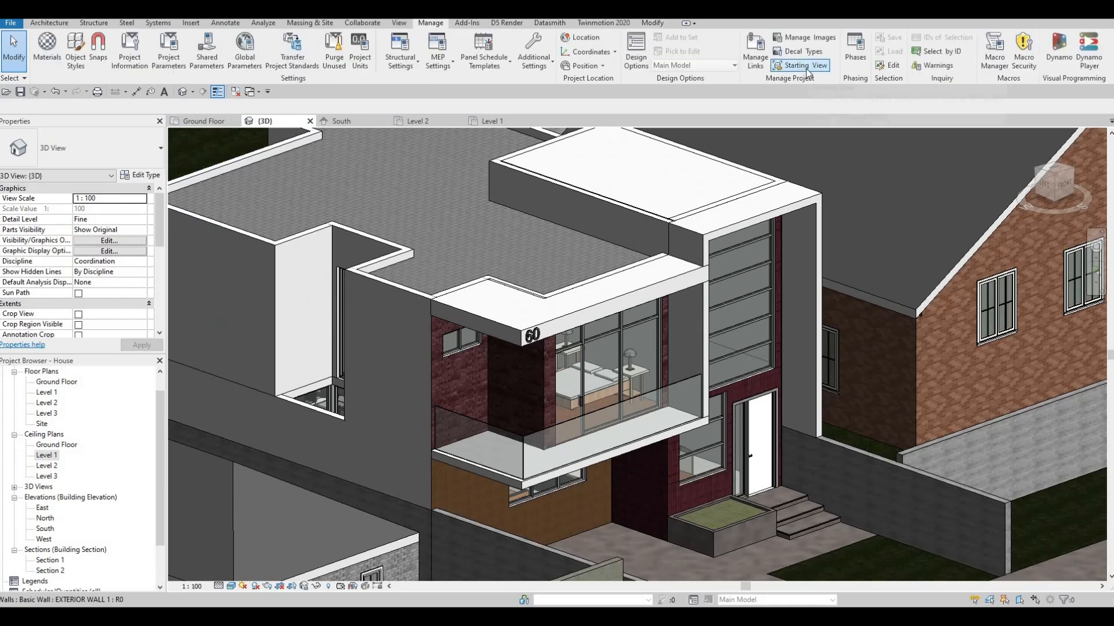
scroll(441, 377, "down", 4)
scroll(570, 367, "up", 2)
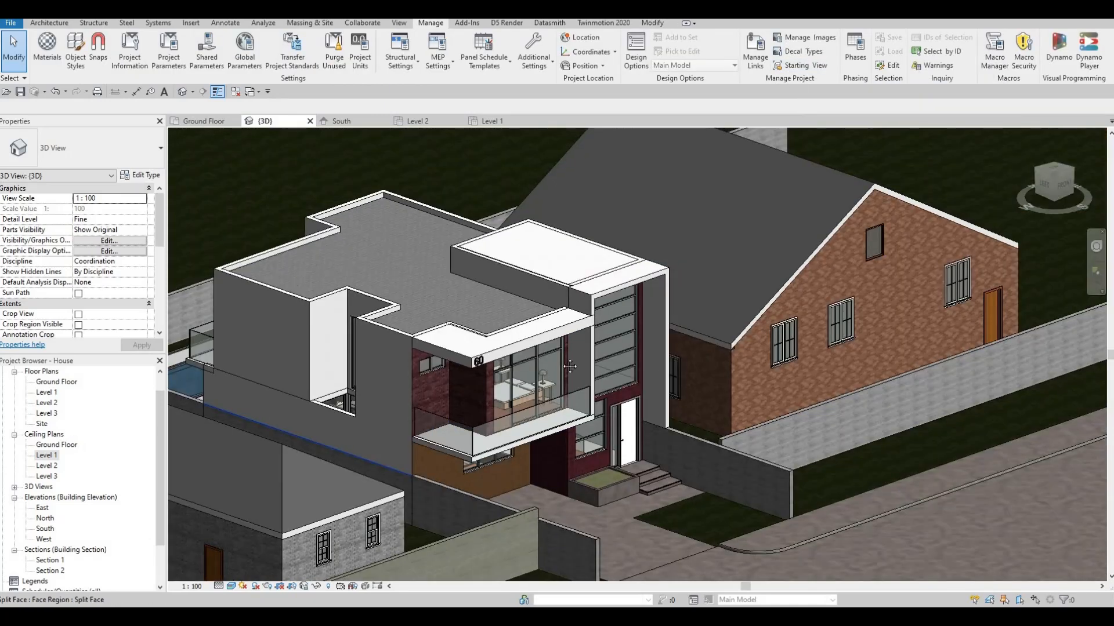
scroll(260, 469, "down", 2)
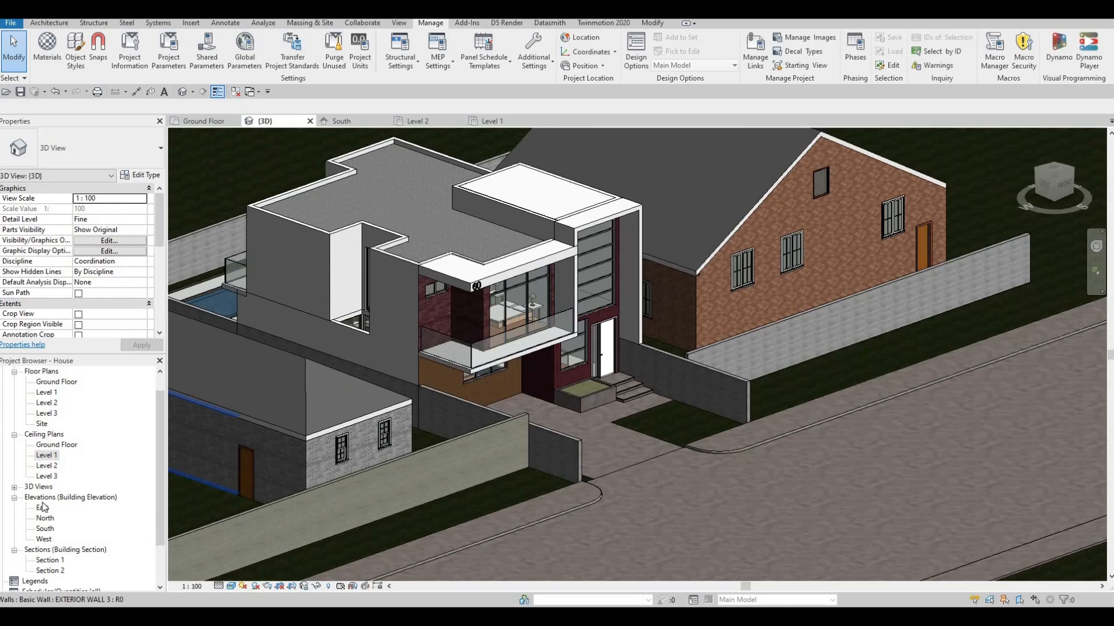
Place a perspective camera on the road in the Ground Floor plan, aimed at the front of the house
double_click(57, 382)
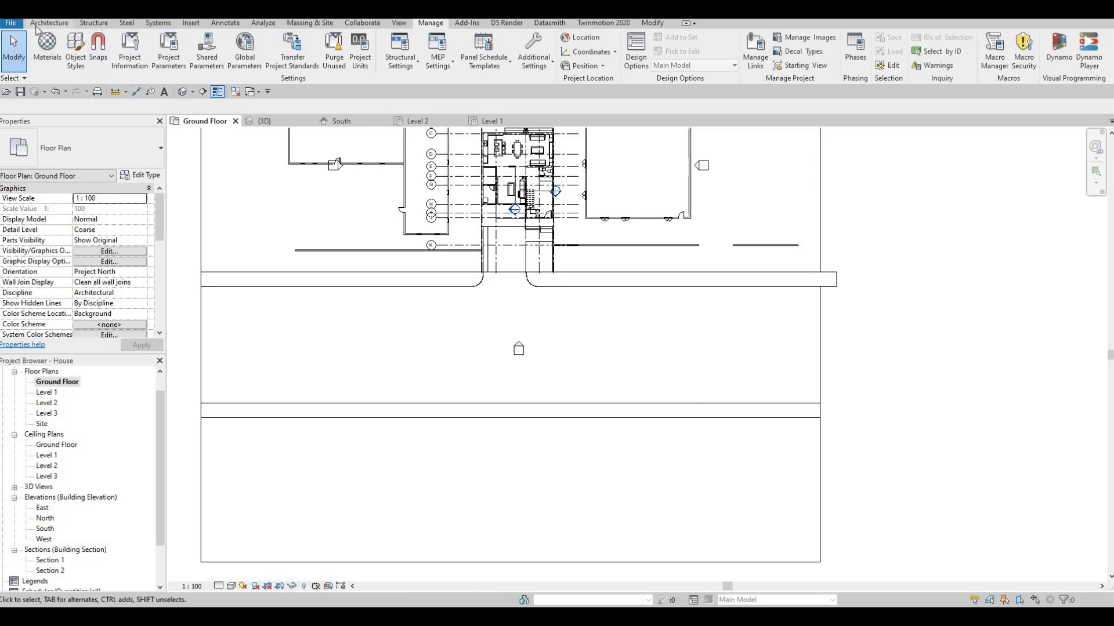
left_click(192, 93)
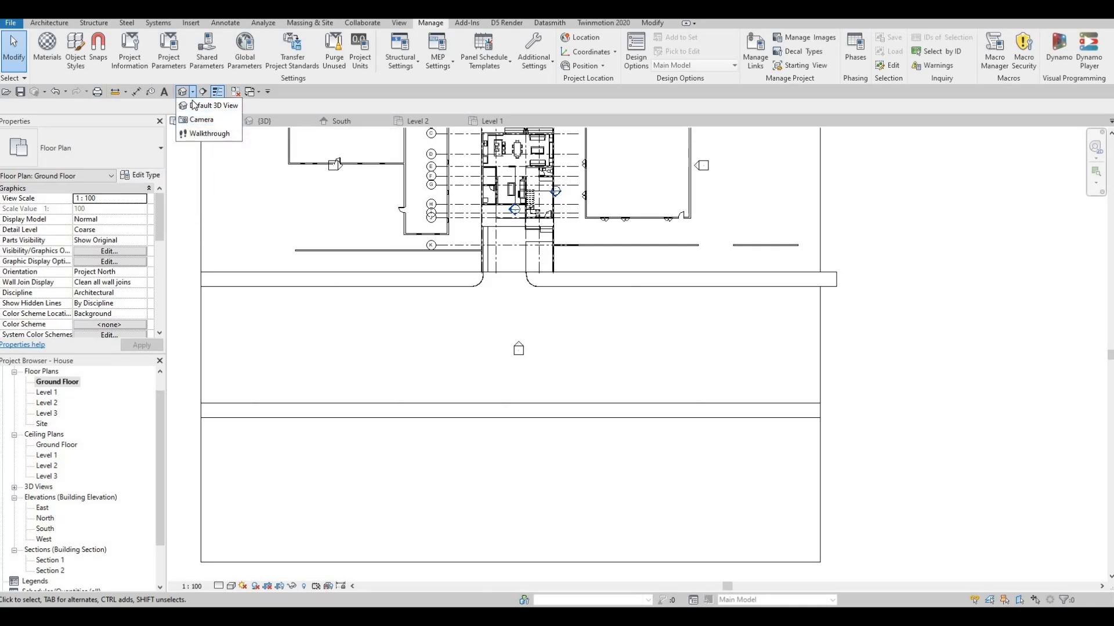
left_click(202, 121)
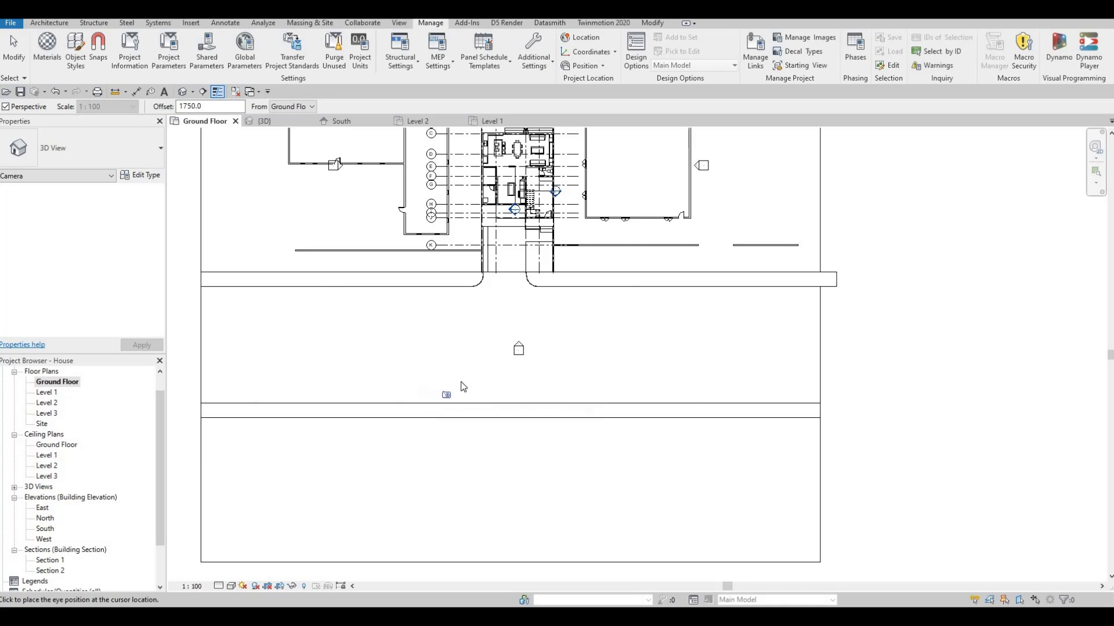
middle_click_drag(515, 156, 464, 333)
left_click(475, 216)
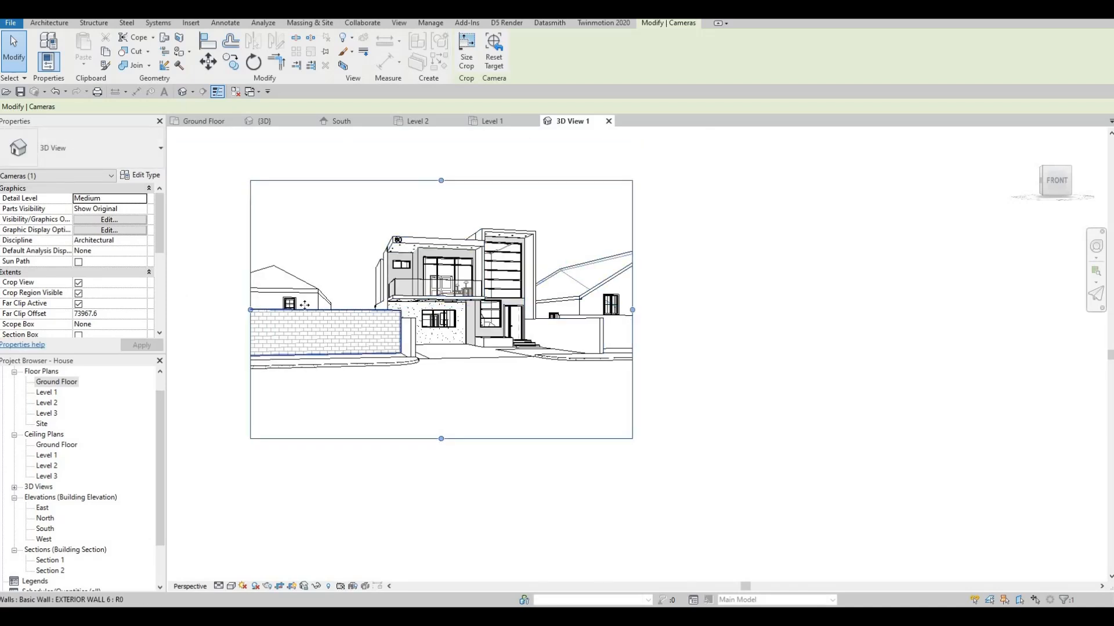
Trim the camera view's crop region at its left and lower sides and set the visual style to Realistic
left_click_drag(305, 305, 305, 306)
left_click_drag(468, 439, 467, 397)
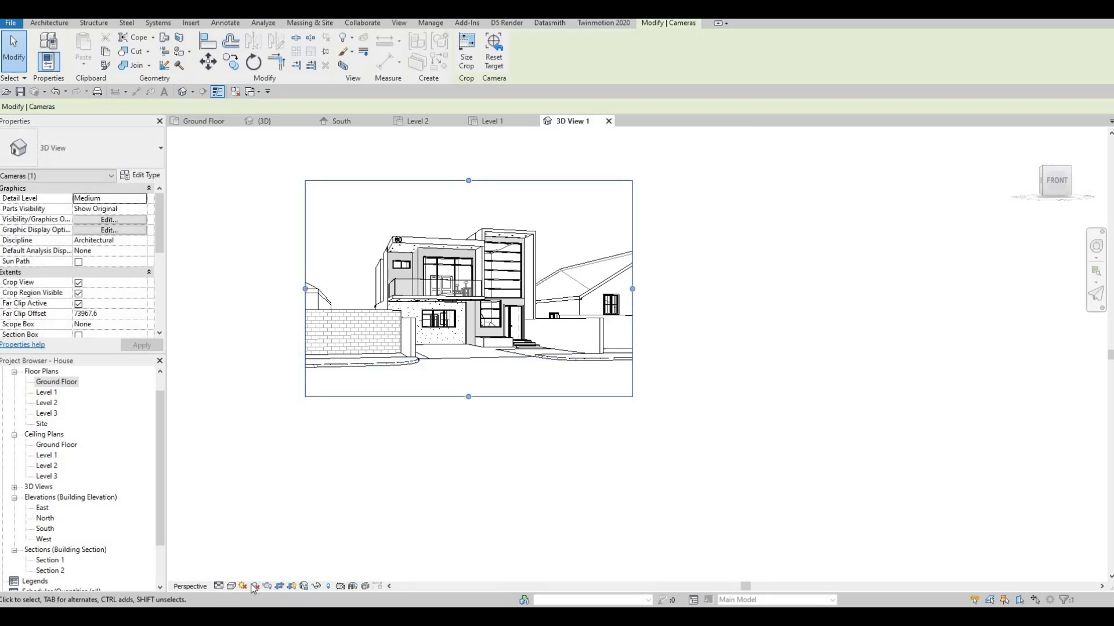
left_click(231, 586)
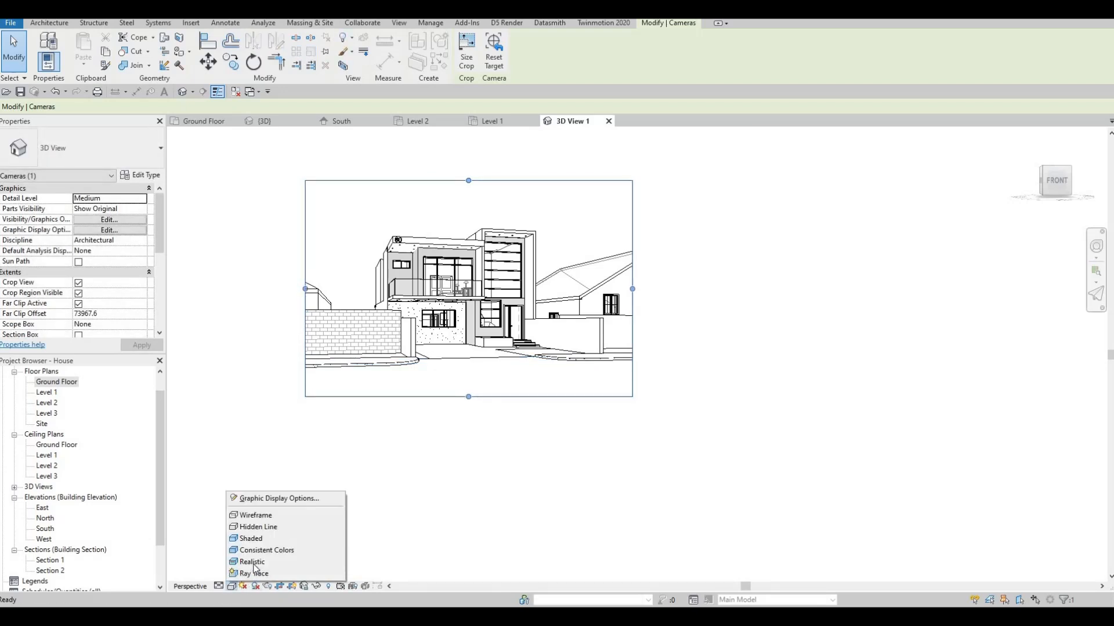
left_click(252, 562)
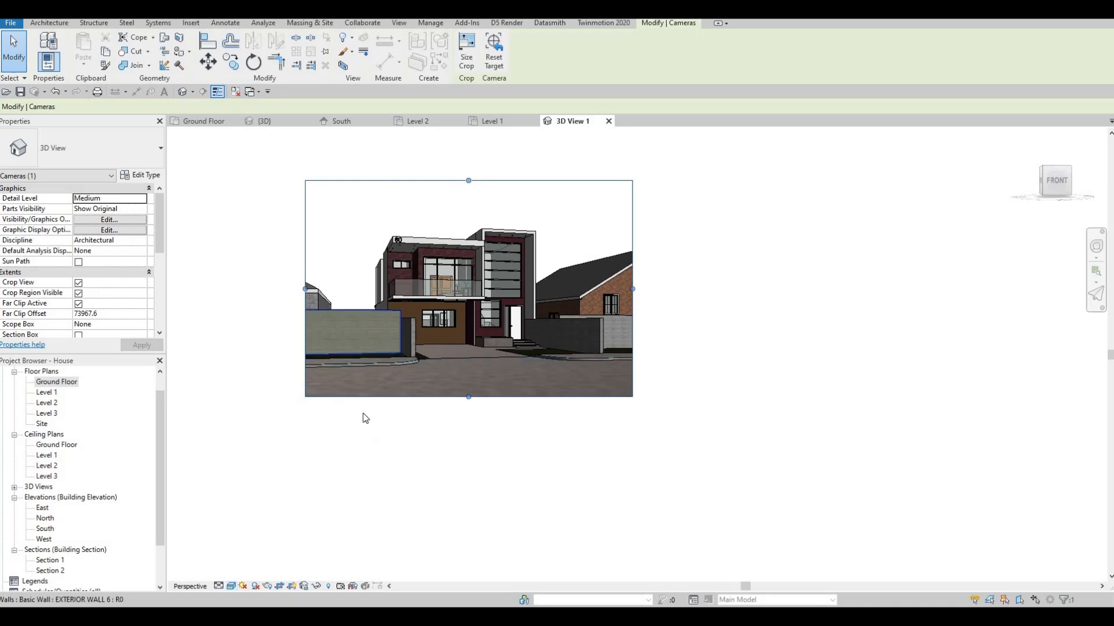
scroll(380, 325, "up", 3)
middle_click_drag(381, 325, 341, 423)
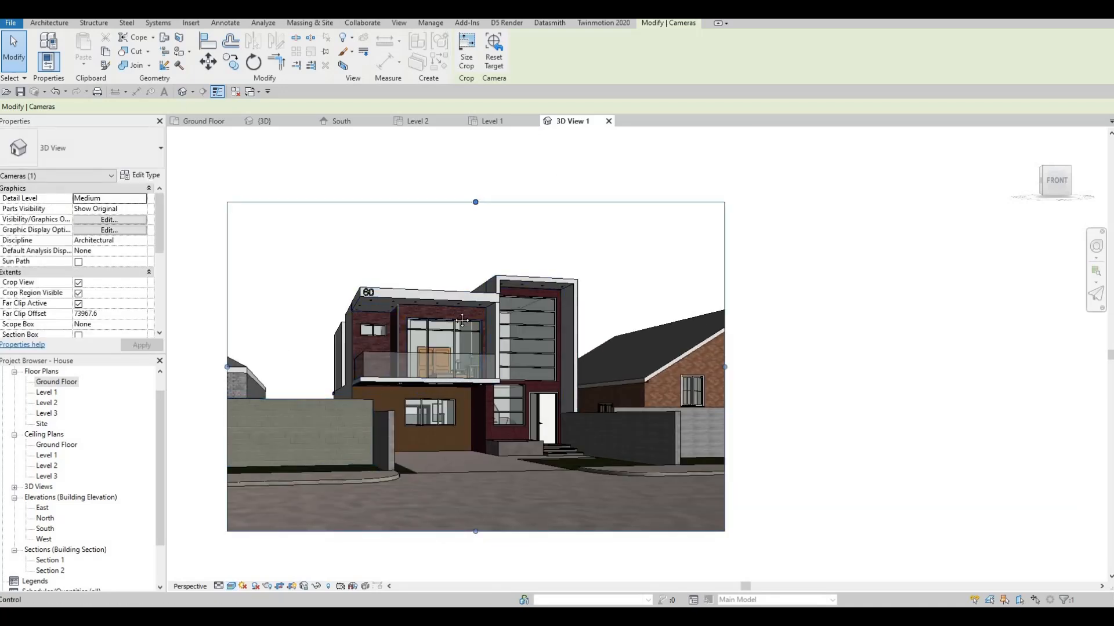
middle_click_drag(451, 308, 501, 288)
scroll(501, 288, "up", 1)
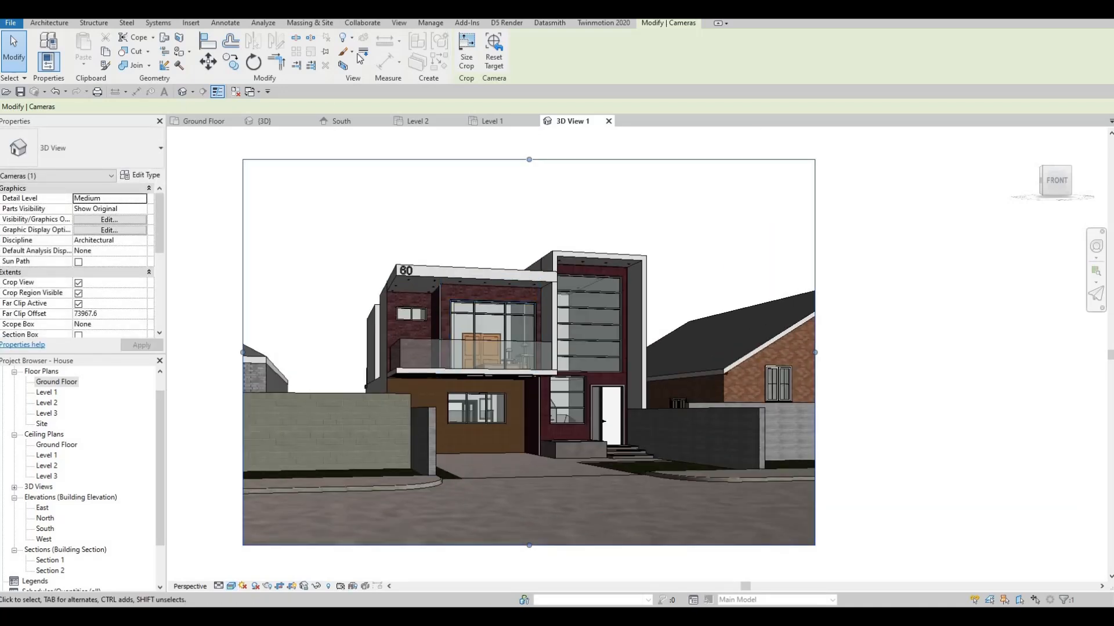
Set the project's starting view to the camera view 3D View 1
left_click(428, 24)
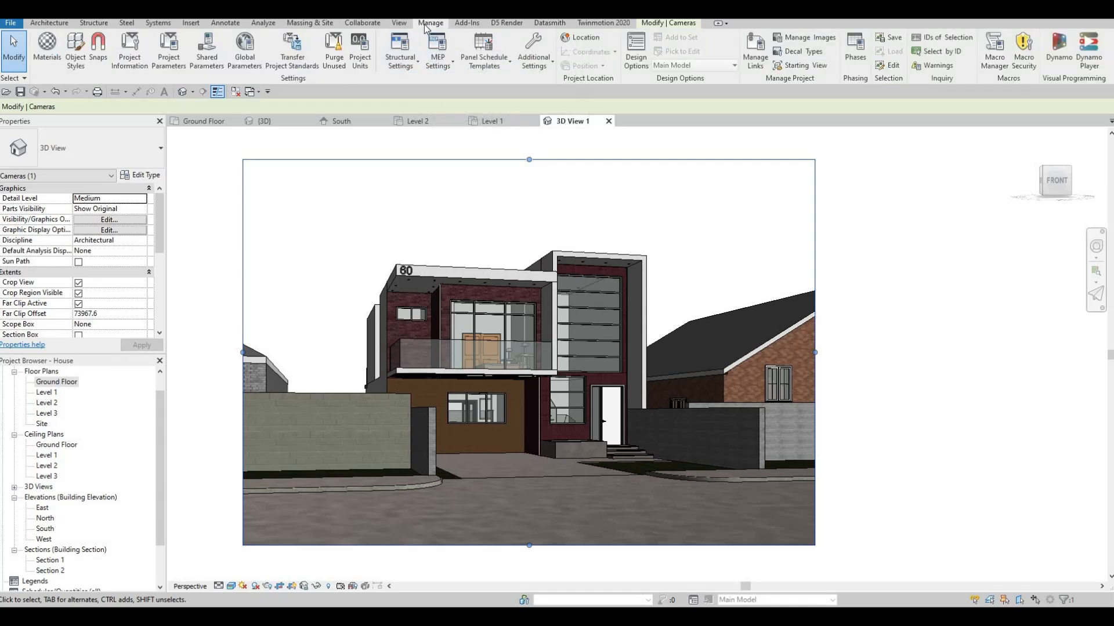
left_click(819, 69)
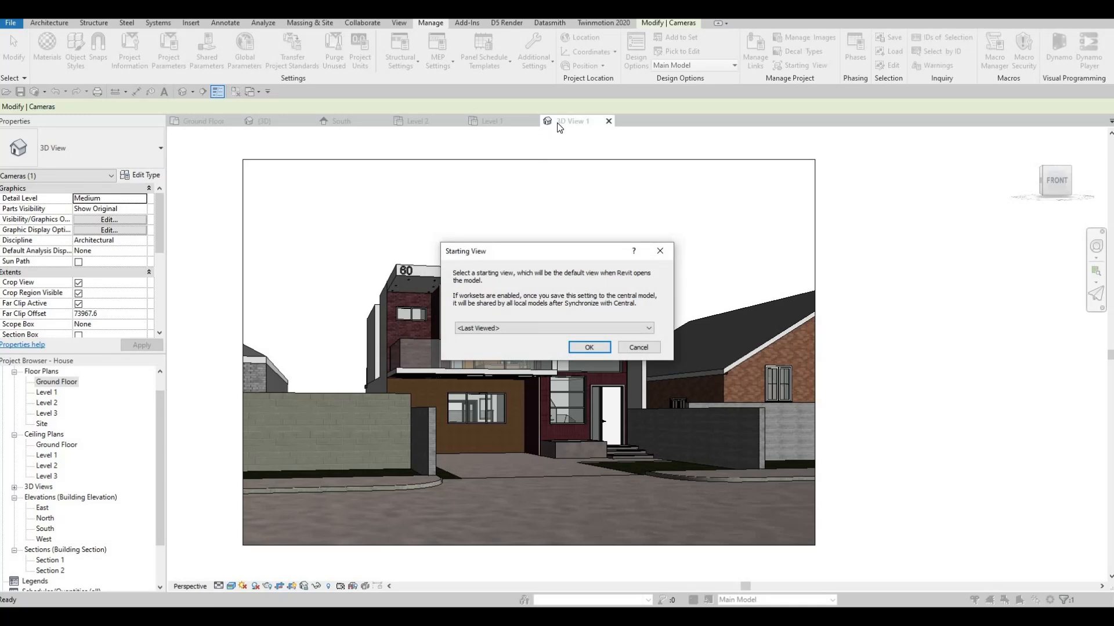
left_click(551, 328)
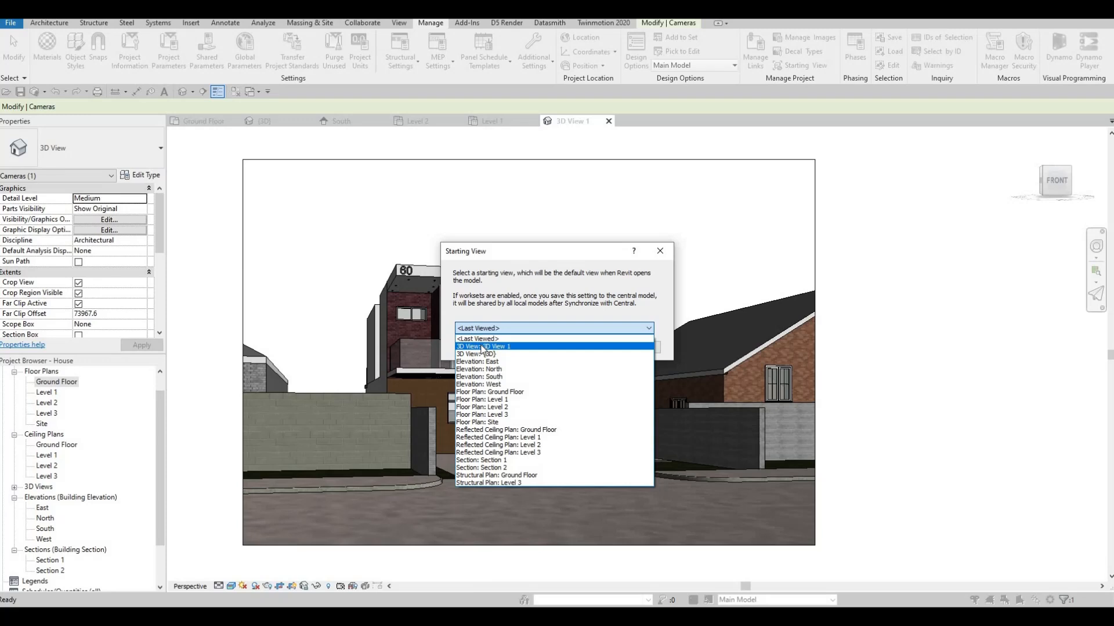
left_click(482, 347)
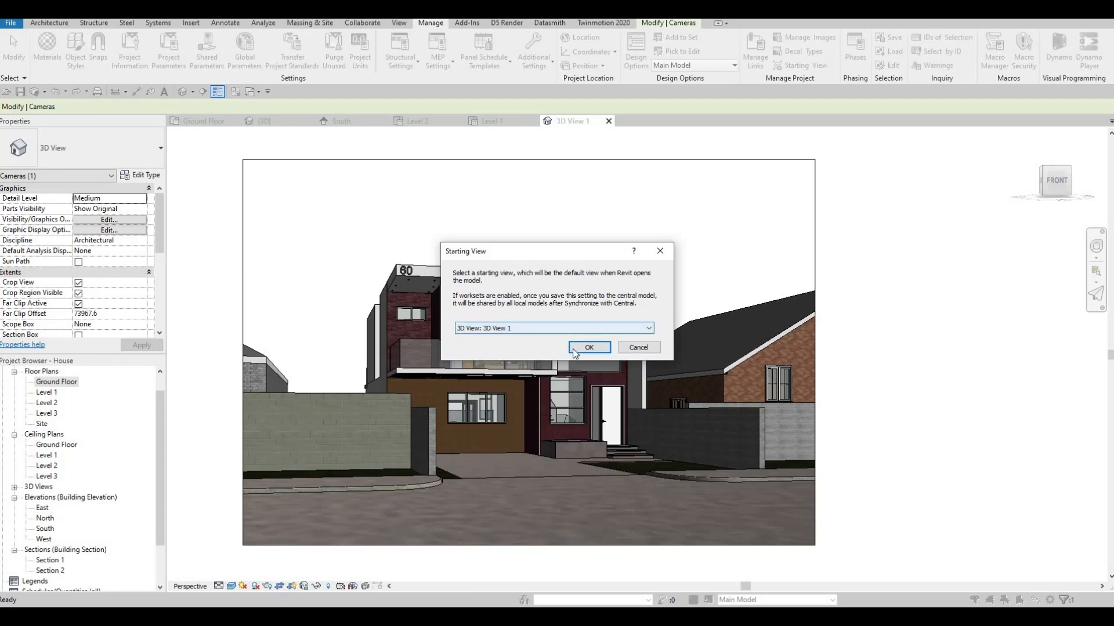
left_click(572, 349)
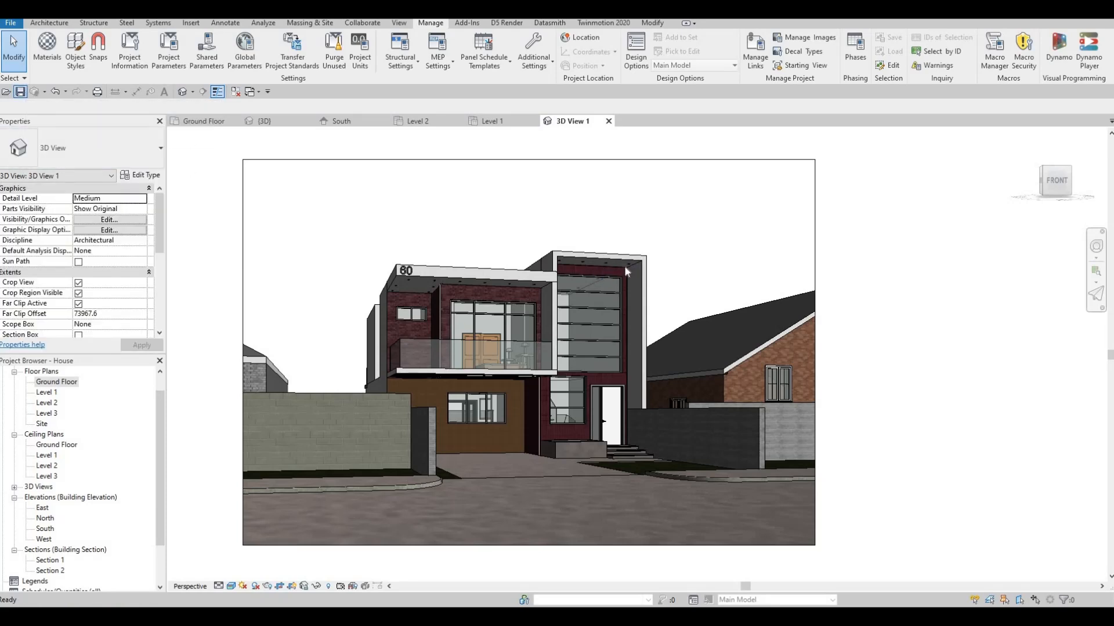
Examine the front facade in the camera view and up close in the default 3D view
left_click(616, 284)
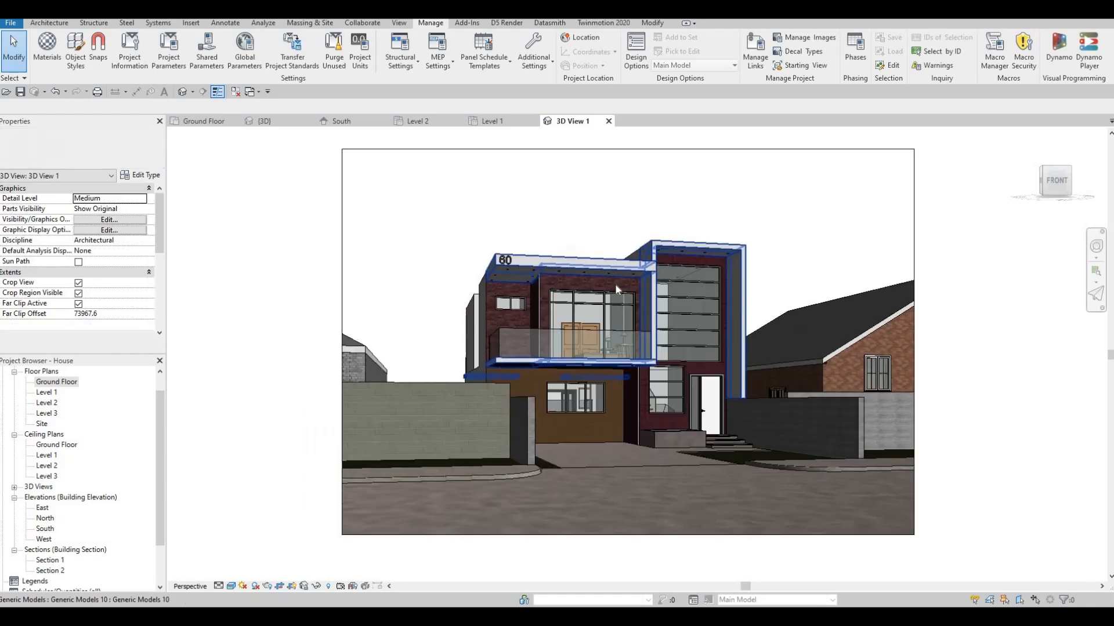
scroll(614, 284, "up", 2)
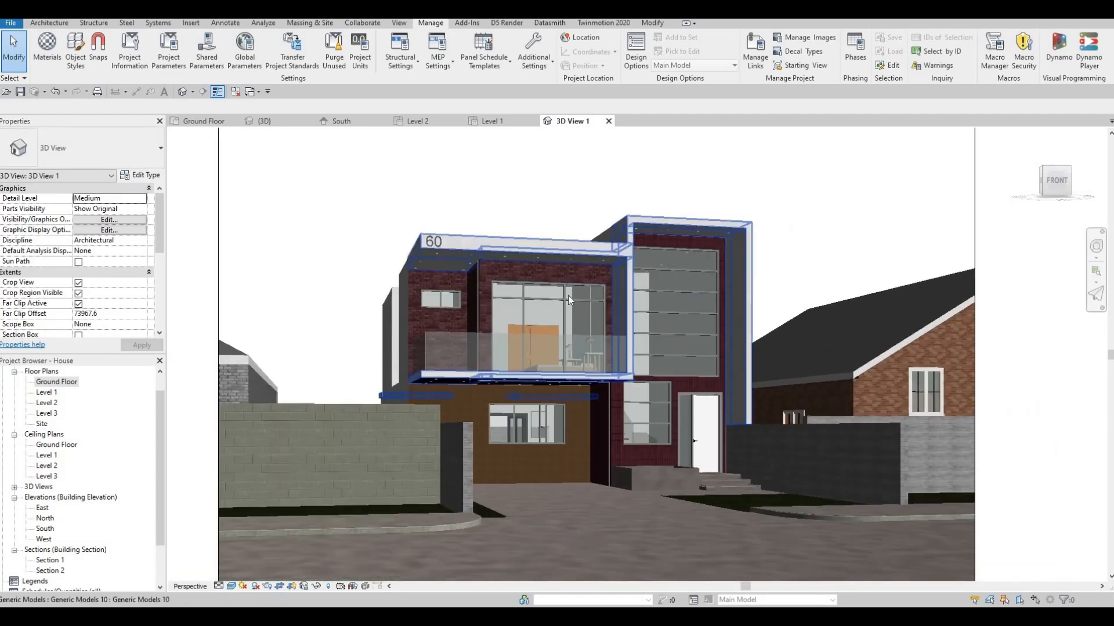
key("Escape")
scroll(548, 301, "down", 2)
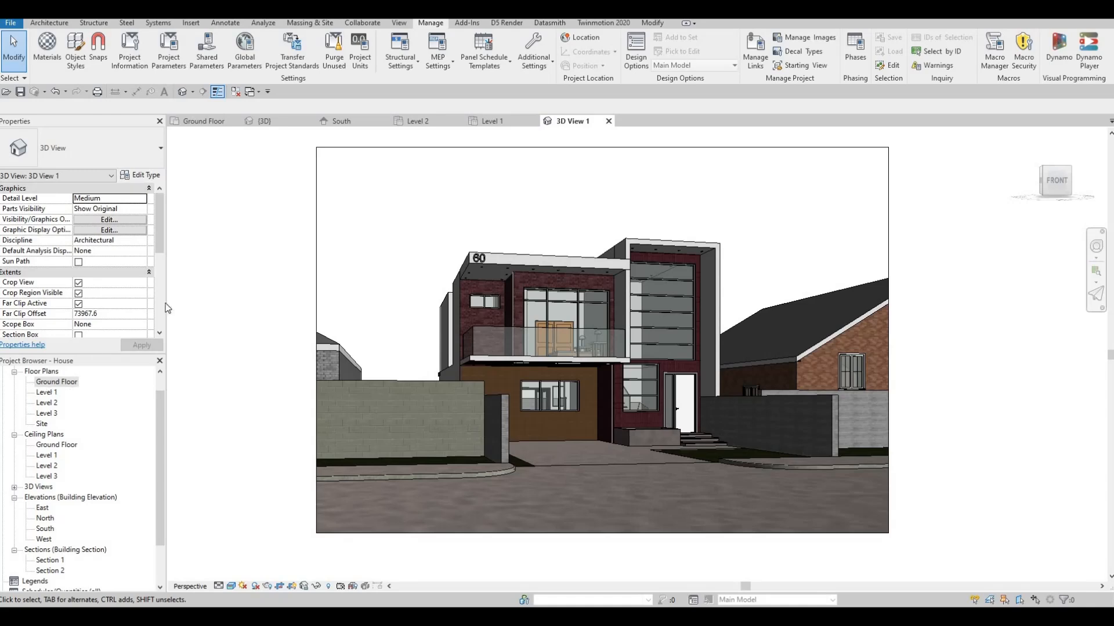
left_click(266, 120)
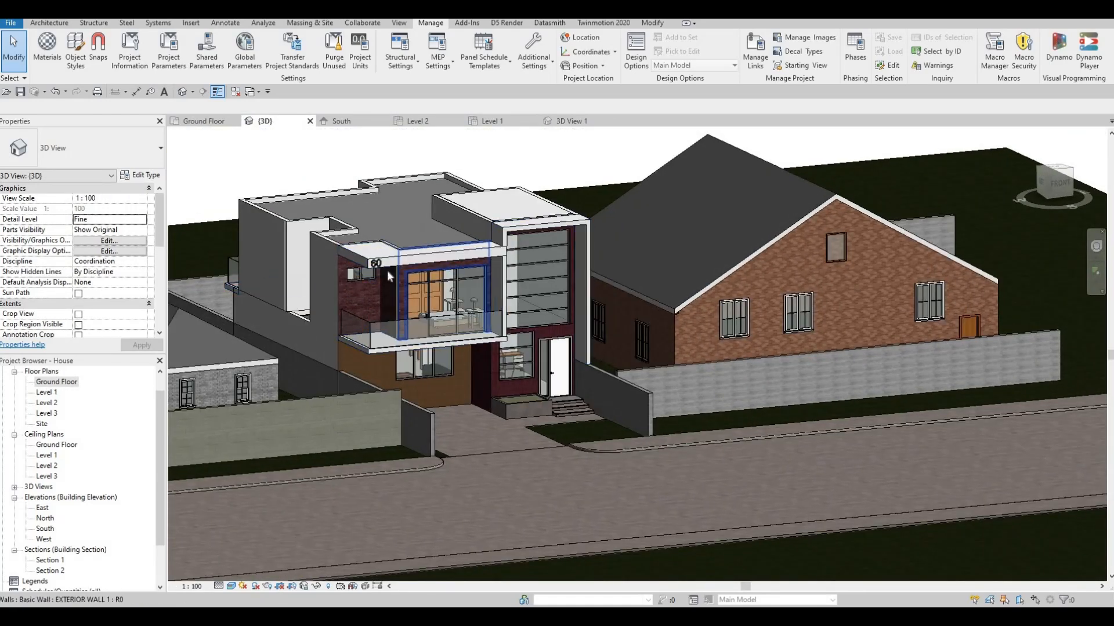
key("F1")
key("F1")
scroll(313, 268, "up", 3)
scroll(303, 266, "up", 2)
middle_click_drag(588, 244, 511, 232, "shift")
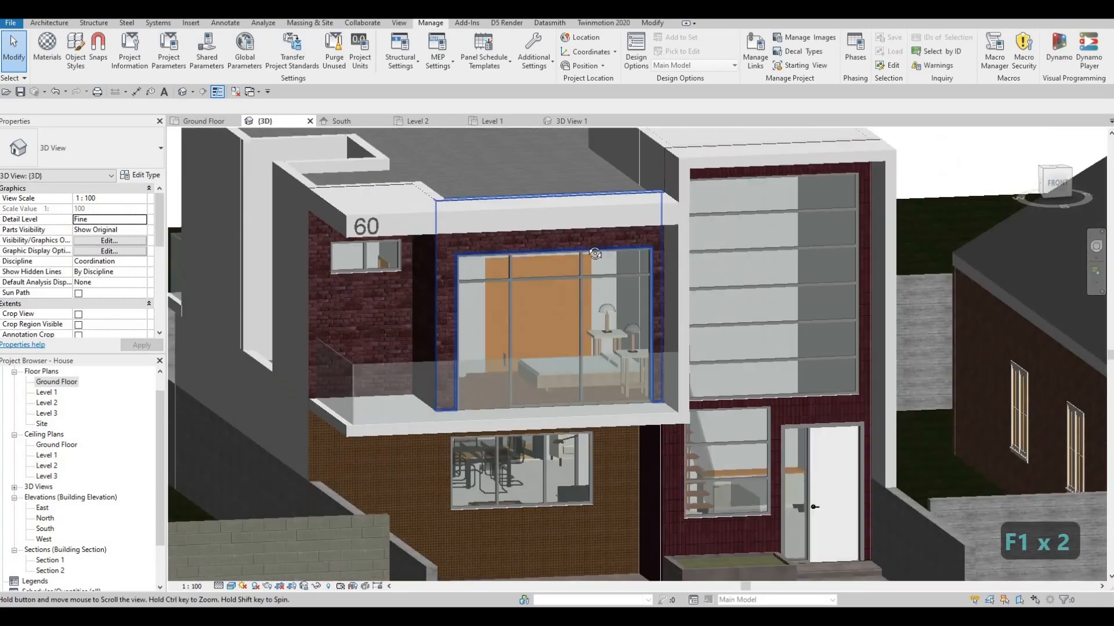
In the South elevation, extend the top of the front balcony curtain wall up to Level 3
middle_click_drag(441, 232, 413, 137)
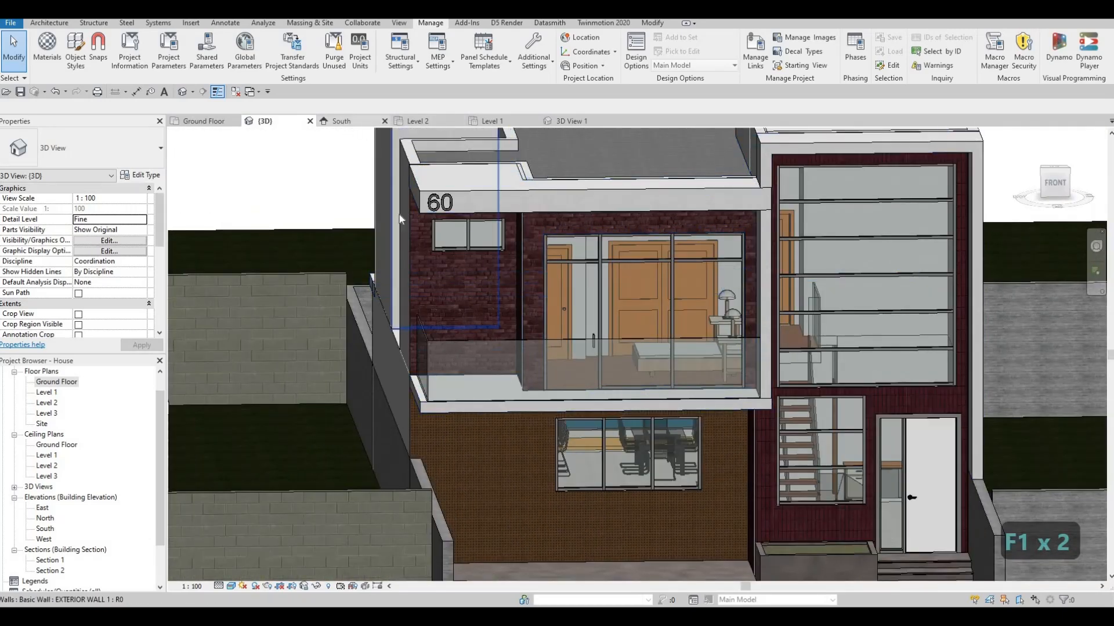
left_click(342, 121)
scroll(392, 228, "up", 2)
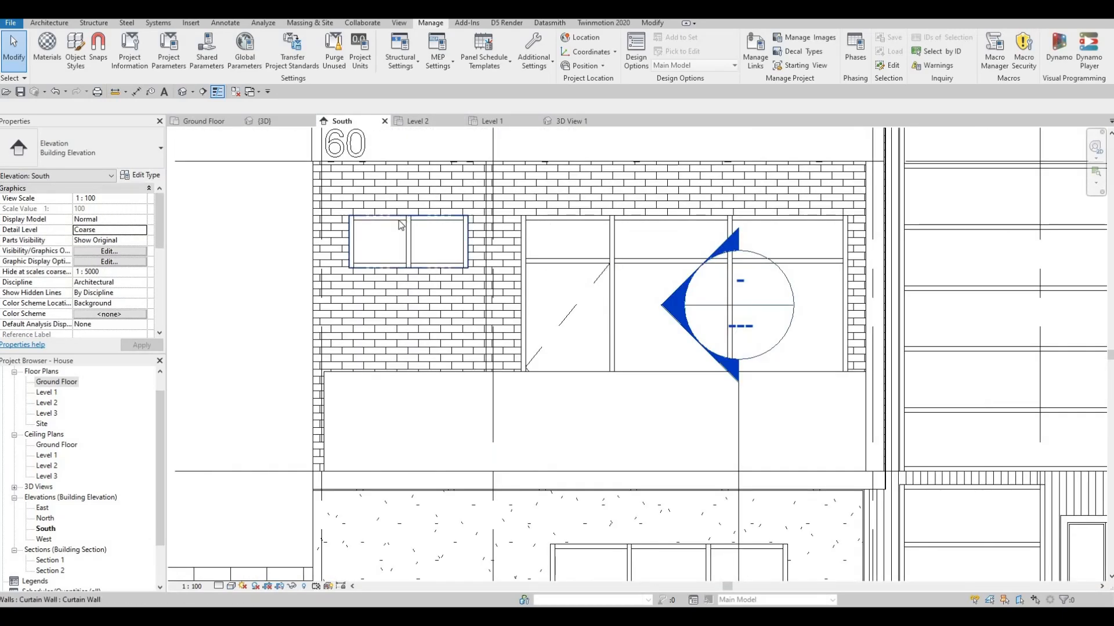
middle_click_drag(592, 293, 202, 199)
scroll(202, 199, "down", 1)
middle_click_drag(287, 147, 534, 214)
key("Tab")
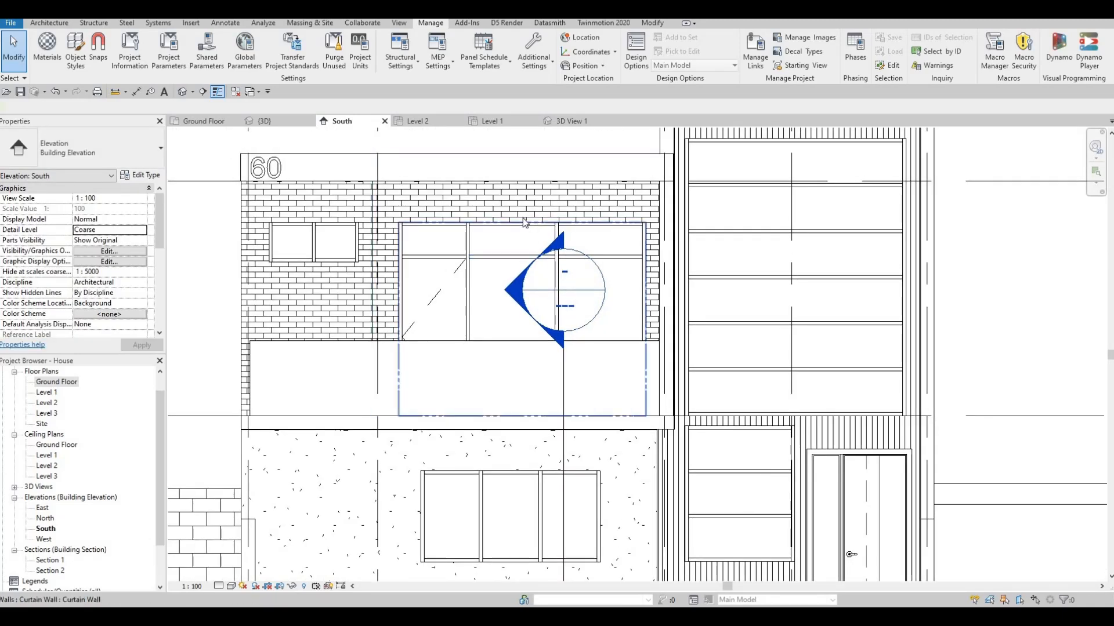
left_click(524, 222)
left_click_drag(523, 222, 522, 181)
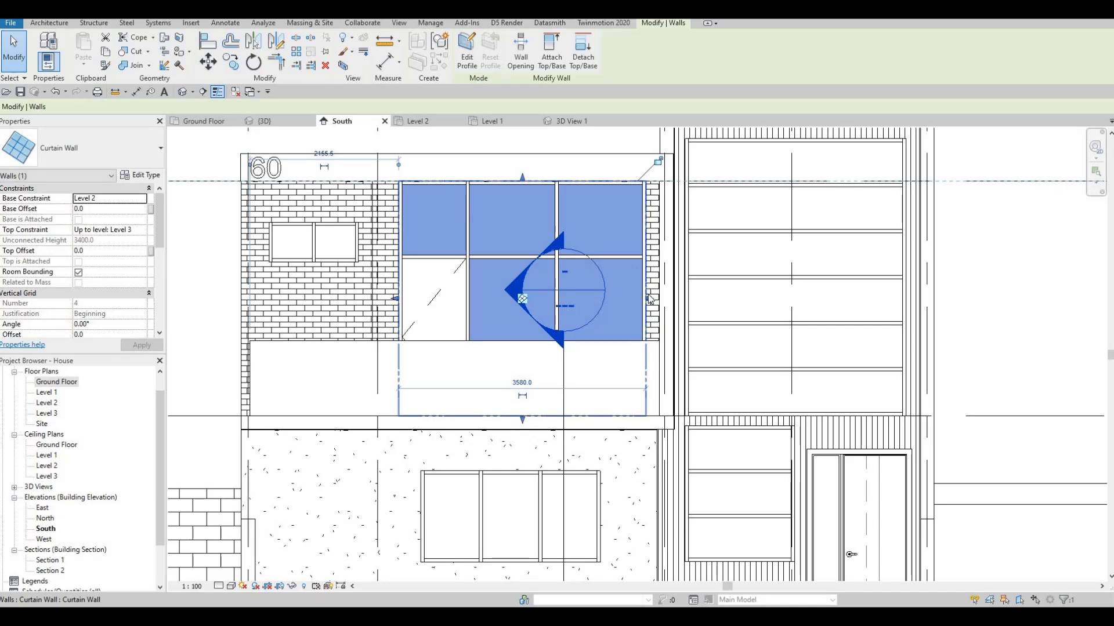
Extend the balcony curtain wall sideways toward the stair tower, making it about 3785 mm wide
left_click_drag(651, 298, 656, 299)
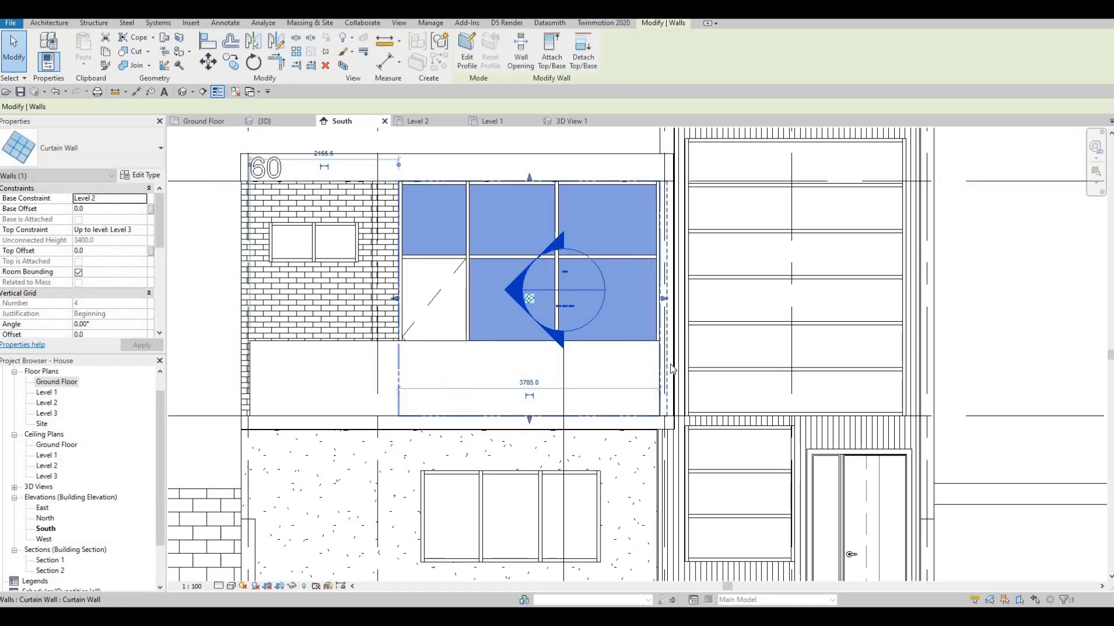
scroll(660, 353, "up", 2)
key("Escape")
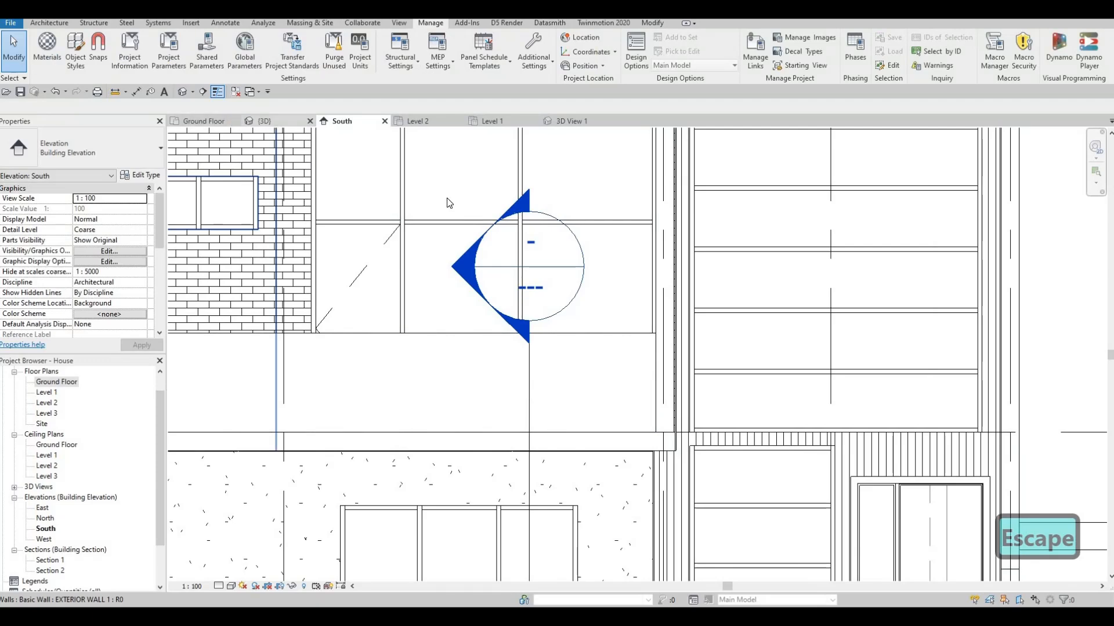
Examine the enlarged balcony curtain wall and its junction with the roof and frame in the default 3D view
left_click(265, 121)
middle_click_drag(506, 202, 660, 278, "shift")
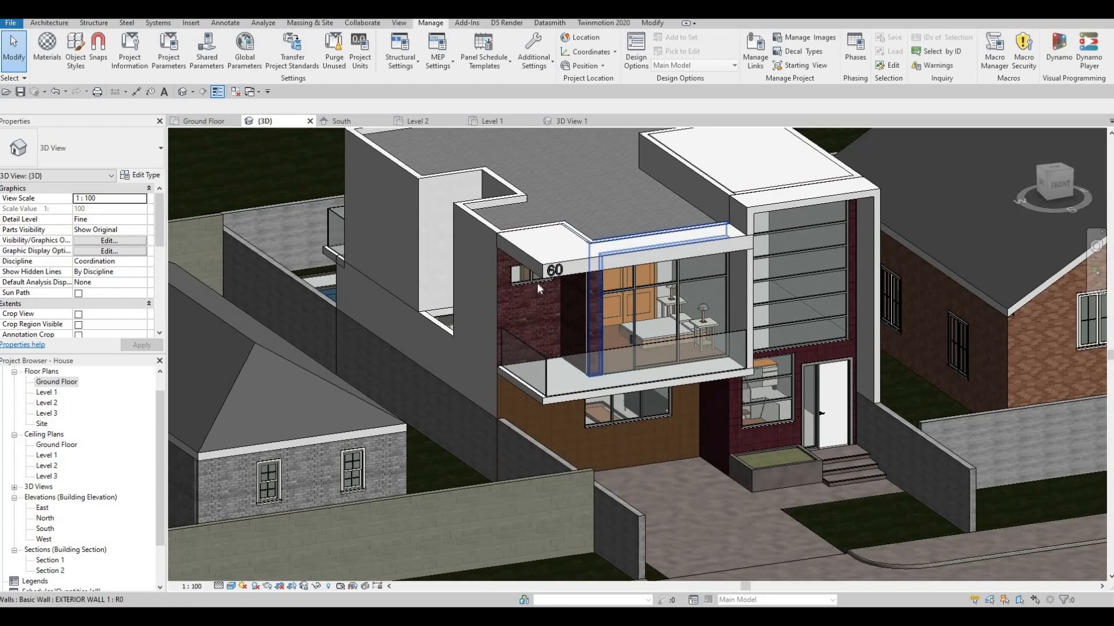
scroll(598, 332, "up", 2)
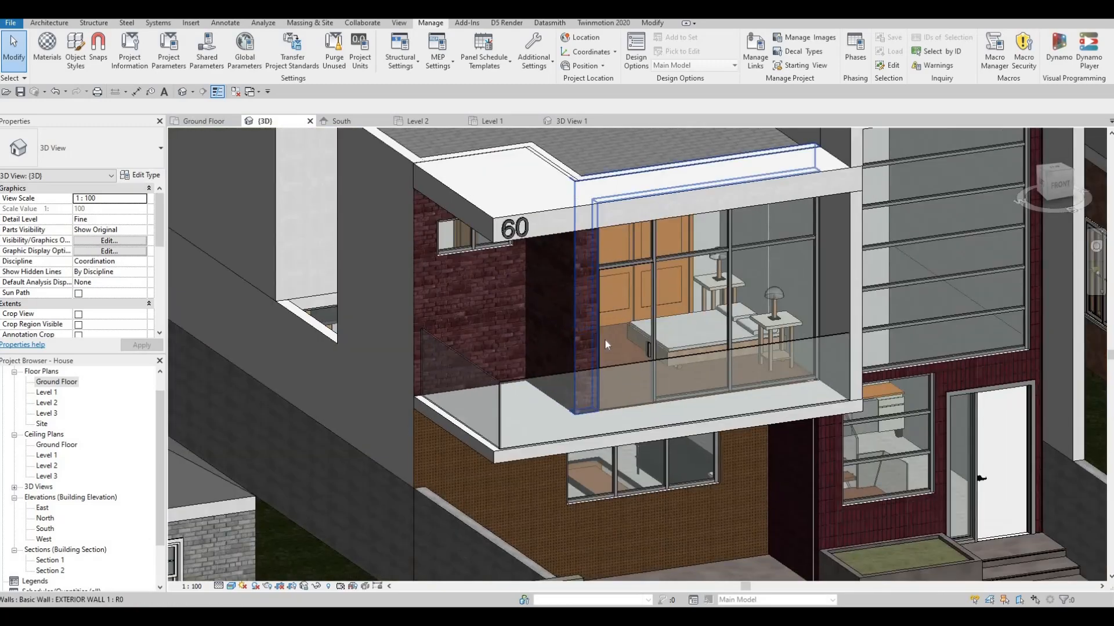
middle_click_drag(578, 343, 719, 174, "shift")
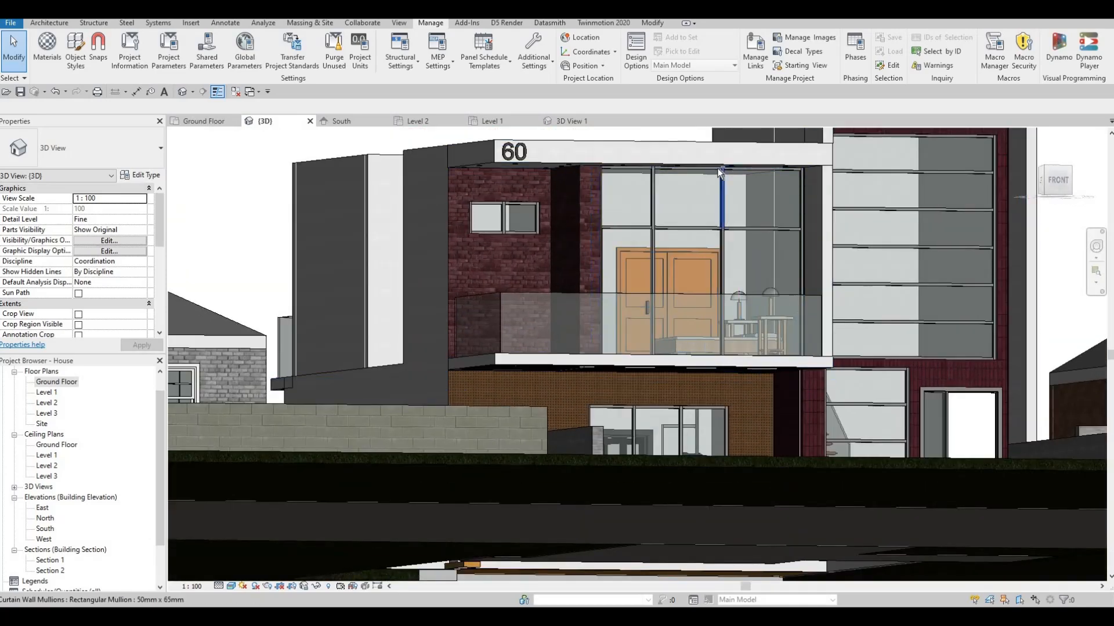
scroll(718, 168, "up", 3)
scroll(690, 160, "up", 2)
middle_click_drag(650, 272, 522, 284, "shift")
middle_click_drag(448, 221, 453, 336)
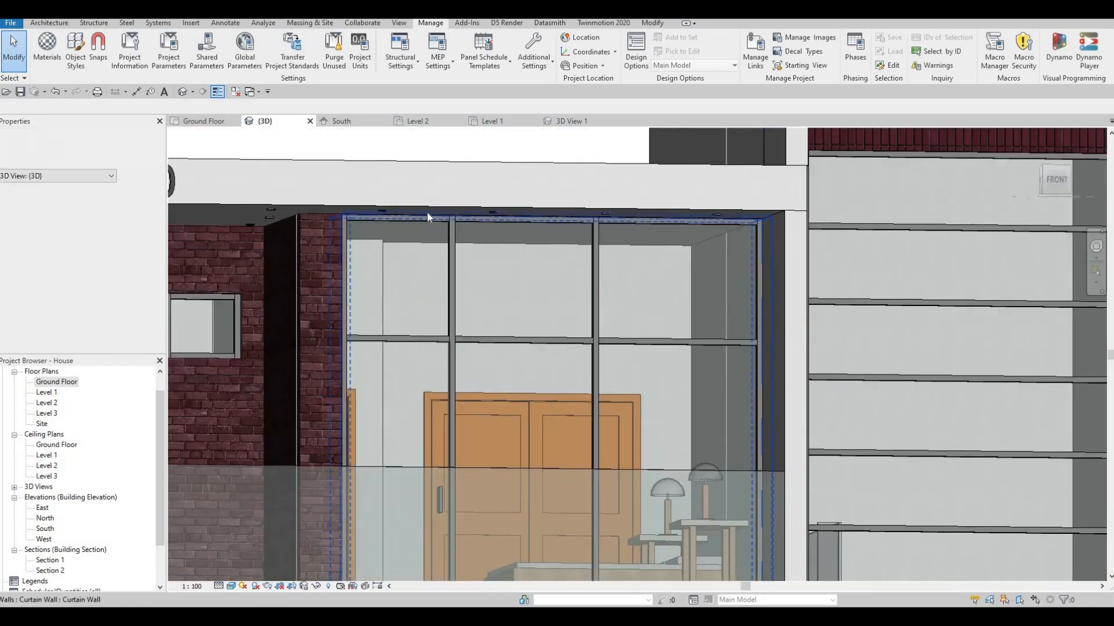
scroll(427, 214, "up", 1)
scroll(339, 217, "down", 5)
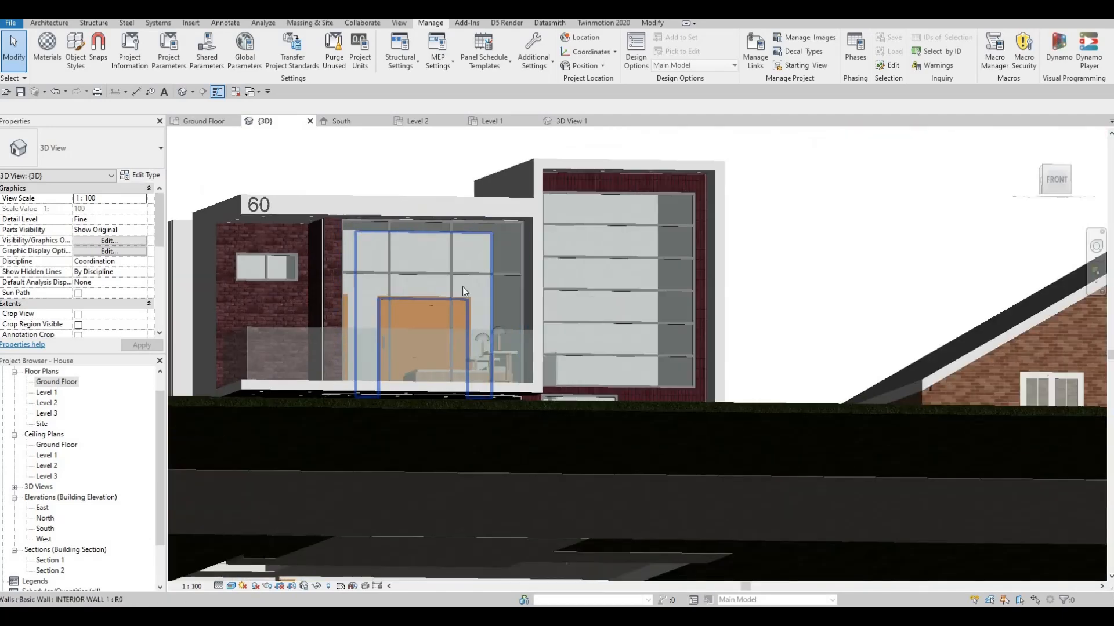
middle_click_drag(461, 287, 833, 243, "shift")
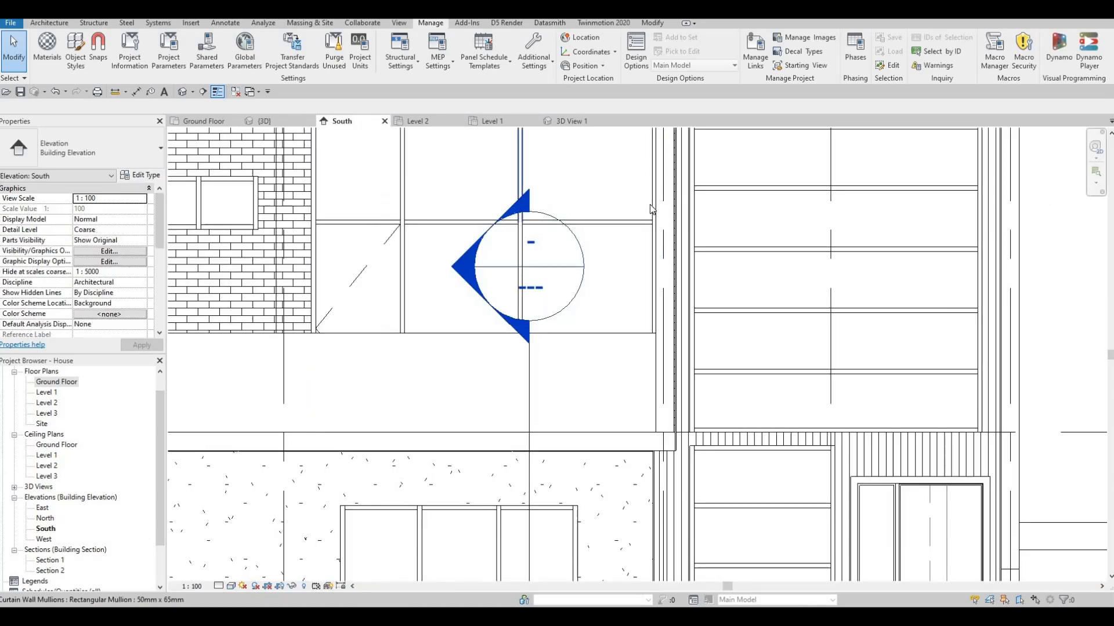
In the South elevation, pull in the stair tower curtain wall's edge nearest the balcony, making it about 3143 mm wide
scroll(516, 204, "down", 4)
middle_click_drag(663, 152, 641, 184)
scroll(607, 195, "up", 2)
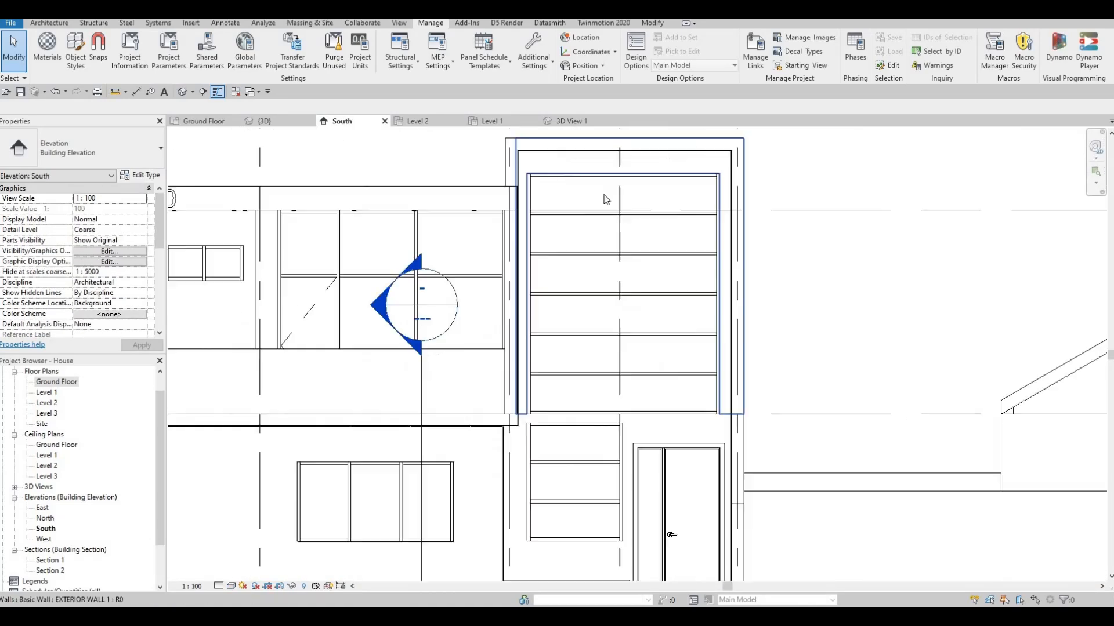
scroll(606, 200, "up", 1)
left_click(505, 379)
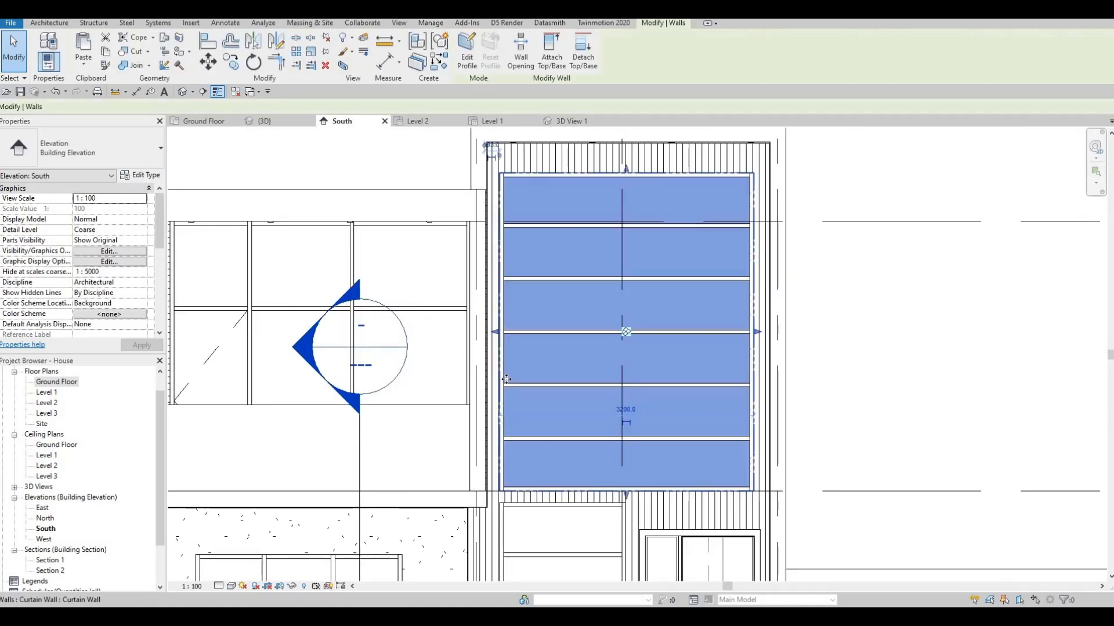
scroll(506, 379, "up", 2)
scroll(879, 269, "up", 1)
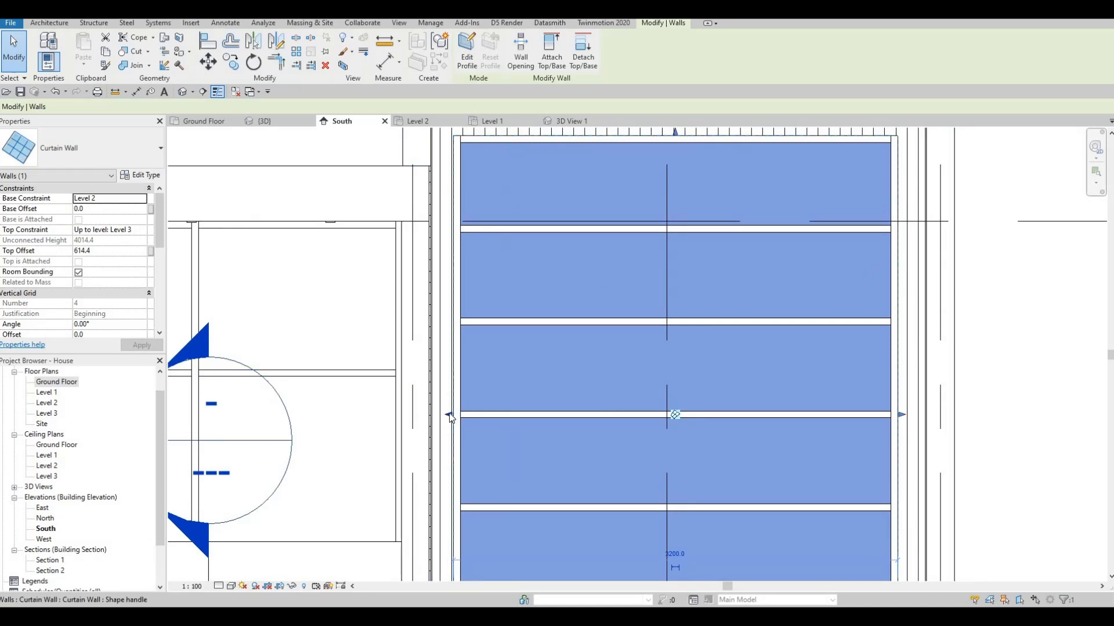
left_click_drag(451, 416, 460, 416)
scroll(485, 413, "down", 4)
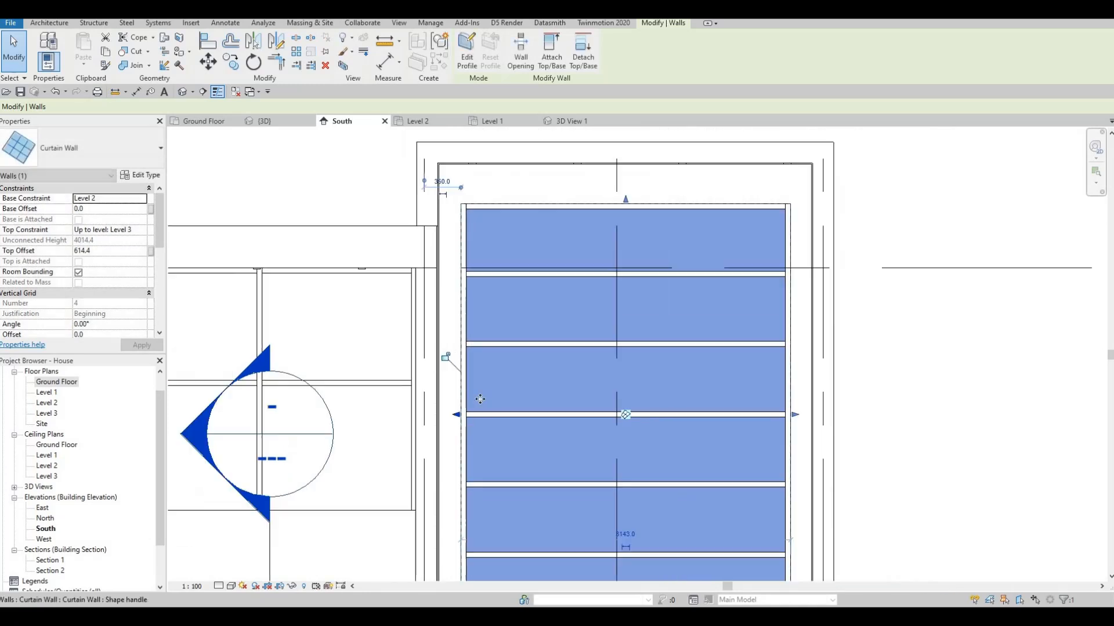
Measure the distance between the narrowed stair tower curtain wall's edge and the outer face of the surrounding frame
scroll(462, 283, "up", 2)
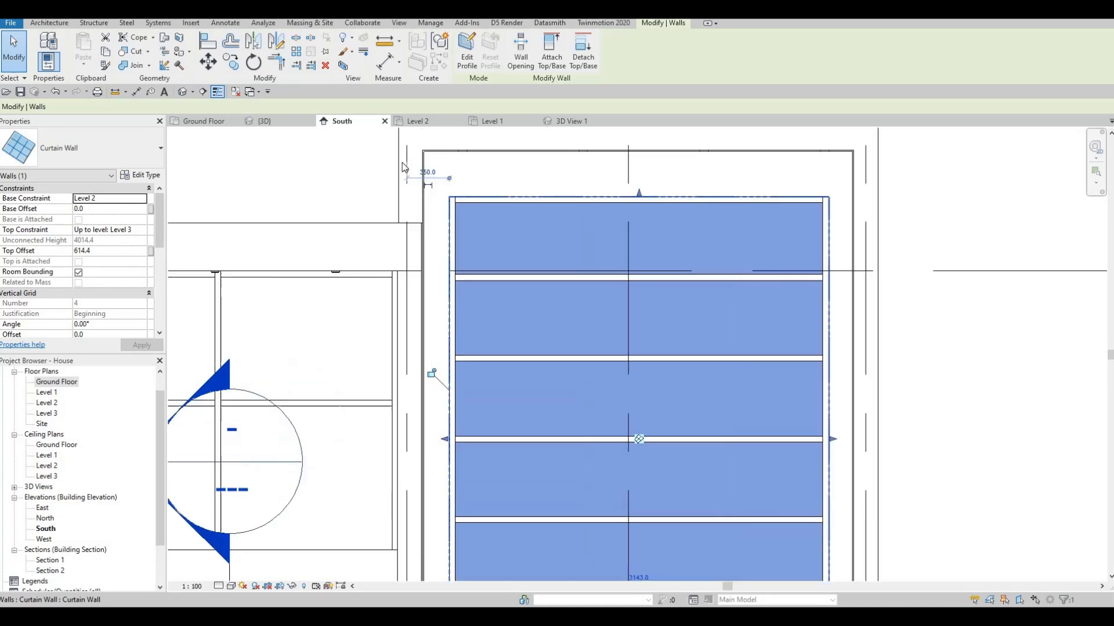
scroll(404, 169, "up", 2)
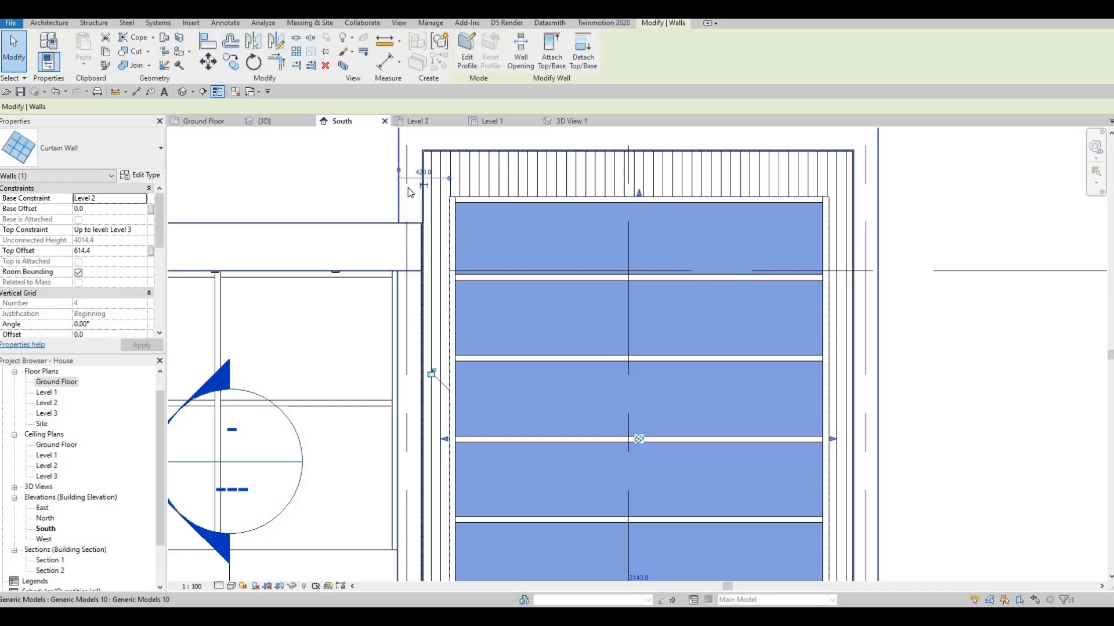
key("Escape")
middle_click_drag(408, 368, 392, 337)
scroll(355, 320, "down", 1)
Align the ground floor curtain wall's edge nearest the balcony with the matching edge of the tall curtain wall above
key("Escape")
scroll(583, 481, "down", 2)
middle_click_drag(602, 542, 556, 438)
scroll(502, 385, "down", 1)
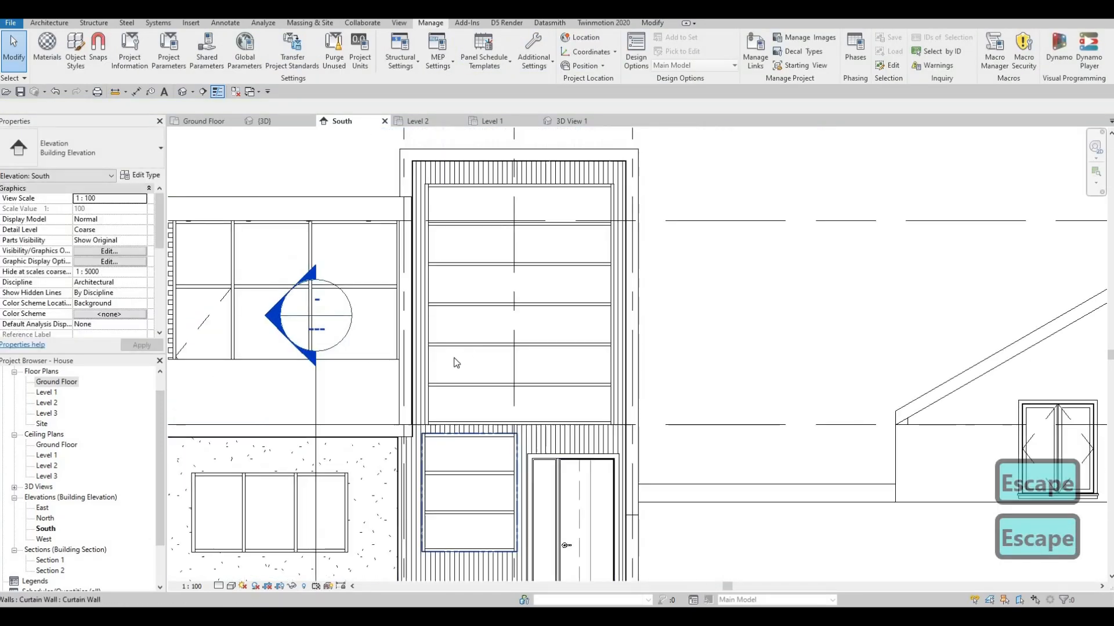
middle_click_drag(407, 414, 387, 325)
scroll(453, 358, "up", 2)
key("Escape")
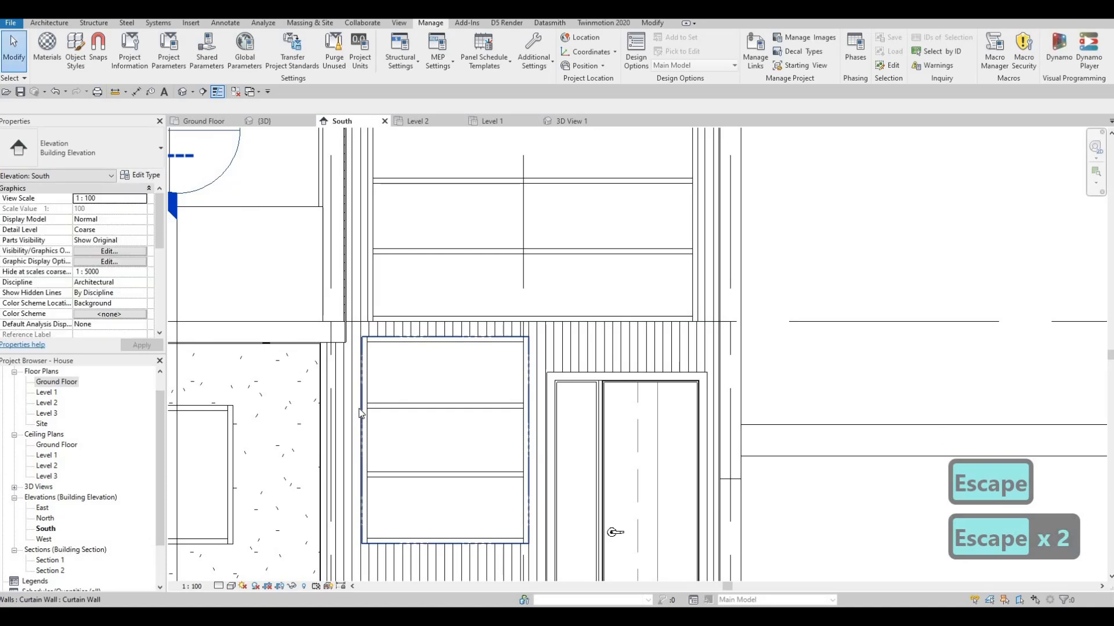
key("a")
key("l")
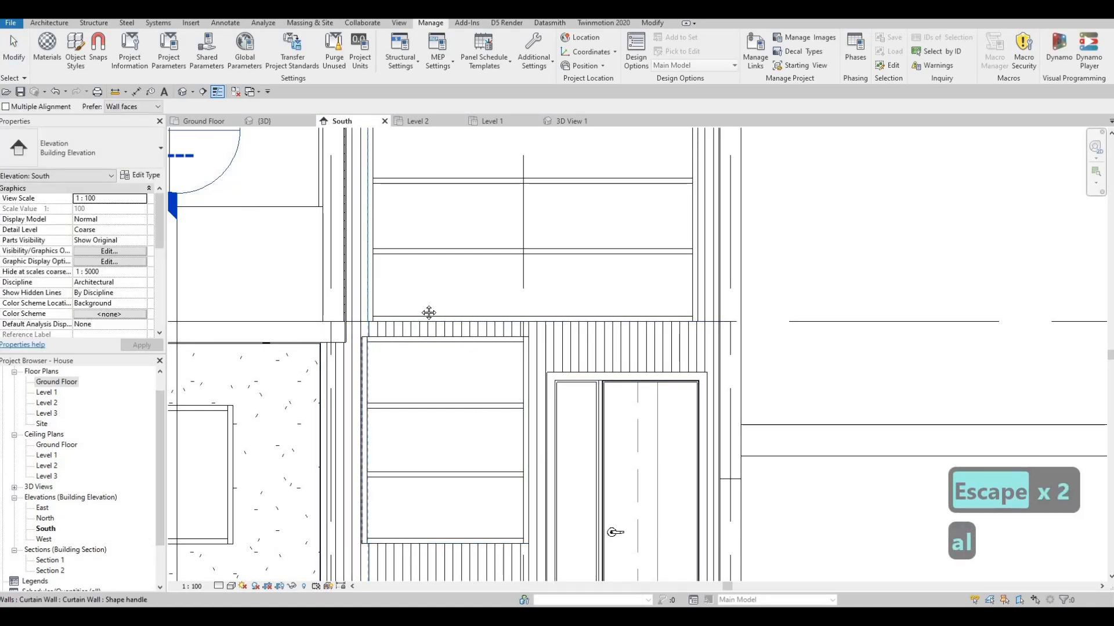
scroll(447, 427, "down", 3, "ctrl")
key("Escape")
key("Escape")
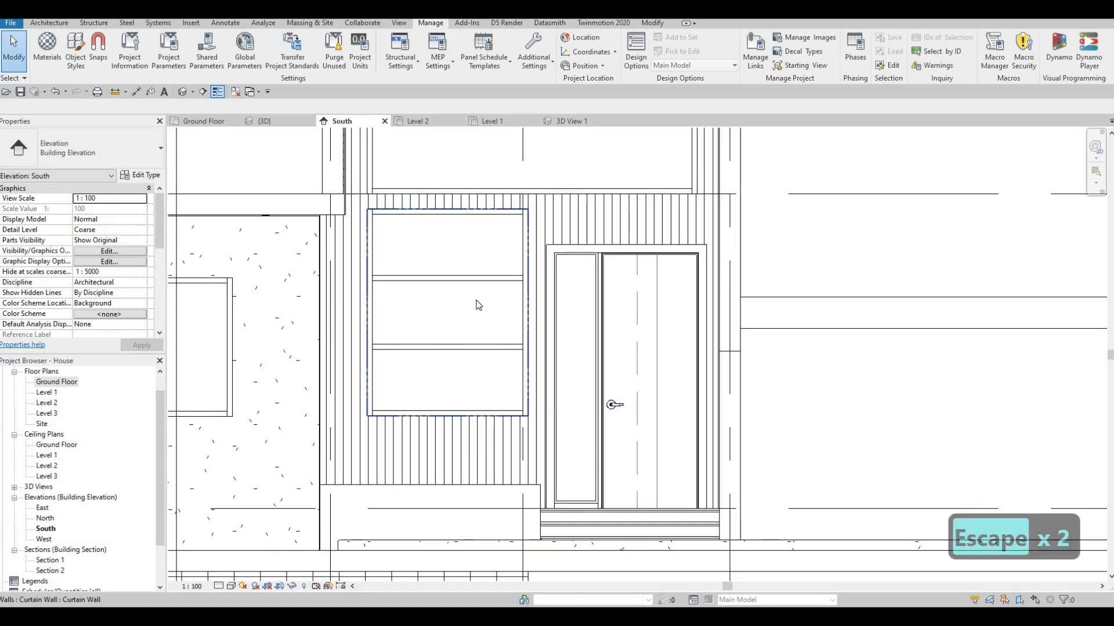
middle_click_drag(495, 275, 501, 255)
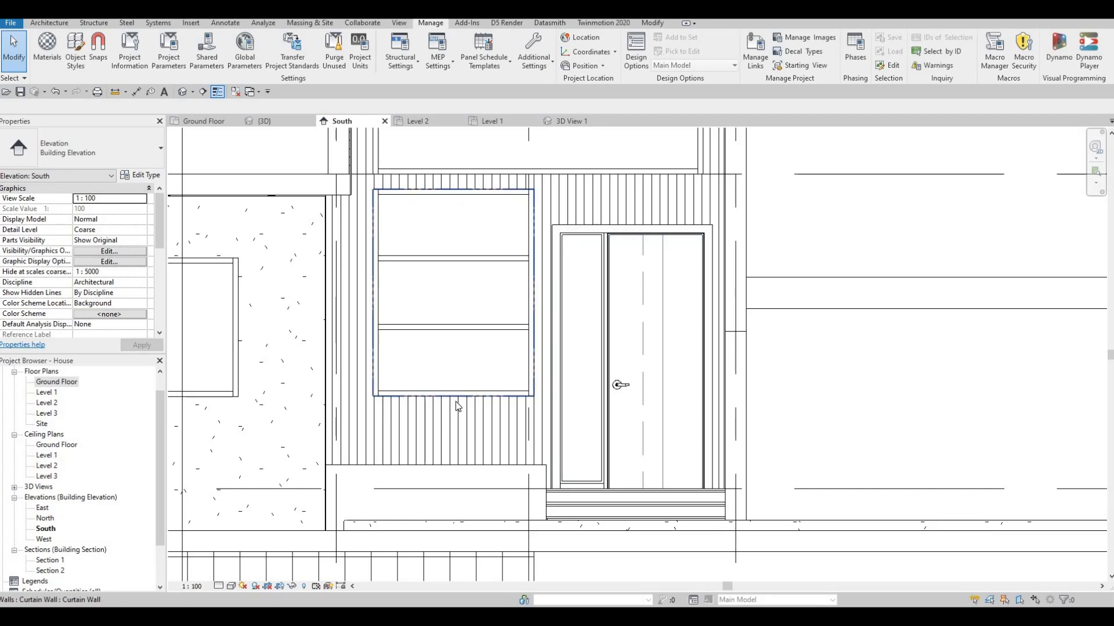
key("Tab")
key("Escape")
key("Escape")
Examine the ground floor window, entrance door and surrounding front facade up close in the default 3D view
left_click(261, 123)
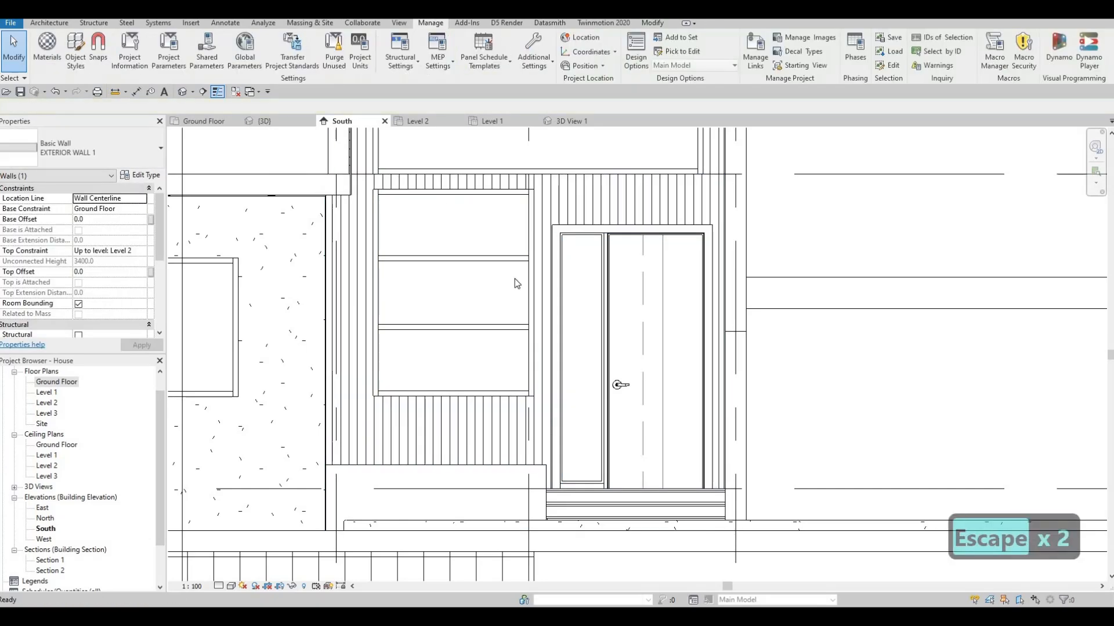
middle_click_drag(585, 325, 594, 302, "shift")
scroll(603, 290, "up", 1)
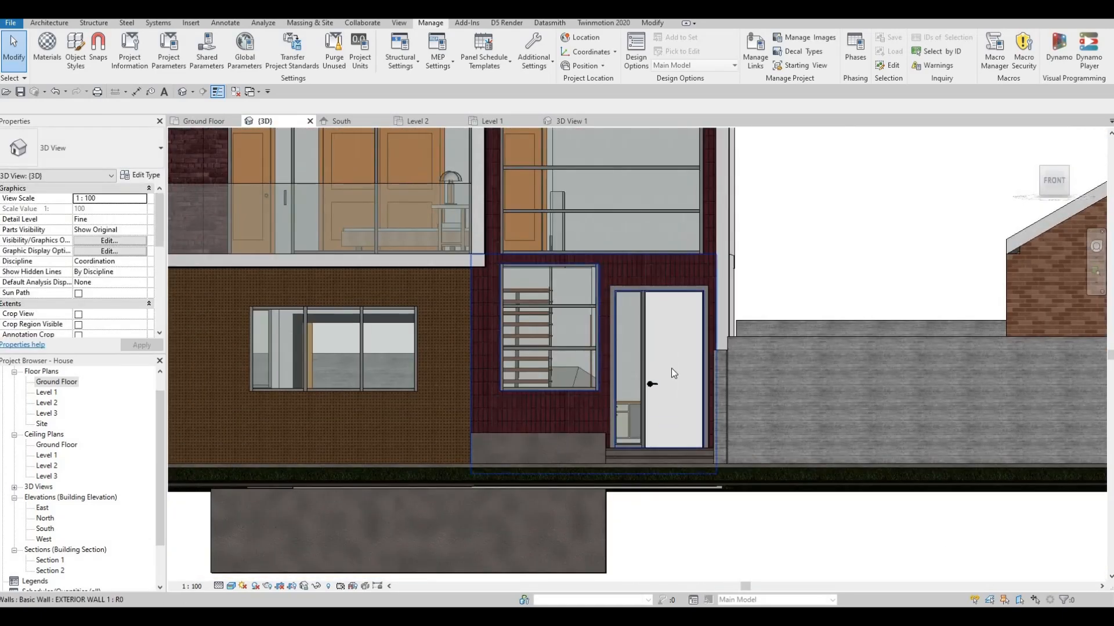
middle_click_drag(696, 307, 721, 318, "shift")
scroll(649, 339, "up", 1)
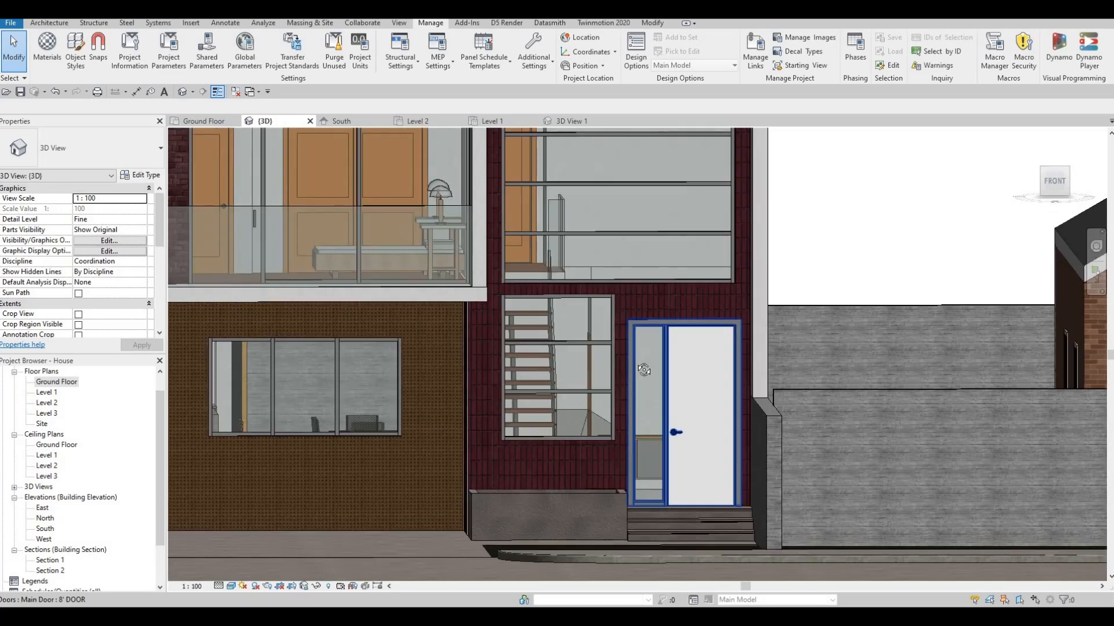
scroll(635, 360, "up", 1)
middle_click_drag(635, 359, 730, 359, "shift")
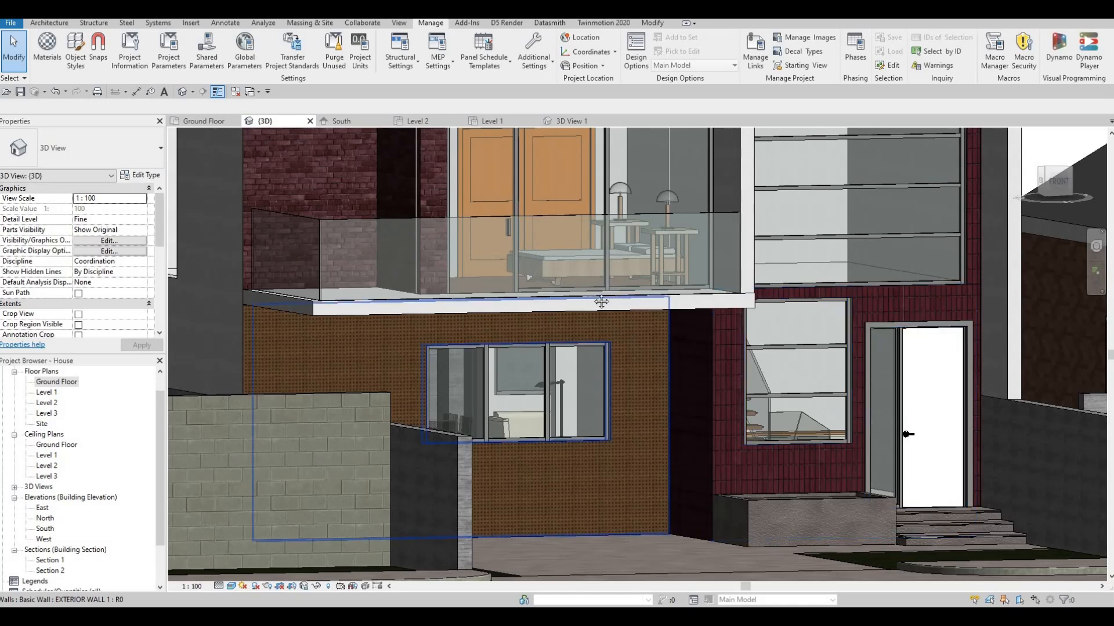
scroll(617, 302, "down", 2)
middle_click_drag(632, 311, 779, 283, "shift")
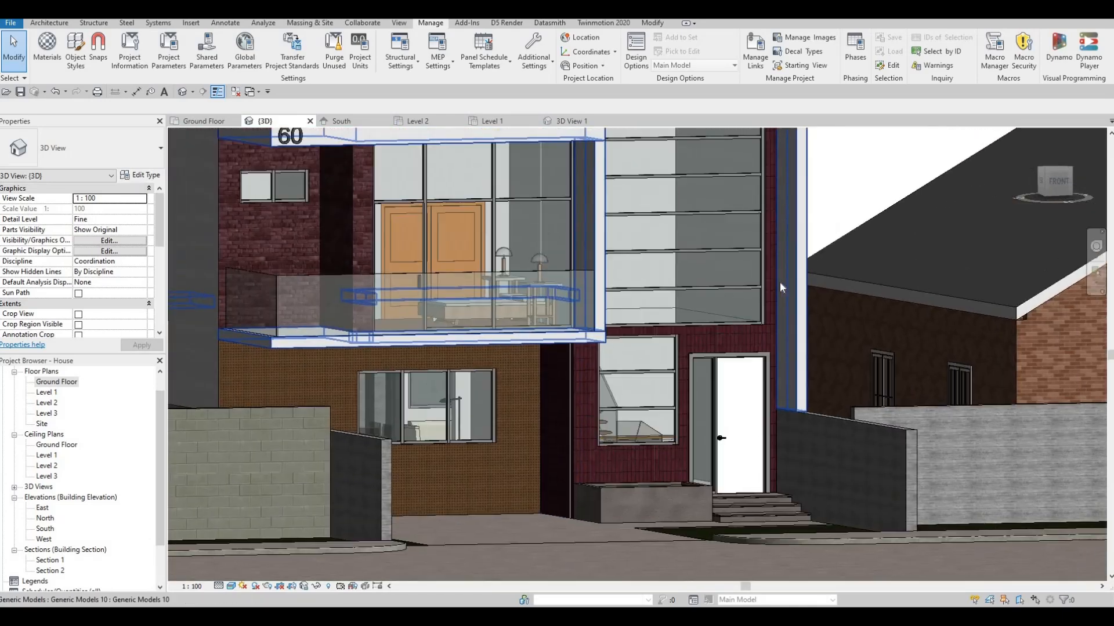
left_click(784, 294)
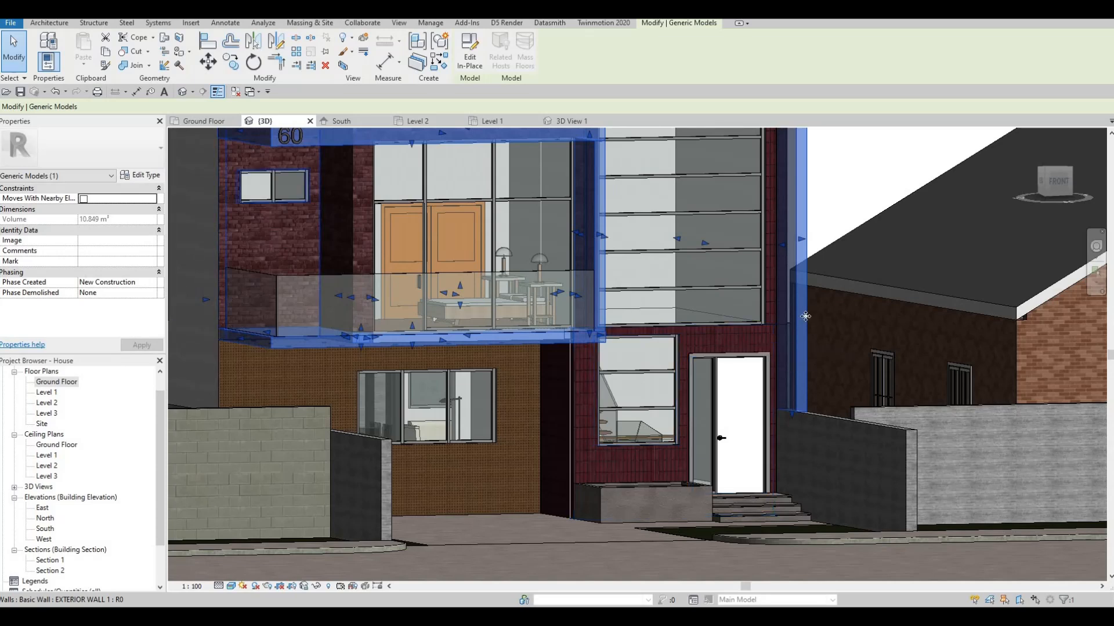
left_click(469, 57)
left_click(797, 226)
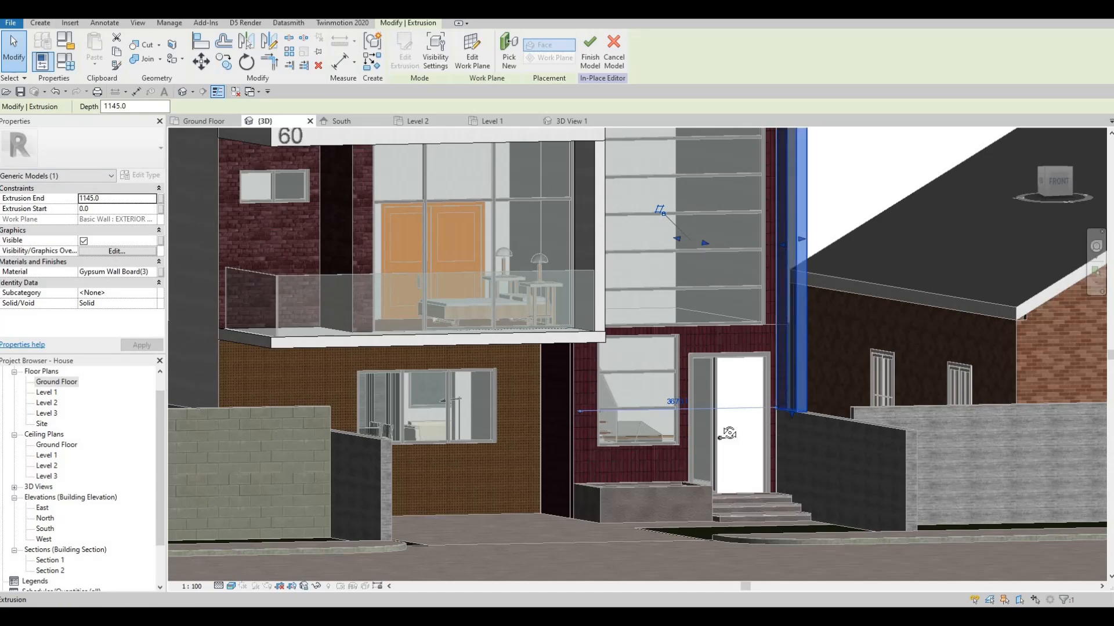
key("Escape")
middle_click_drag(641, 426, 759, 367, "shift")
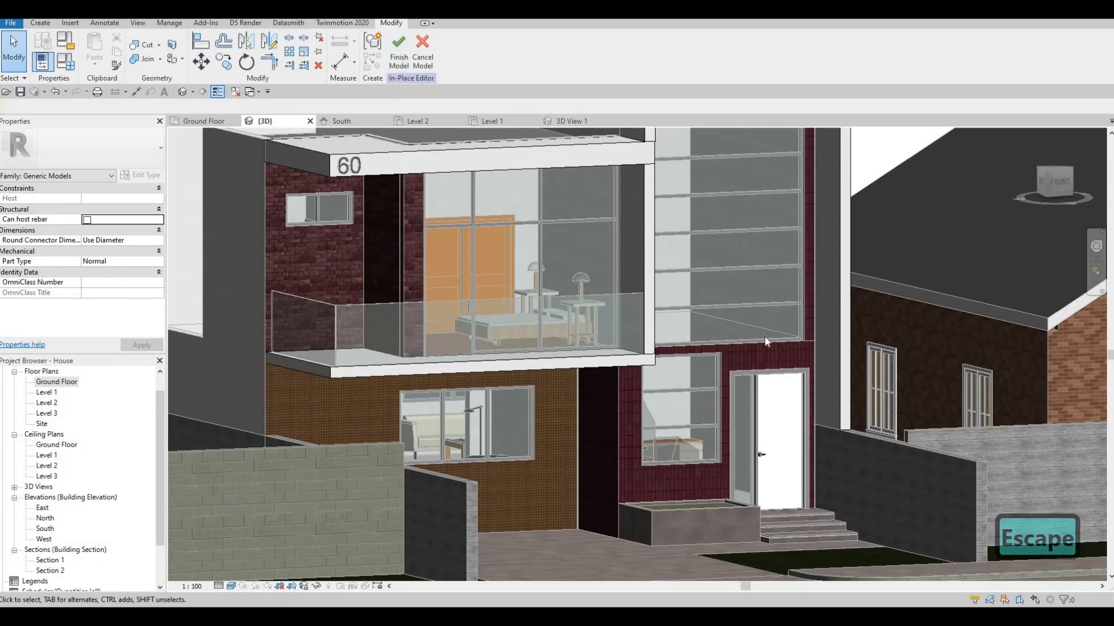
scroll(713, 391, "down", 1)
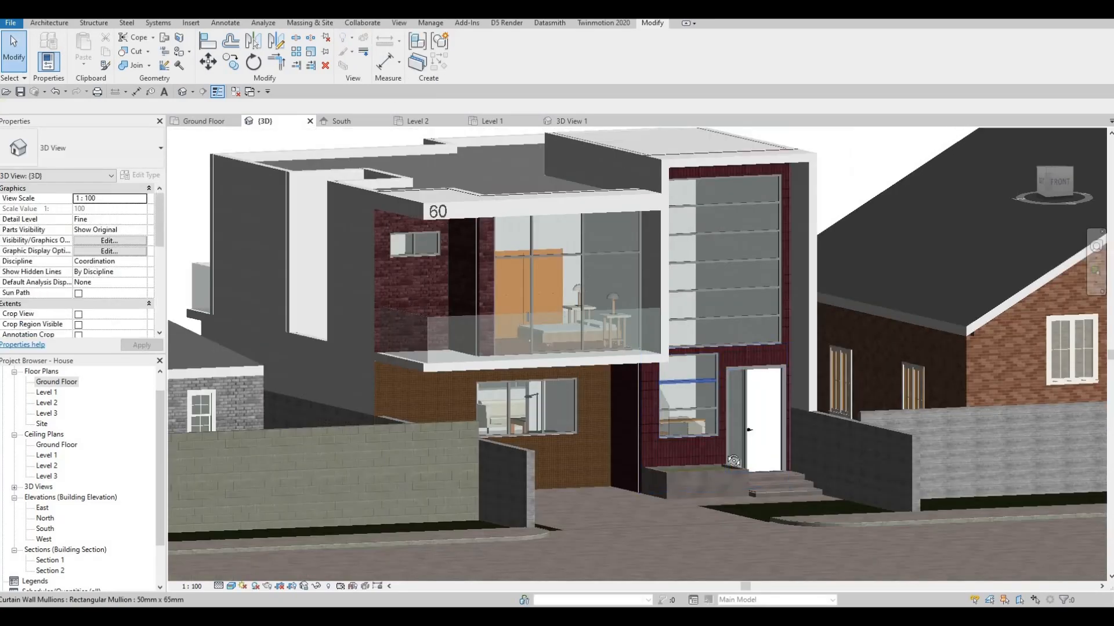
Inspect the type properties and calculation rules of the stair behind the front glazing
middle_click_drag(717, 394, 769, 187, "shift")
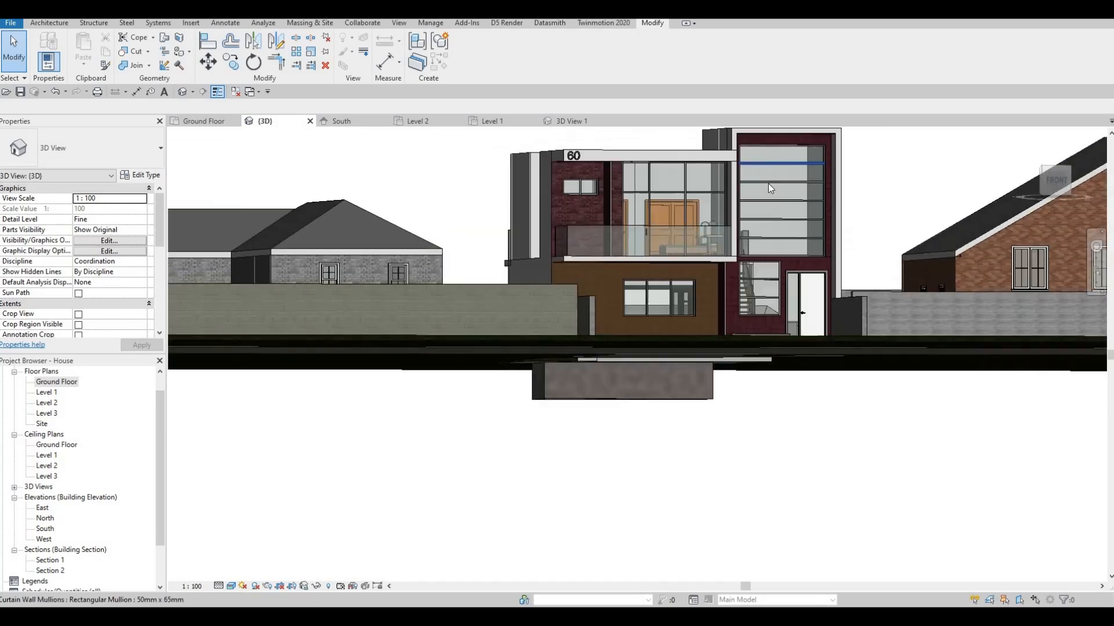
middle_click_drag(762, 311, 731, 301, "shift")
middle_click_drag(699, 335, 672, 329, "shift")
scroll(672, 327, "up", 3)
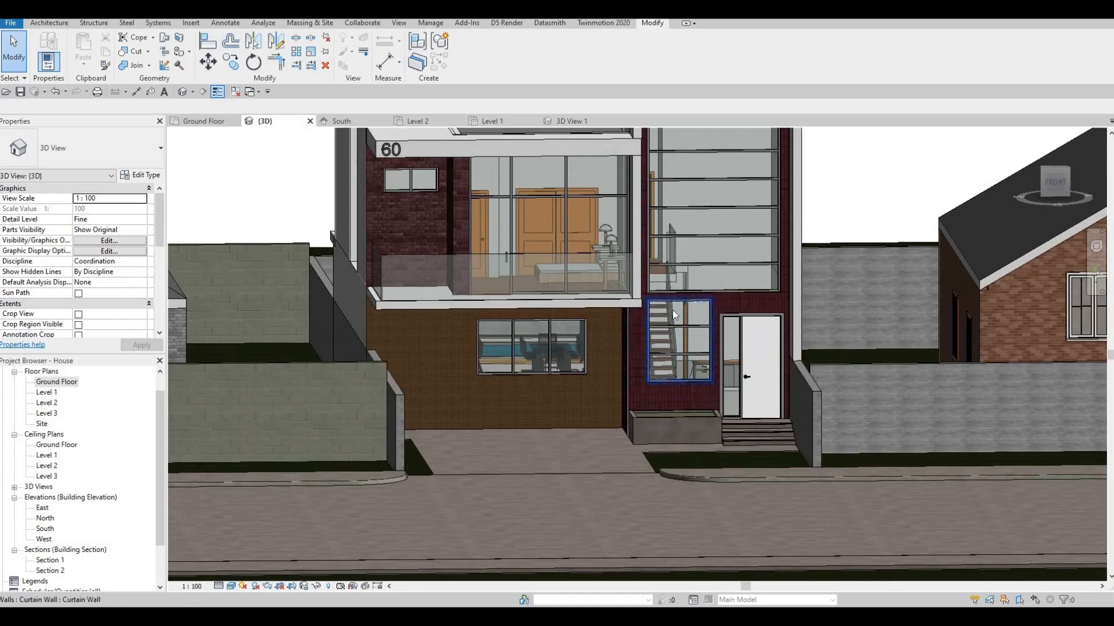
left_click(660, 313)
middle_click_drag(660, 313, 624, 335, "shift")
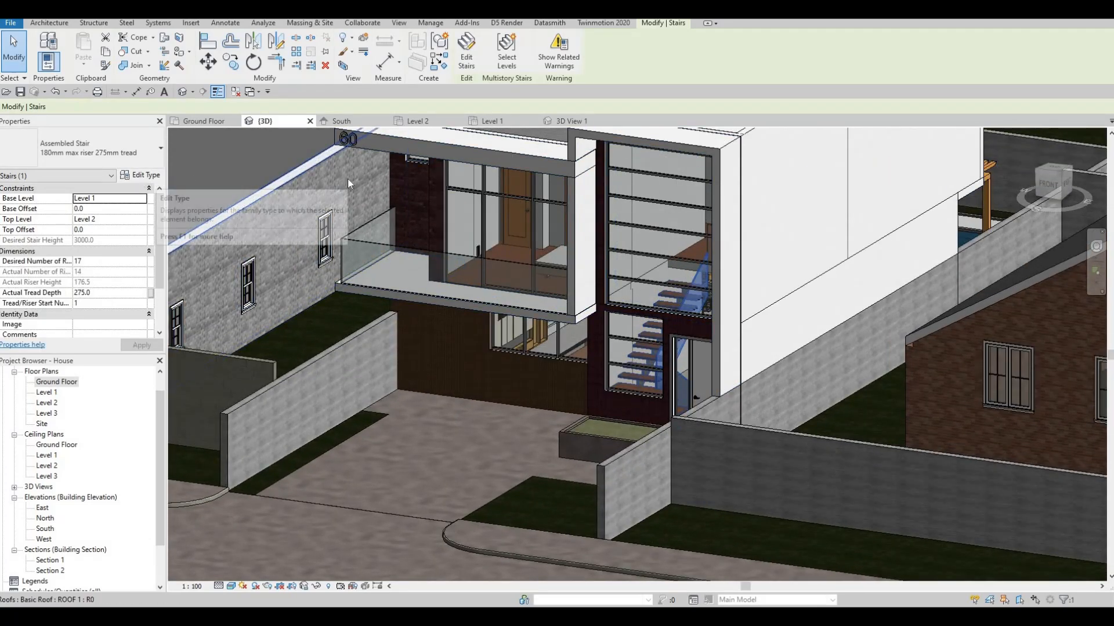
left_click(141, 176)
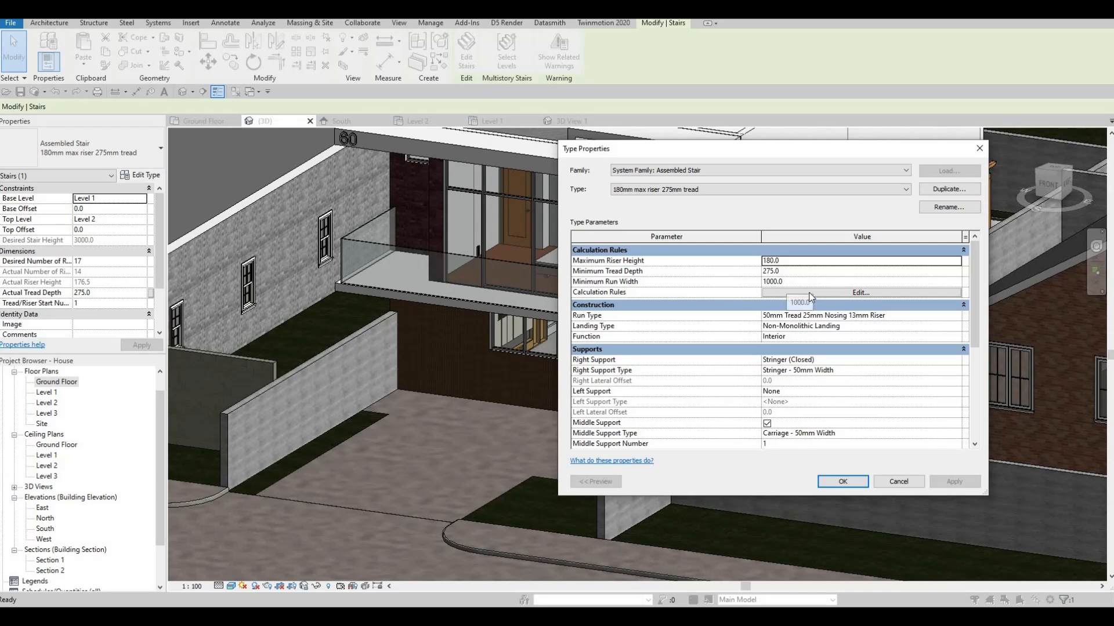
left_click(811, 293)
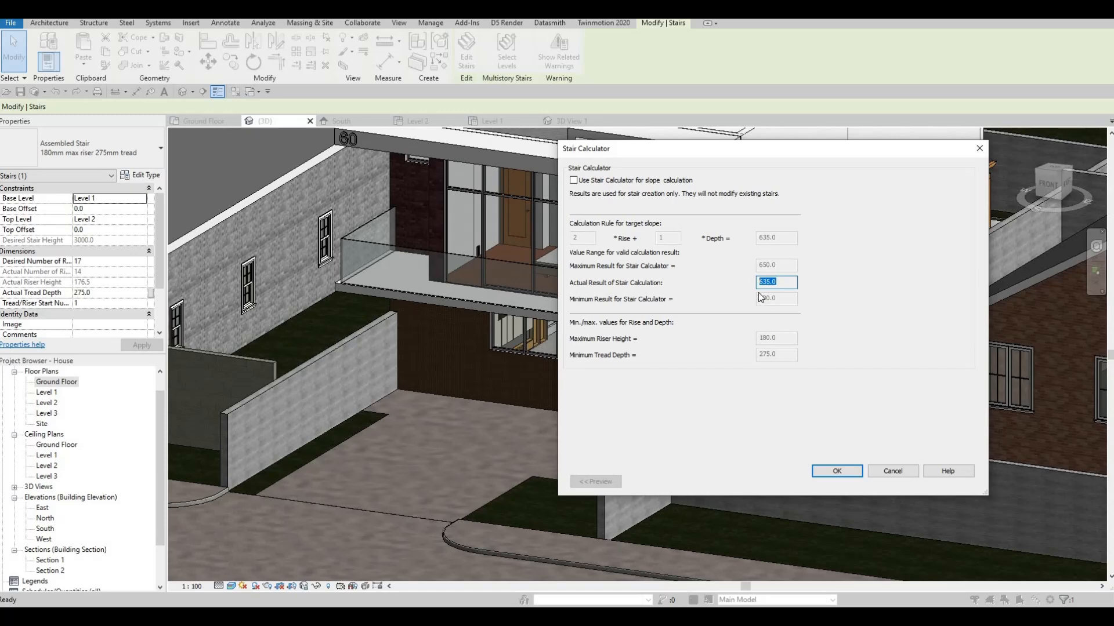
key("Escape")
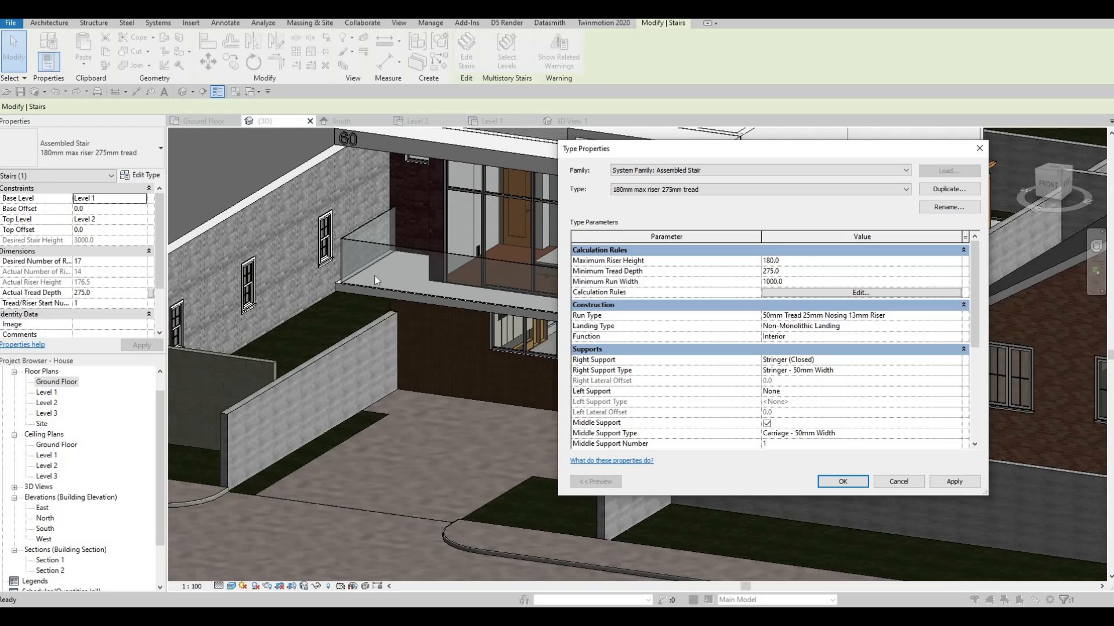
left_click_drag(694, 149, 876, 272)
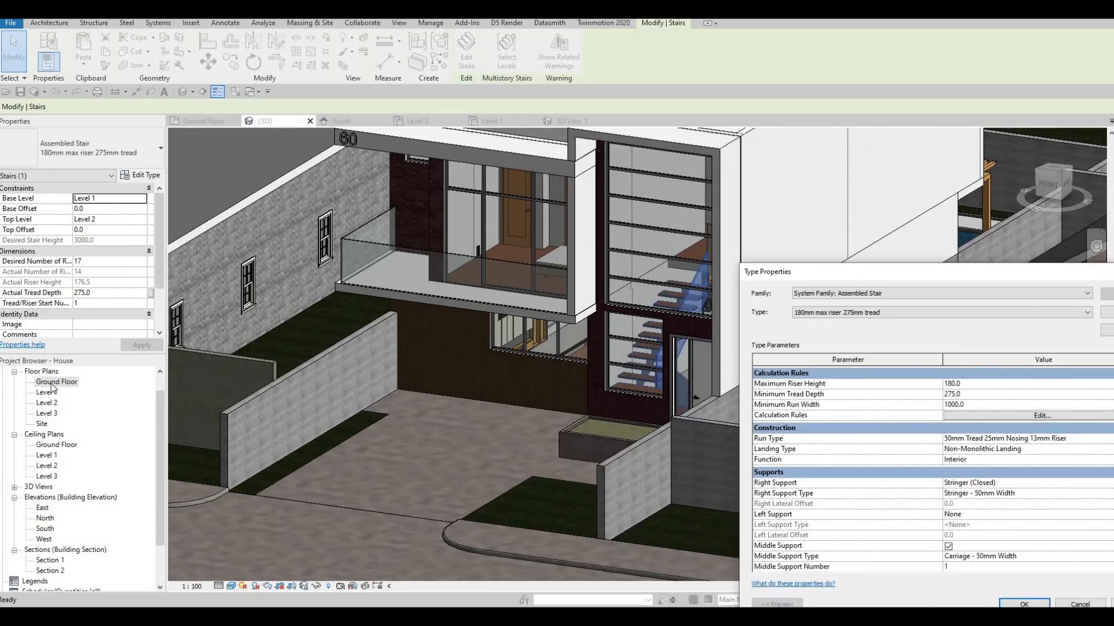
key("Escape")
key("Escape")
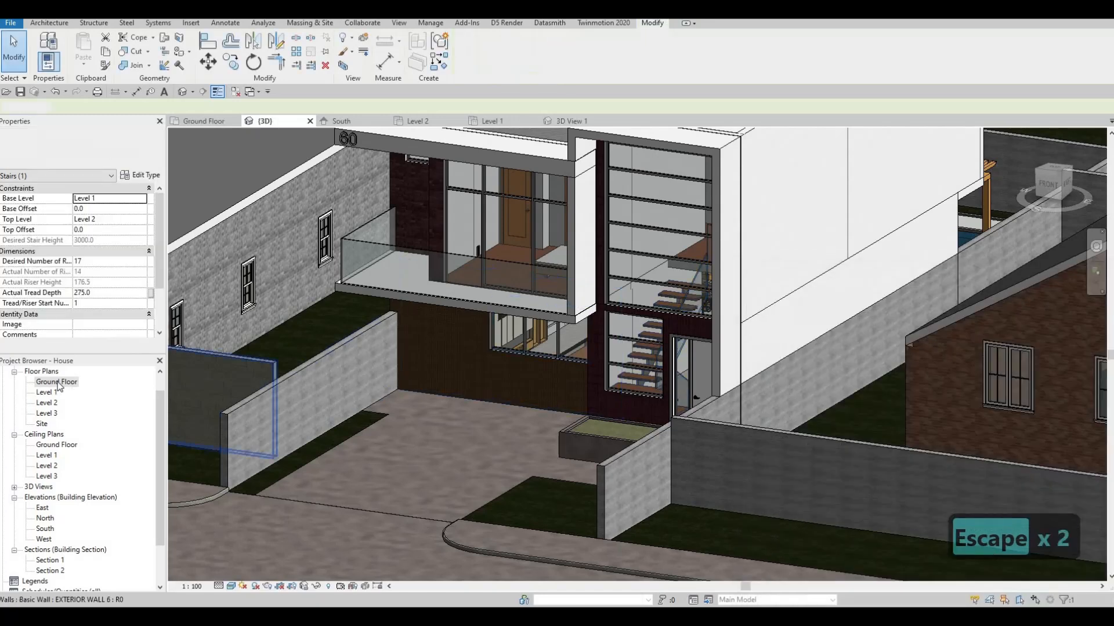
In the Ground Floor plan, edit the stair to lengthen its long run by one tread to 3025 mm, taking it from the short lower run
double_click(72, 384)
scroll(429, 394, "up", 5)
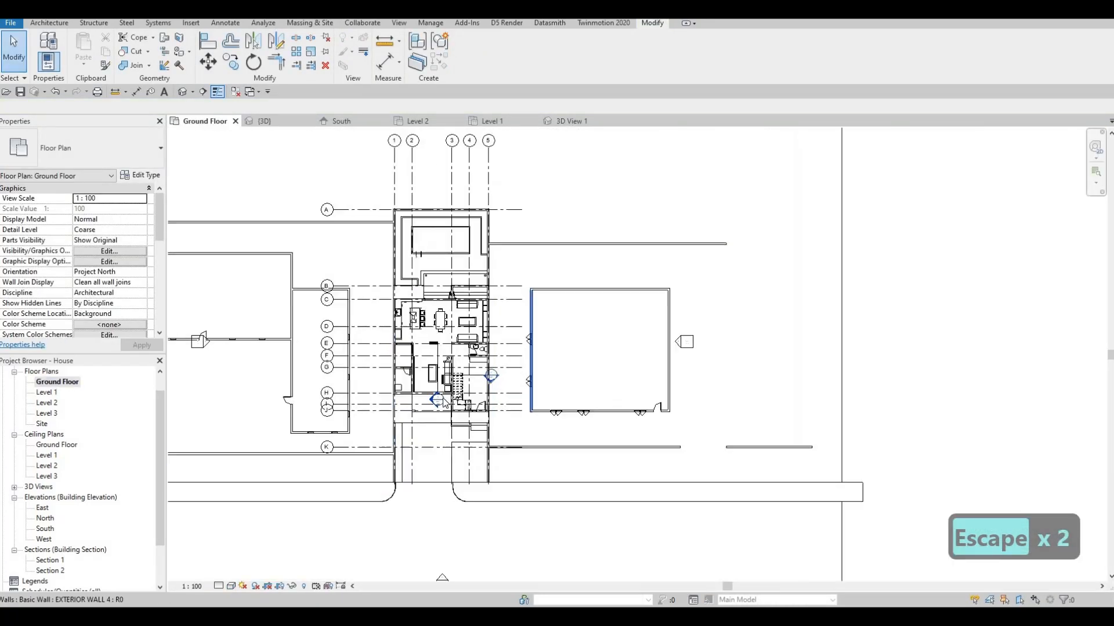
scroll(447, 391, "up", 2)
left_click(424, 400)
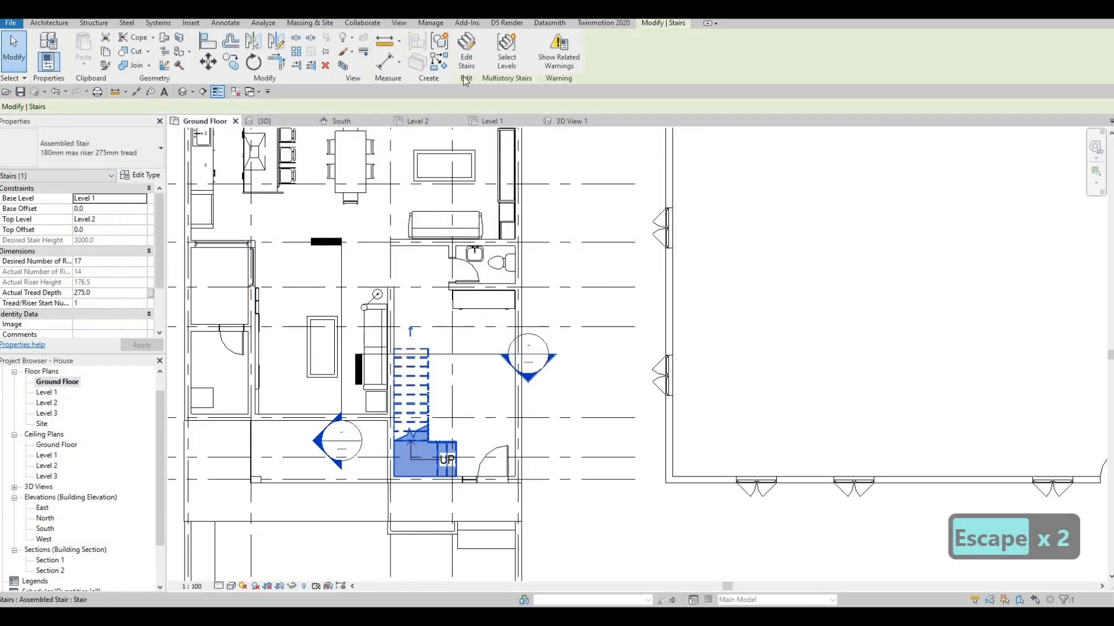
scroll(410, 356, "up", 1)
left_click(466, 51)
scroll(380, 407, "up", 2)
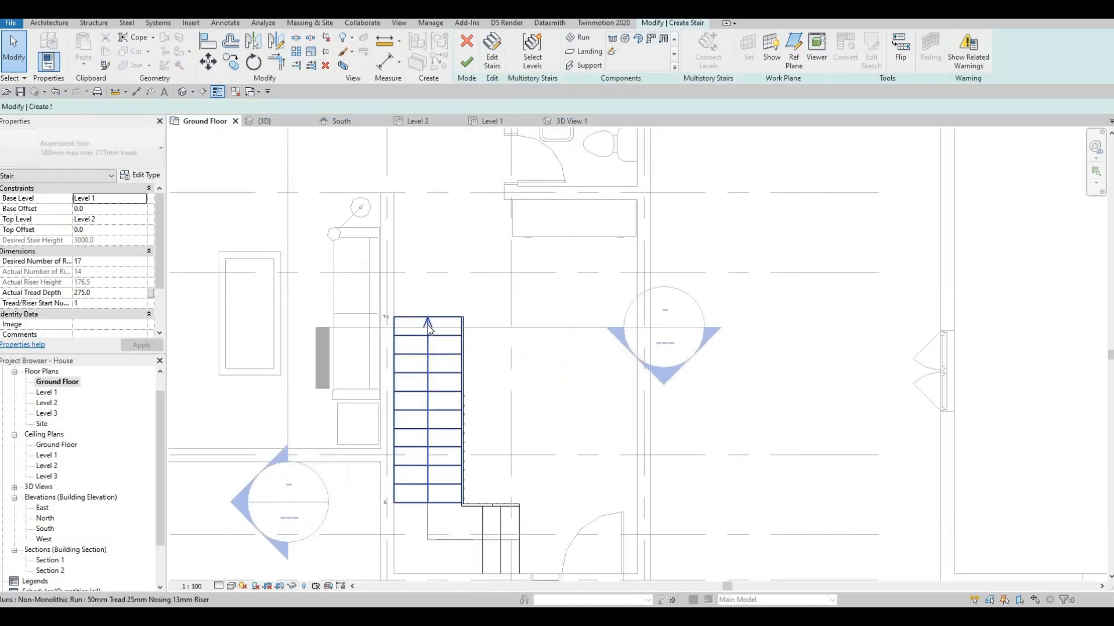
left_click(428, 323)
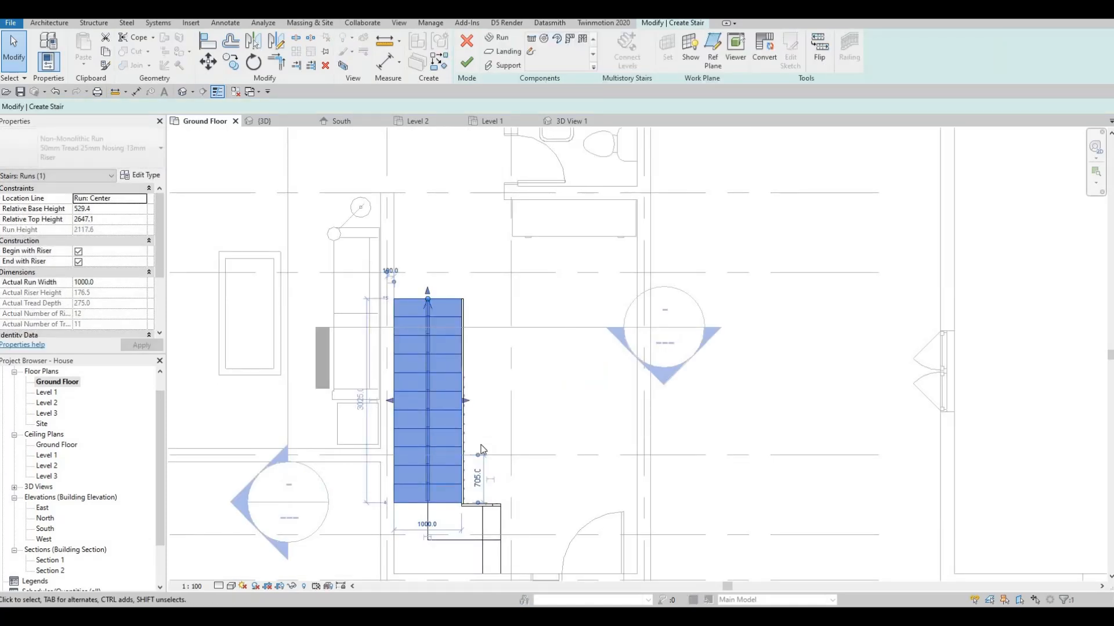
middle_click_drag(501, 553, 484, 445)
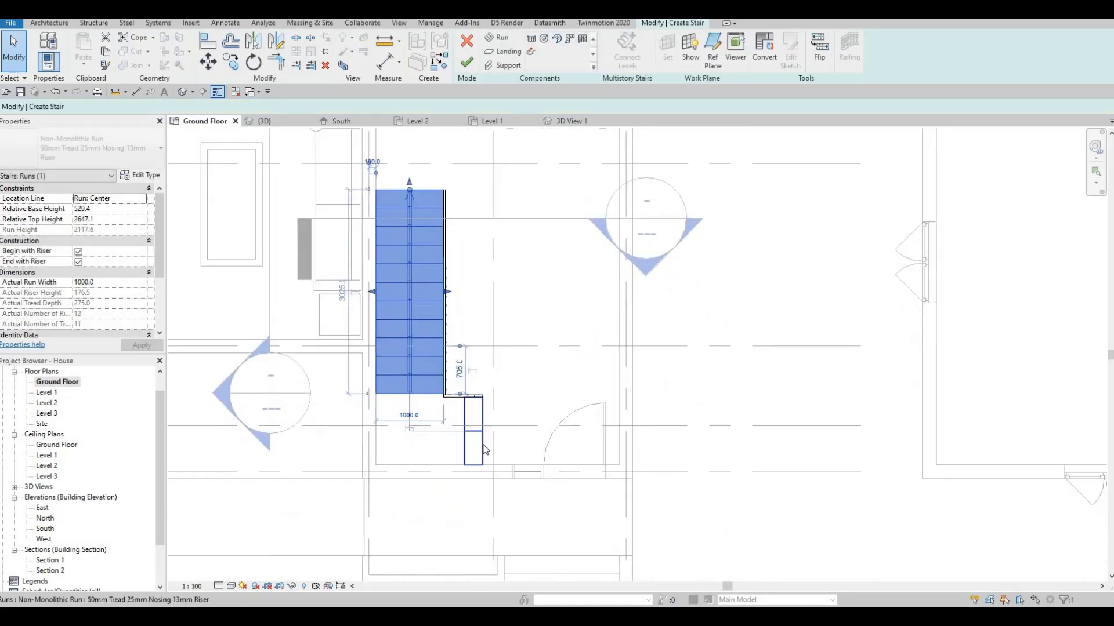
left_click(466, 61)
Examine the edited stair through the front glazing and the surrounding front yard and driveway in the default 3D view
left_click(297, 120)
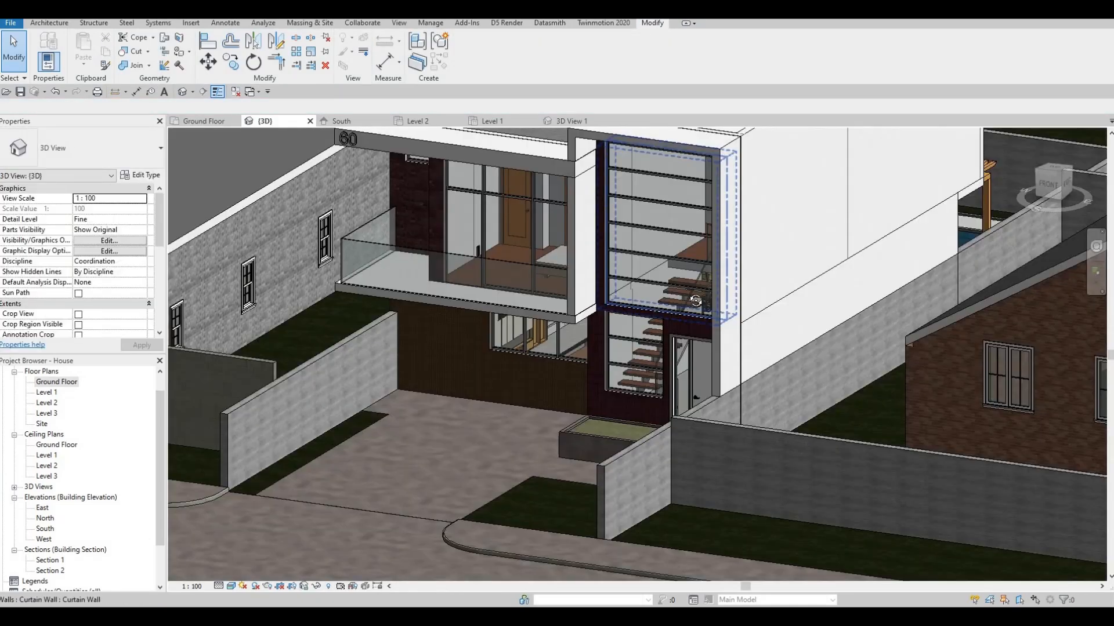
mouse_move(657, 289)
middle_mouse_down("shift")
mouse_move(683, 274)
mouse_move(673, 282)
middle_mouse_up("shift")
scroll(674, 284, "up", 6)
middle_click_drag(668, 325, 703, 451, "shift")
scroll(667, 280, "down", 2)
scroll(725, 384, "down", 3)
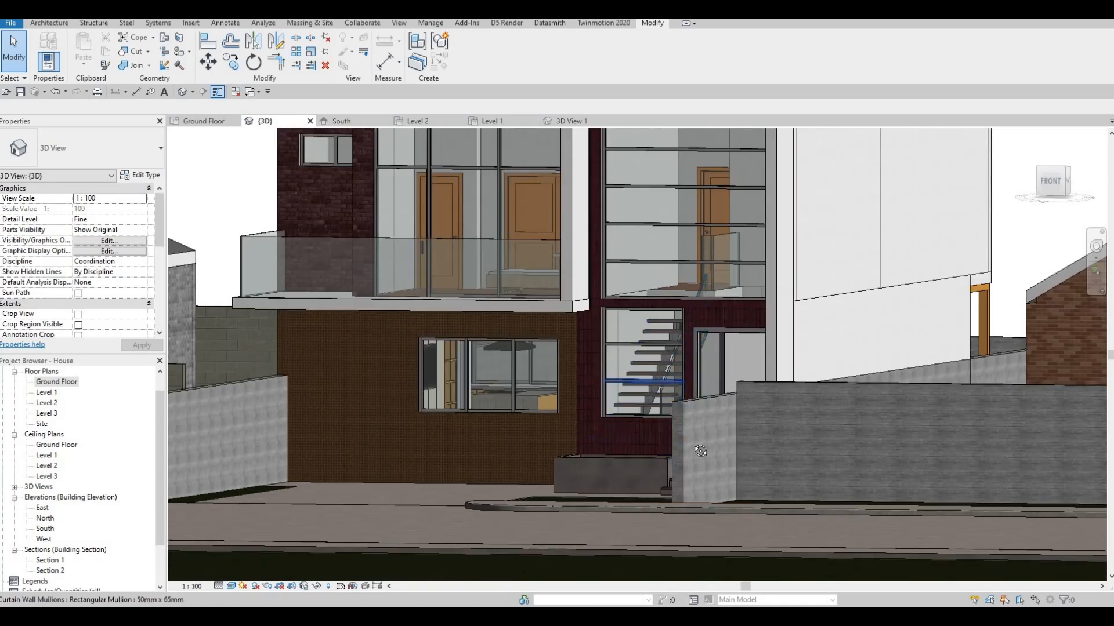
key("Escape")
scroll(690, 383, "down", 1)
middle_click_drag(730, 491, 667, 489, "shift")
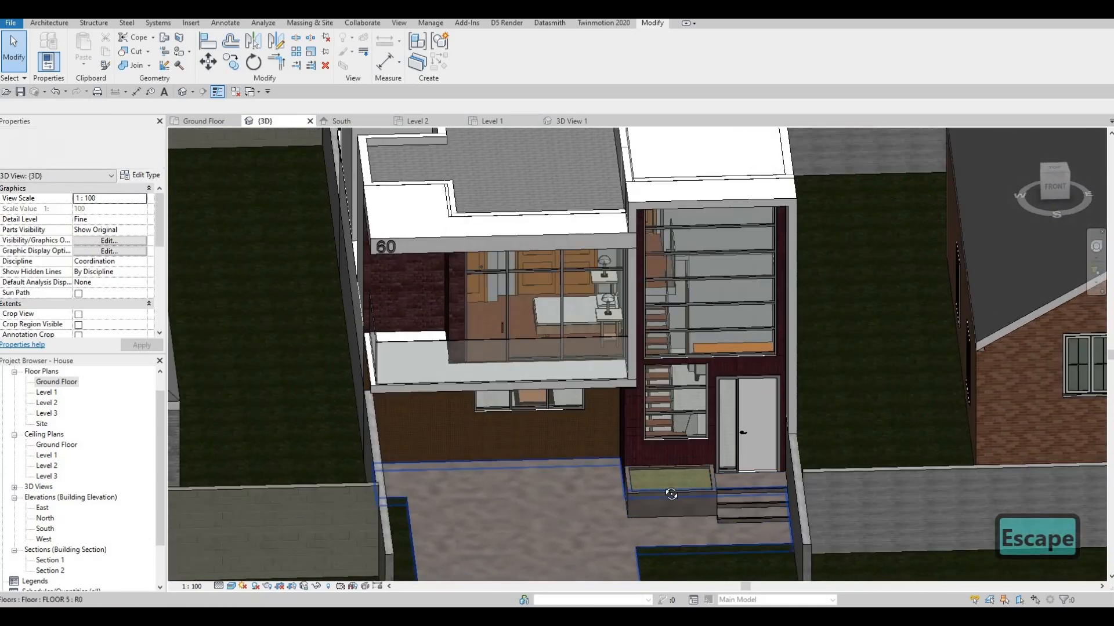
middle_click_drag(598, 490, 577, 464, "shift")
key("Escape")
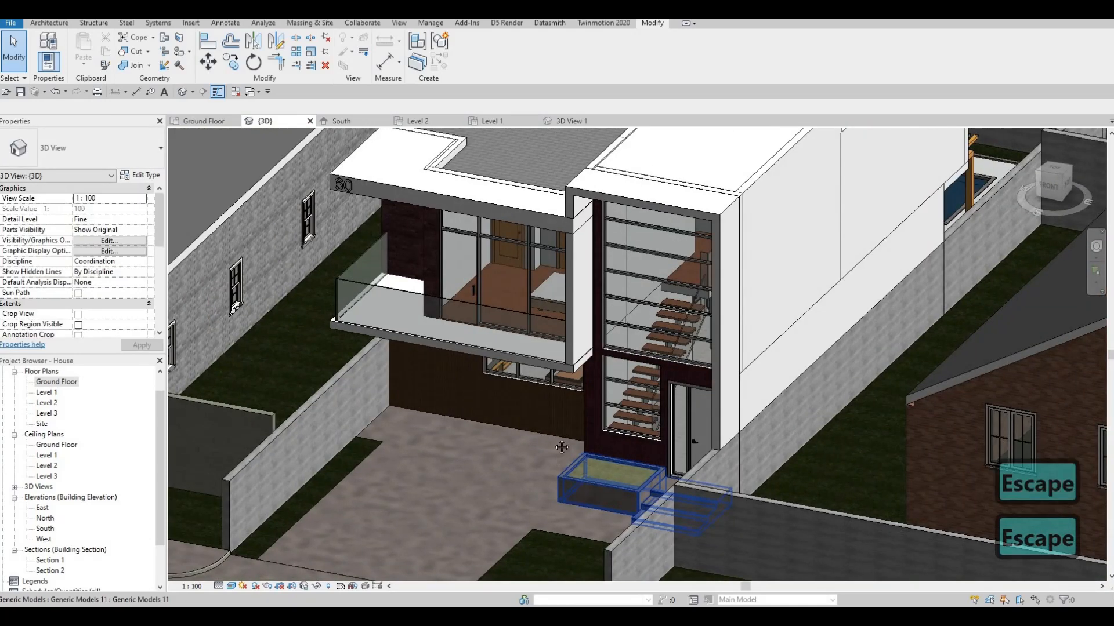
middle_click_drag(471, 465, 606, 365)
scroll(583, 367, "down", 1)
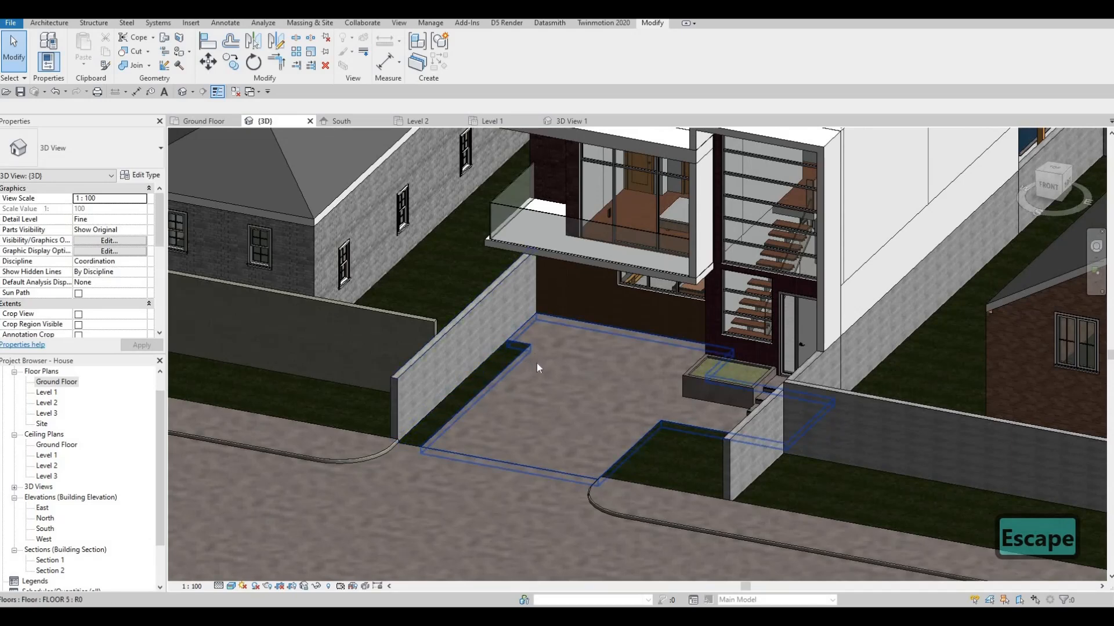
scroll(442, 458, "down", 2)
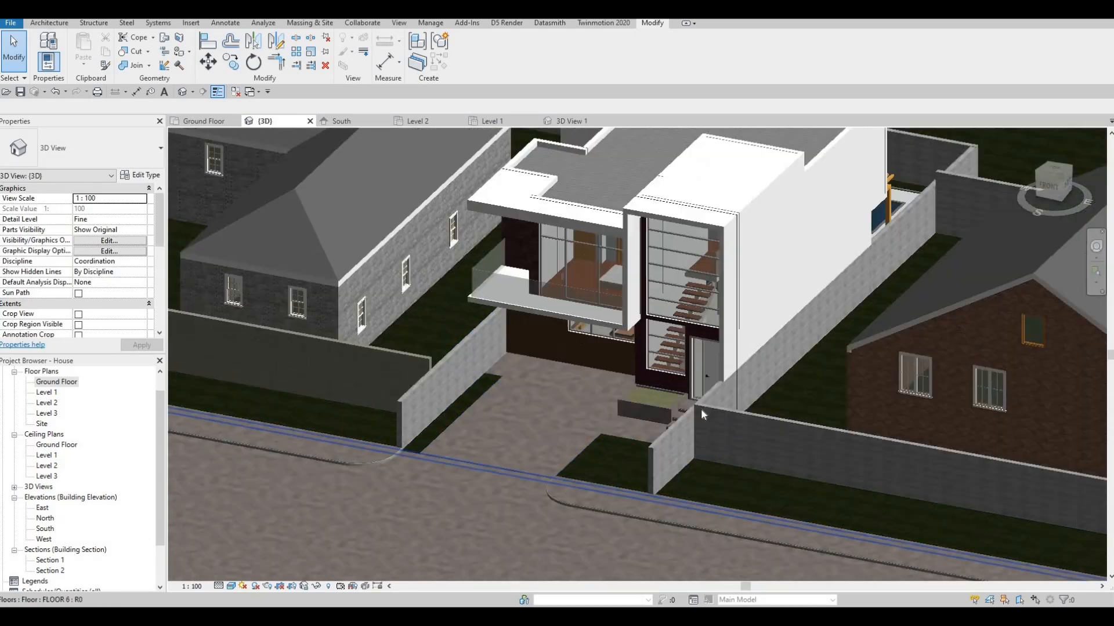
middle_click_drag(531, 416, 701, 409)
scroll(533, 433, "down", 1)
middle_click_drag(534, 433, 574, 372)
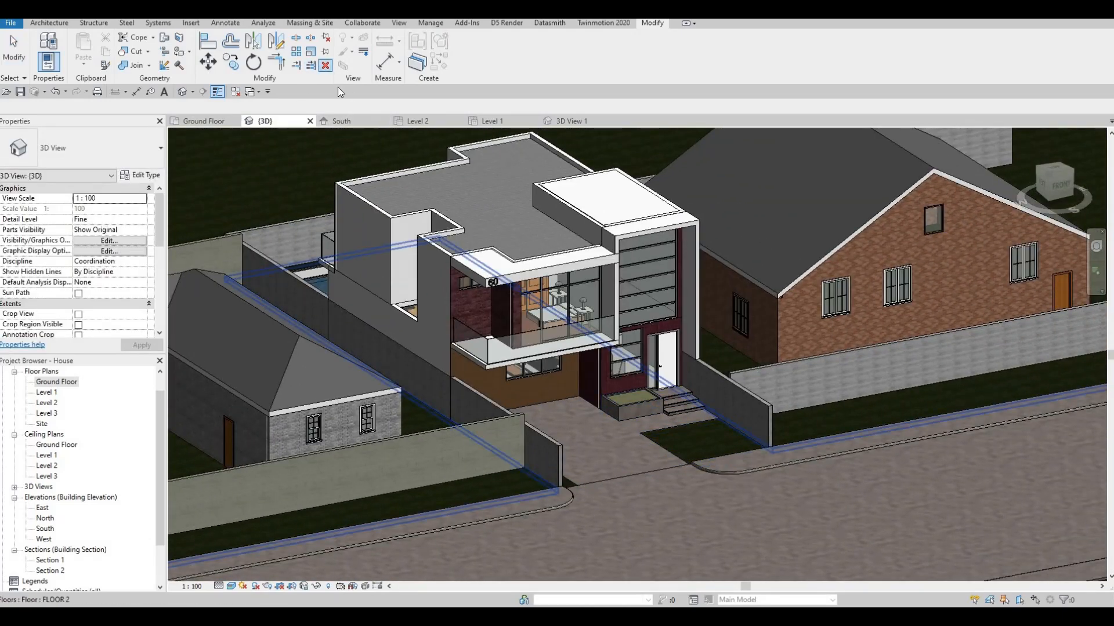
Close all inactive views, keeping only the default 3D view open on the whole house and street
key("Escape")
left_click(233, 92)
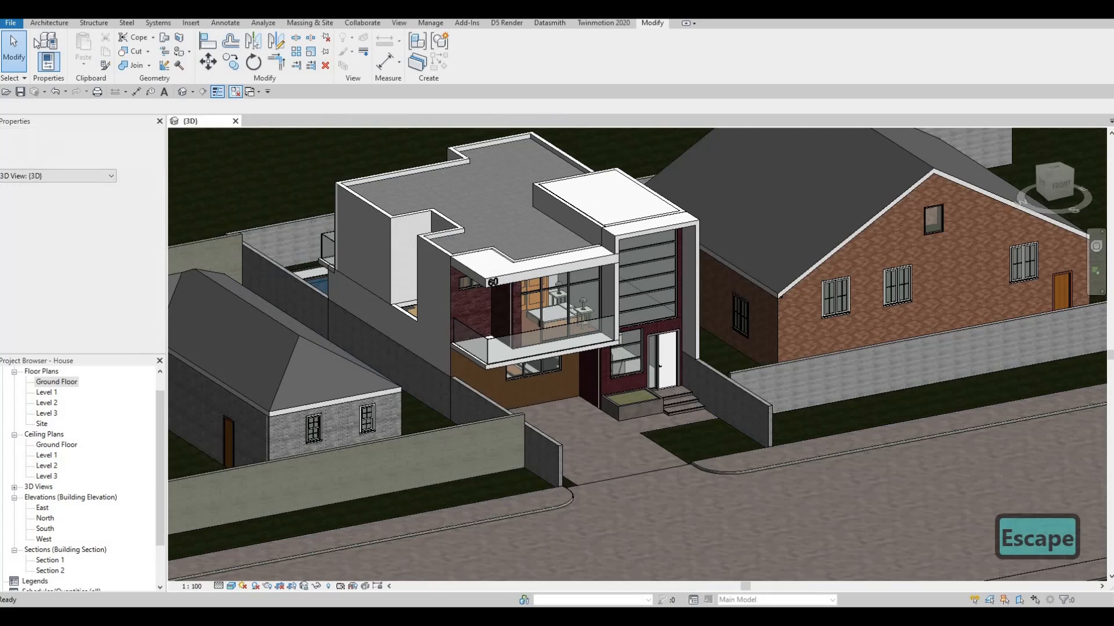
middle_click_drag(690, 425, 690, 433)
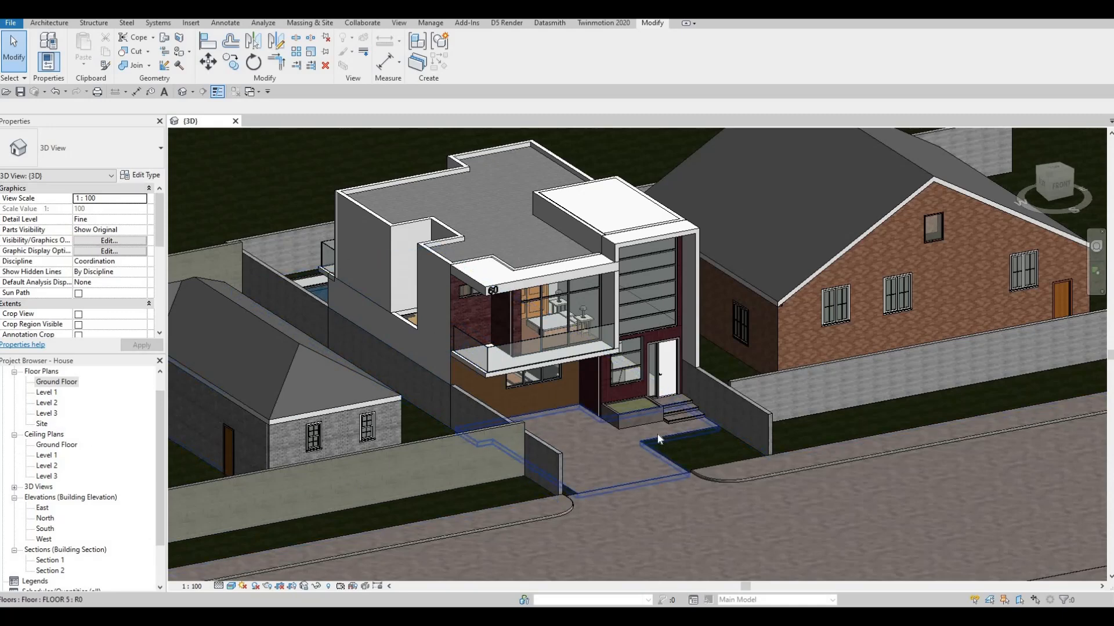
scroll(693, 454, "down", 2)
scroll(693, 450, "down", 1)
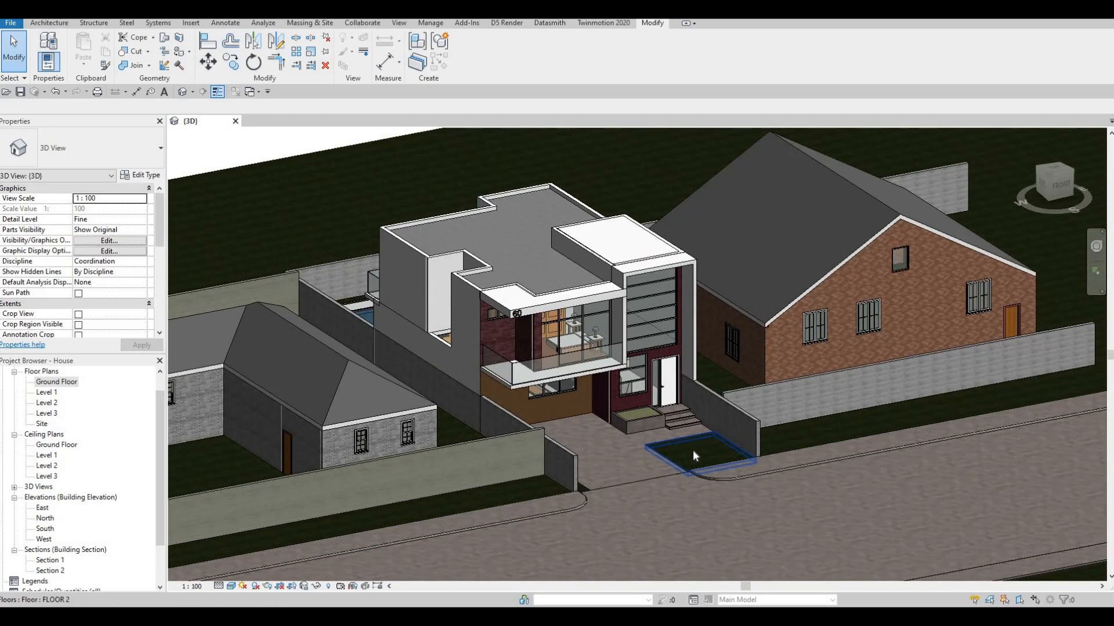